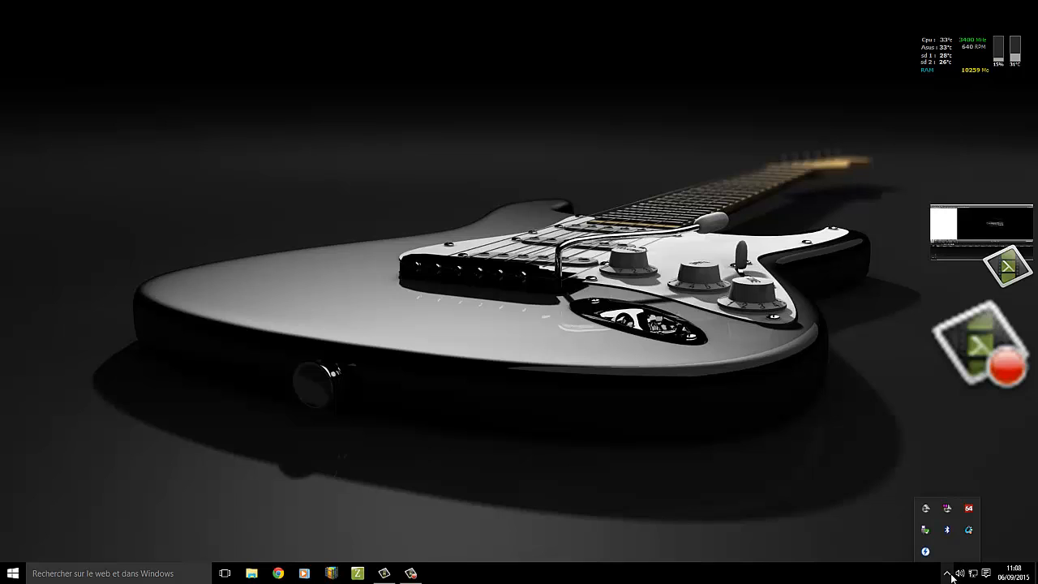
# Unload ObjectDock from its icon among the hidden notification icons.
pyautogui.rightClick(965, 534)
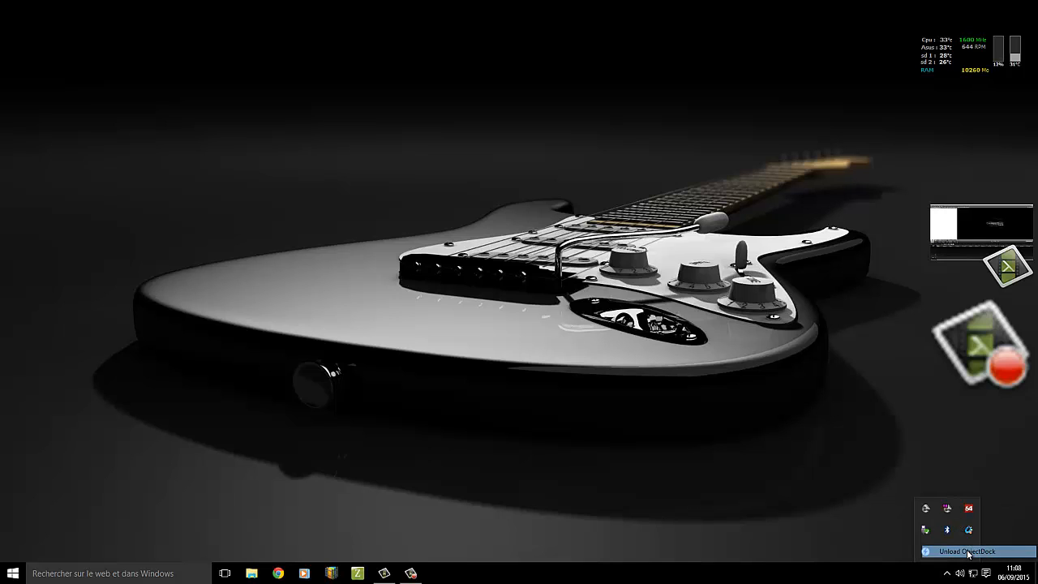
pyautogui.click(967, 550)
pyautogui.click(775, 473)
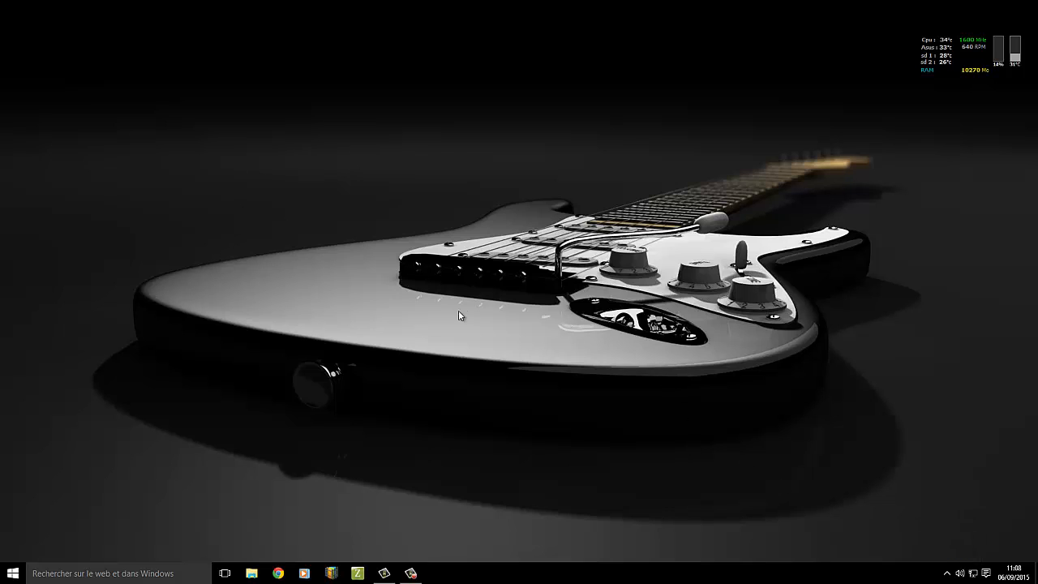
# Apply the default Windows theme in the desktop personalization settings, leaving the background image picker without a choice, and close the settings windows.
pyautogui.rightClick(482, 124)
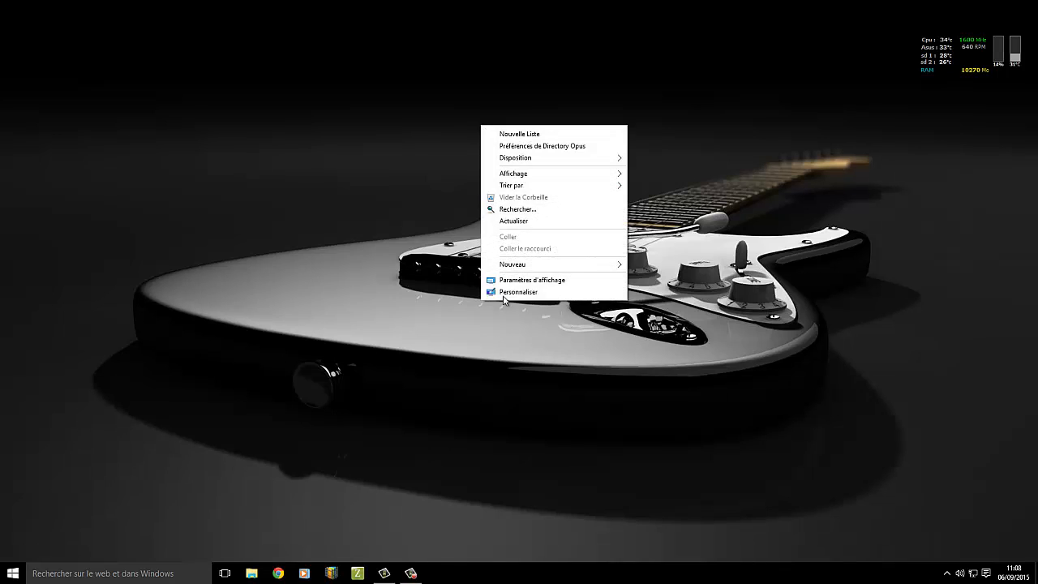
pyautogui.click(505, 298)
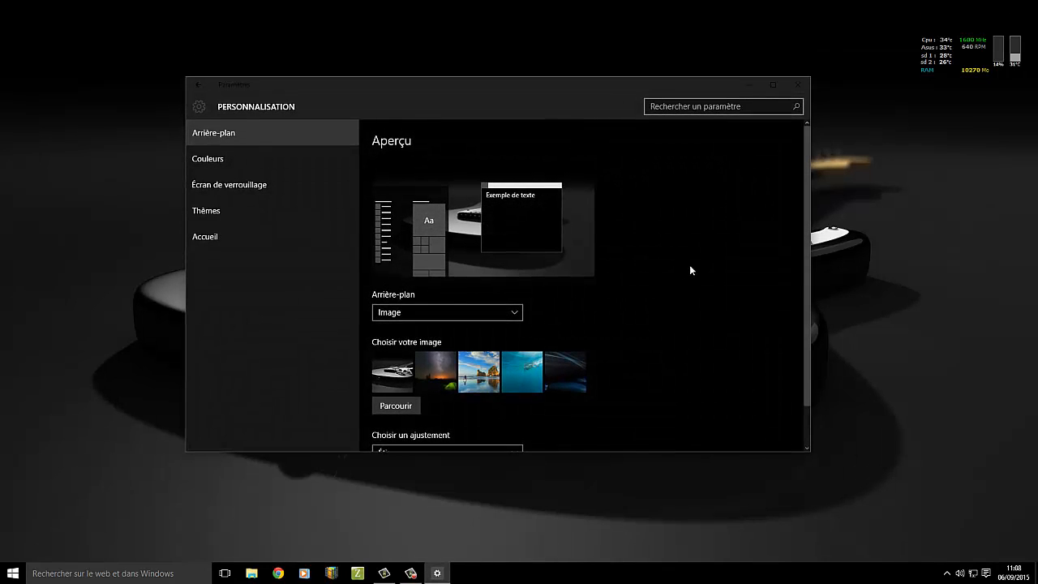
pyautogui.scroll(-1, 690, 264)
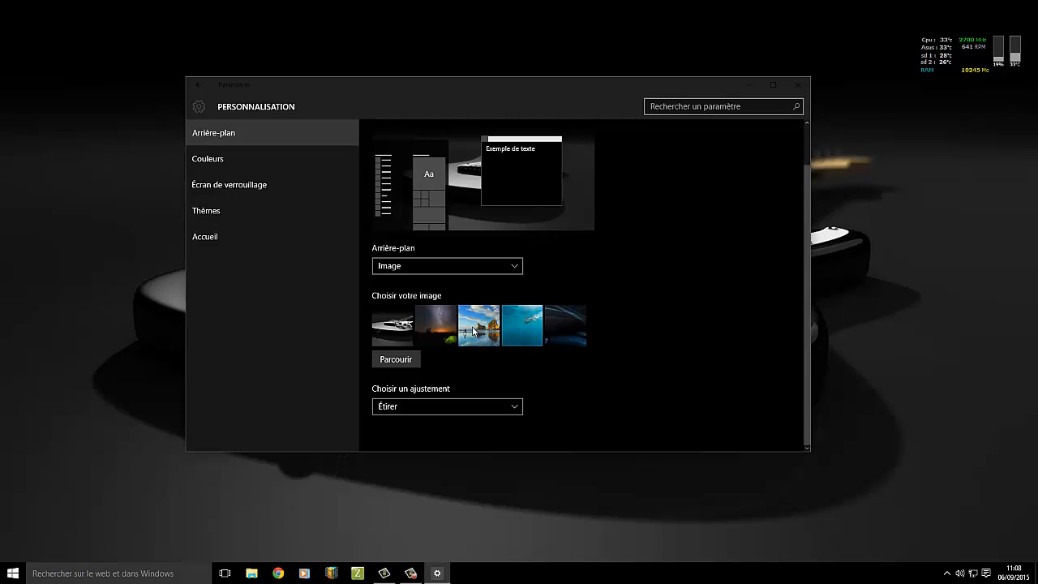
pyautogui.click(409, 361)
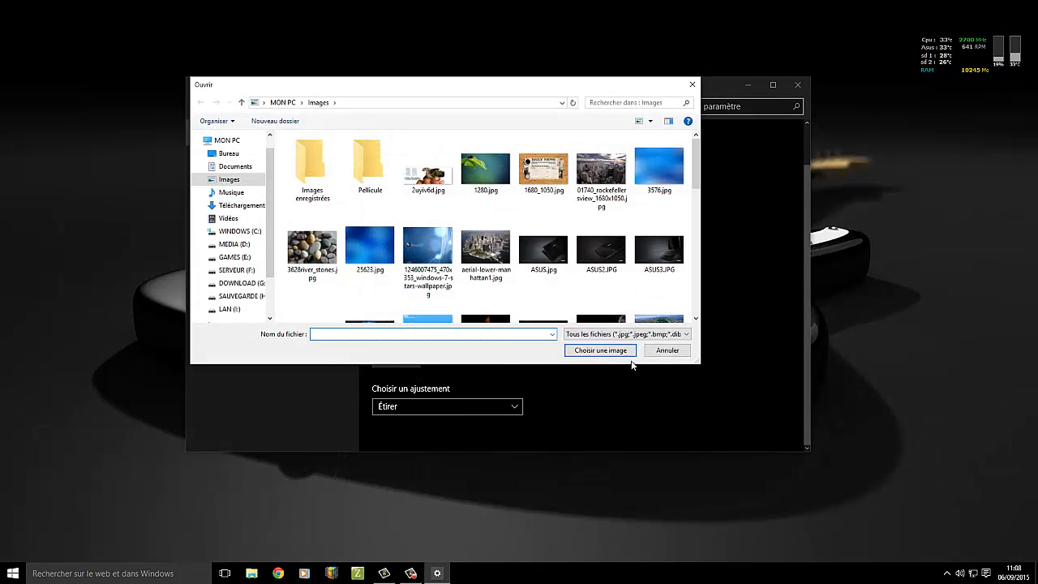
pyautogui.click(652, 350)
pyautogui.click(244, 219)
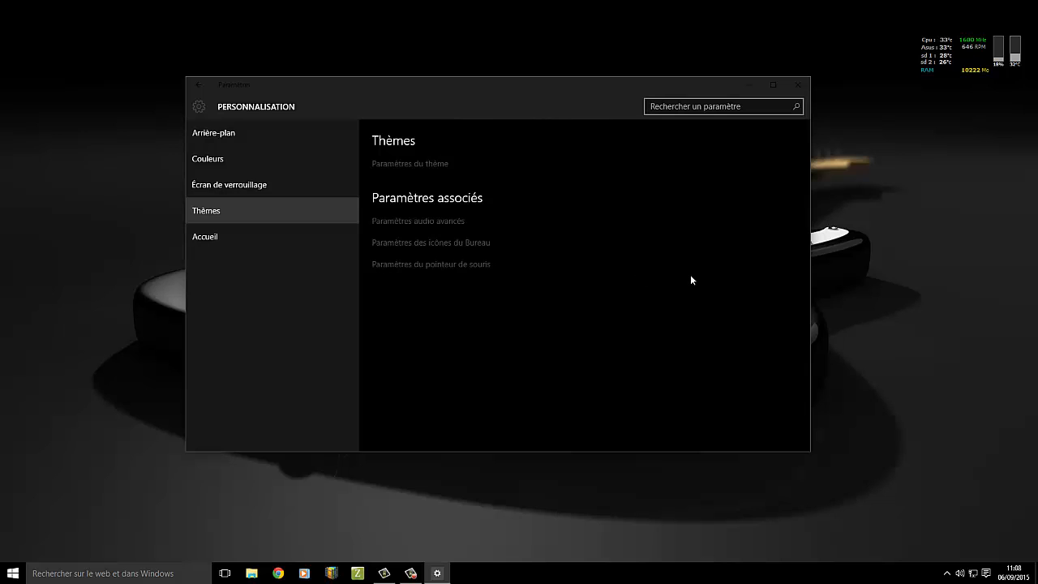
pyautogui.click(414, 165)
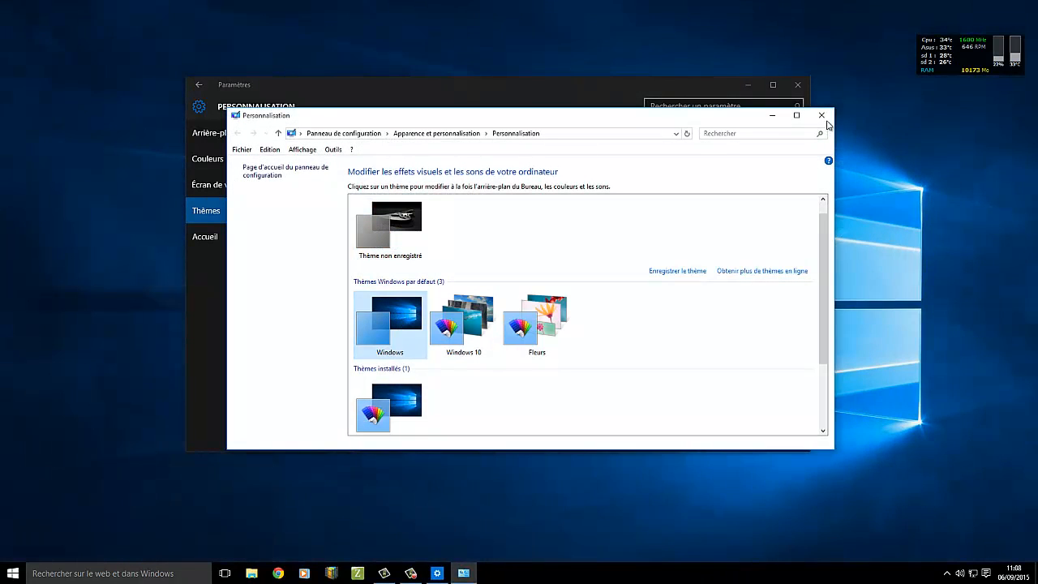
pyautogui.click(821, 115)
pyautogui.click(796, 85)
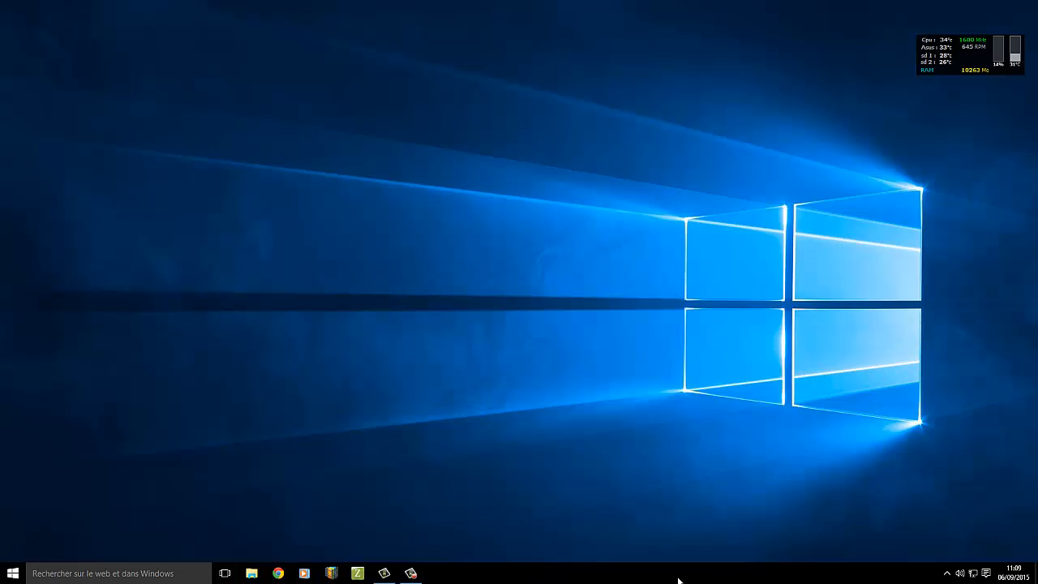
# Examine the search pane that opens from the taskbar's search box and dismiss it.
pyautogui.click(124, 571)
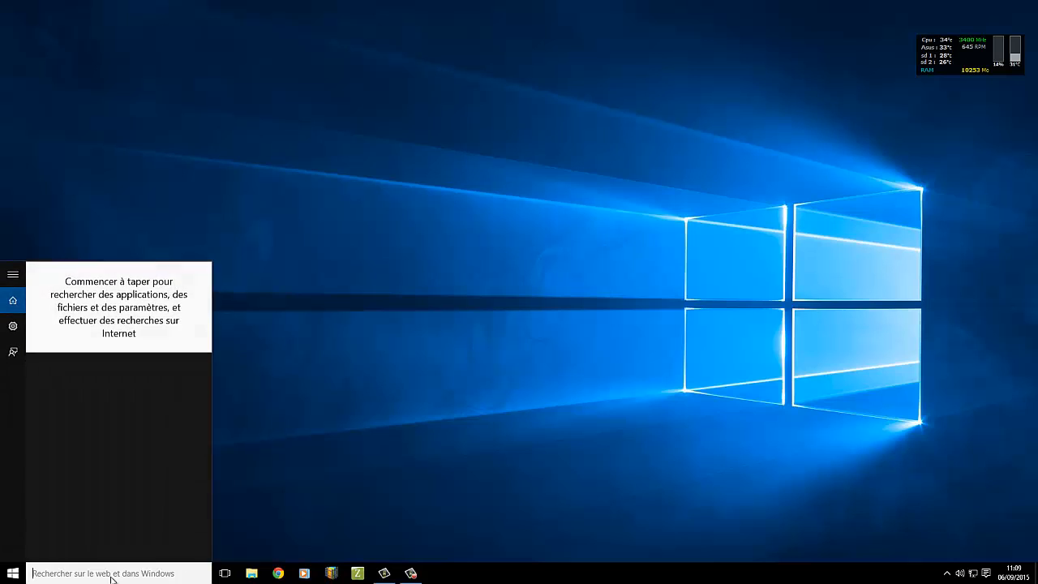
pyautogui.click(403, 261)
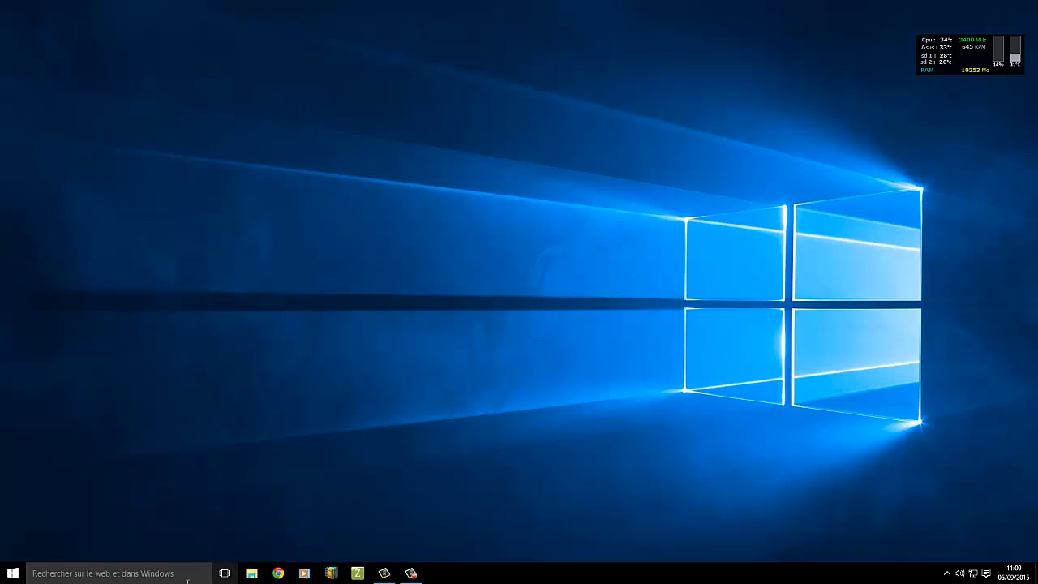
pyautogui.click(102, 574)
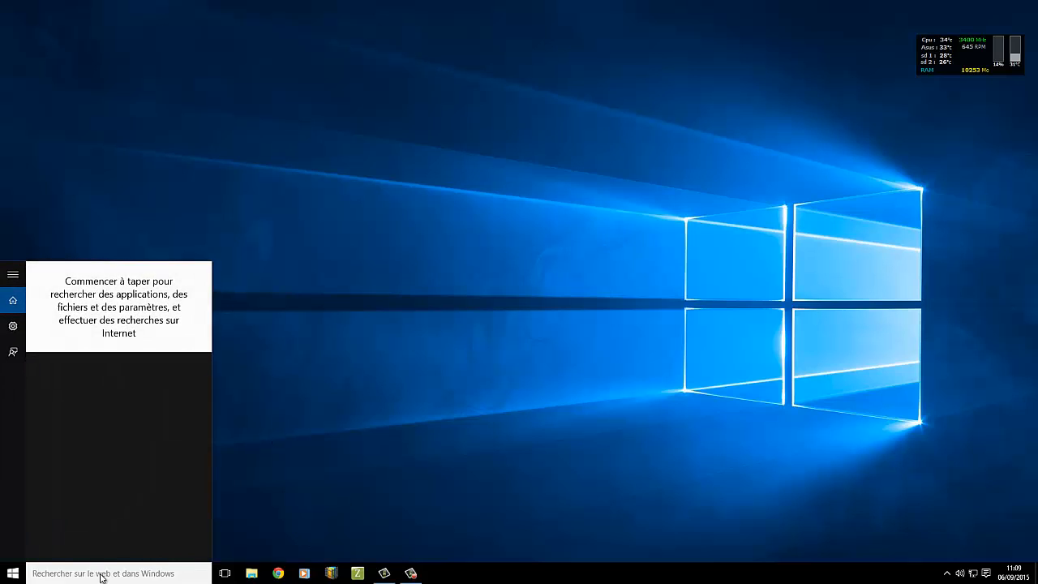
pyautogui.click(316, 411)
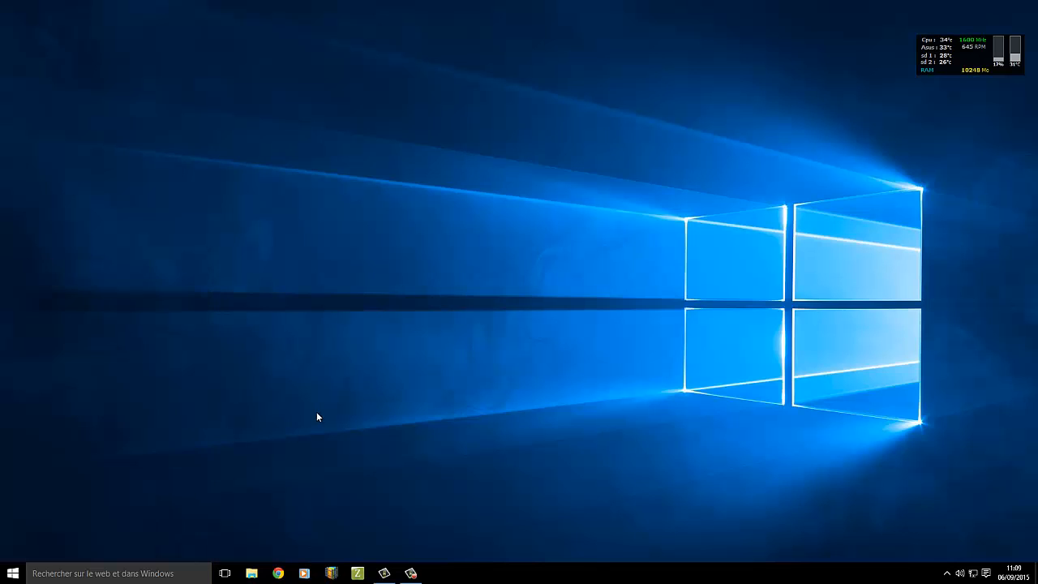
pyautogui.click(172, 576)
pyautogui.click(355, 426)
pyautogui.click(175, 575)
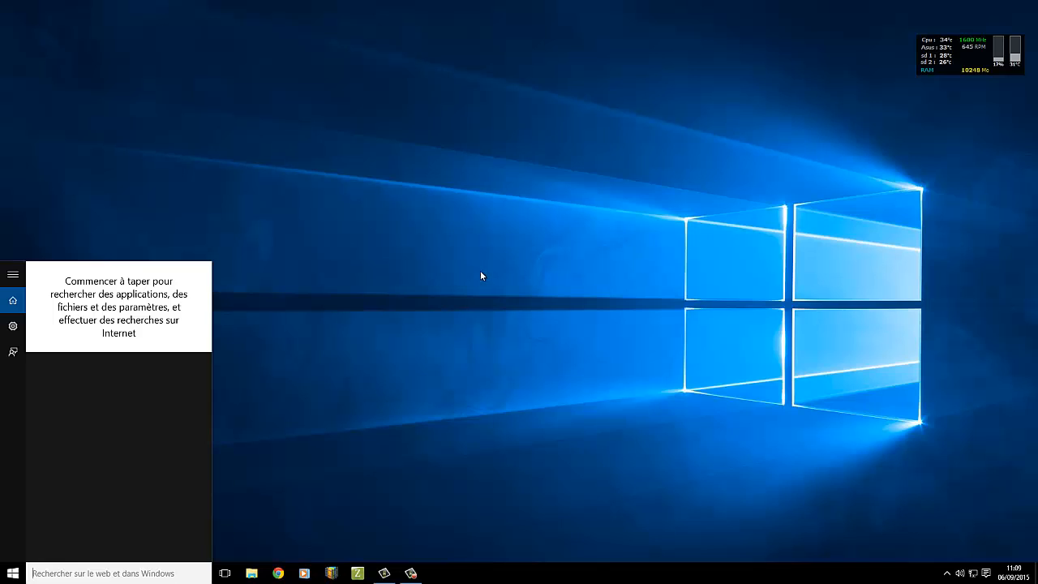
pyautogui.click(544, 327)
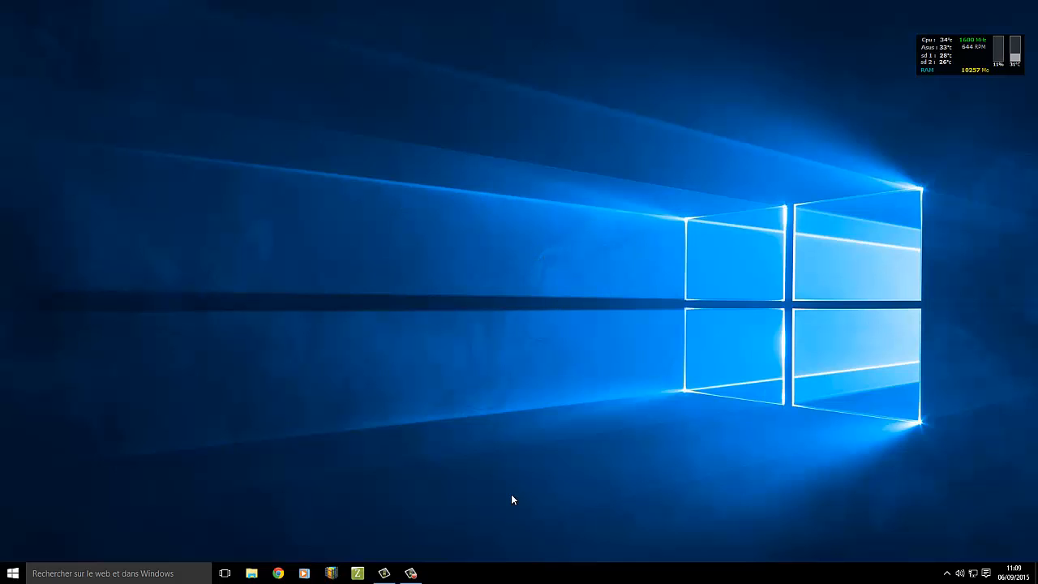
pyautogui.click(113, 576)
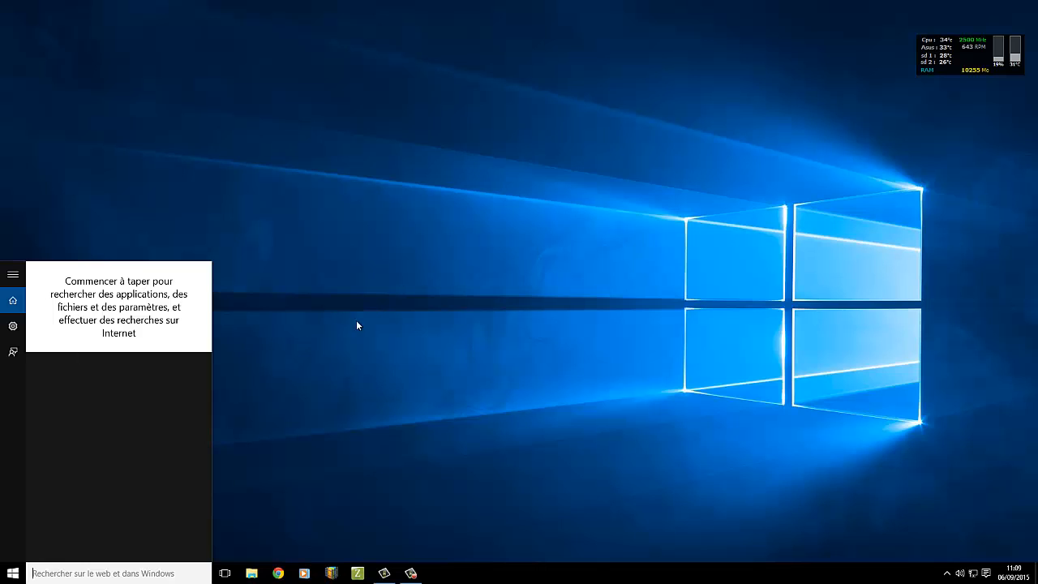
pyautogui.click(345, 354)
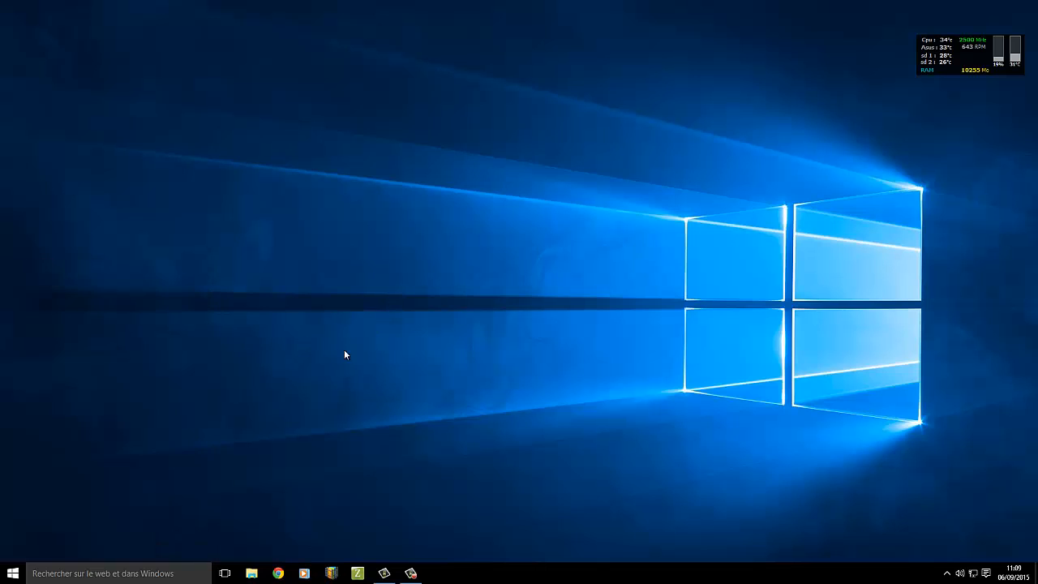
pyautogui.click(124, 572)
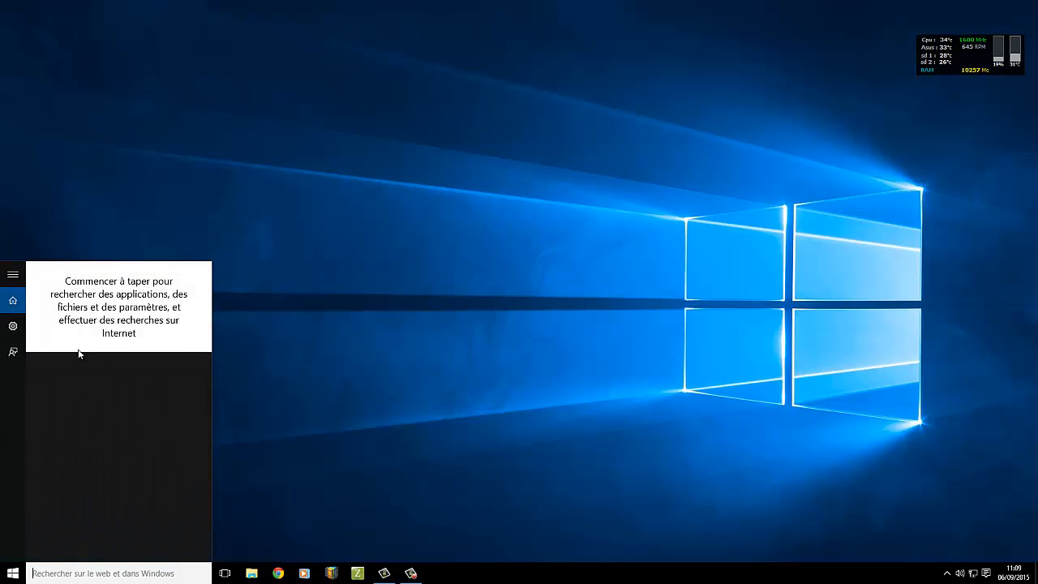
pyautogui.click(415, 330)
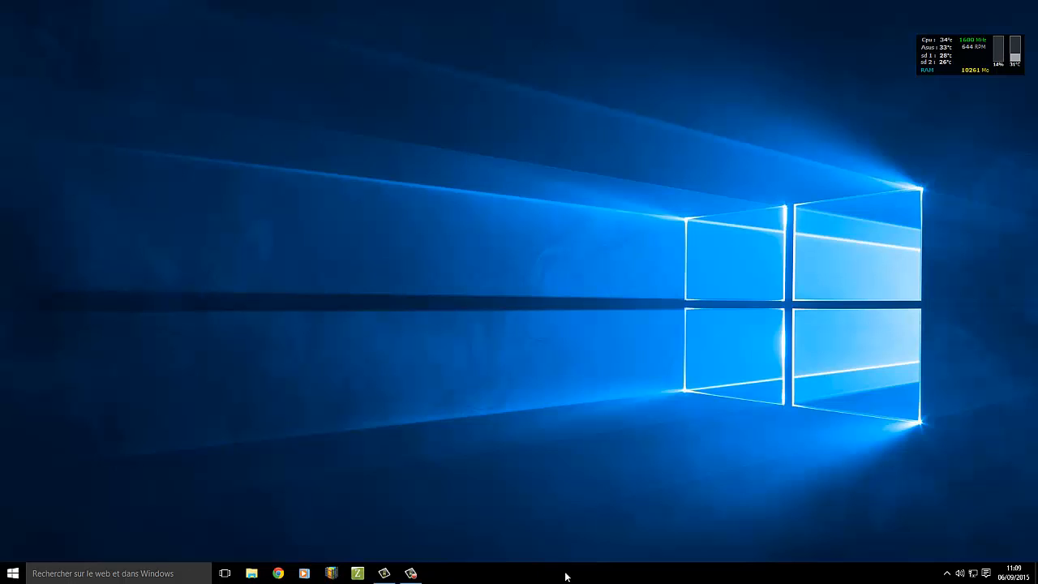
# Replace the taskbar's search box with the search icon (Afficher l'icône de recherche) and test that it opens the search pane.
pyautogui.rightClick(620, 579)
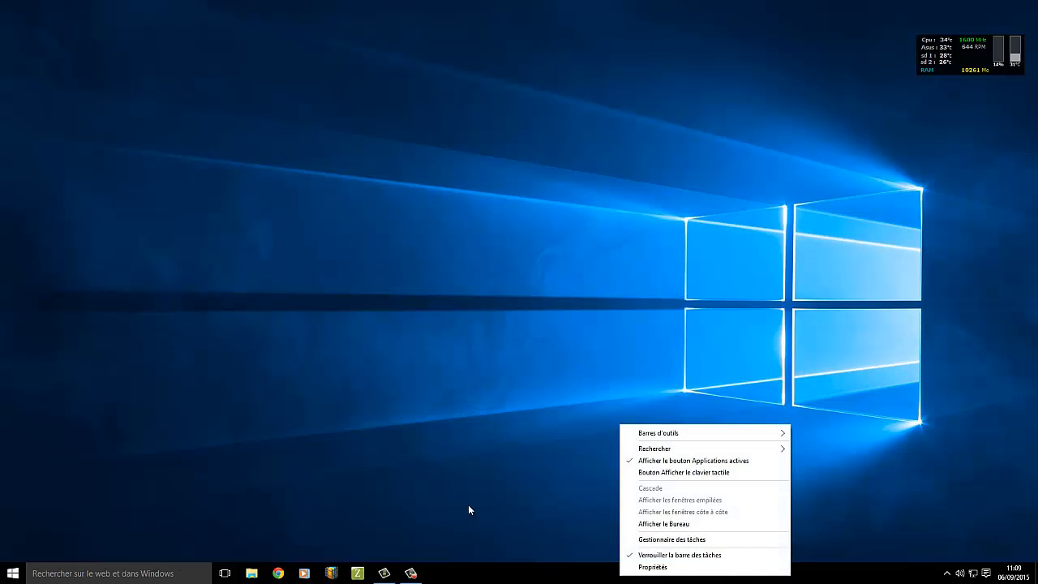
pyautogui.moveTo(700, 447)
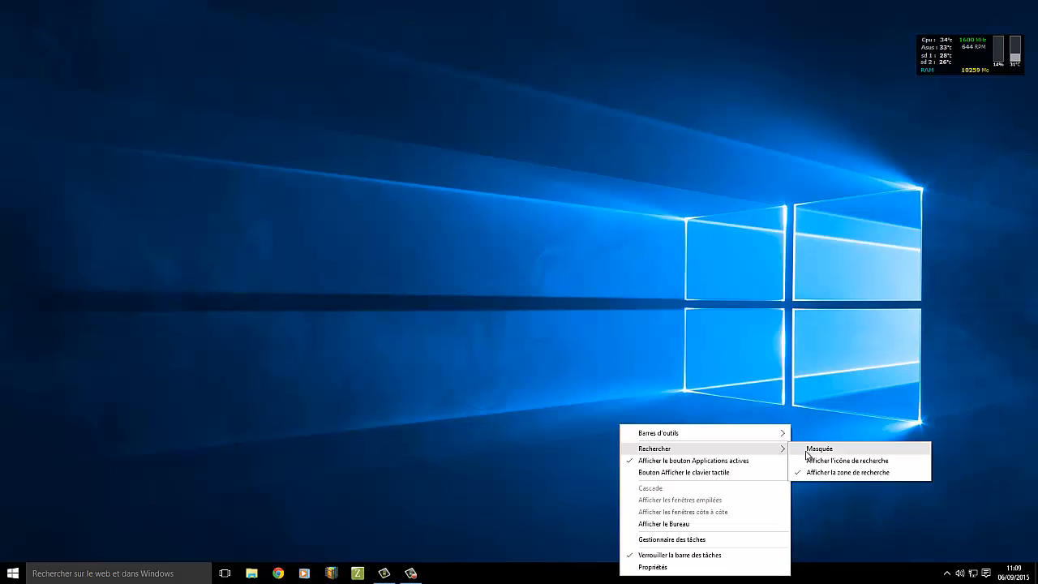
pyautogui.click(847, 460)
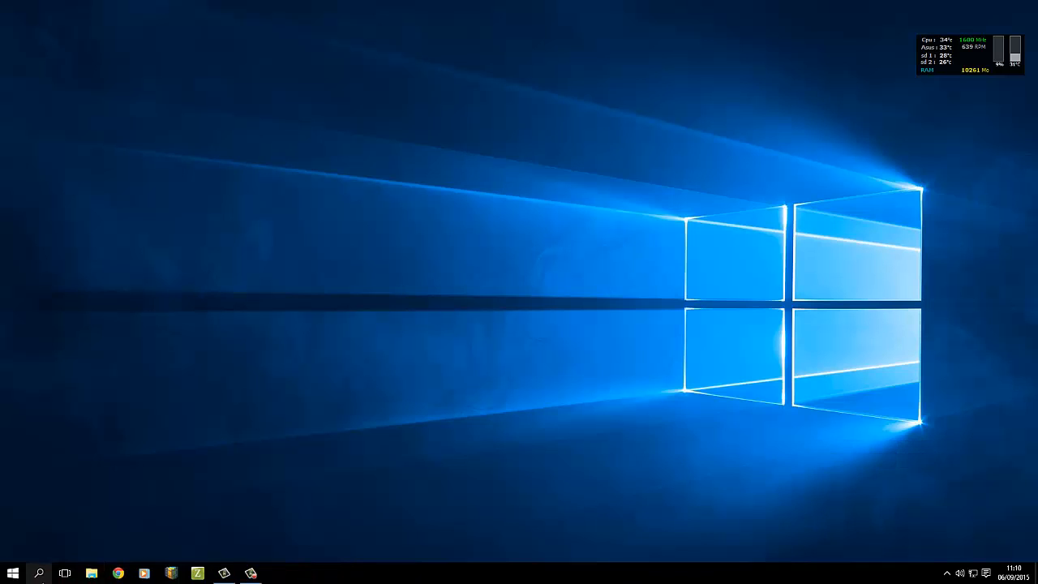
pyautogui.click(39, 573)
pyautogui.click(437, 425)
# Set the taskbar's search display to hidden (Masquée).
pyautogui.rightClick(524, 576)
pyautogui.moveTo(635, 447)
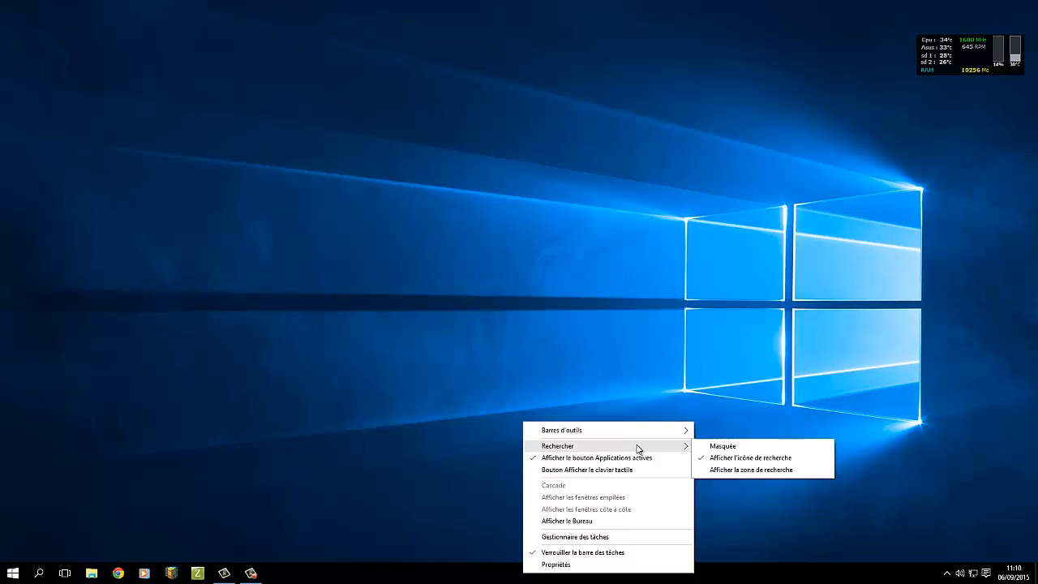
pyautogui.click(724, 446)
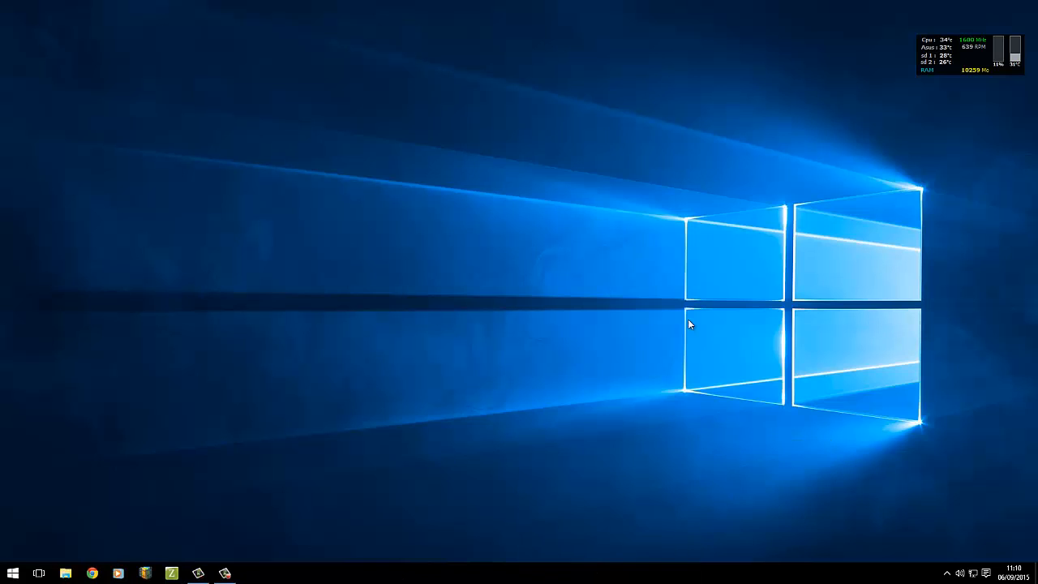
# Unlock the taskbar and display the full search box on it (Afficher la zone de recherche).
pyautogui.rightClick(524, 574)
pyautogui.click(561, 554)
pyautogui.rightClick(393, 574)
pyautogui.moveTo(519, 447)
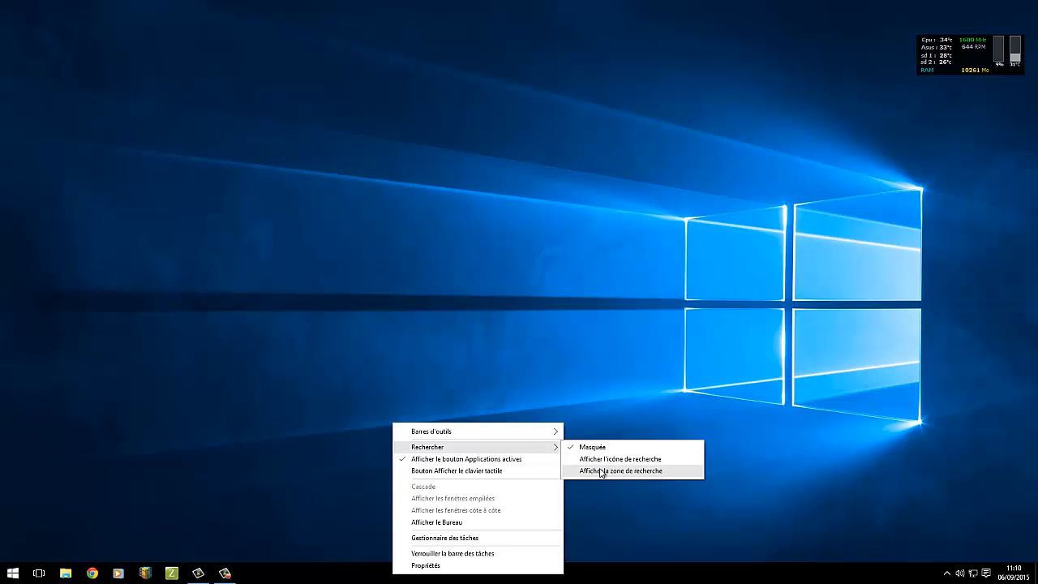
pyautogui.click(601, 471)
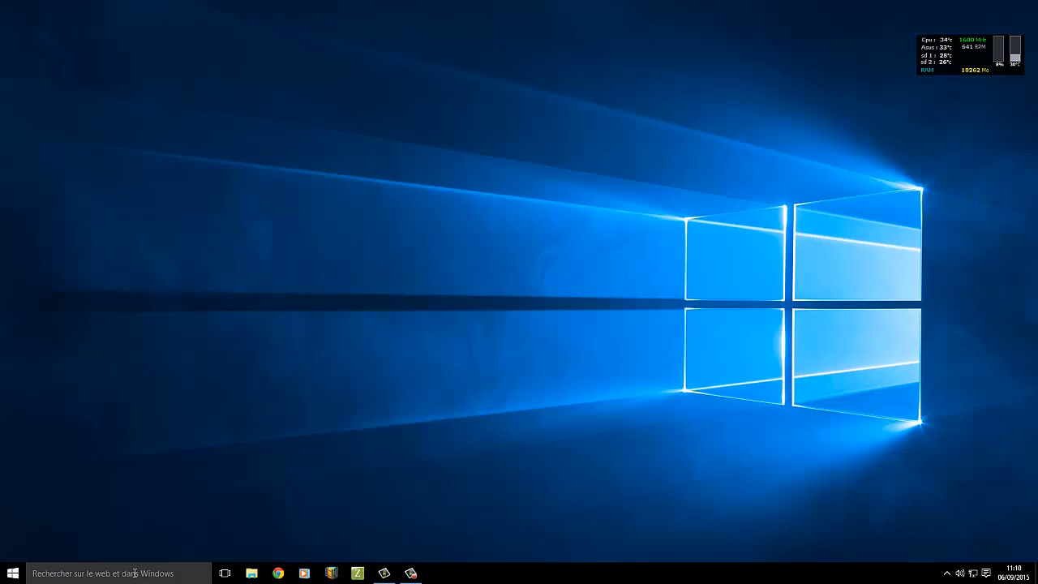
# Hide search on the taskbar and move the unlocked taskbar to the top edge of the desktop.
pyautogui.rightClick(484, 575)
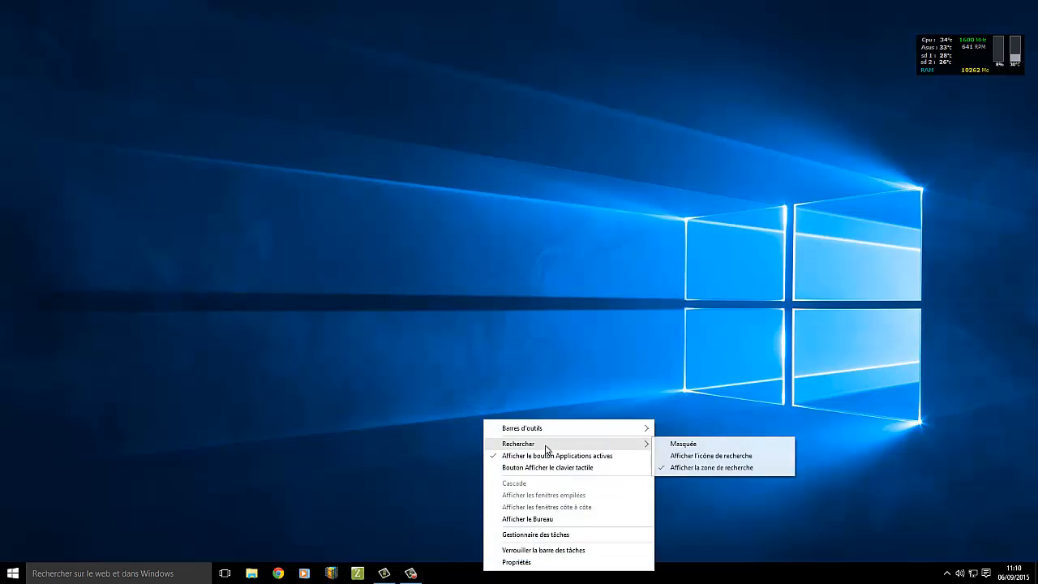
pyautogui.click(674, 448)
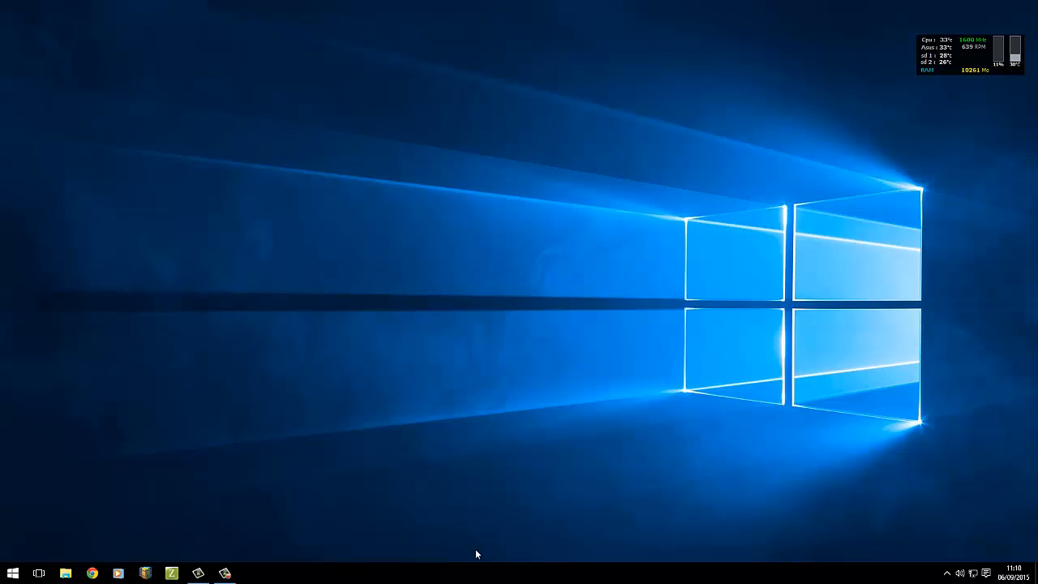
pyautogui.moveTo(399, 579); pyautogui.dragTo(672, 124)
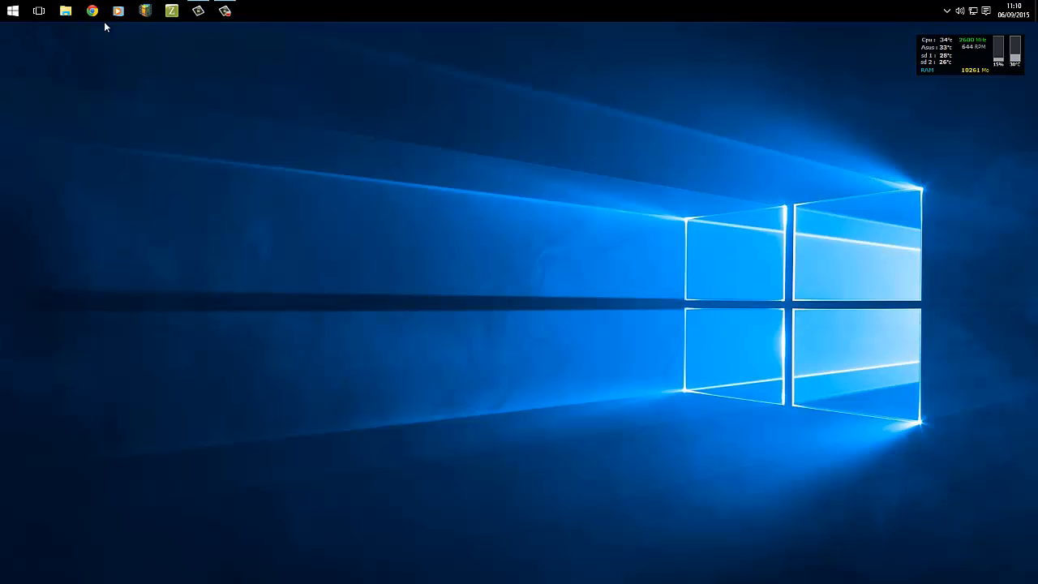
# Display the search icon on the relocated taskbar (Afficher l'icône de recherche).
pyautogui.rightClick(482, 14)
pyautogui.moveTo(576, 37)
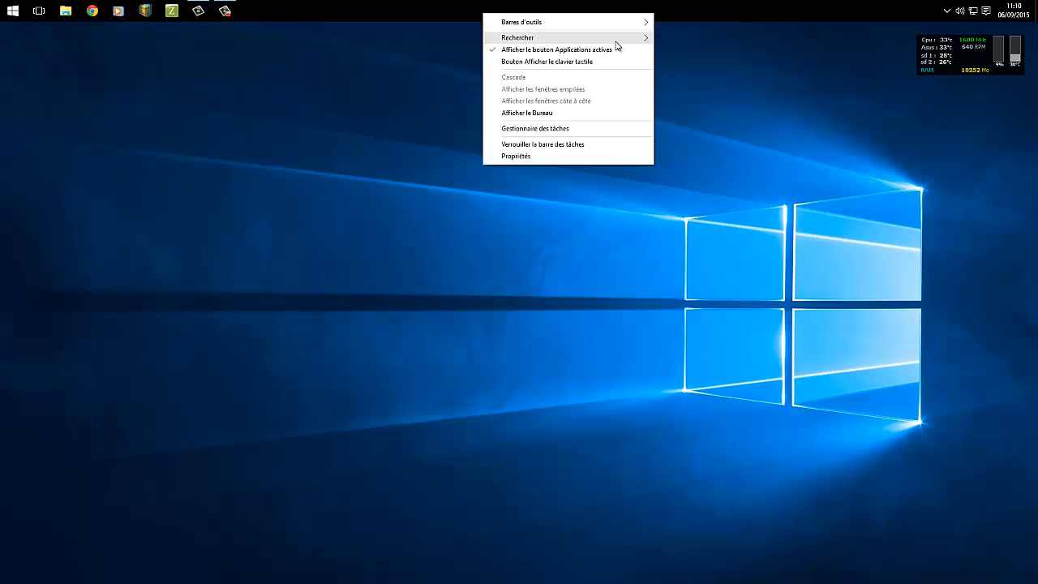
pyautogui.moveTo(636, 39)
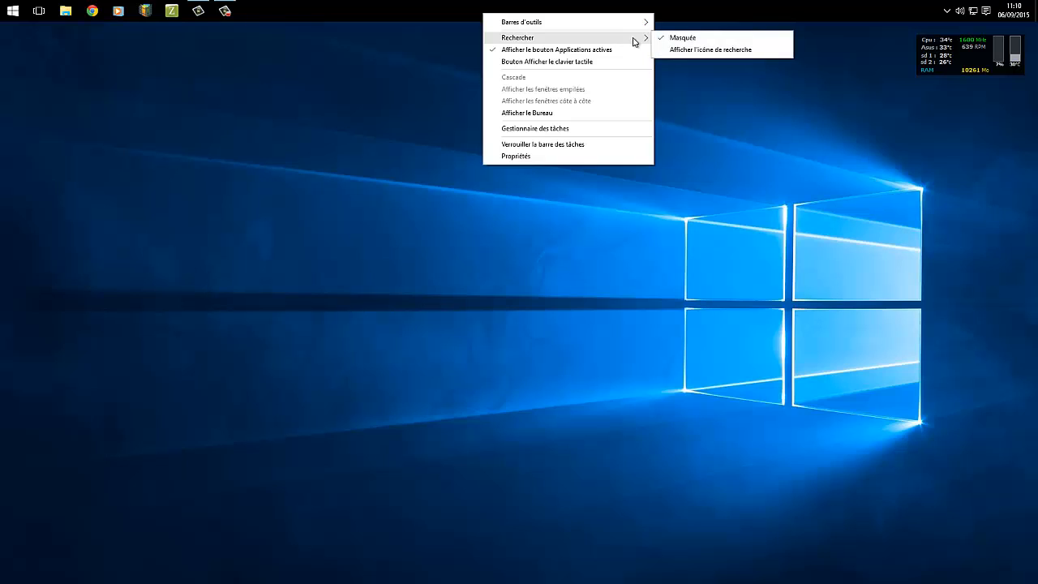
pyautogui.click(681, 50)
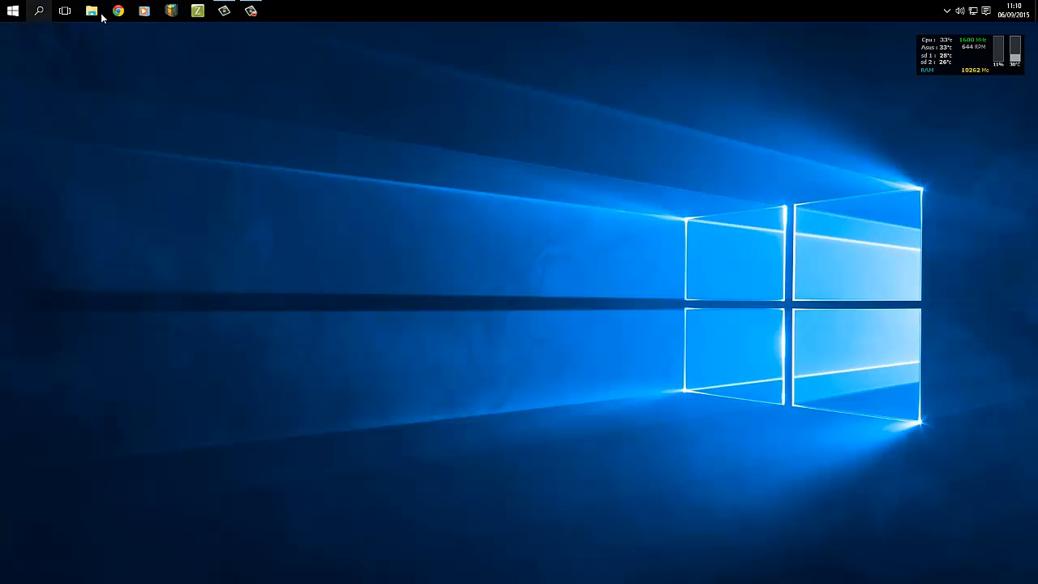
# Check which search display options the relocated taskbar offers, leaving the setting as it is.
pyautogui.rightClick(428, 14)
pyautogui.moveTo(452, 39)
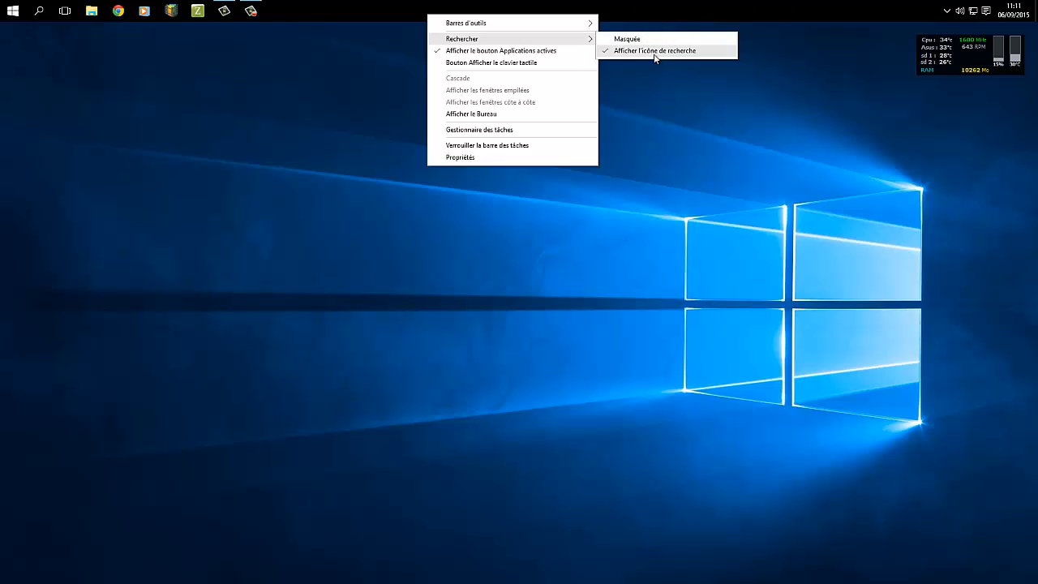
pyautogui.click(683, 154)
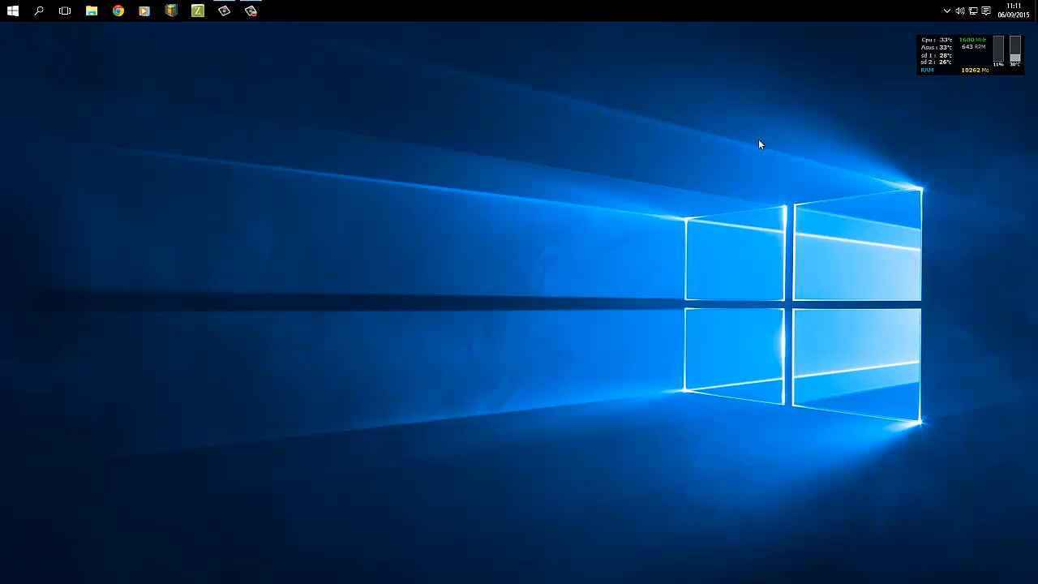
# Open the Start menu from the relocated taskbar to examine its program list and system shortcuts.
pyautogui.click(12, 10)
pyautogui.click(643, 88)
pyautogui.click(13, 11)
pyautogui.click(465, 116)
pyautogui.click(12, 10)
pyautogui.click(515, 71)
pyautogui.press('super')
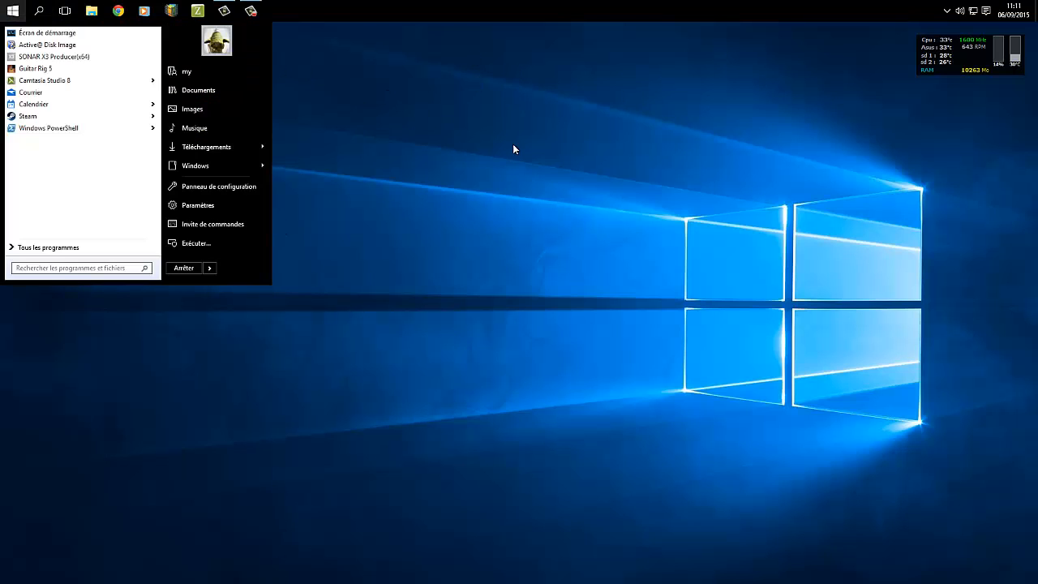
pyautogui.rightClick(622, 10)
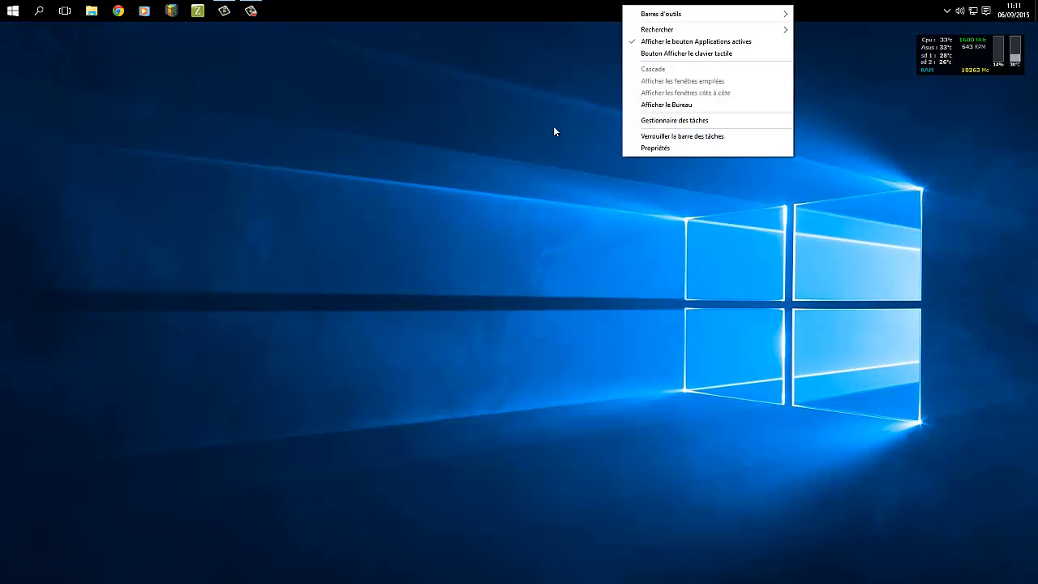
pyautogui.click(330, 118)
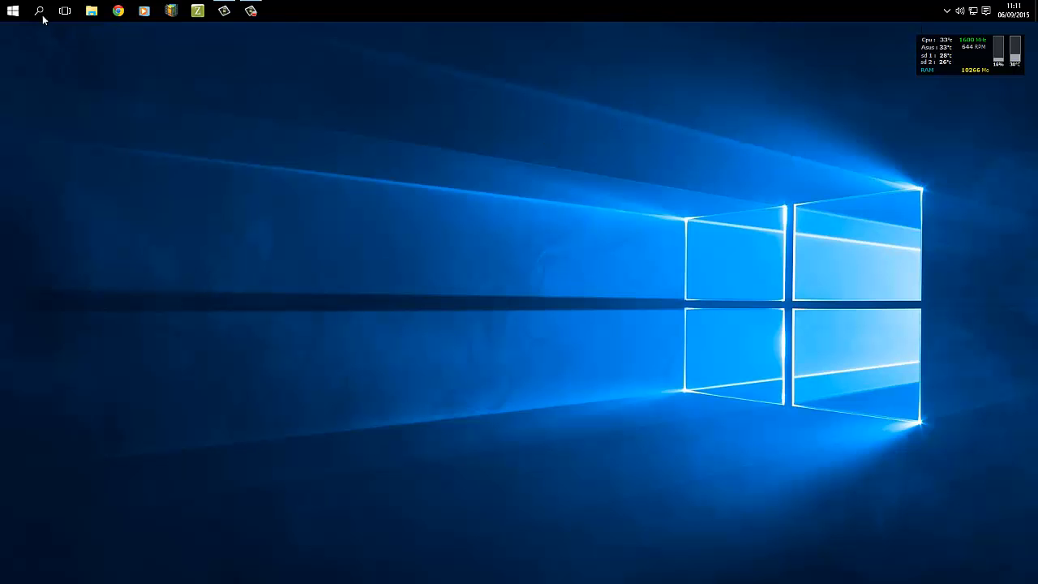
pyautogui.click(13, 9)
pyautogui.rightClick(625, 7)
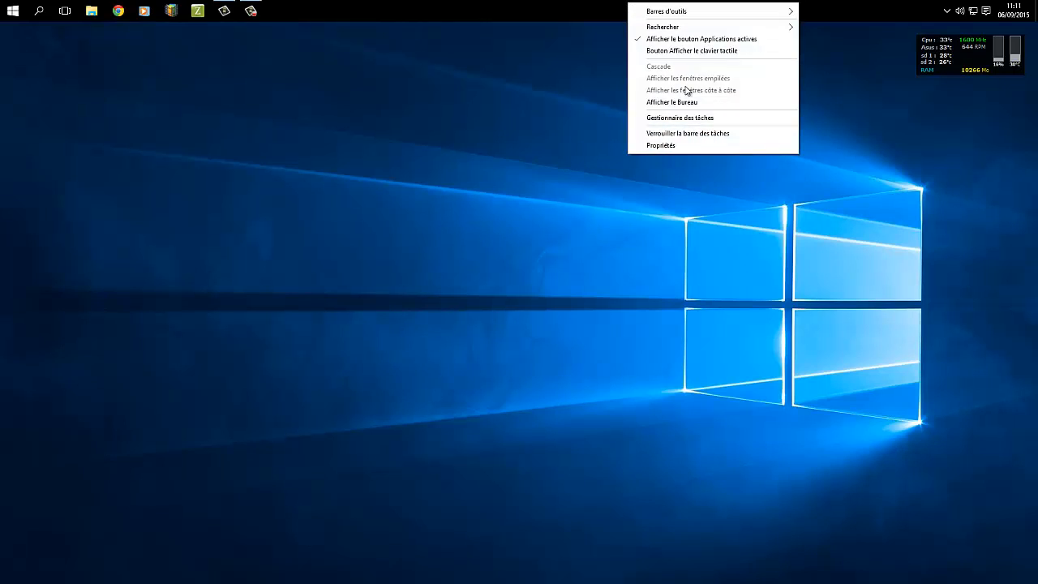
pyautogui.click(494, 112)
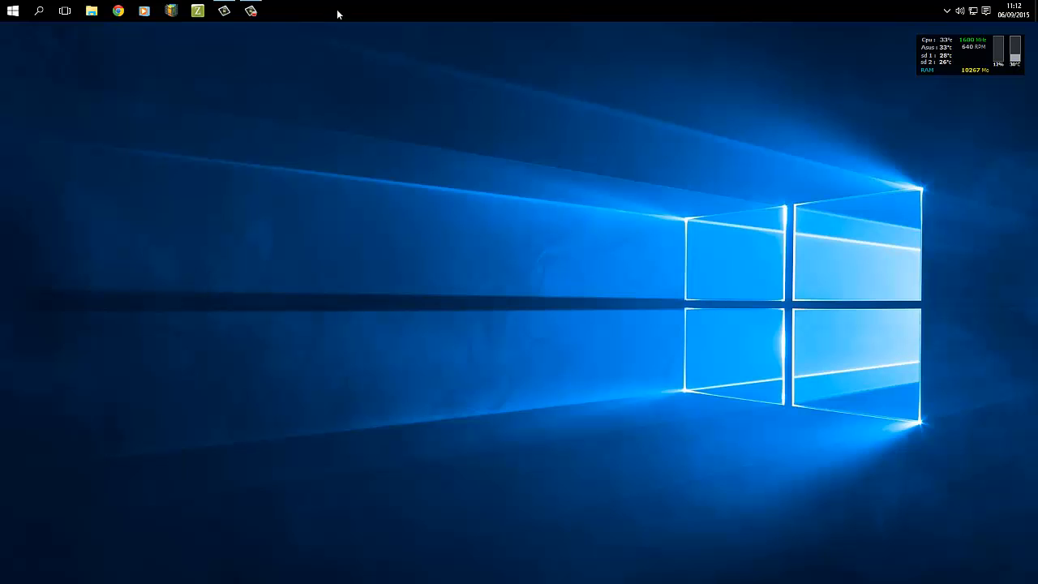
pyautogui.rightClick(338, 14)
pyautogui.click(668, 118)
# Add a new taskbar toolbar based on the CTI folder in Program Files (x86) on the C: drive.
pyautogui.rightClick(316, 13)
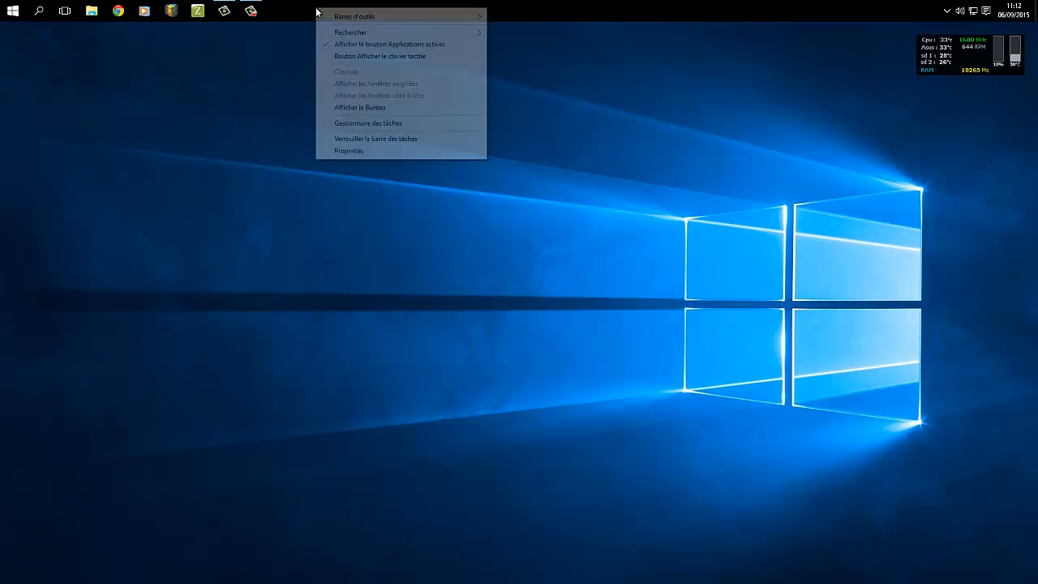
pyautogui.moveTo(335, 20)
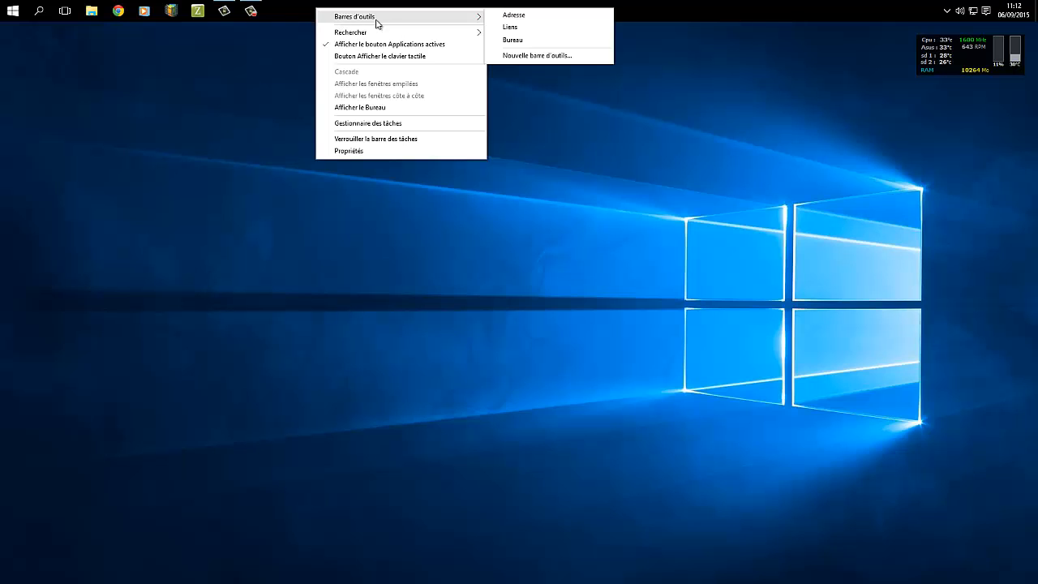
pyautogui.click(538, 55)
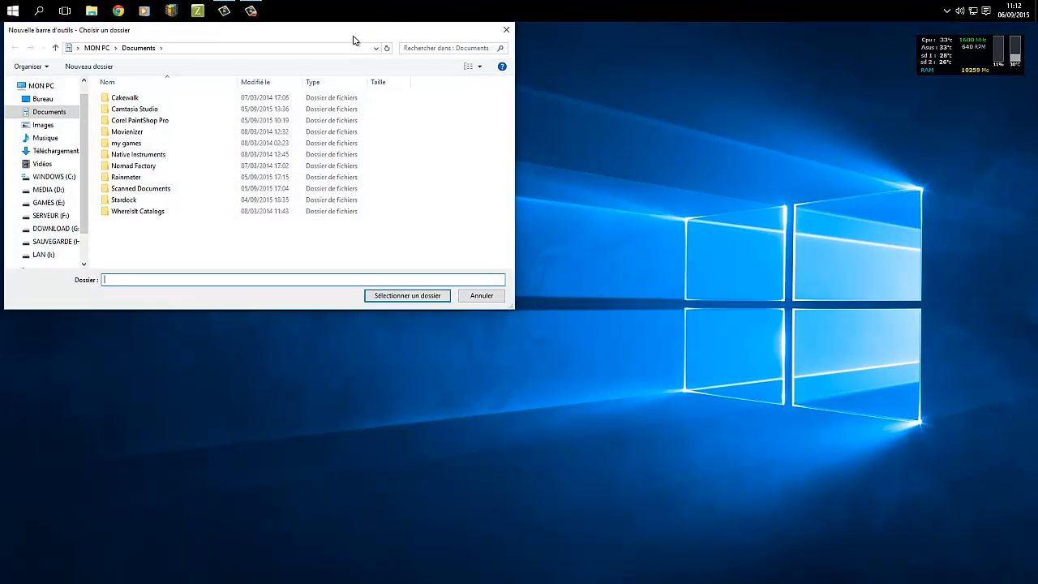
pyautogui.moveTo(353, 36); pyautogui.dragTo(549, 102)
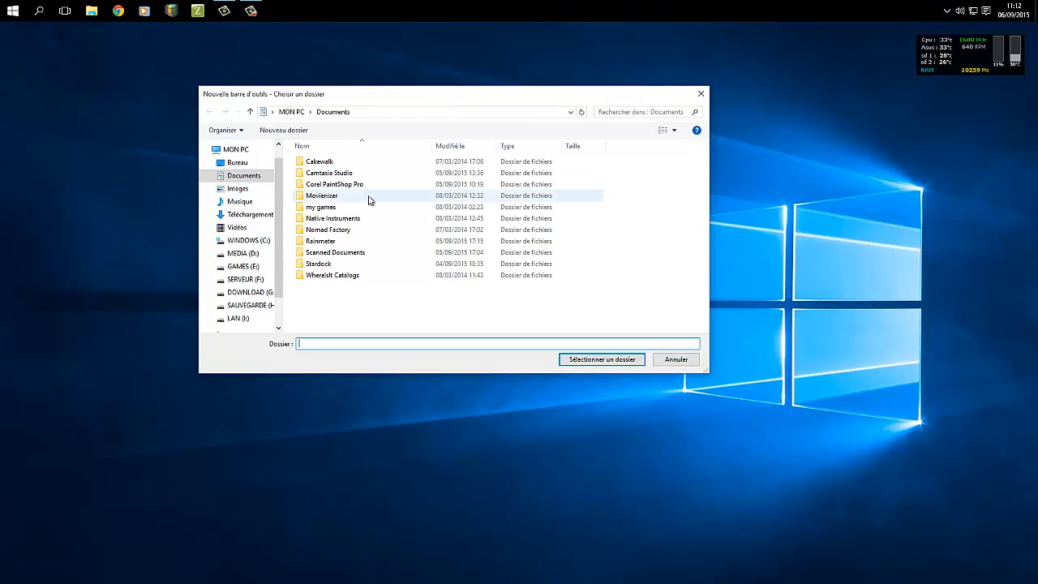
pyautogui.click(245, 241)
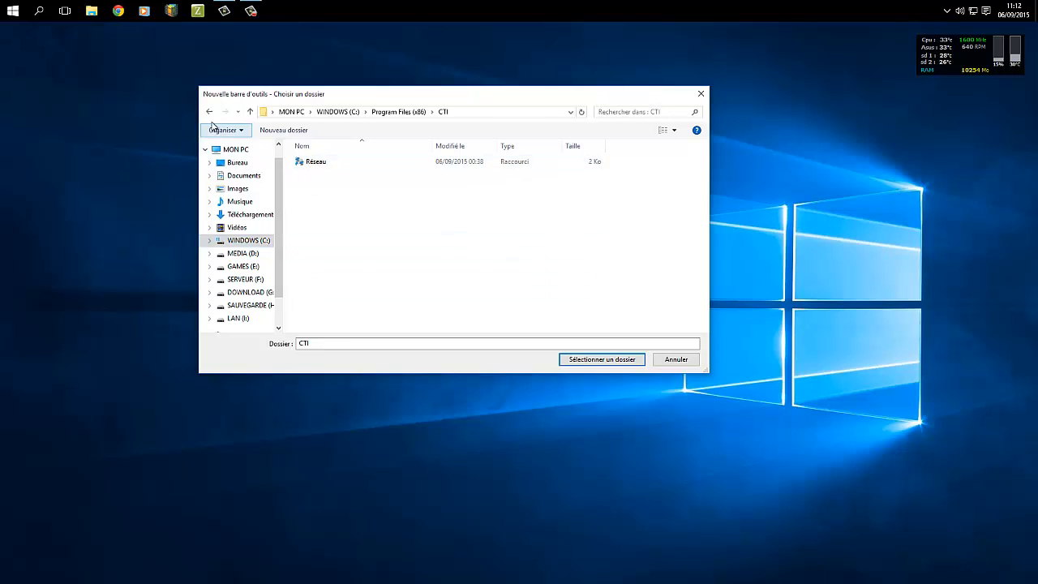
pyautogui.click(208, 113)
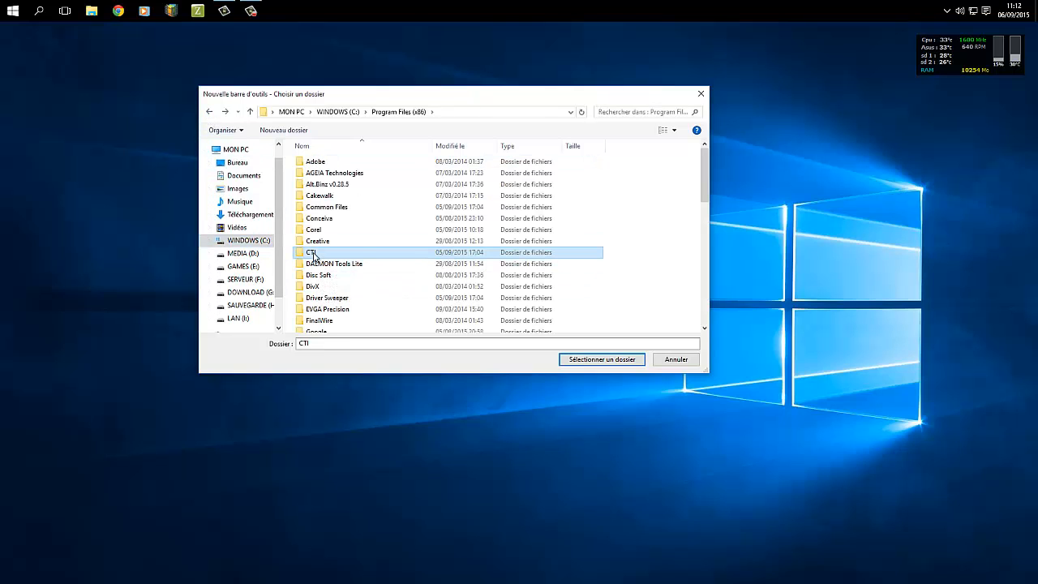
pyautogui.click(579, 361)
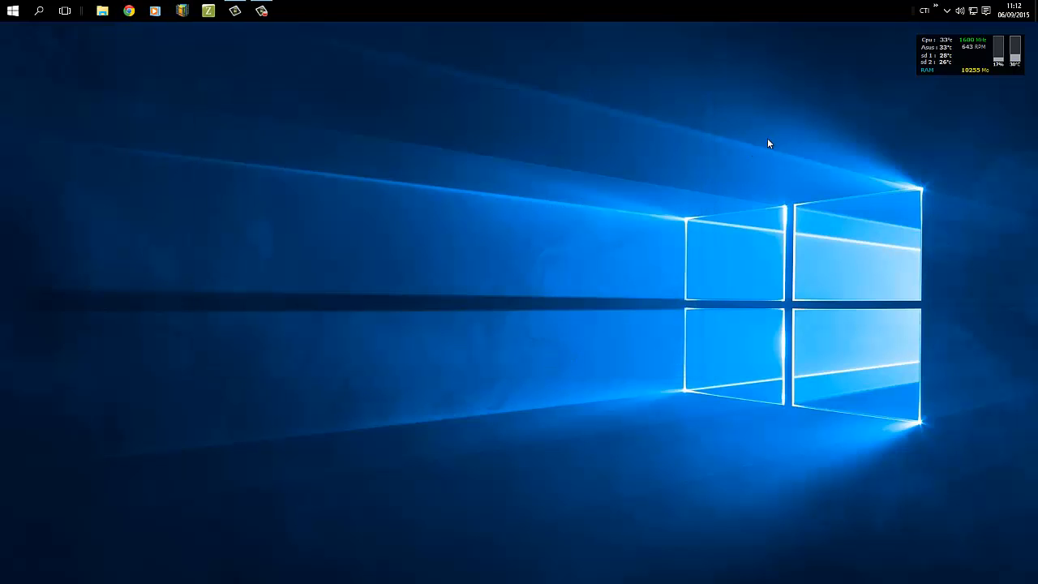
# Check the CTI toolbar's shortcuts, then place the toolbar beside the task view icon with the pinned apps near the taskbar's centre.
pyautogui.click(936, 12)
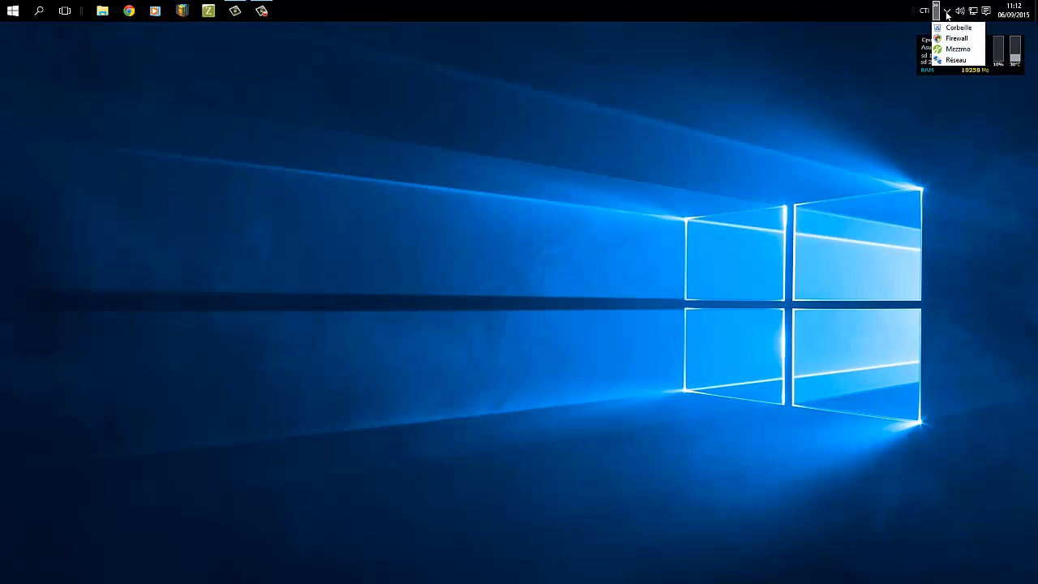
pyautogui.click(788, 79)
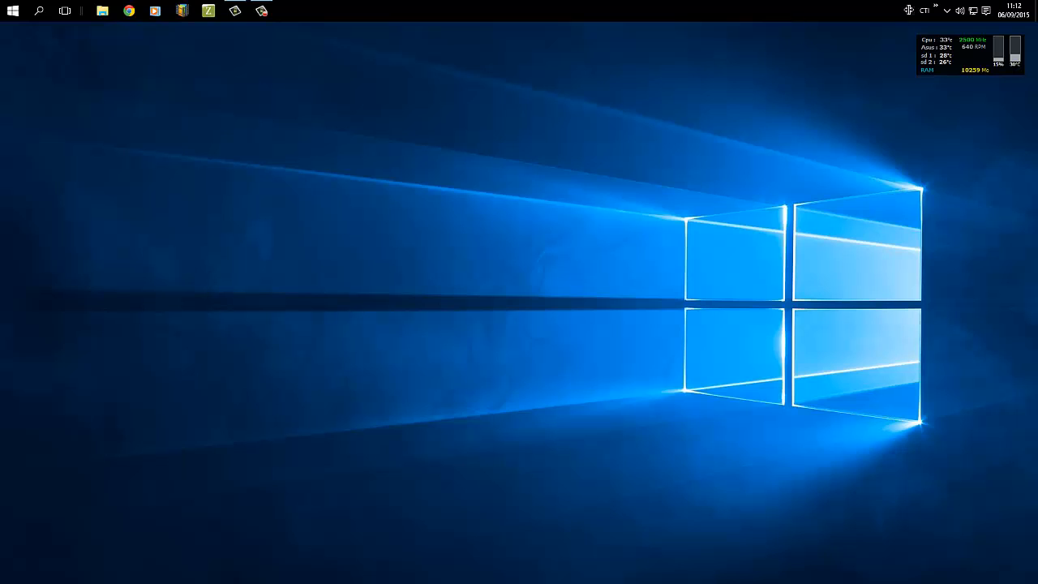
pyautogui.moveTo(905, 9); pyautogui.dragTo(65, 10)
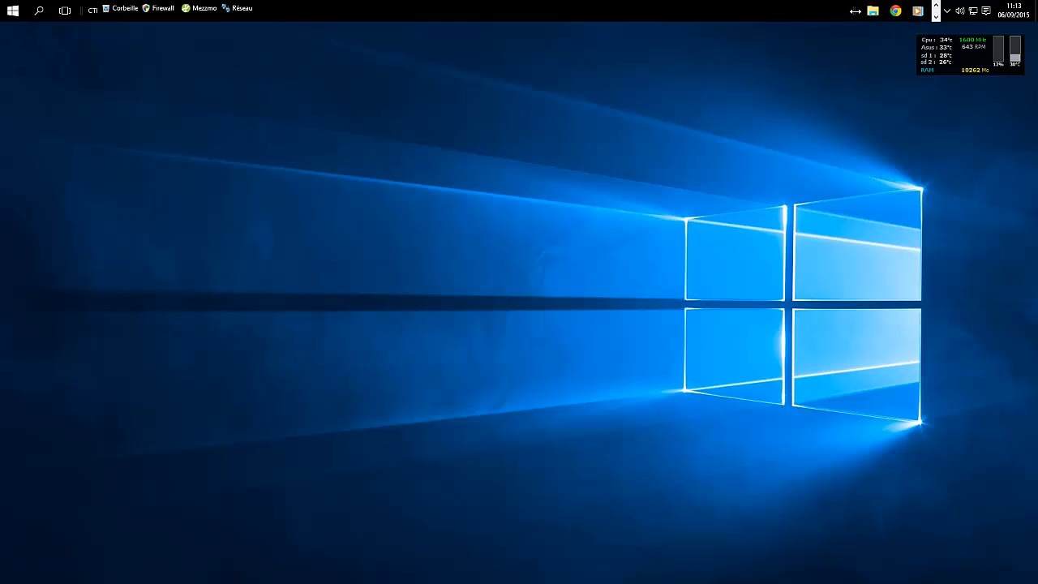
pyautogui.moveTo(853, 11); pyautogui.dragTo(438, 10)
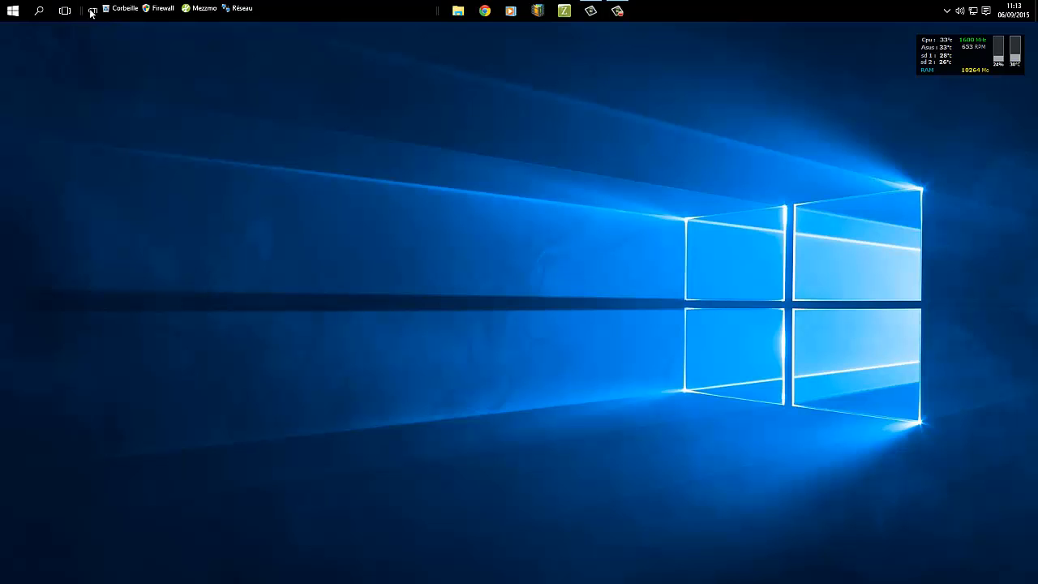
# Hide both the shortcut text and the title of the CTI toolbar.
pyautogui.rightClick(279, 11)
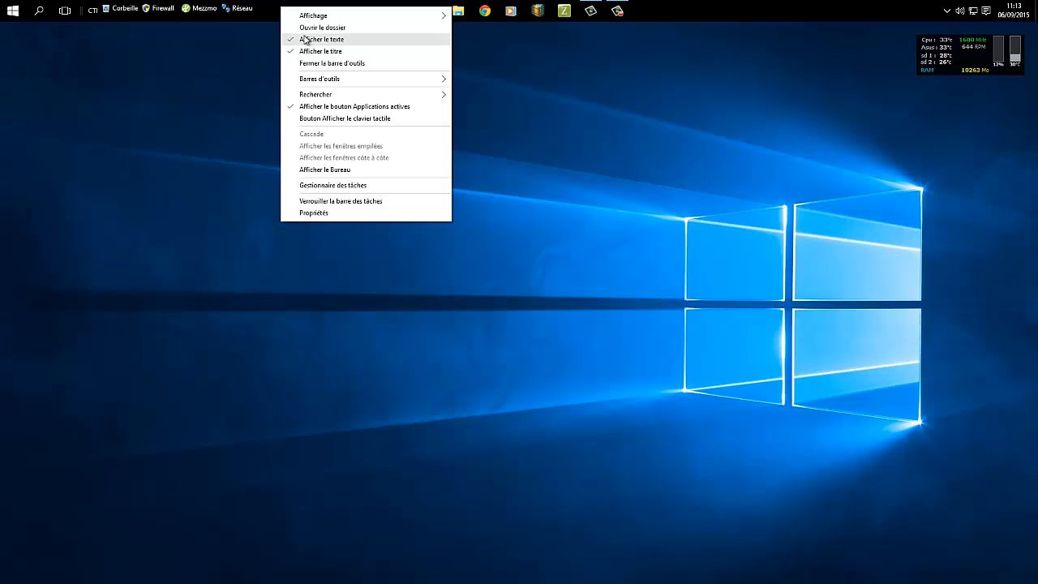
pyautogui.moveTo(309, 17)
pyautogui.click(312, 39)
pyautogui.click(285, 57)
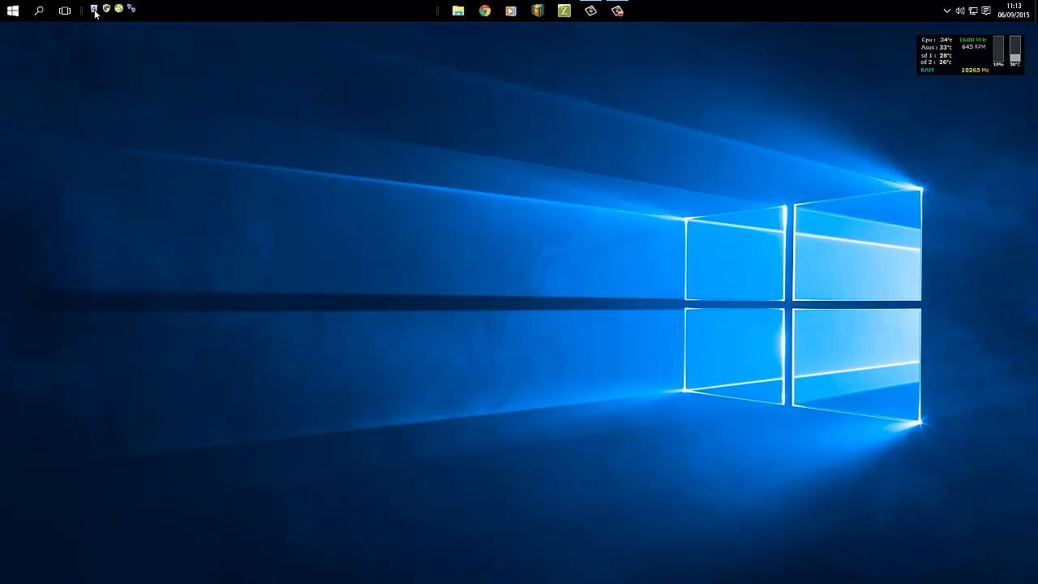
# Display the CTI toolbar with large icons (Grandes icônes) and move the Corbeille shortcut to the end, after Réseau.
pyautogui.rightClick(173, 11)
pyautogui.moveTo(175, 12)
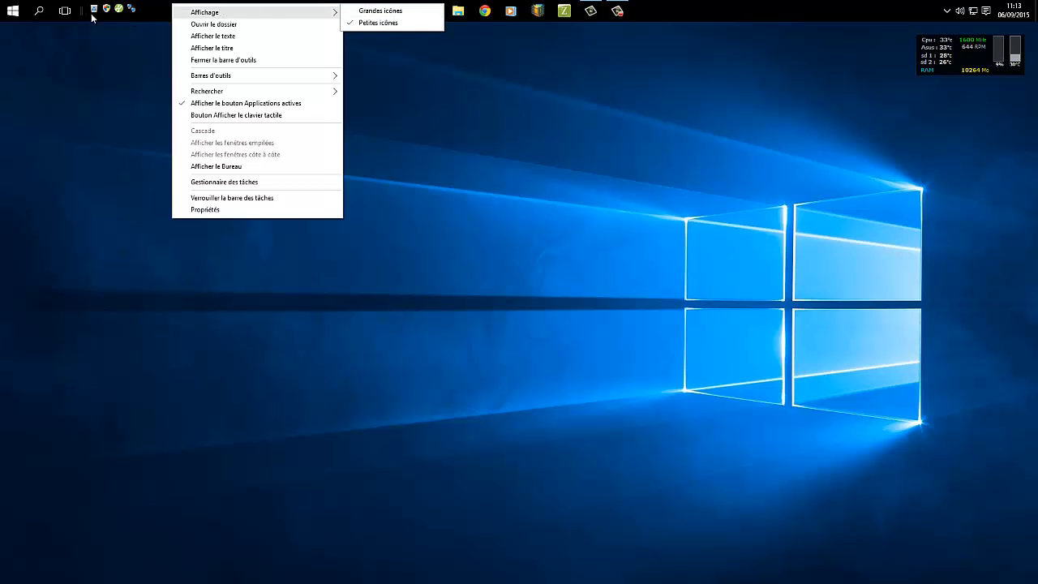
pyautogui.click(380, 11)
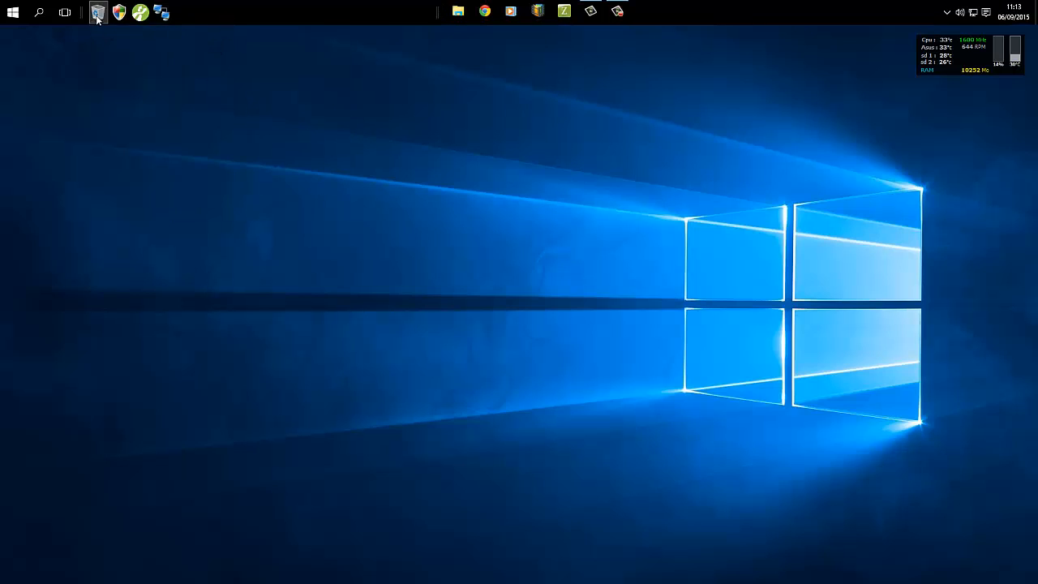
pyautogui.moveTo(97, 15); pyautogui.dragTo(180, 15)
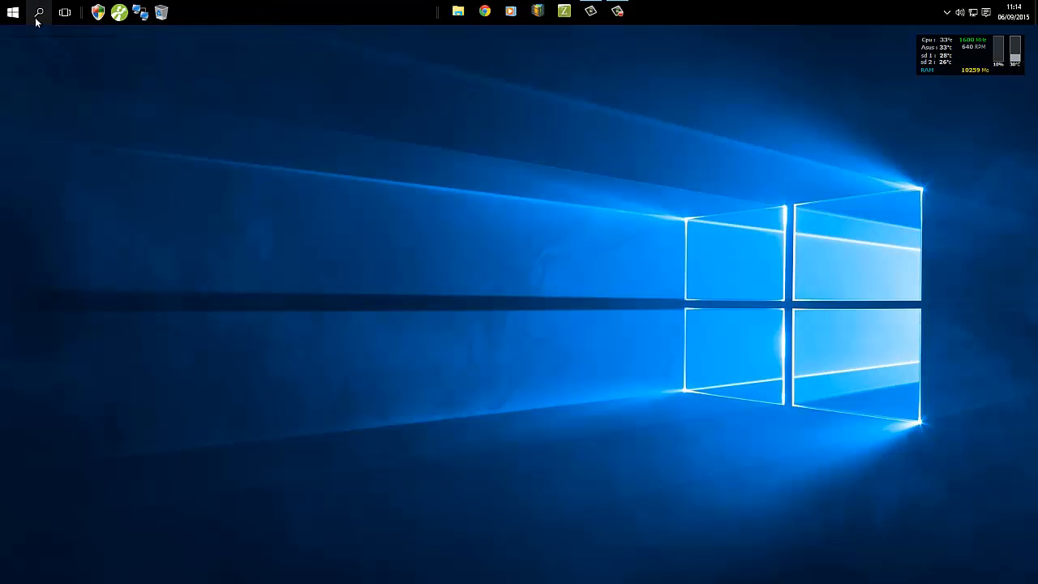
# Hide search on the taskbar (Masquée) and lock the taskbar.
pyautogui.rightClick(266, 15)
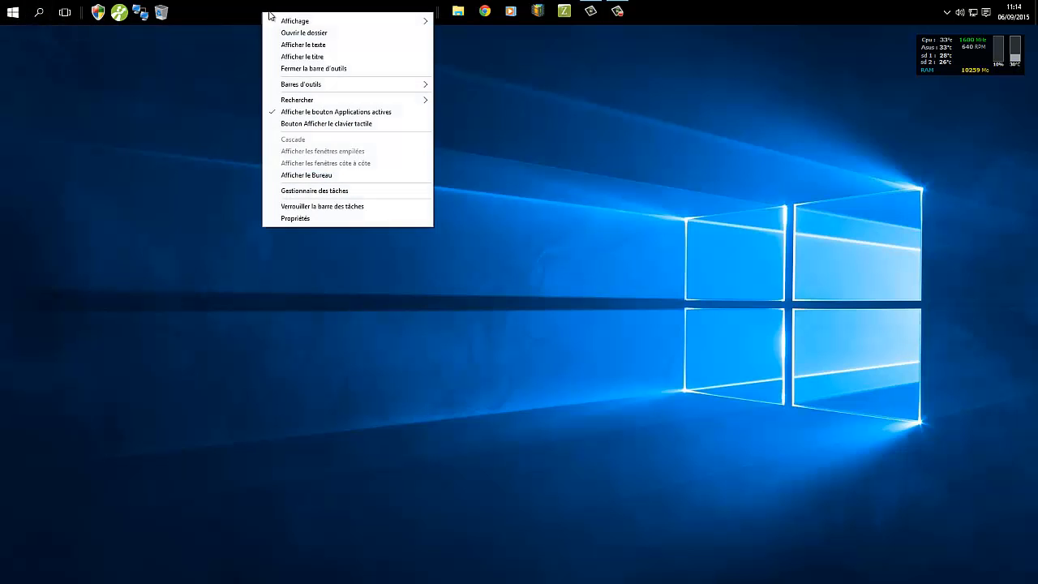
pyautogui.moveTo(327, 100)
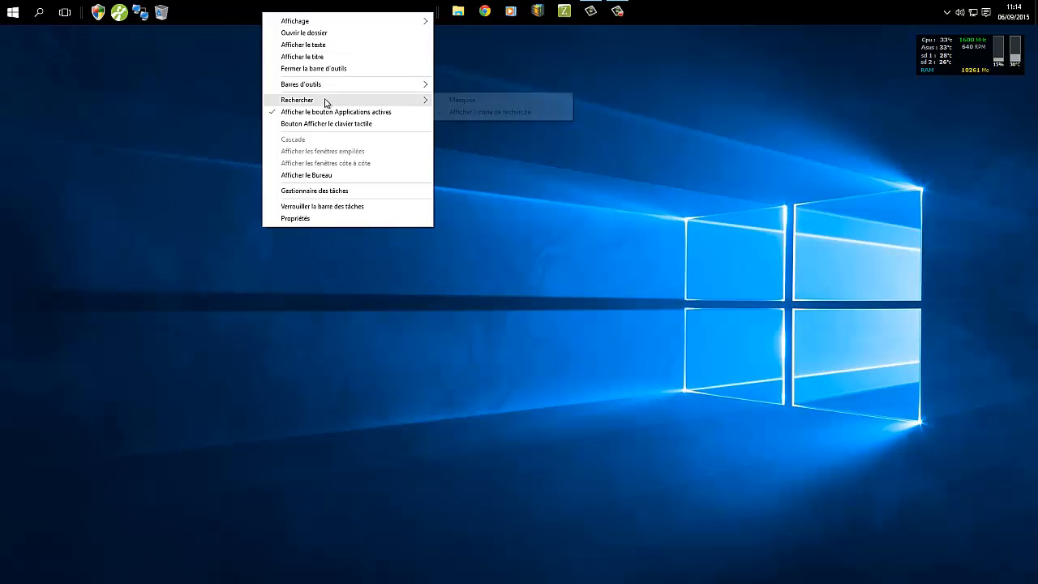
pyautogui.click(449, 100)
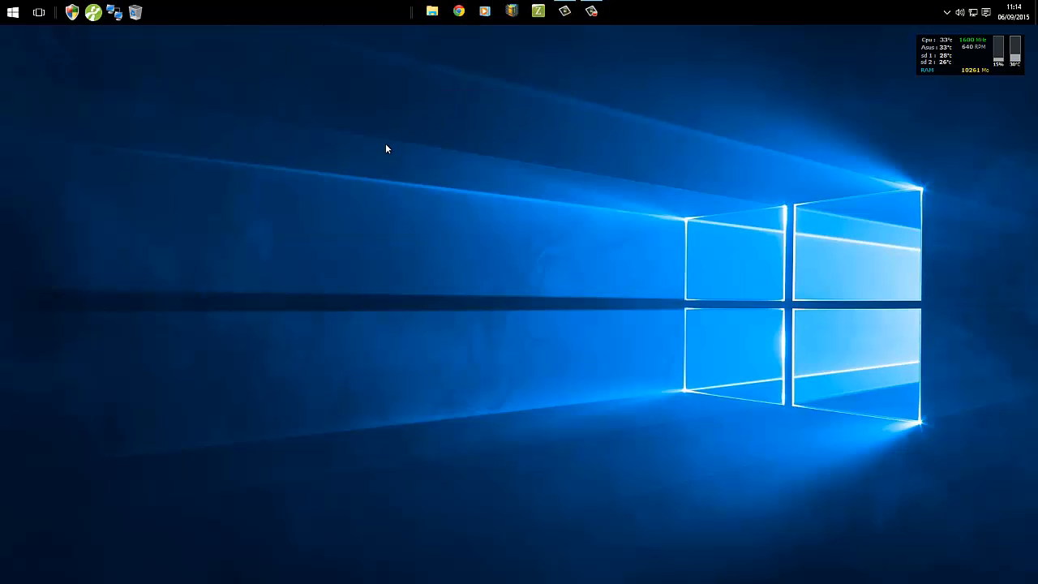
pyautogui.rightClick(307, 12)
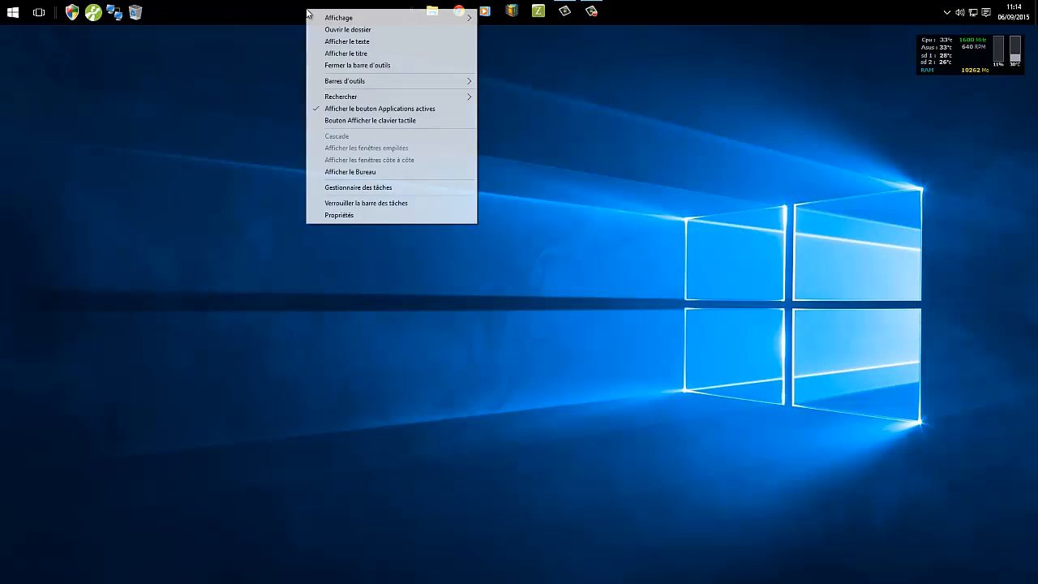
pyautogui.click(350, 201)
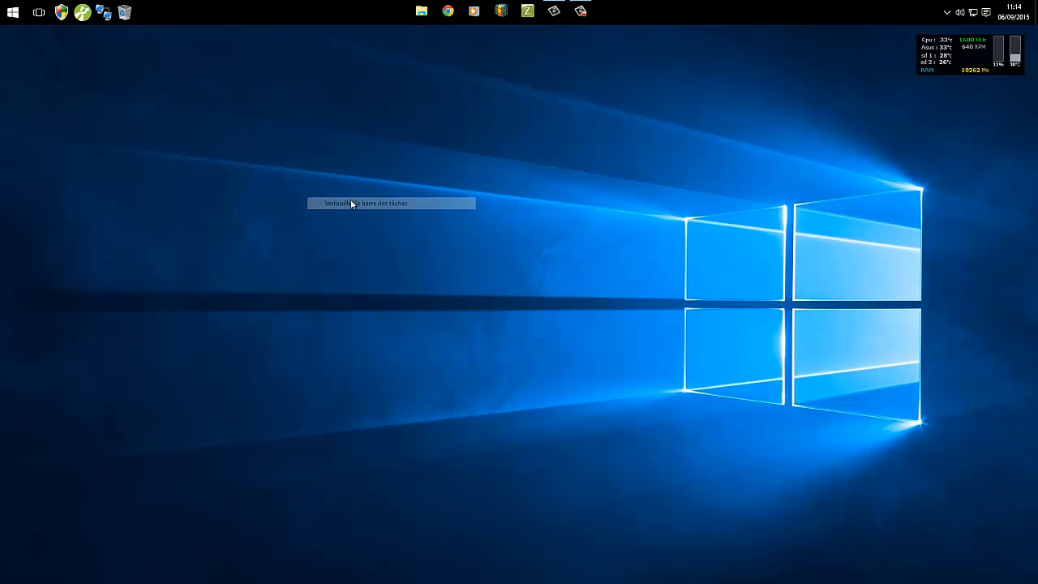
# Test the pinned File Explorer and Chrome shortcuts by opening each one and closing its window.
pyautogui.click(421, 11)
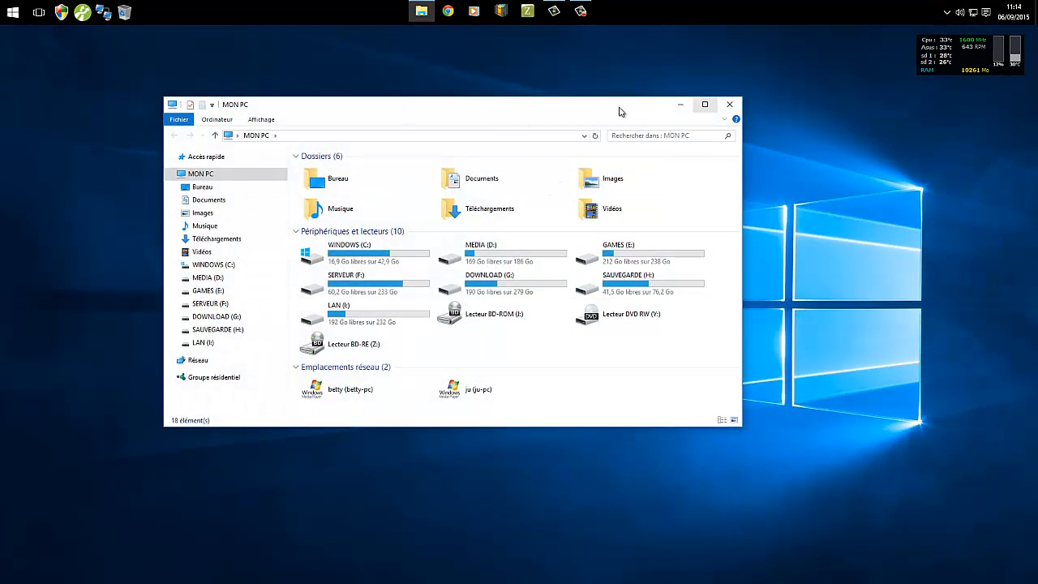
pyautogui.moveTo(621, 111); pyautogui.dragTo(684, 108)
pyautogui.click(801, 104)
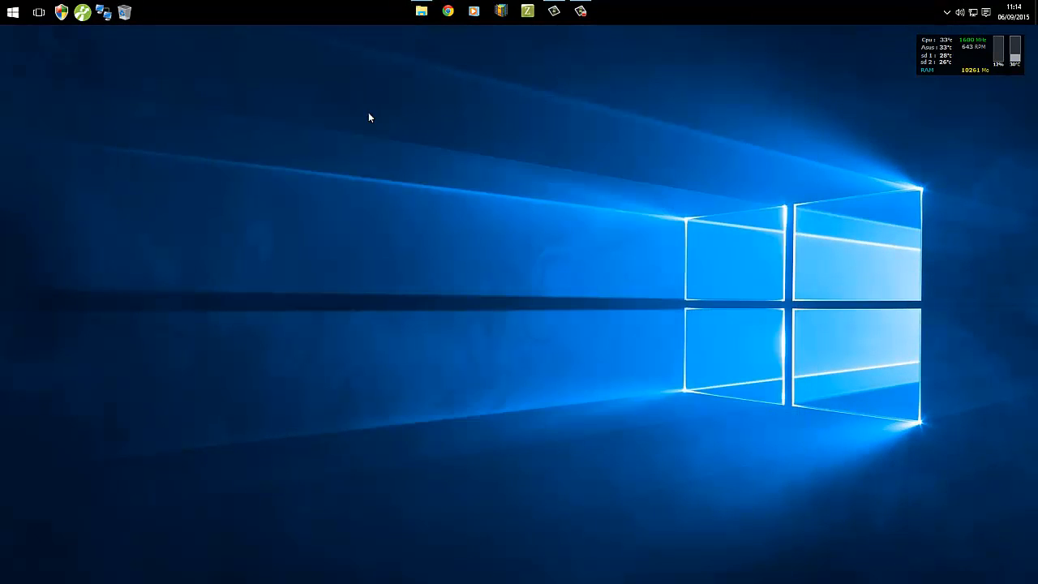
pyautogui.click(447, 11)
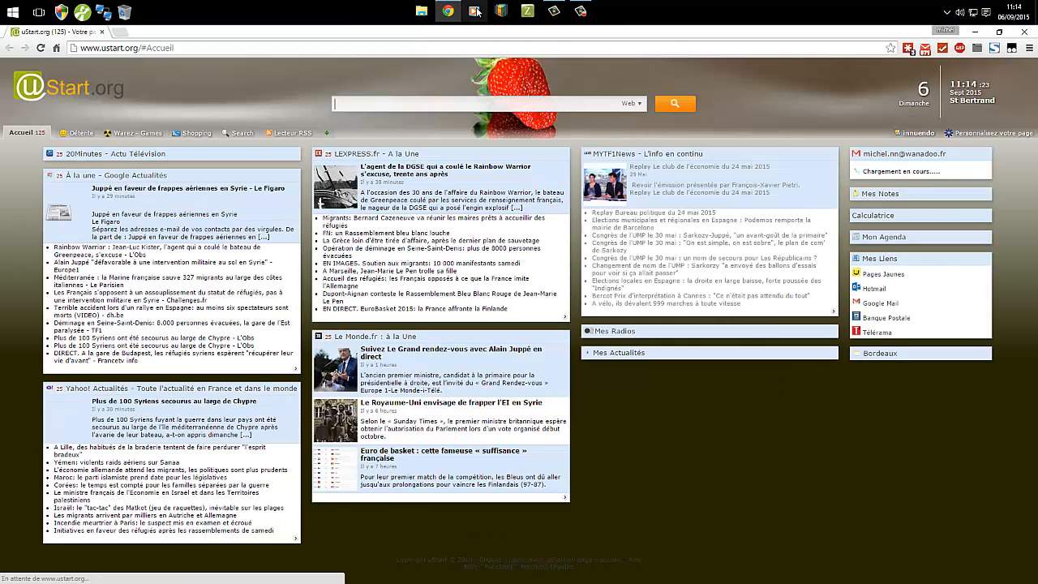
pyautogui.click(1024, 33)
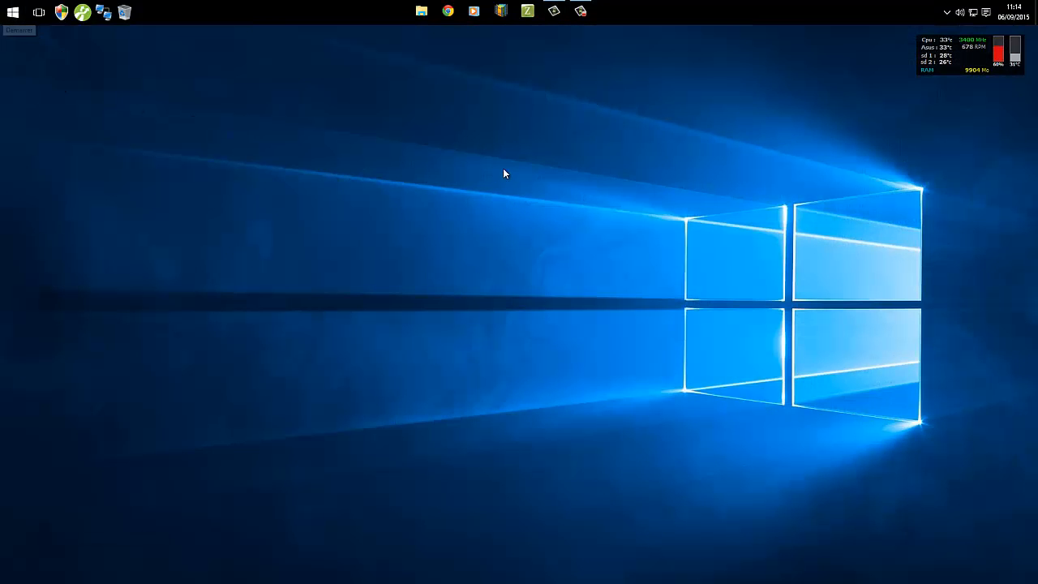
pyautogui.click(11, 24)
pyautogui.click(637, 75)
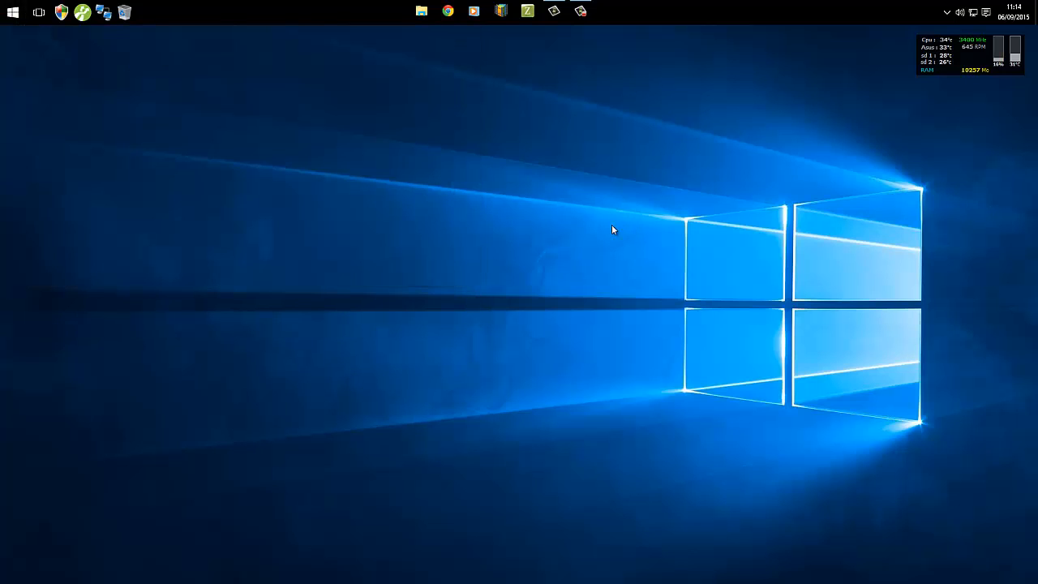
# Set the desktop background to the dark grey picture, second among the suggested images in the Personnalisation settings, without picking a file from the Images folder.
pyautogui.rightClick(466, 148)
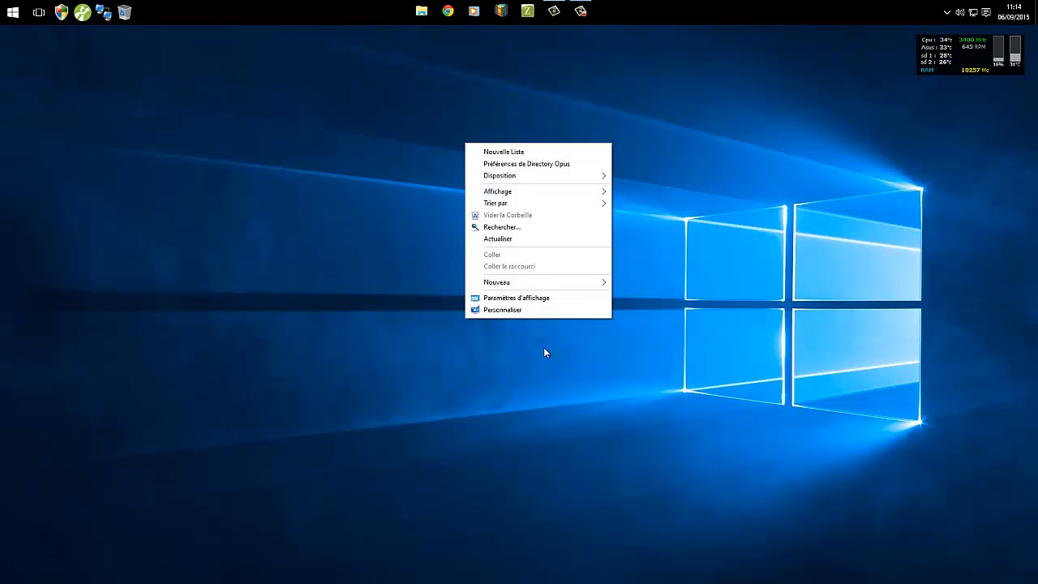
pyautogui.click(510, 309)
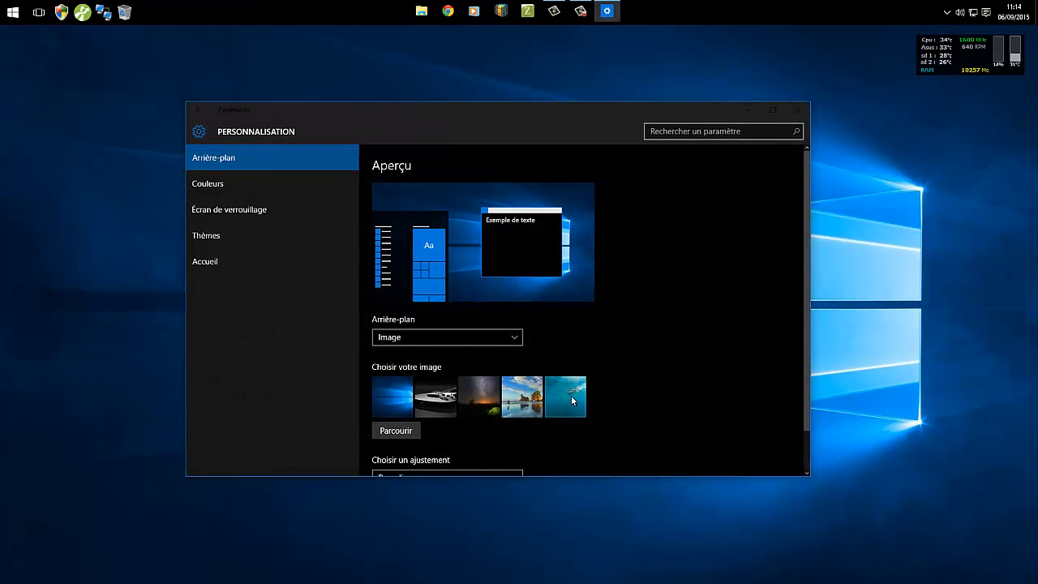
pyautogui.click(395, 431)
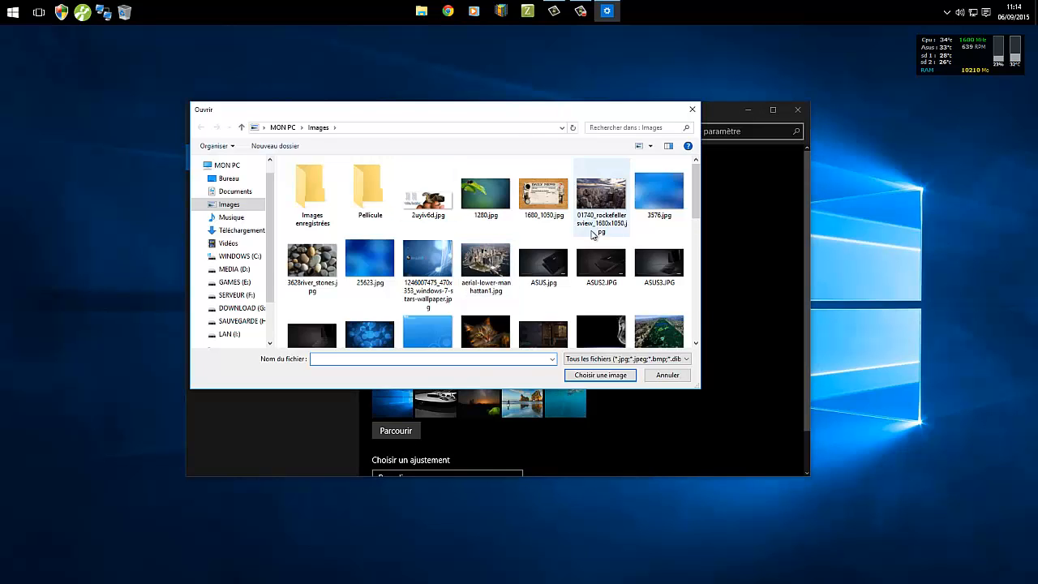
pyautogui.scroll(-5, 593, 231)
pyautogui.click(693, 110)
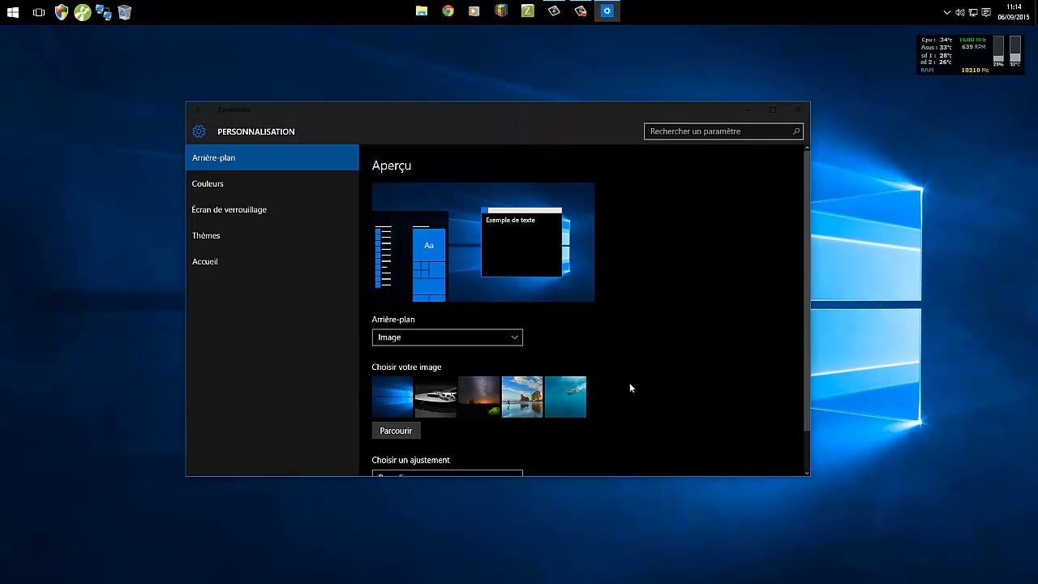
pyautogui.click(436, 401)
pyautogui.scroll(-1, 706, 380)
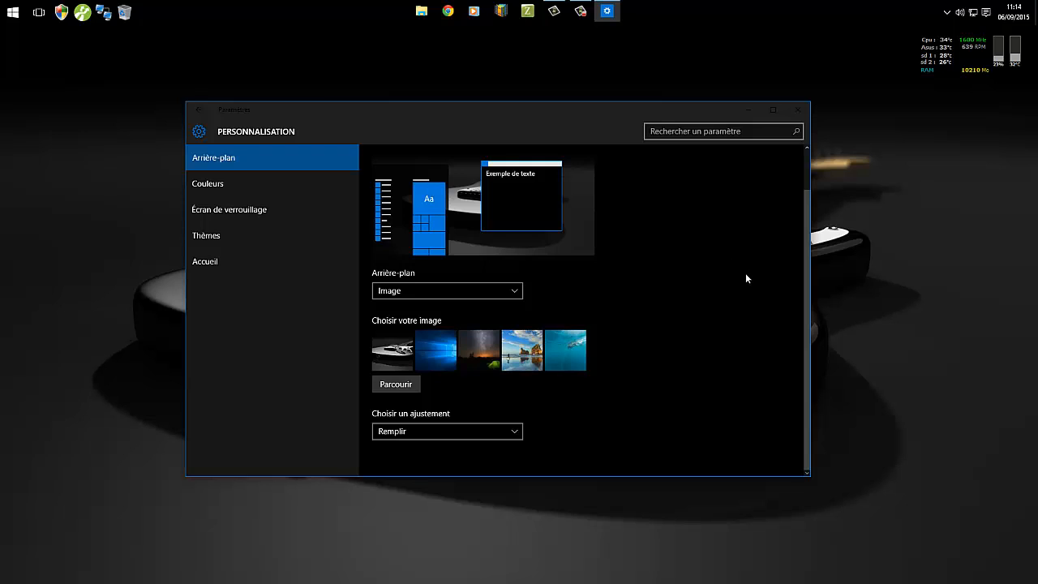
# Close the Personnalisation window and try out the taskbar's File Explorer, browser and Corbeille shortcuts, closing whatever they open.
pyautogui.scroll(1, 712, 280)
pyautogui.click(806, 114)
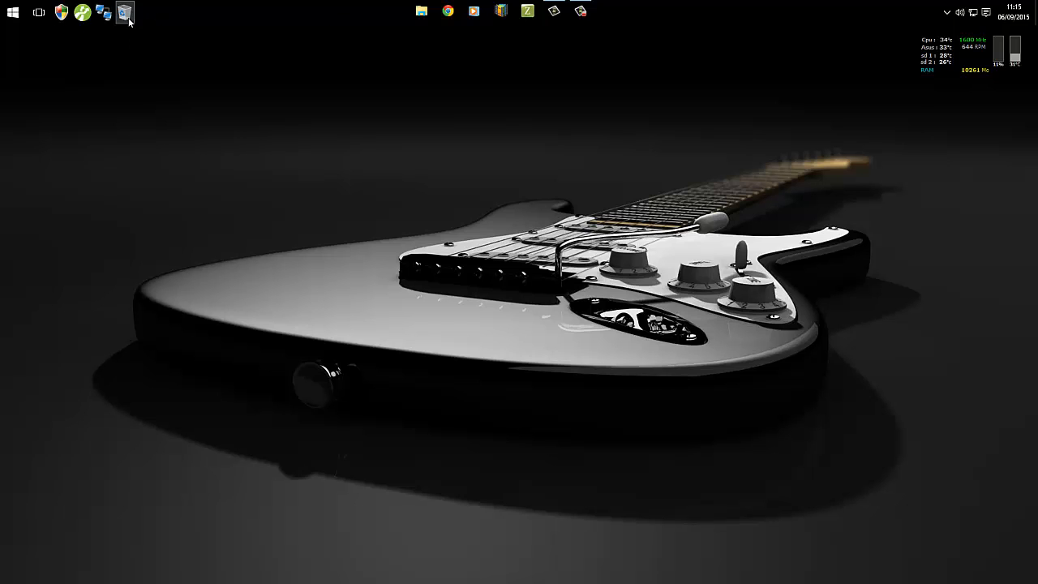
pyautogui.click(421, 11)
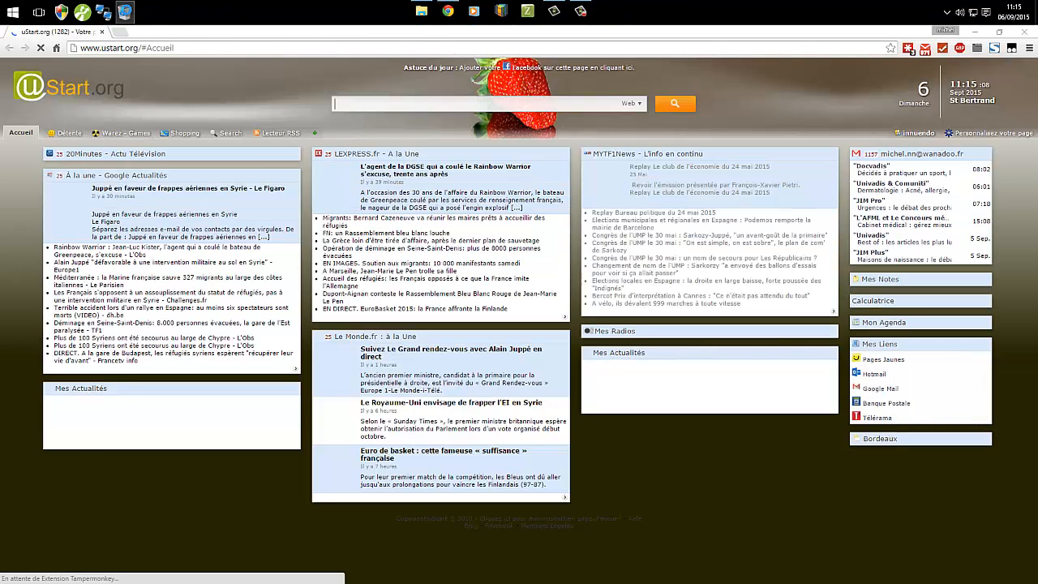
pyautogui.rightClick(124, 10)
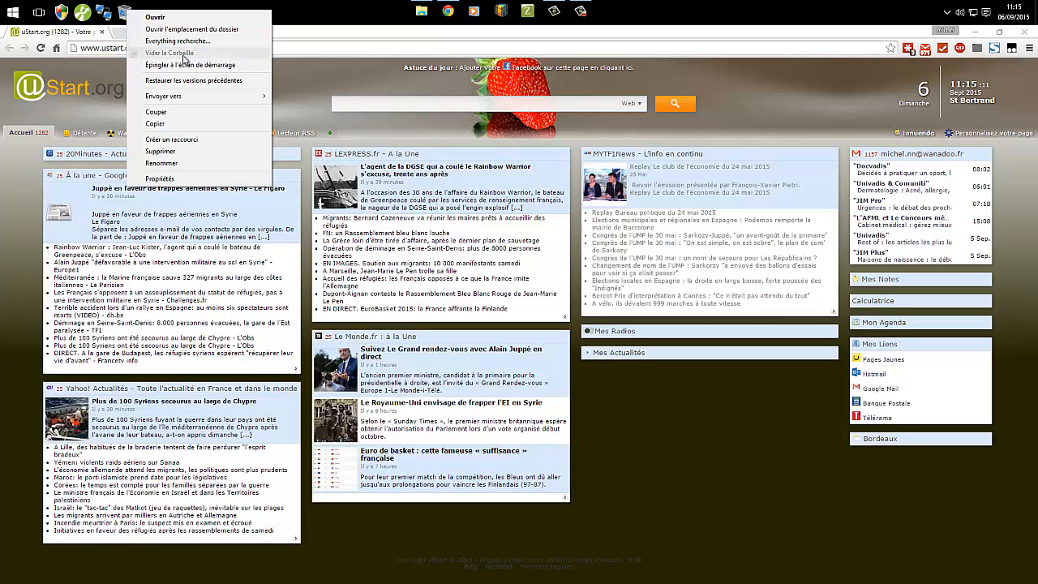
pyautogui.click(377, 67)
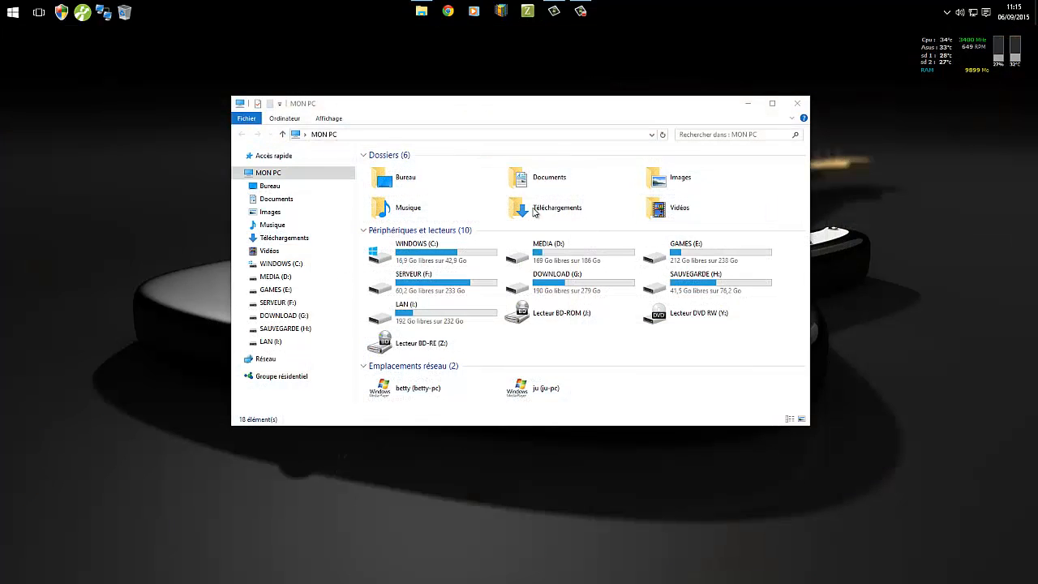
pyautogui.click(797, 103)
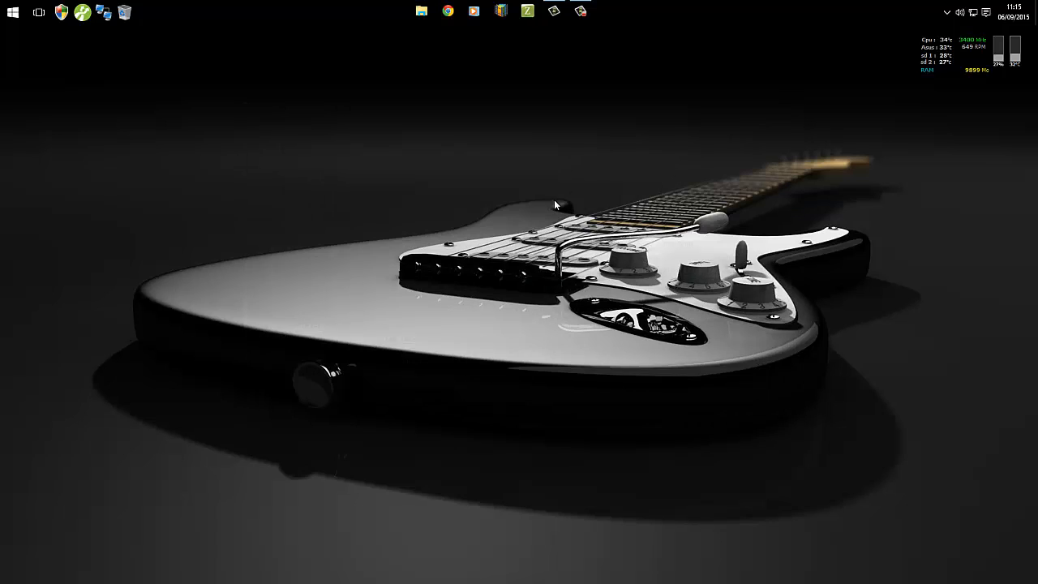
# Show the Corbeille icon on the desktop through the desktop icon settings under Thèmes, apply it, and close the settings.
pyautogui.click(11, 13)
pyautogui.click(510, 150)
pyautogui.click(986, 13)
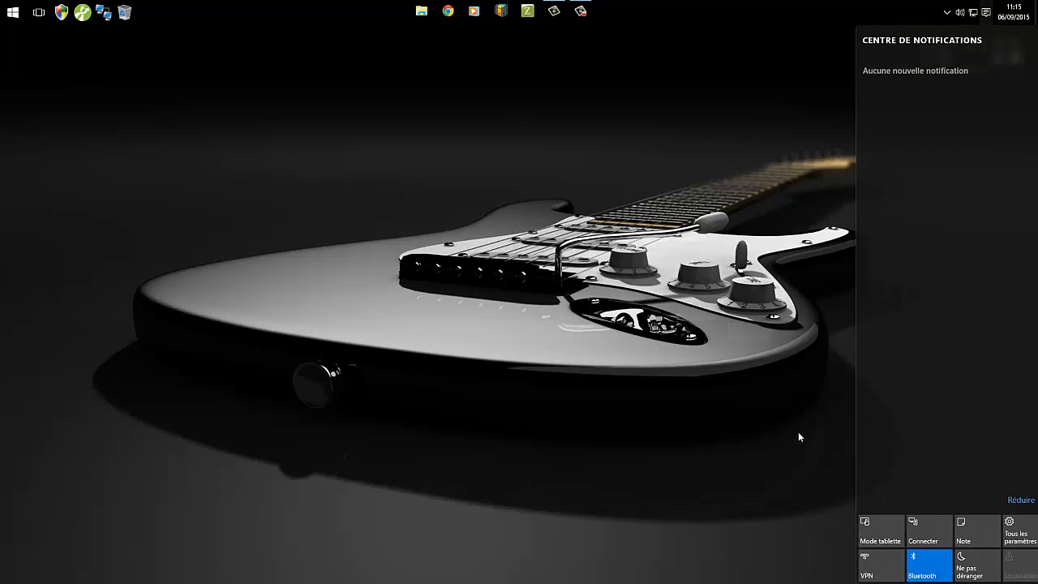
pyautogui.click(1004, 531)
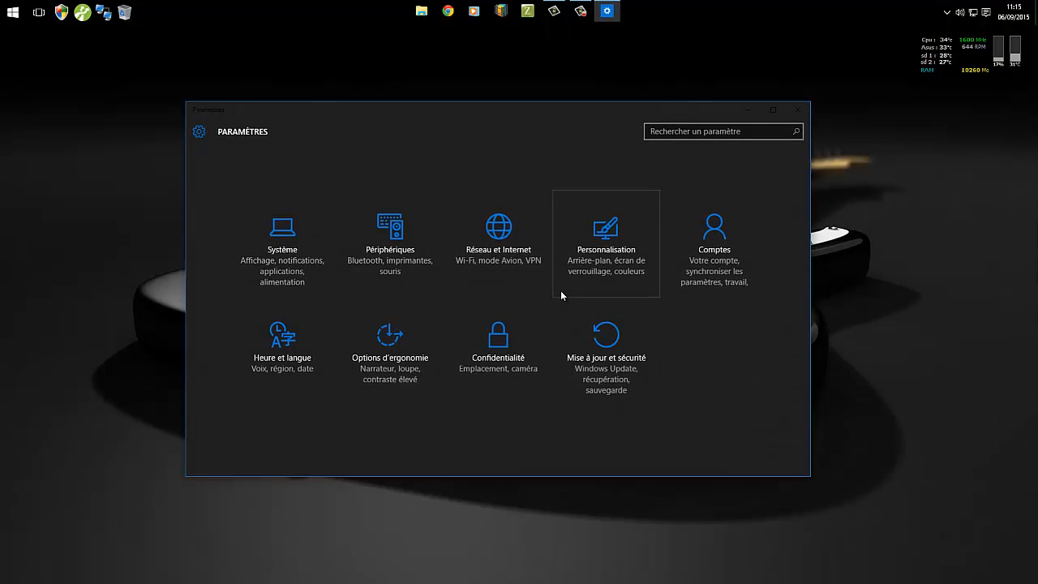
pyautogui.click(560, 290)
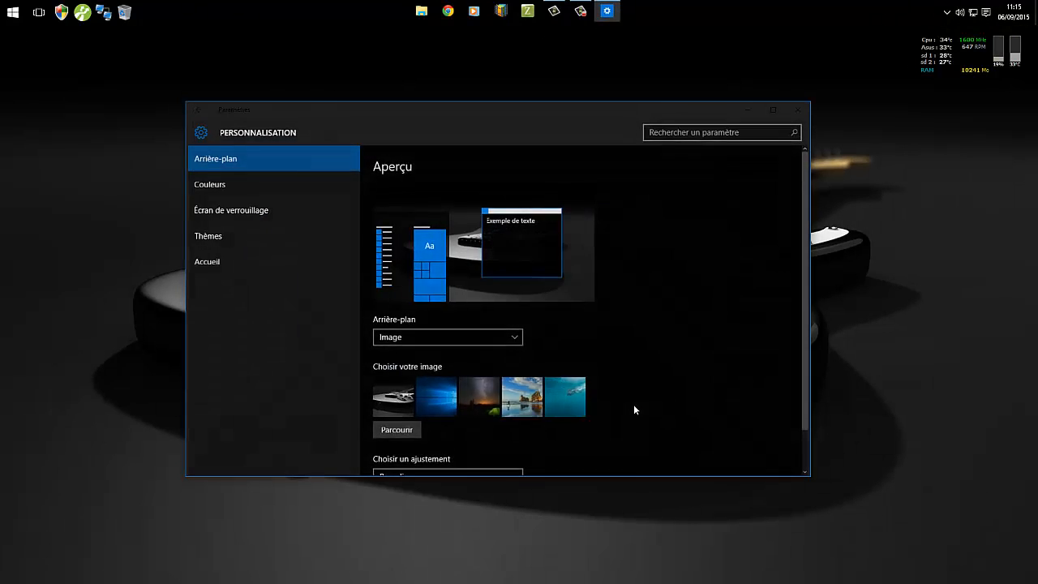
pyautogui.click(216, 238)
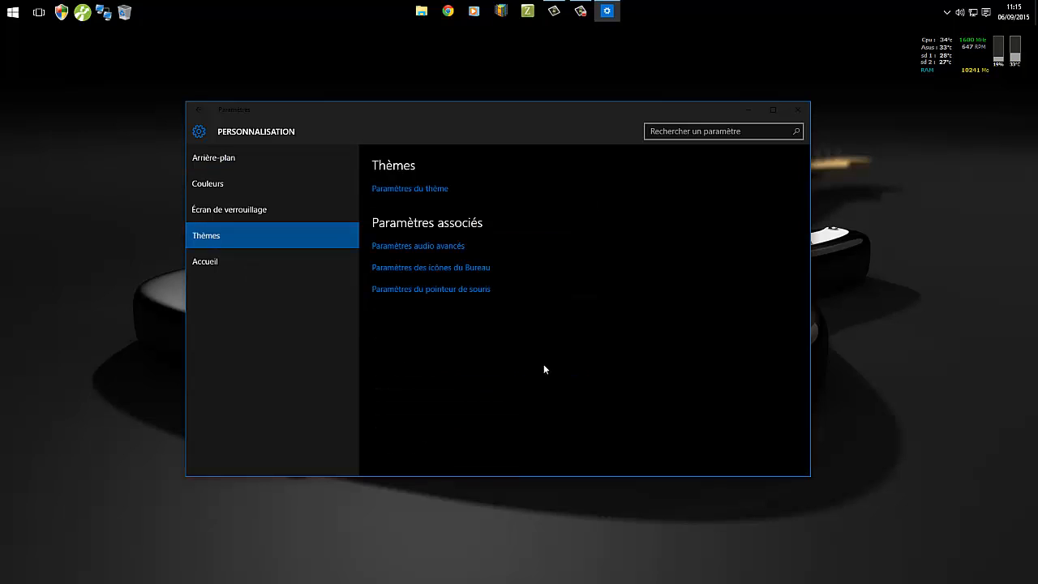
pyautogui.click(414, 275)
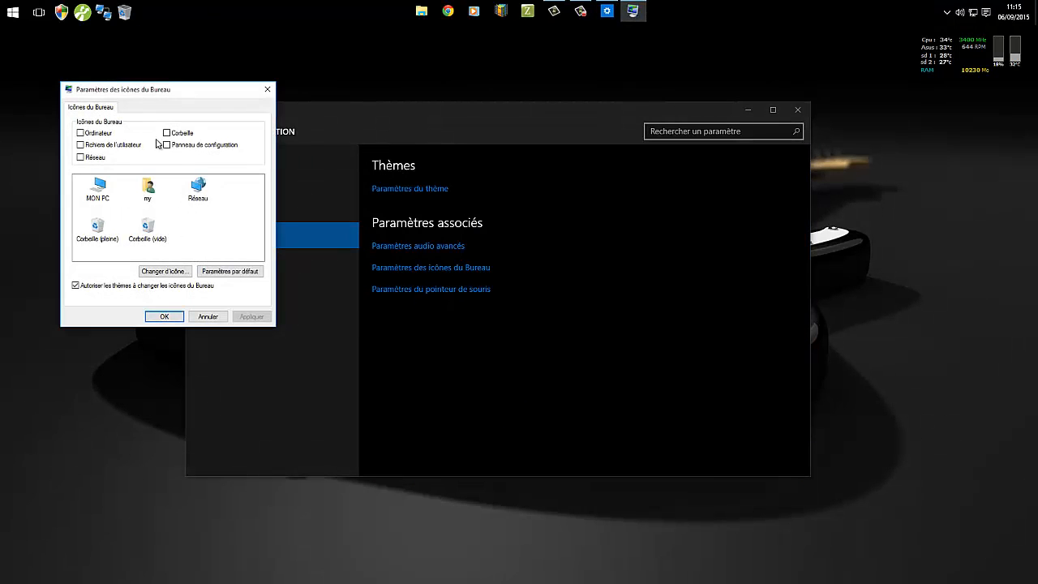
pyautogui.click(167, 133)
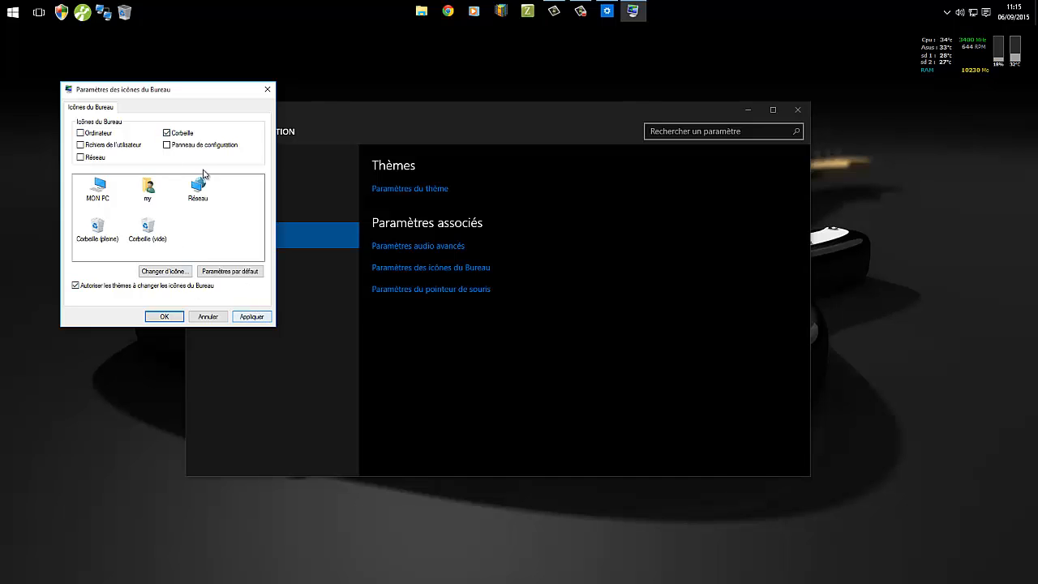
pyautogui.click(247, 317)
pyautogui.click(163, 317)
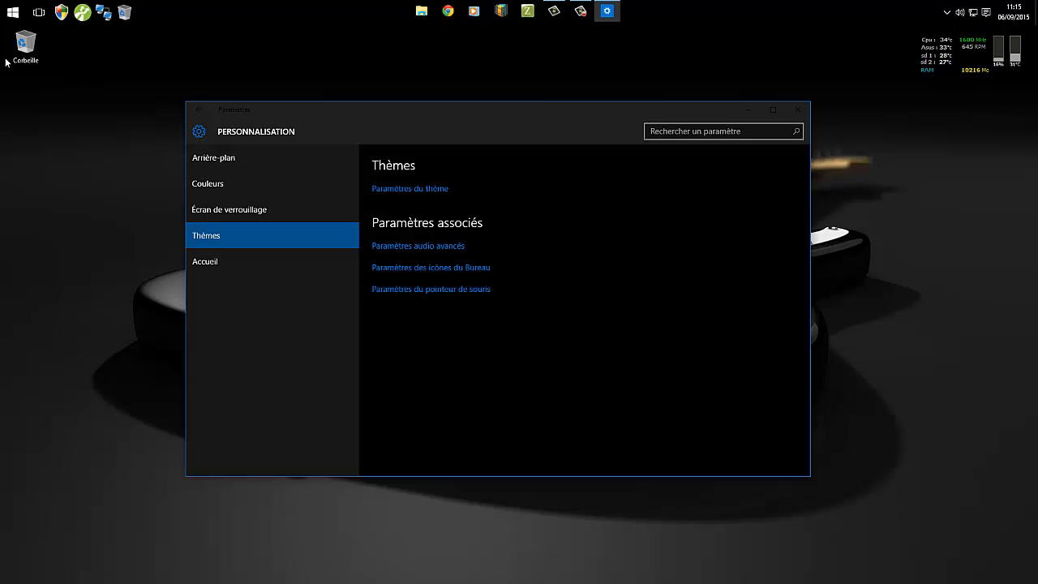
pyautogui.click(798, 110)
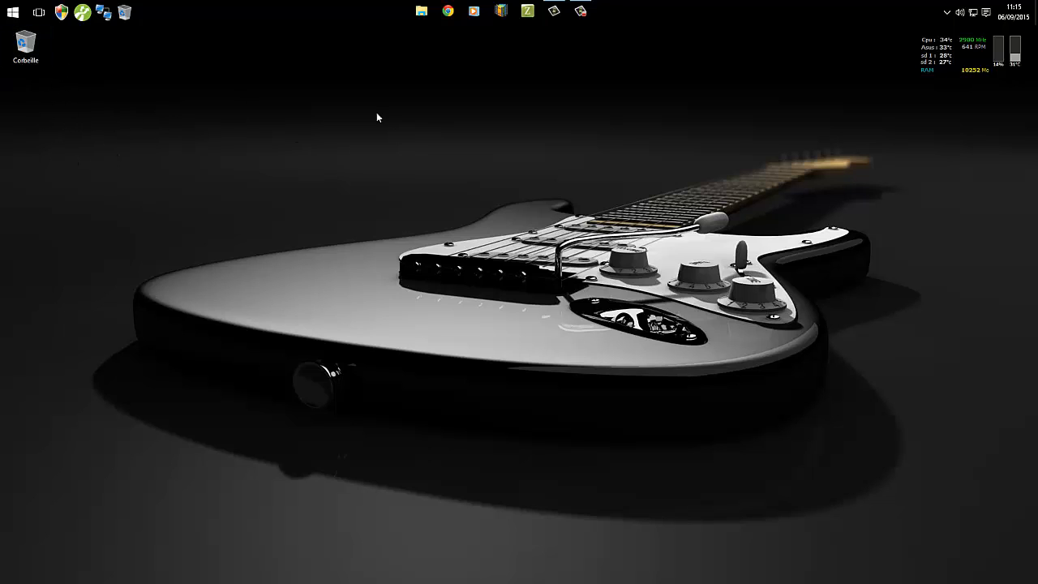
# Delete the Corbeille shortcut from the CTI toolbar and confirm its removal.
pyautogui.rightClick(124, 13)
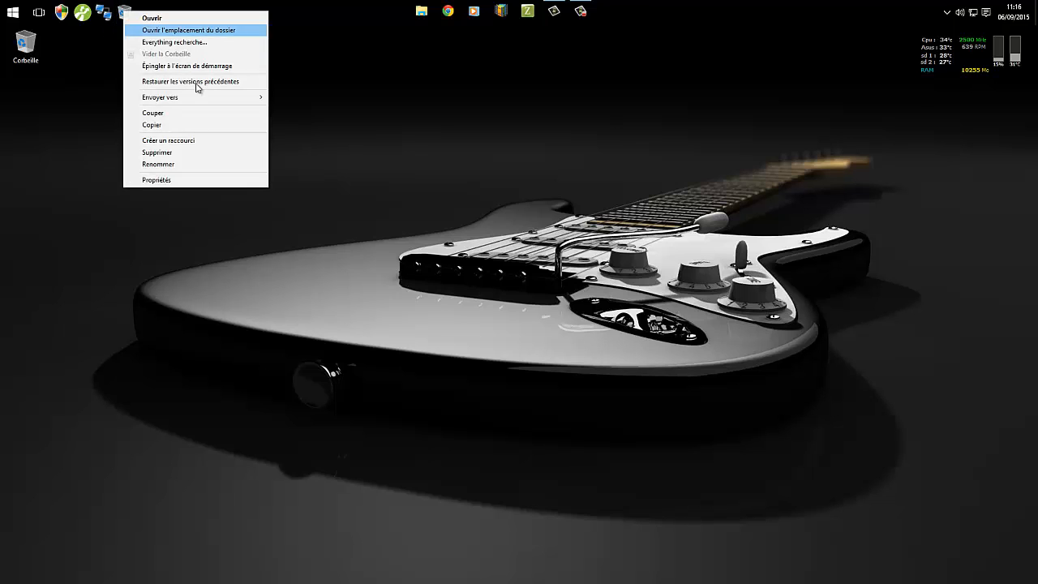
pyautogui.click(191, 153)
pyautogui.click(559, 352)
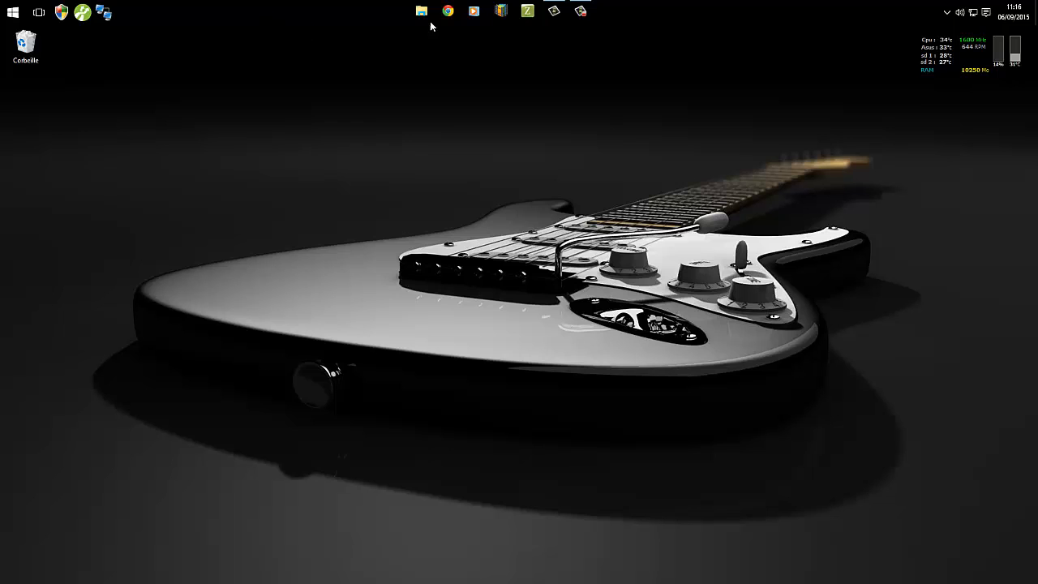
# Open the desktop icon settings (Paramètres des icônes du Bureau) from the Thèmes section of Personnalisation.
pyautogui.click(984, 17)
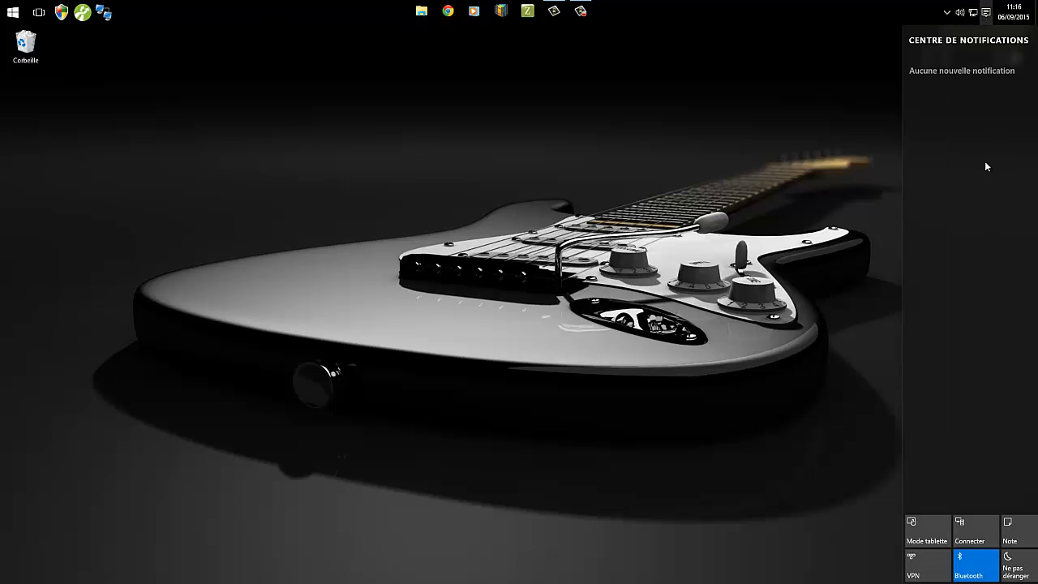
pyautogui.click(1013, 531)
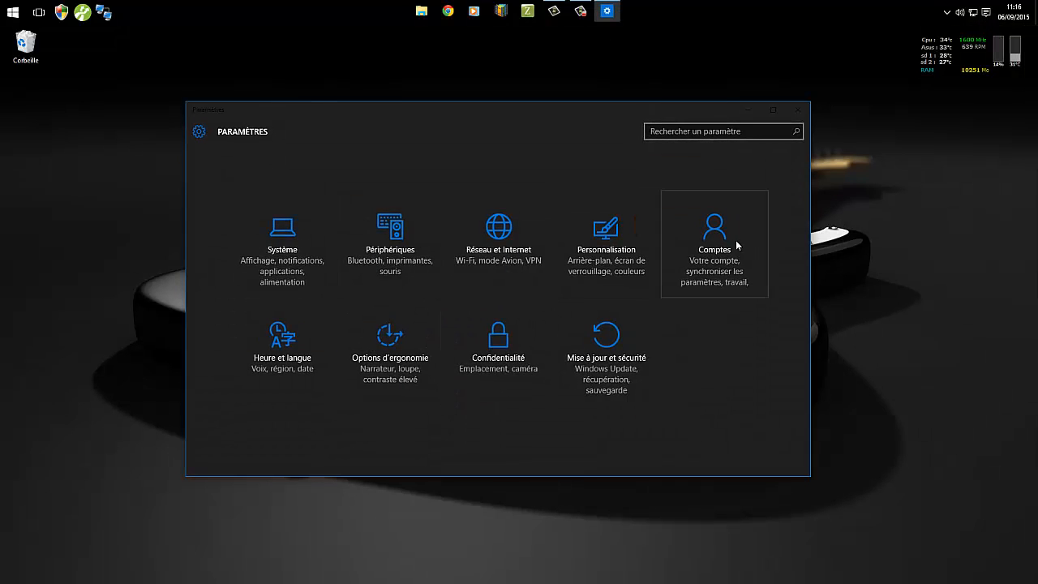
pyautogui.click(586, 253)
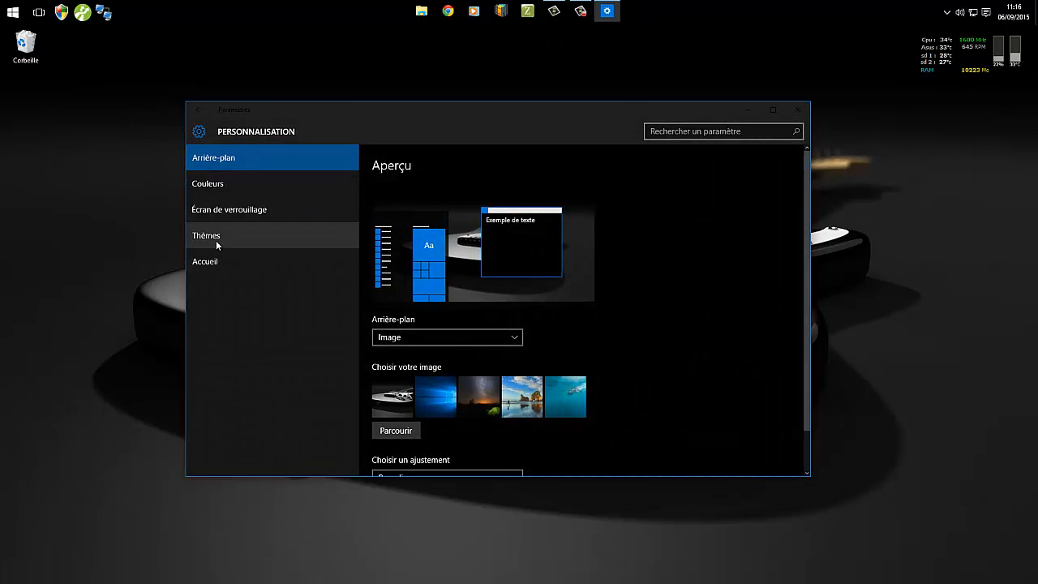
pyautogui.click(215, 239)
pyautogui.click(441, 267)
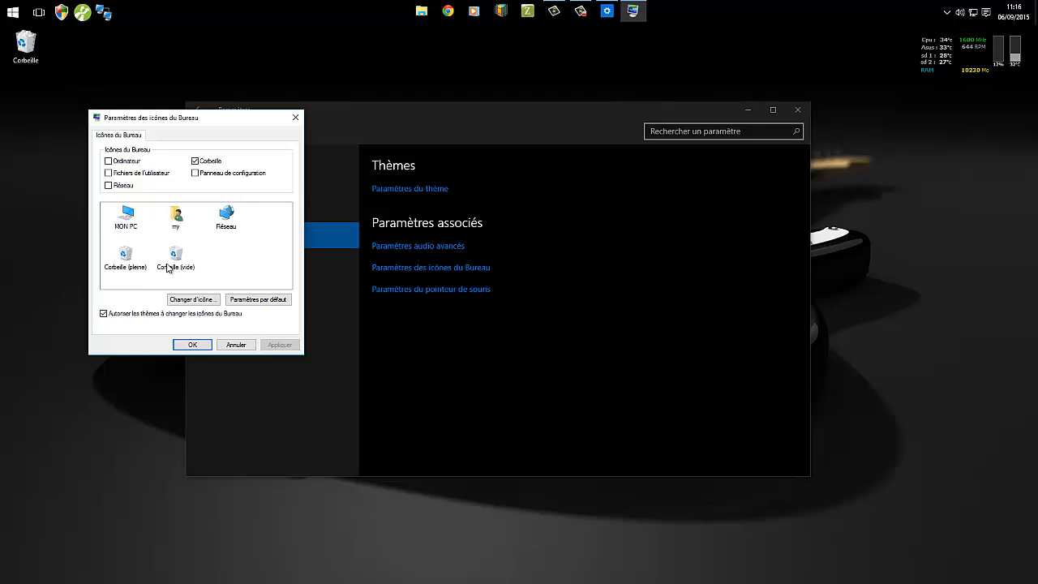
pyautogui.click(168, 267)
pyautogui.click(198, 299)
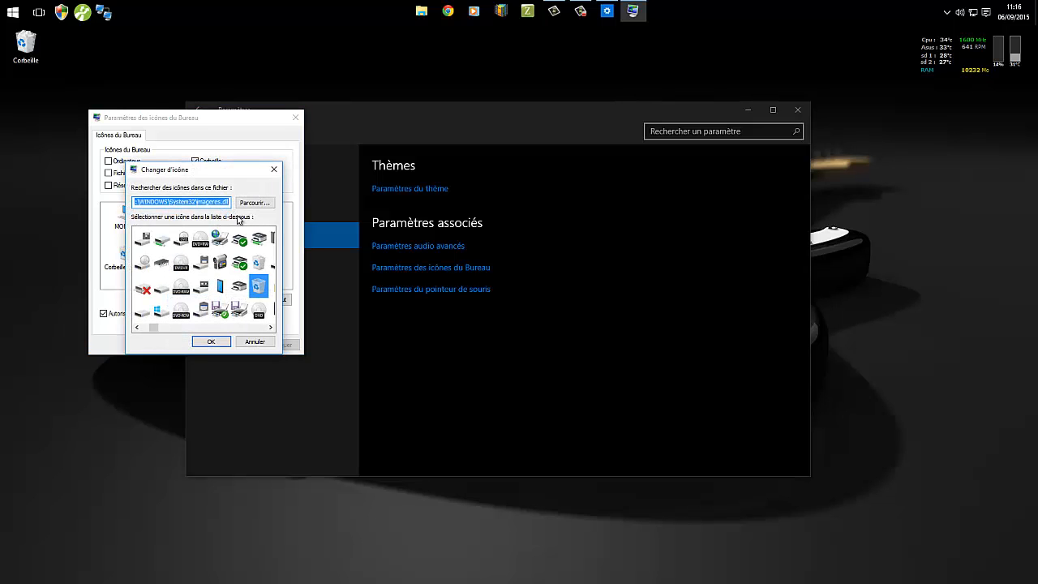
pyautogui.click(258, 342)
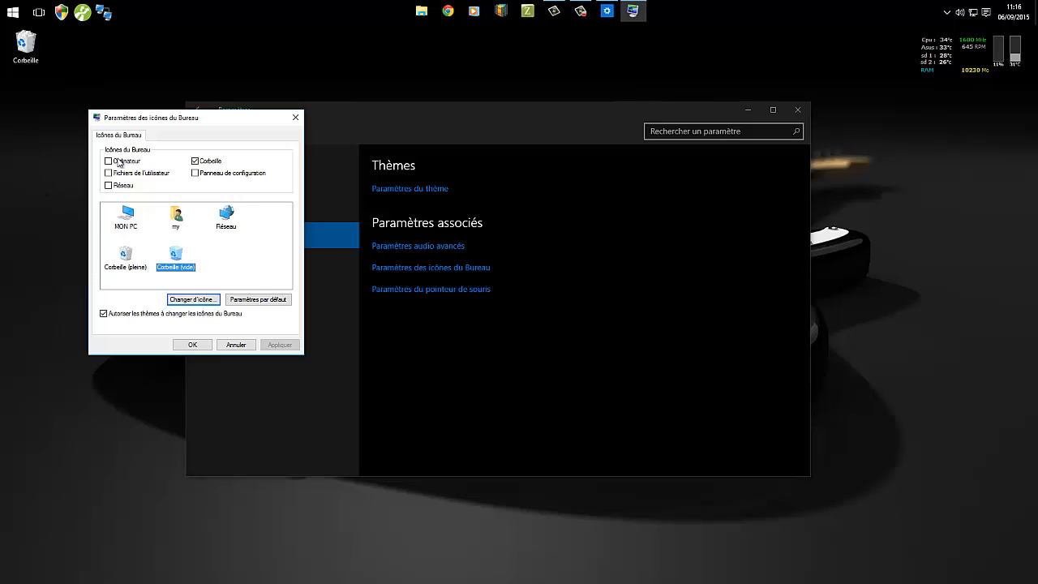
pyautogui.click(111, 32)
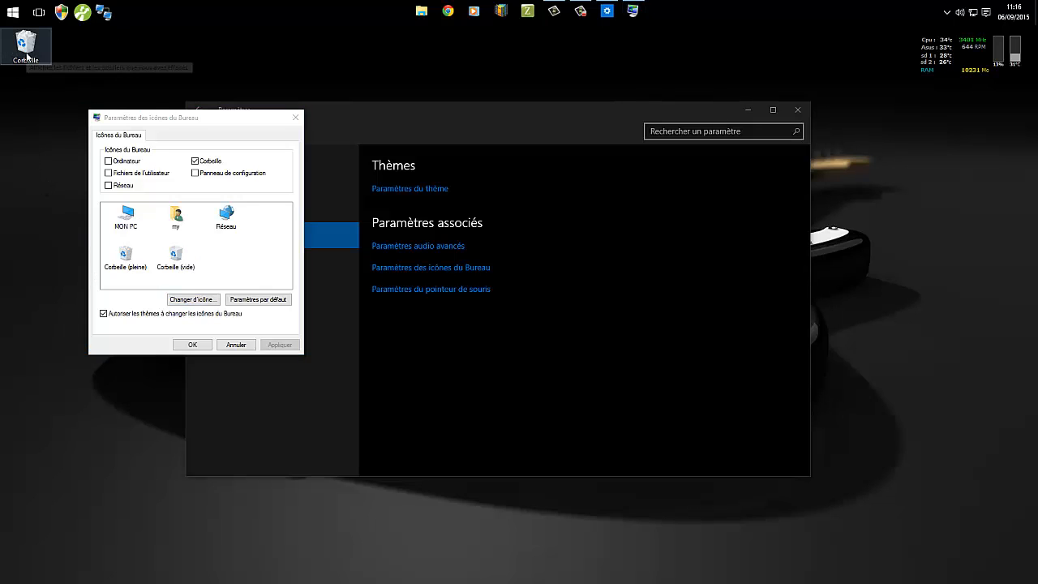
# Start changing the Corbeille (vide) icon by browsing for an icon file on the DOWNLOAD (G:) drive.
pyautogui.click(177, 261)
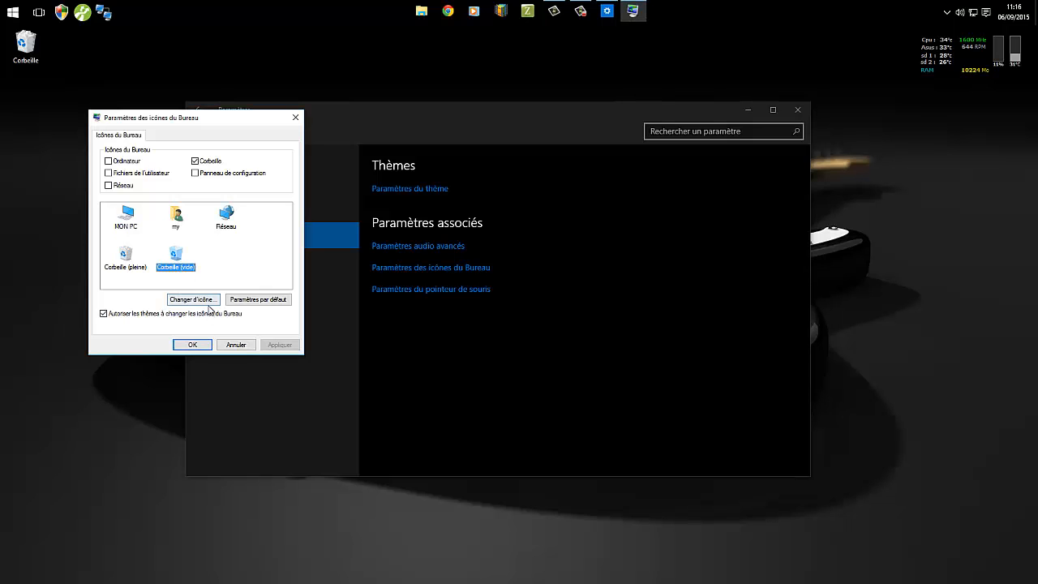
pyautogui.click(209, 302)
pyautogui.click(247, 204)
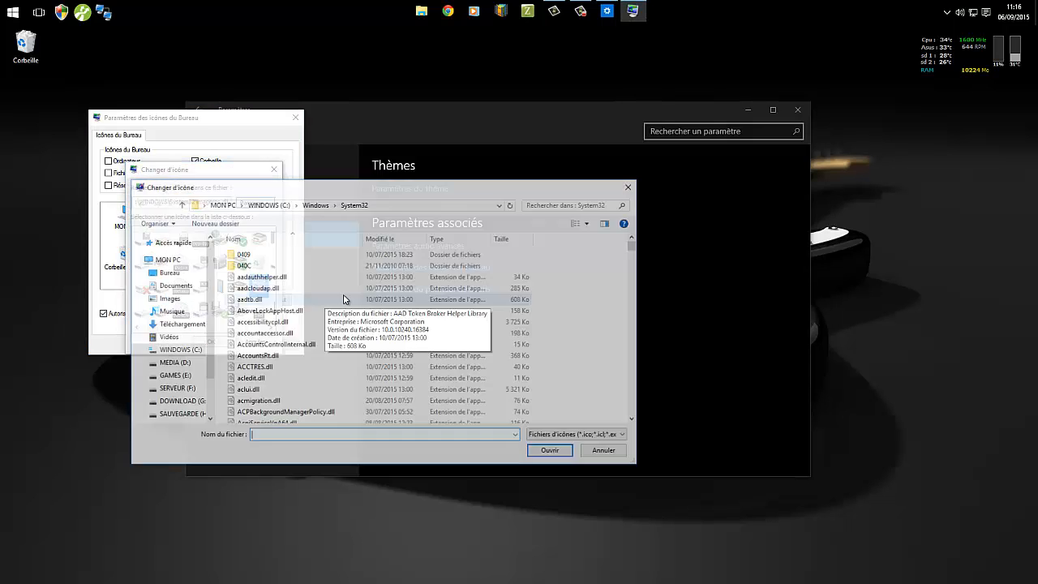
pyautogui.scroll(-12, 538, 317)
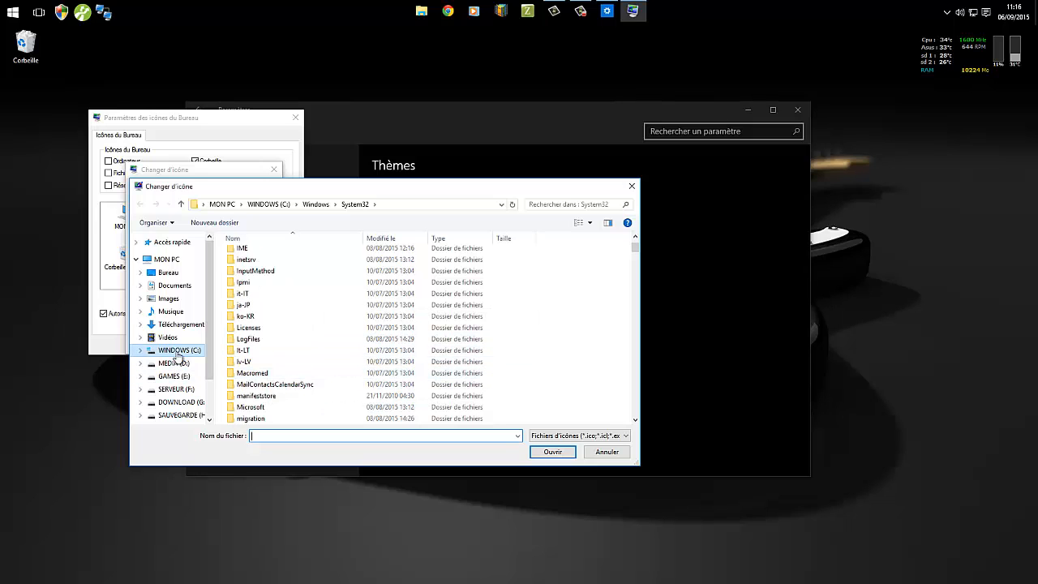
pyautogui.click(180, 402)
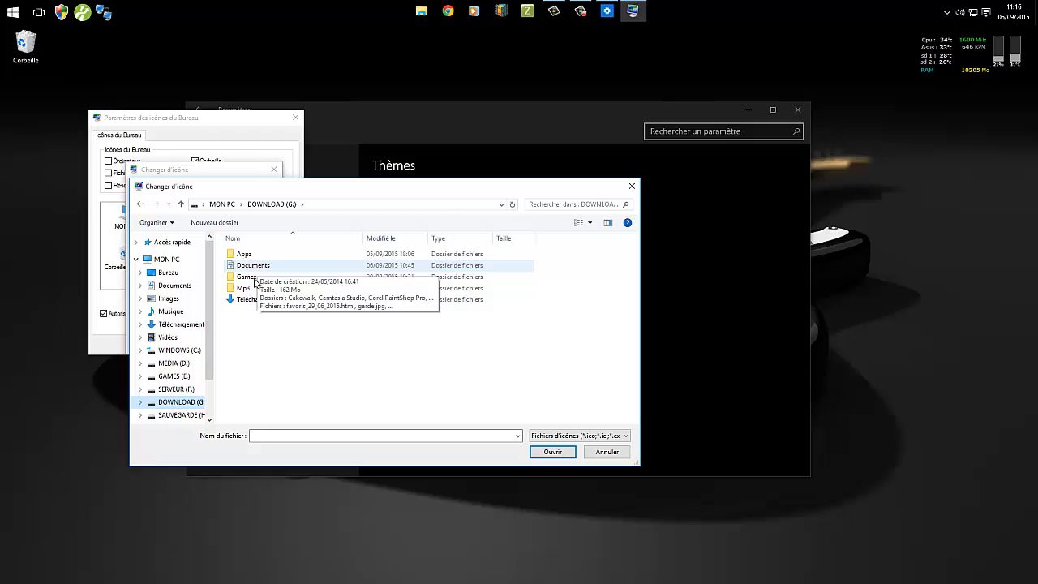
# Look through the Appz and Téléchargements folders on DOWNLOAD (G:) for an icon pack.
pyautogui.doubleClick(245, 253)
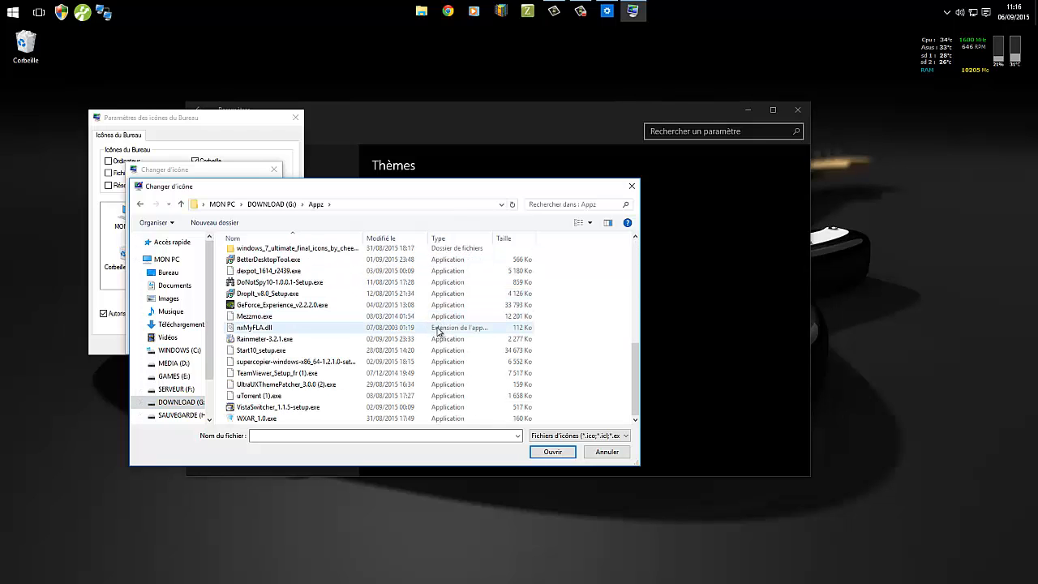
pyautogui.click(141, 204)
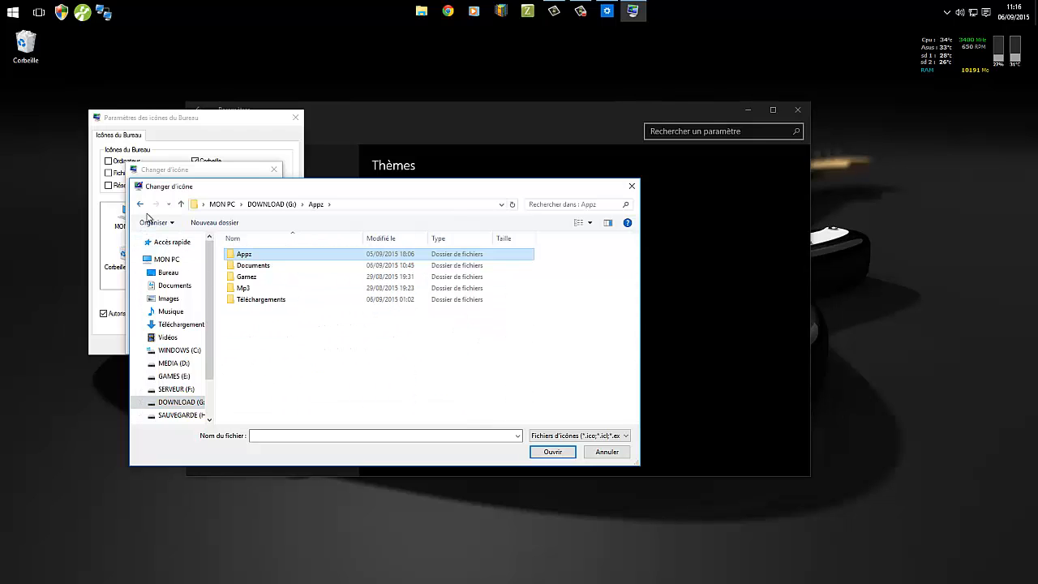
pyautogui.doubleClick(262, 300)
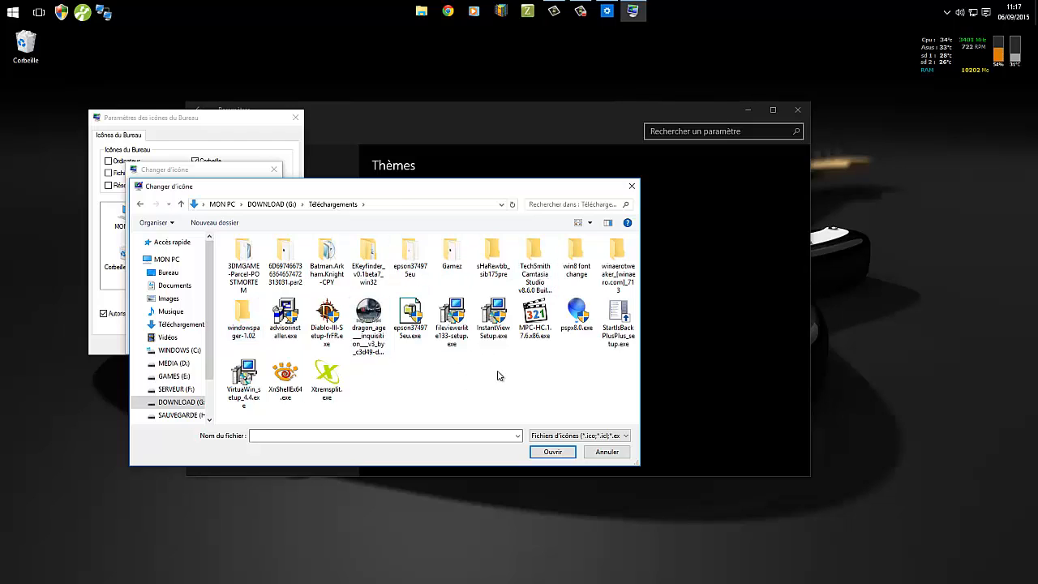
pyautogui.click(141, 206)
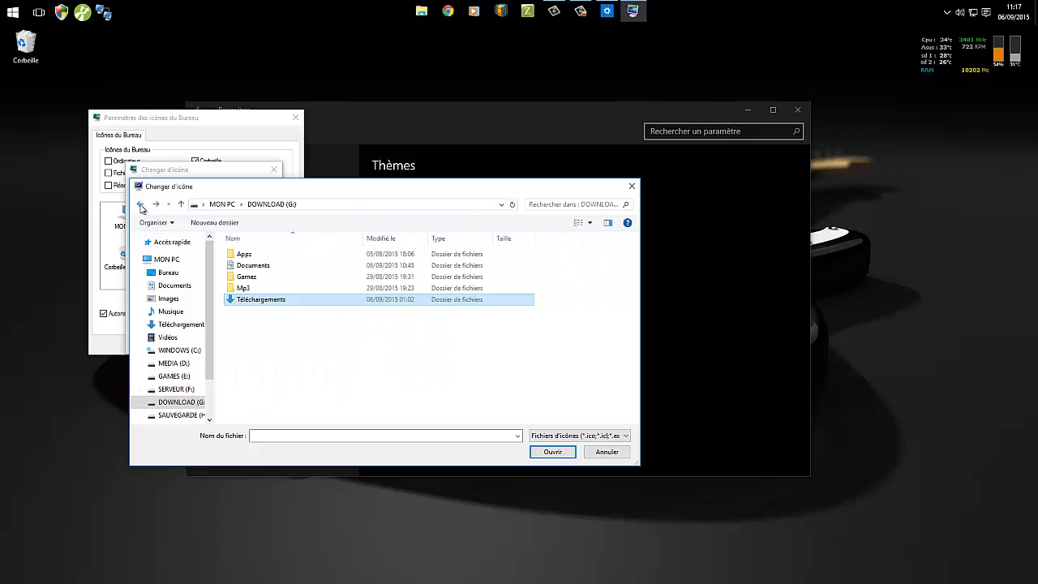
# Open the Windows 7 Final Icons folder within Appz\windows_7_ultimate_final_icons_by_cheemster on DOWNLOAD (G:).
pyautogui.doubleClick(244, 254)
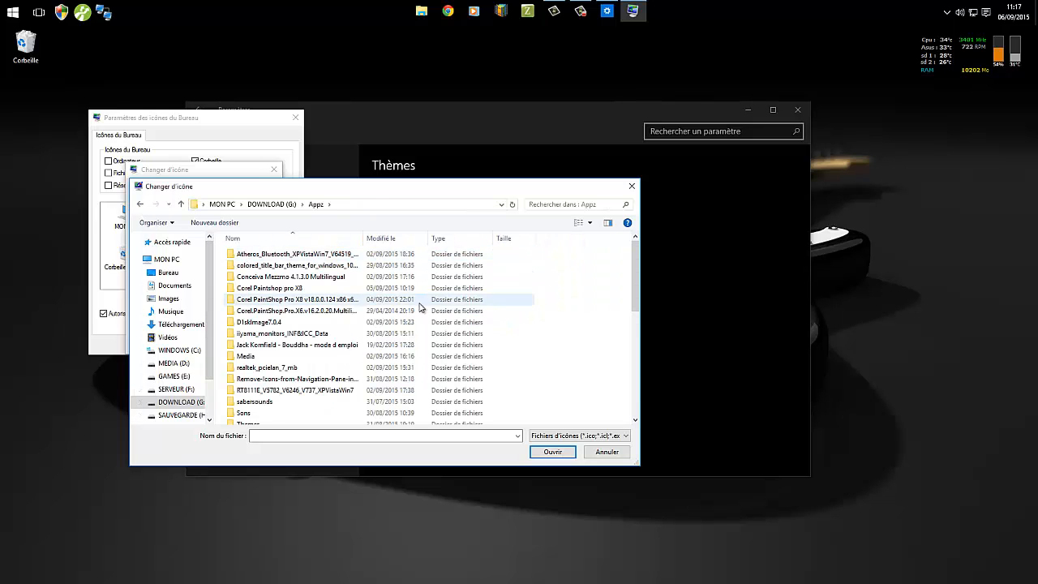
pyautogui.scroll(-4, 467, 321)
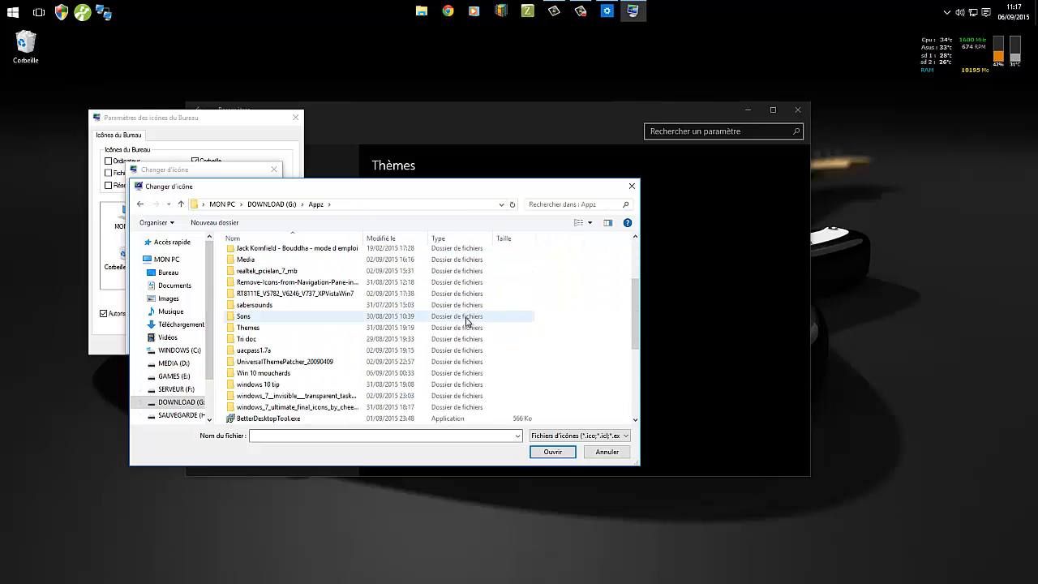
pyautogui.doubleClick(294, 406)
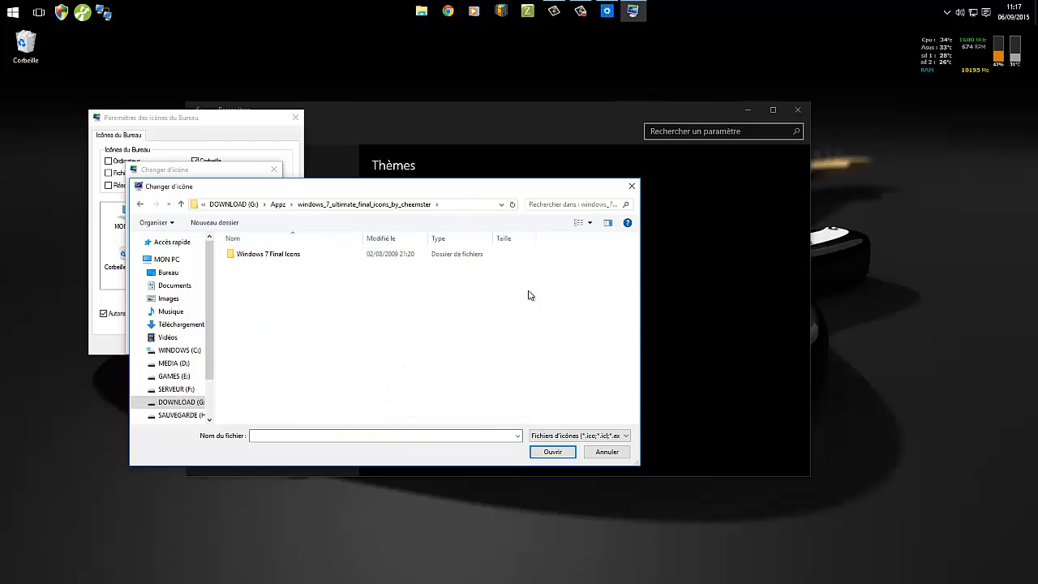
pyautogui.doubleClick(286, 254)
# Find W7 Icon (48).ico, the empty bin, and assign it as the Corbeille (vide) icon.
pyautogui.scroll(-10, 478, 307)
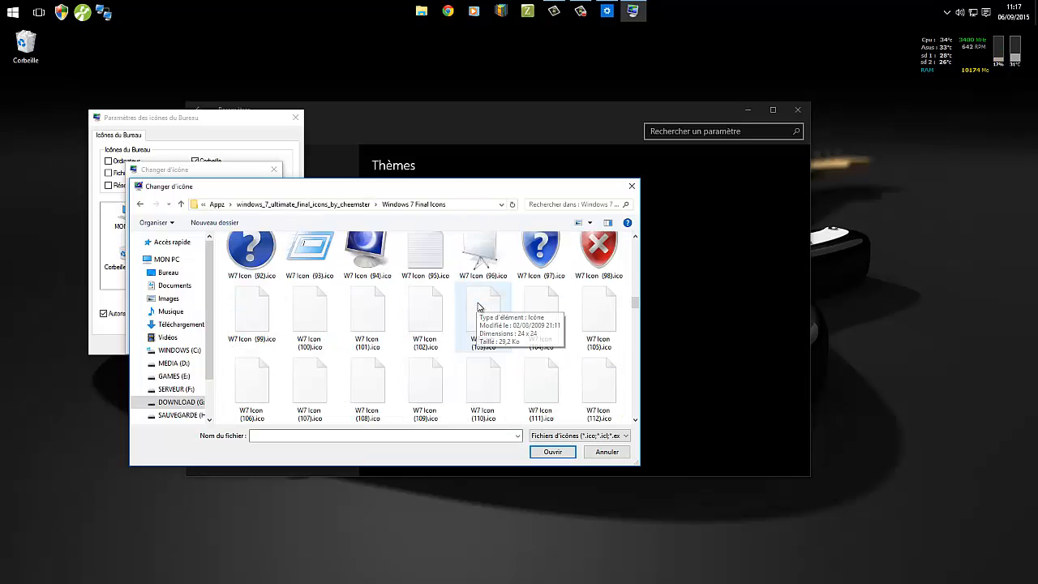
pyautogui.scroll(-12, 478, 307)
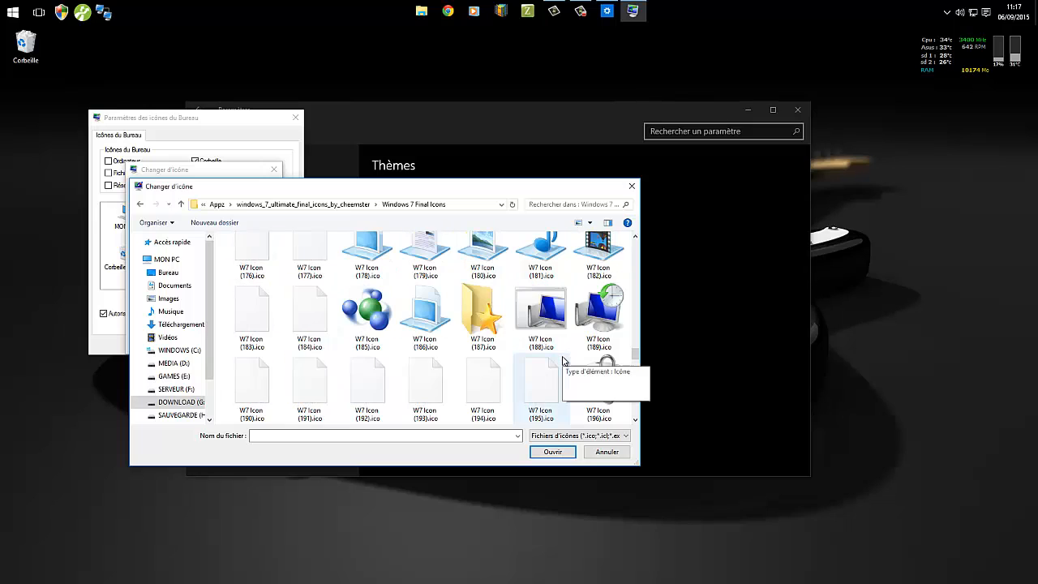
pyautogui.moveTo(636, 357); pyautogui.dragTo(633, 273)
pyautogui.click(541, 357)
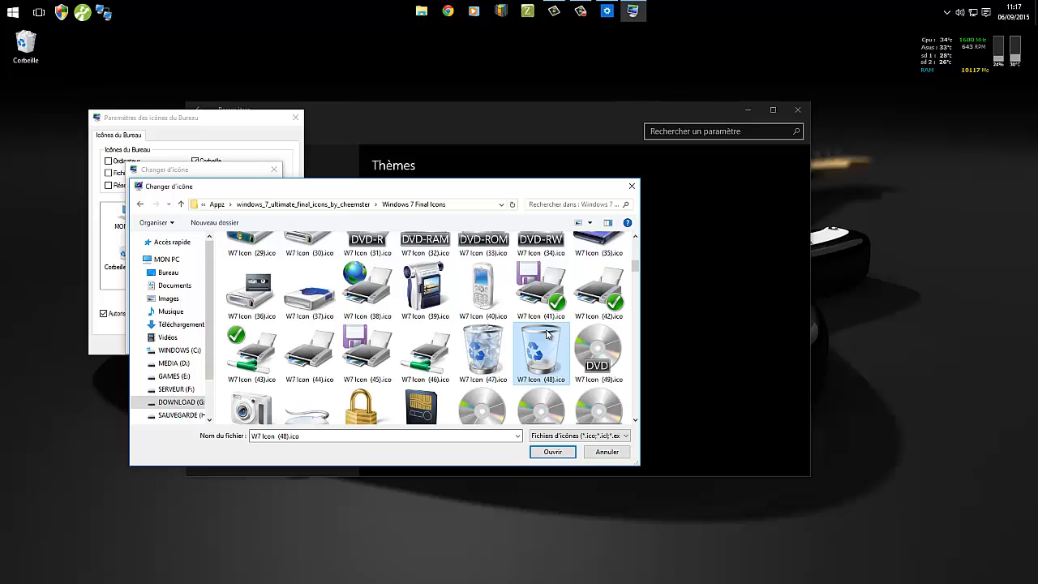
pyautogui.click(552, 452)
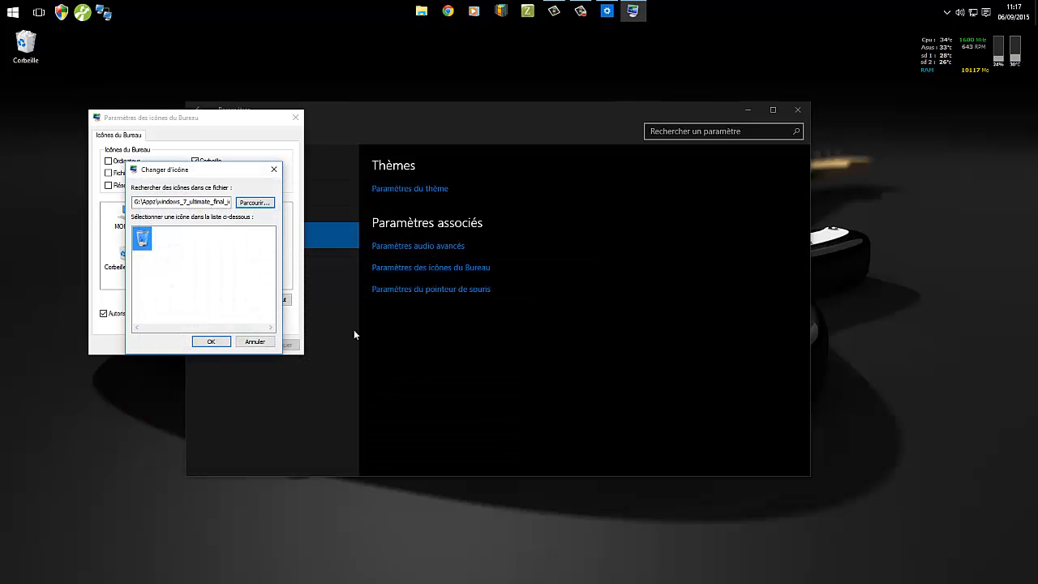
pyautogui.click(212, 343)
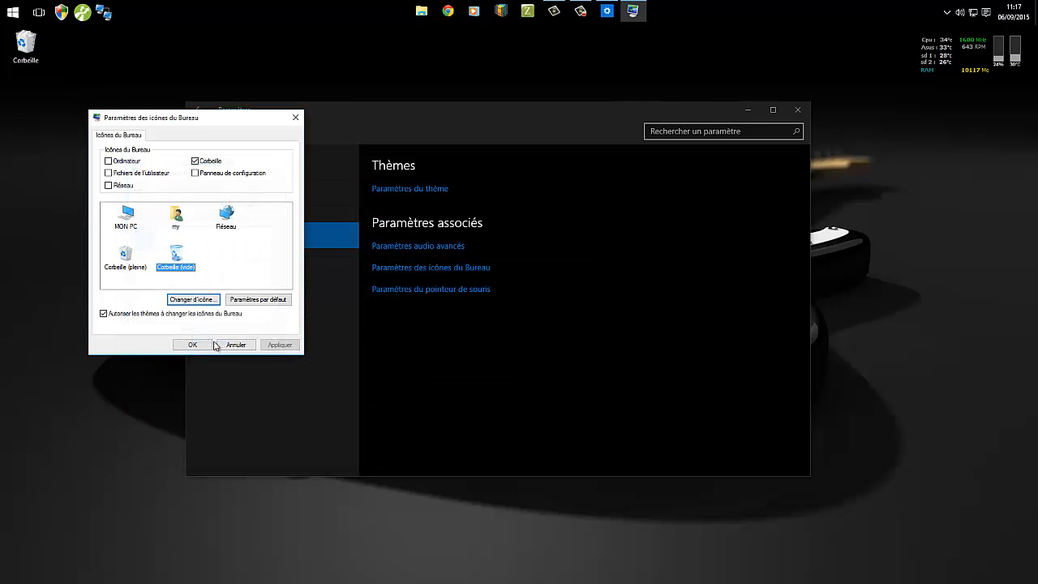
# Start changing the Corbeille (pleine) icon and browse to the same Windows 7 Final Icons folder on DOWNLOAD (G:).
pyautogui.click(125, 257)
pyautogui.click(195, 299)
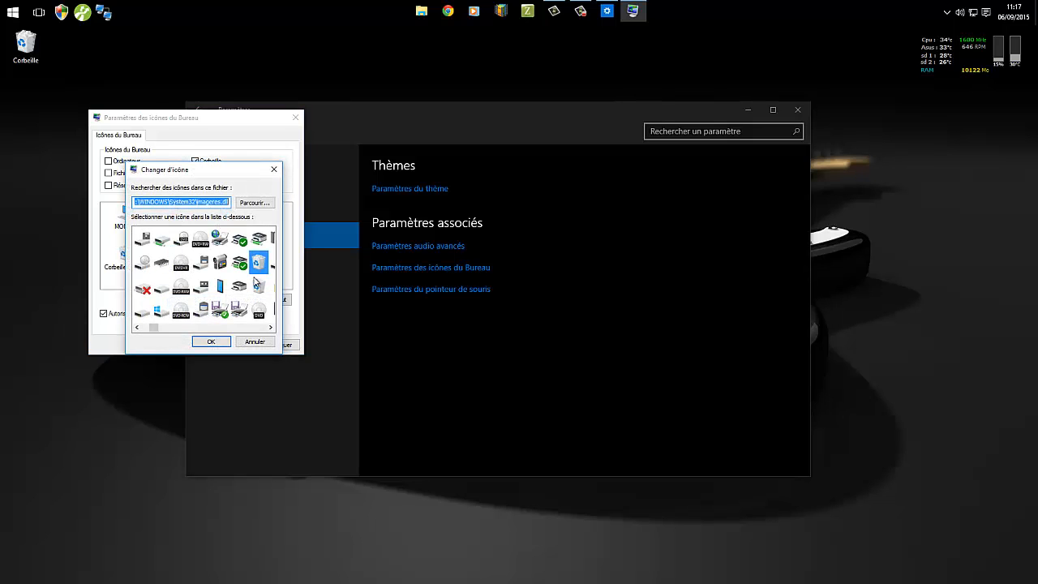
pyautogui.click(242, 205)
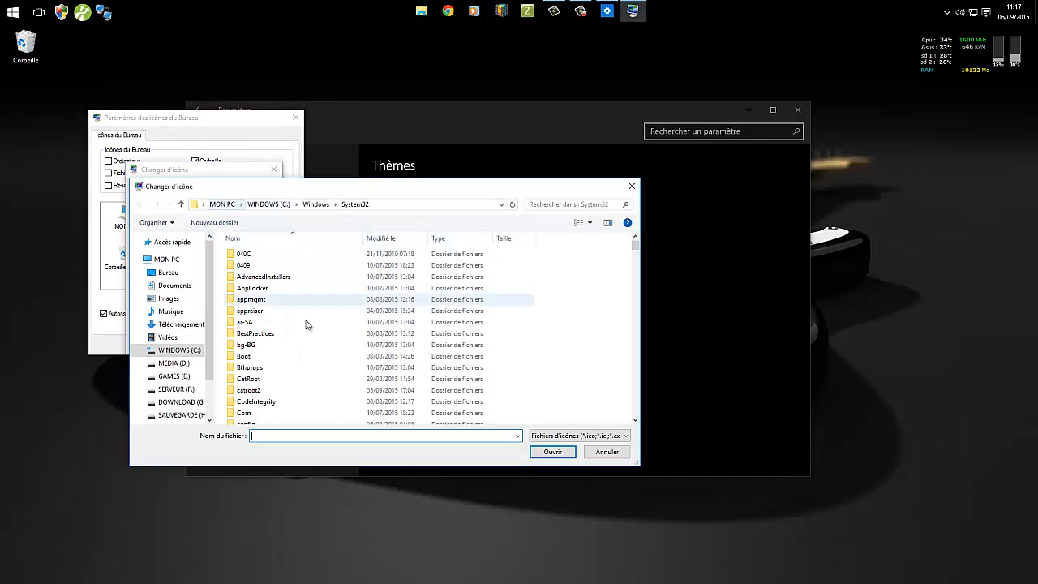
pyautogui.click(190, 401)
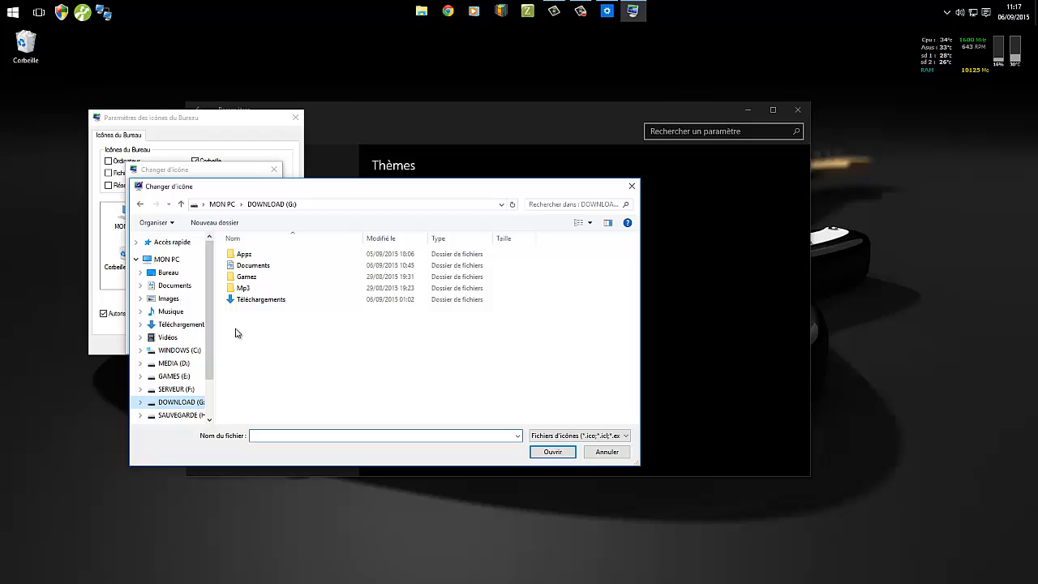
pyautogui.doubleClick(247, 254)
pyautogui.scroll(-10, 310, 320)
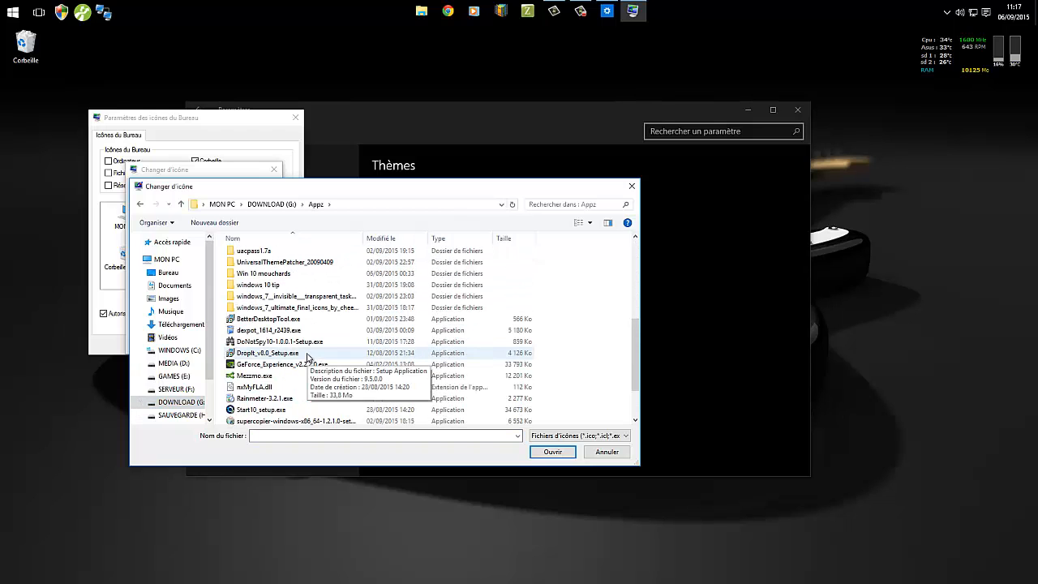
pyautogui.doubleClick(302, 307)
pyautogui.doubleClick(257, 251)
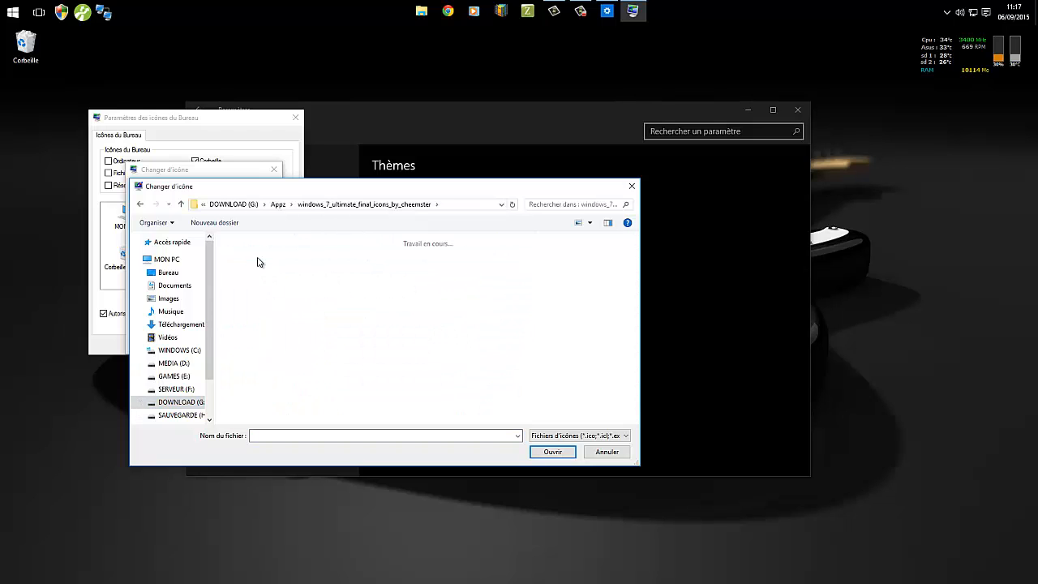
# Assign W7 Icon (47).ico to Corbeille (pleine), apply the desktop icon changes and close all settings windows.
pyautogui.scroll(-6, 448, 302)
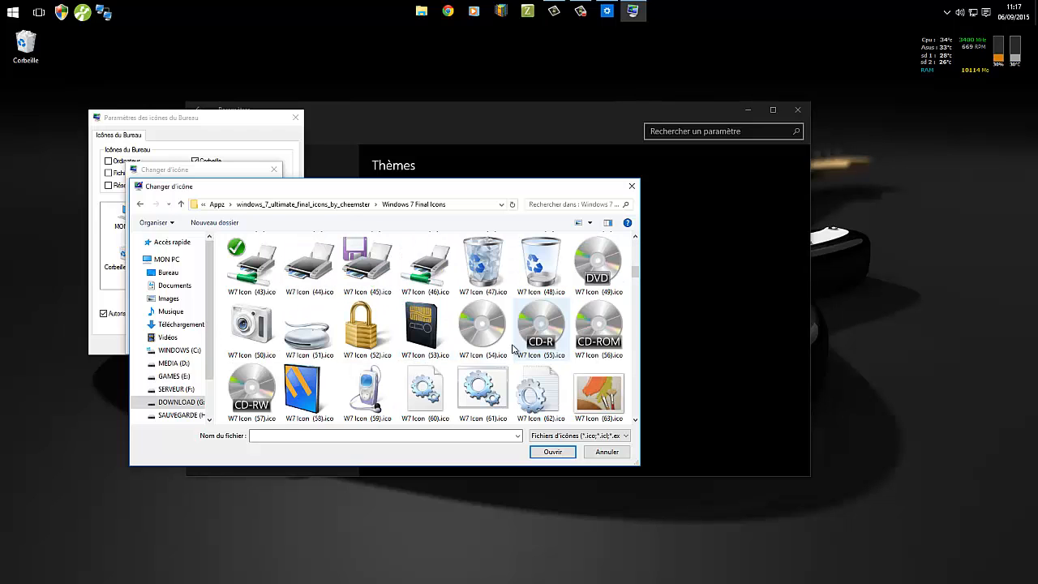
pyautogui.click(487, 281)
pyautogui.click(552, 452)
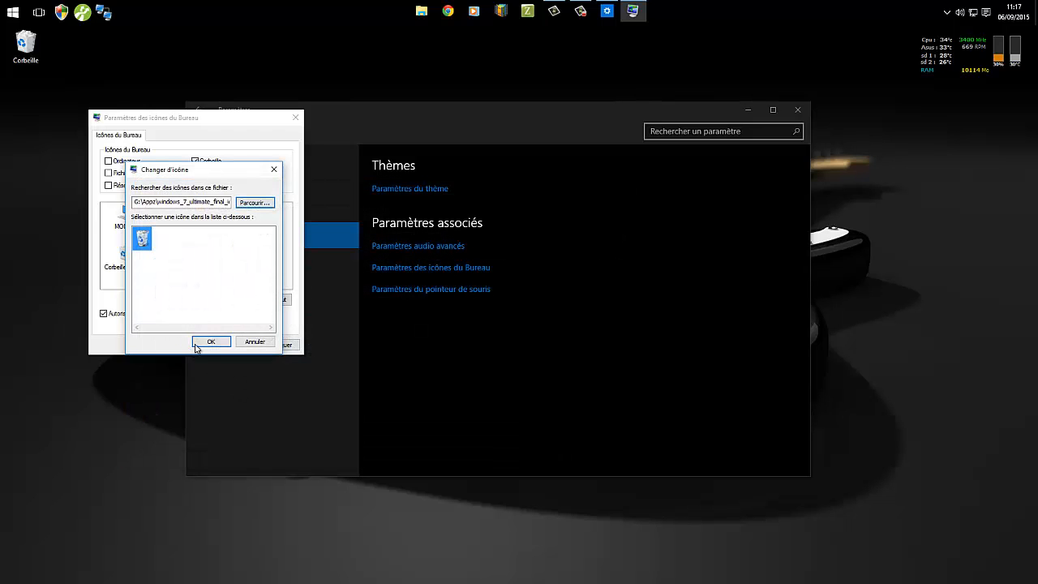
pyautogui.click(203, 344)
pyautogui.click(278, 345)
pyautogui.click(197, 344)
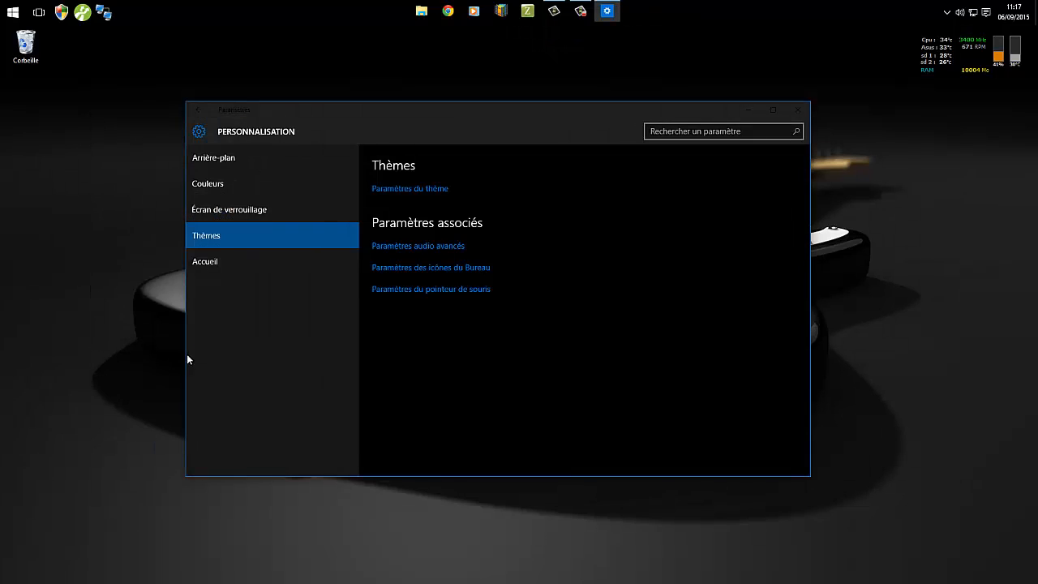
pyautogui.click(797, 109)
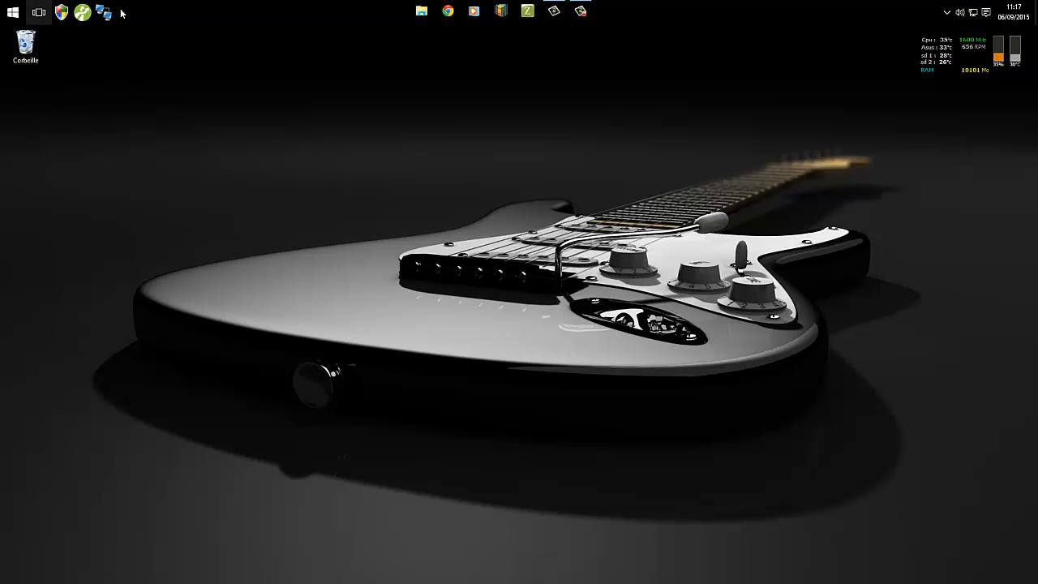
# Open the CTI folder under Program Files (x86) on WINDOWS (C:) in the file explorer.
pyautogui.click(422, 11)
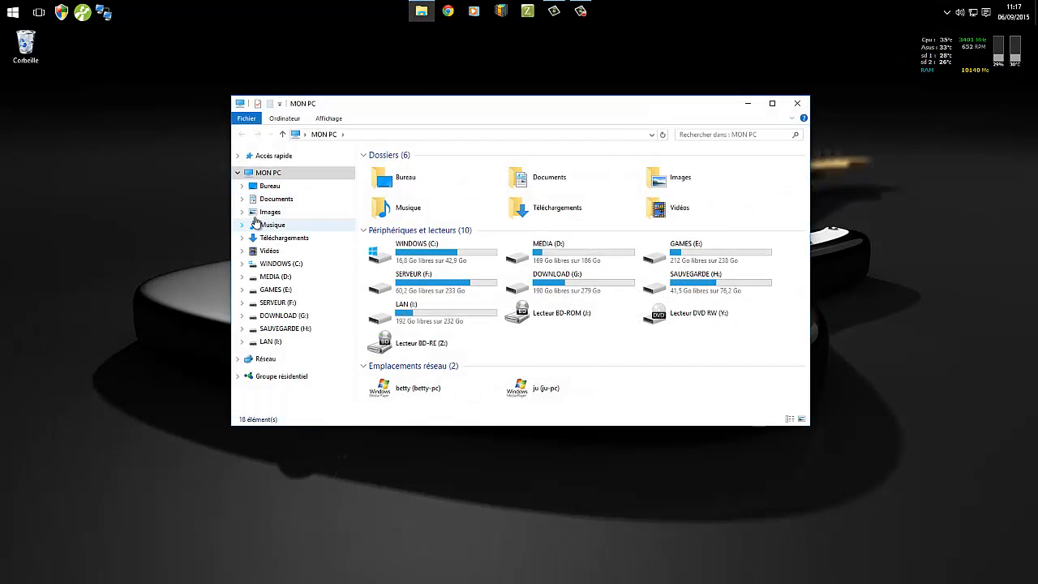
pyautogui.click(289, 265)
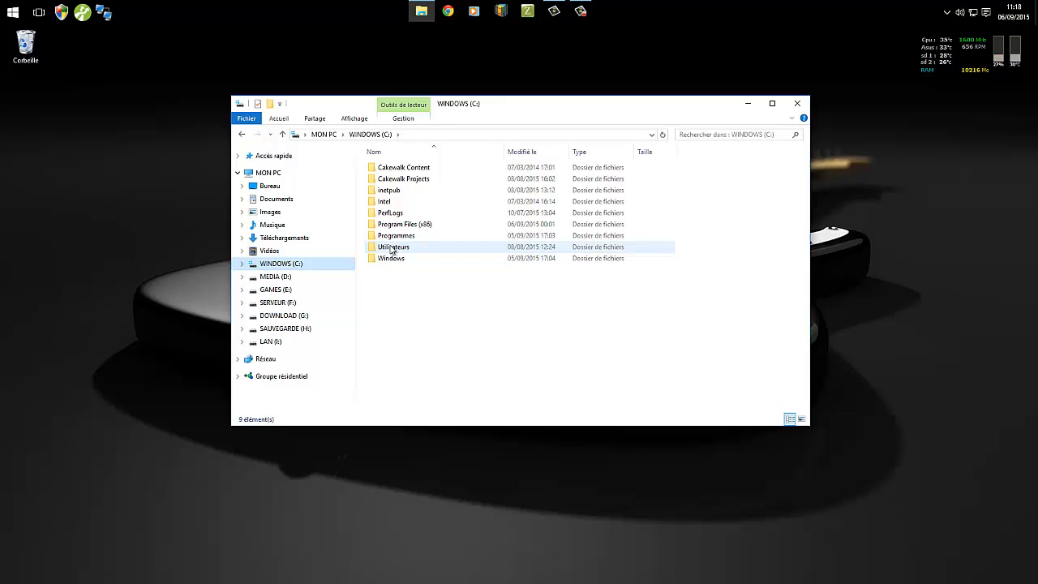
pyautogui.doubleClick(402, 224)
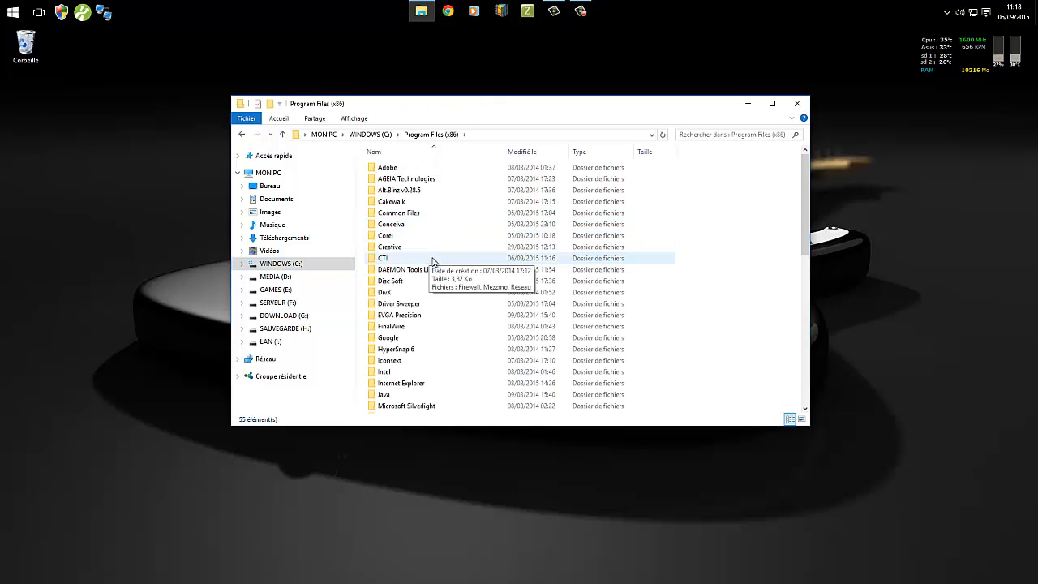
pyautogui.doubleClick(383, 259)
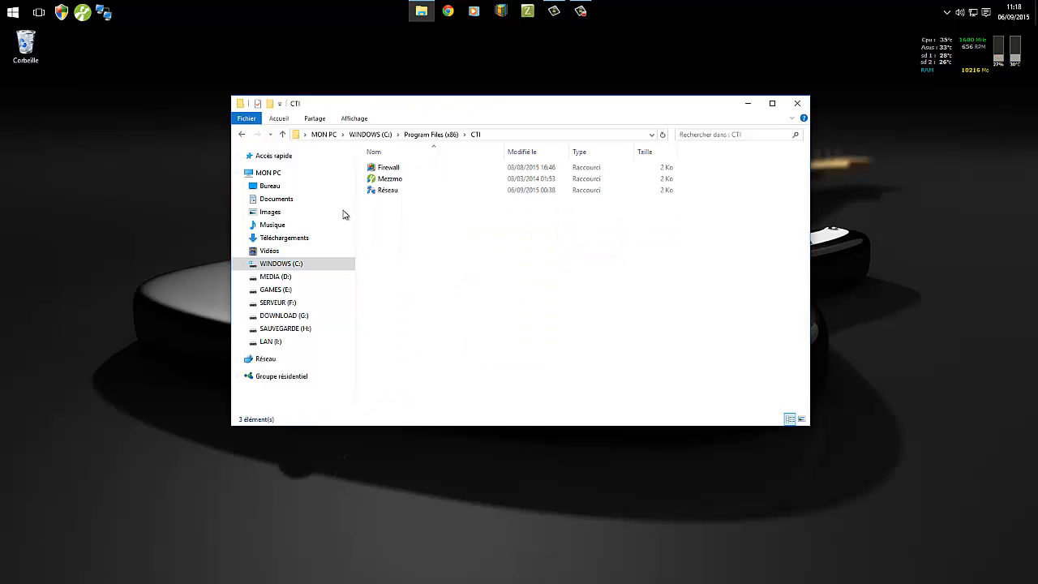
# Create a shortcut to the Corbeille, accepting its placement on the desktop.
pyautogui.click(23, 46)
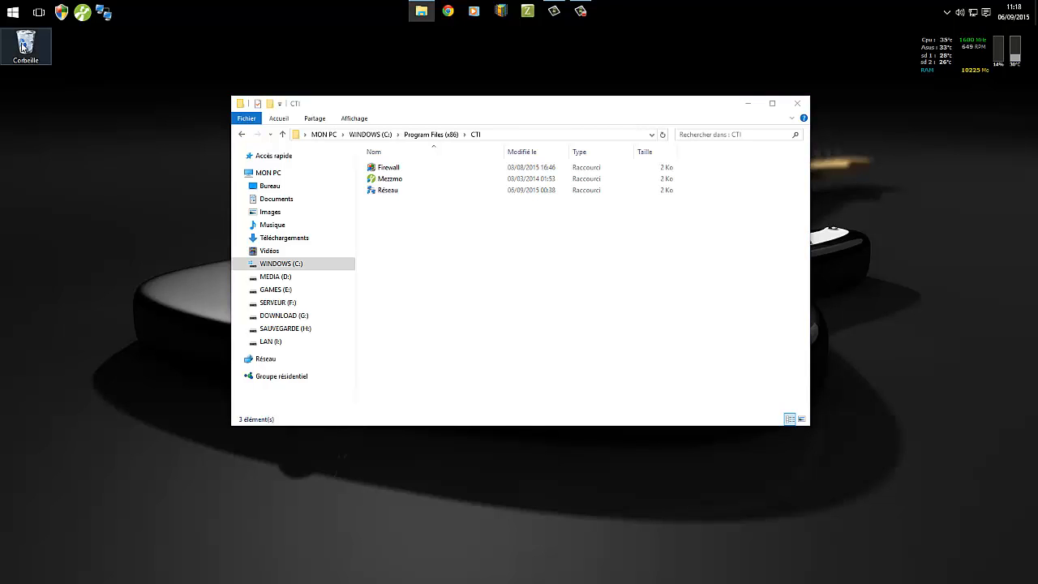
pyautogui.moveTo(25, 50); pyautogui.dragTo(545, 315)
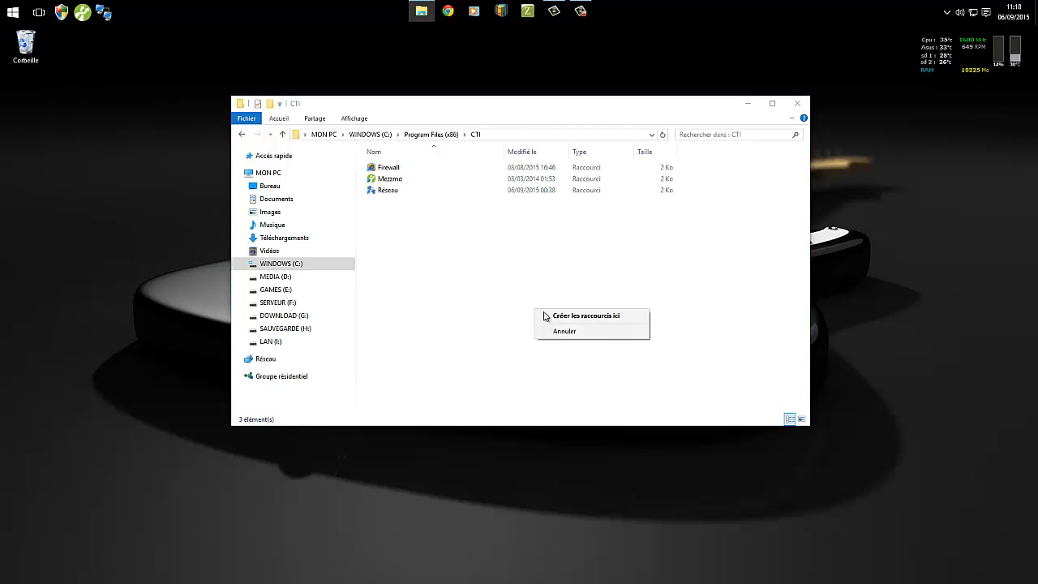
pyautogui.click(585, 317)
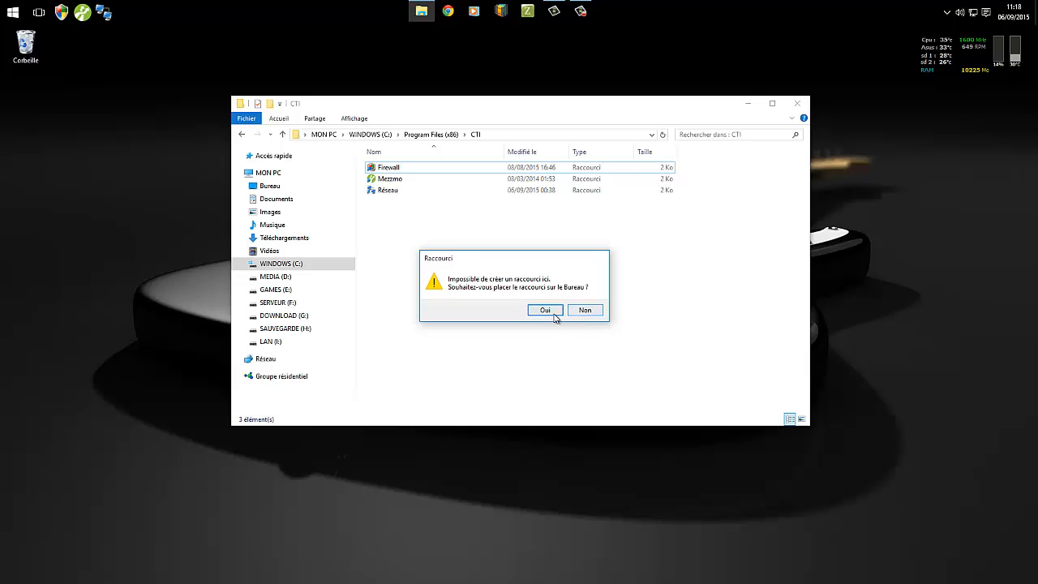
pyautogui.click(550, 312)
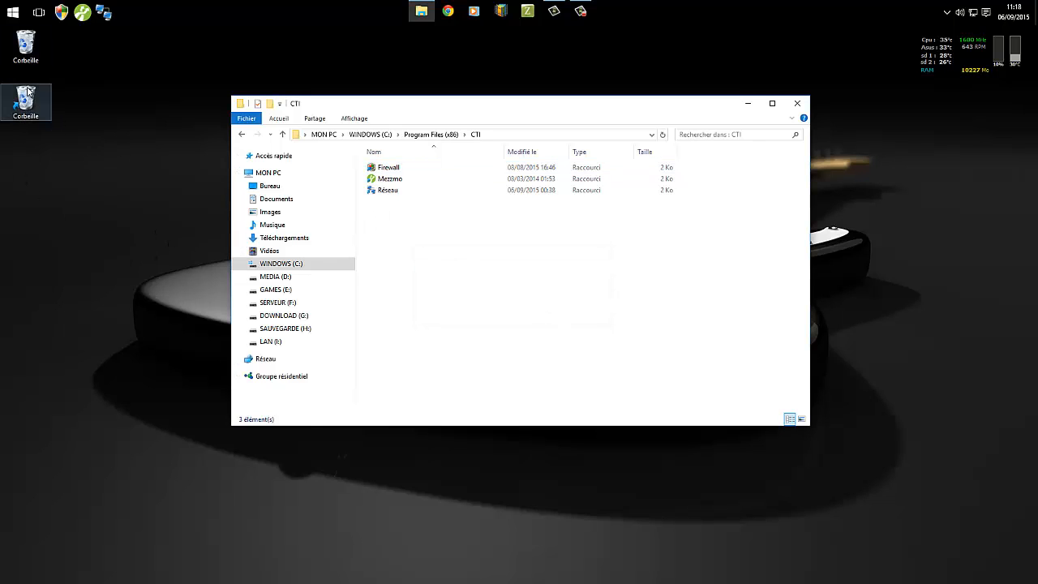
# Move the Corbeille shortcut from the desktop into the CTI folder, authorizing the move with administrator rights.
pyautogui.moveTo(24, 105); pyautogui.dragTo(434, 278)
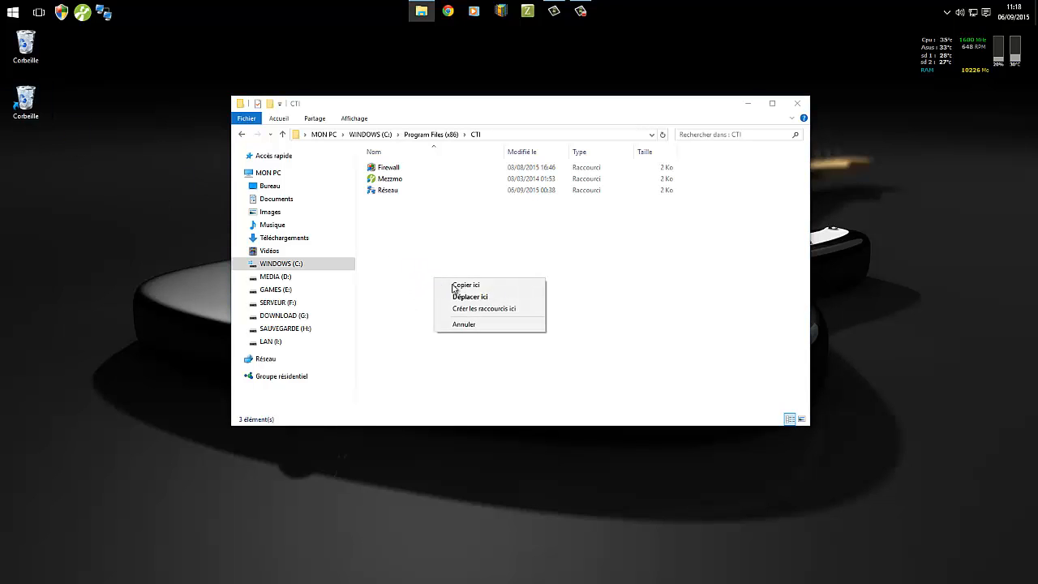
pyautogui.click(478, 296)
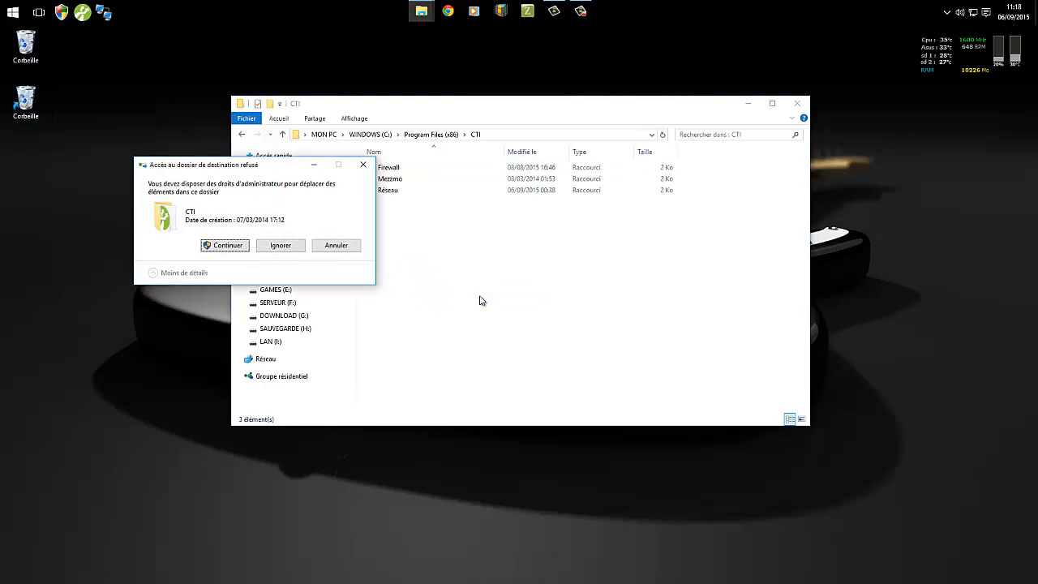
pyautogui.click(214, 245)
pyautogui.click(463, 262)
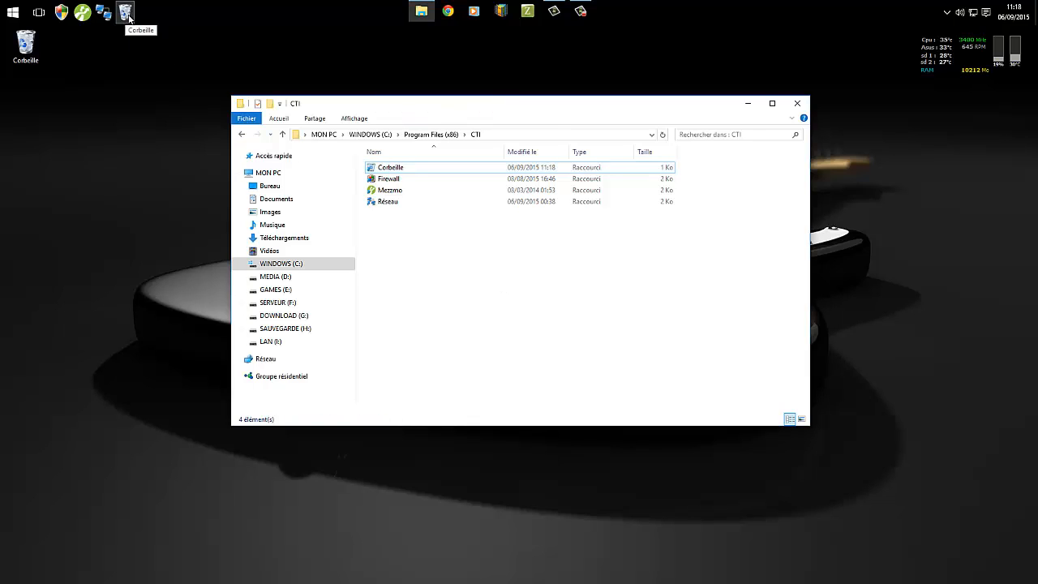
pyautogui.moveTo(451, 262); pyautogui.dragTo(367, 174)
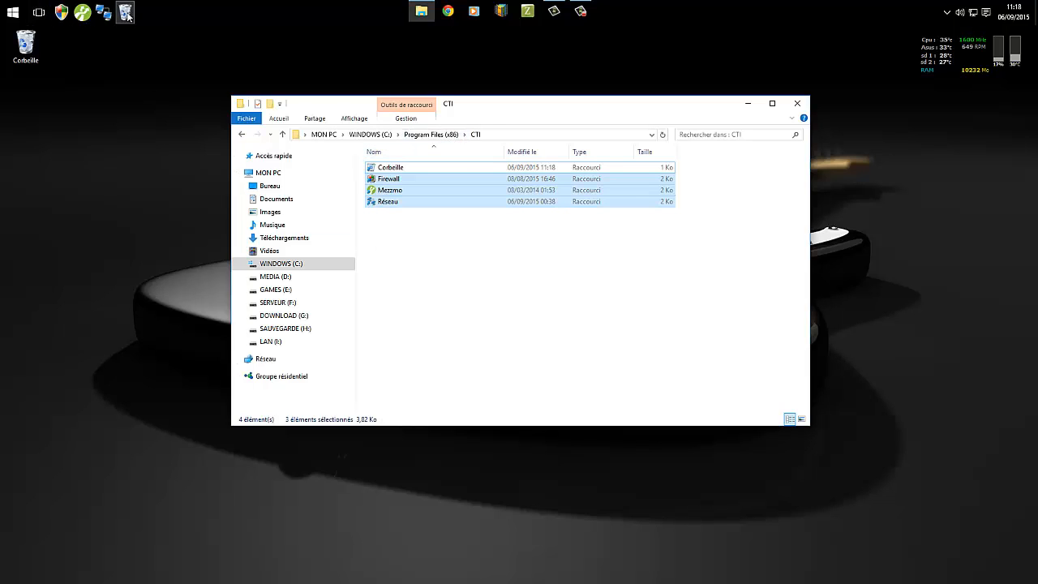
# Check the CTI entry in the taskbar's list of toolbars, and close the CTI folder window.
pyautogui.rightClick(183, 10)
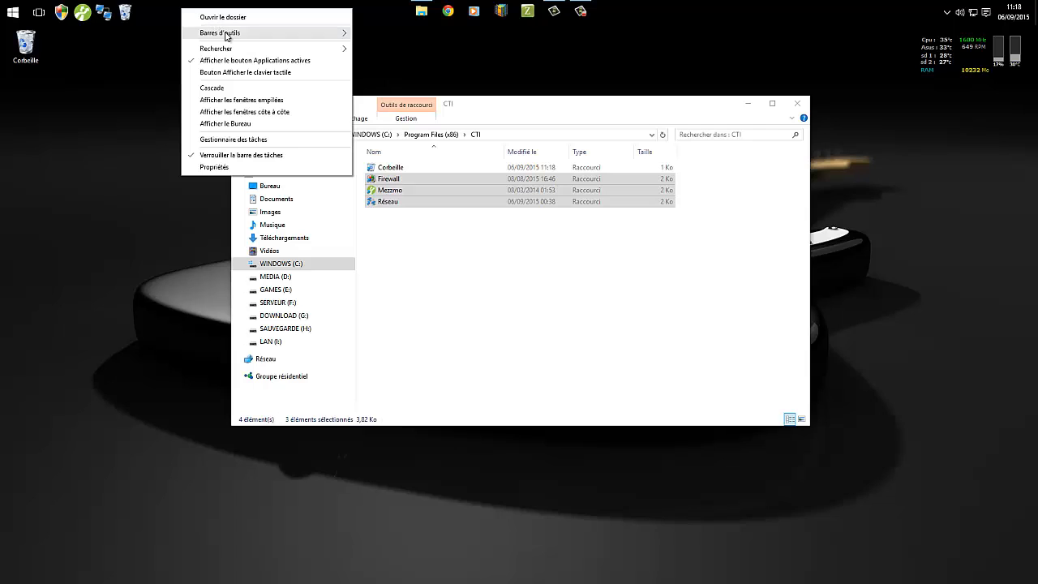
pyautogui.moveTo(227, 34)
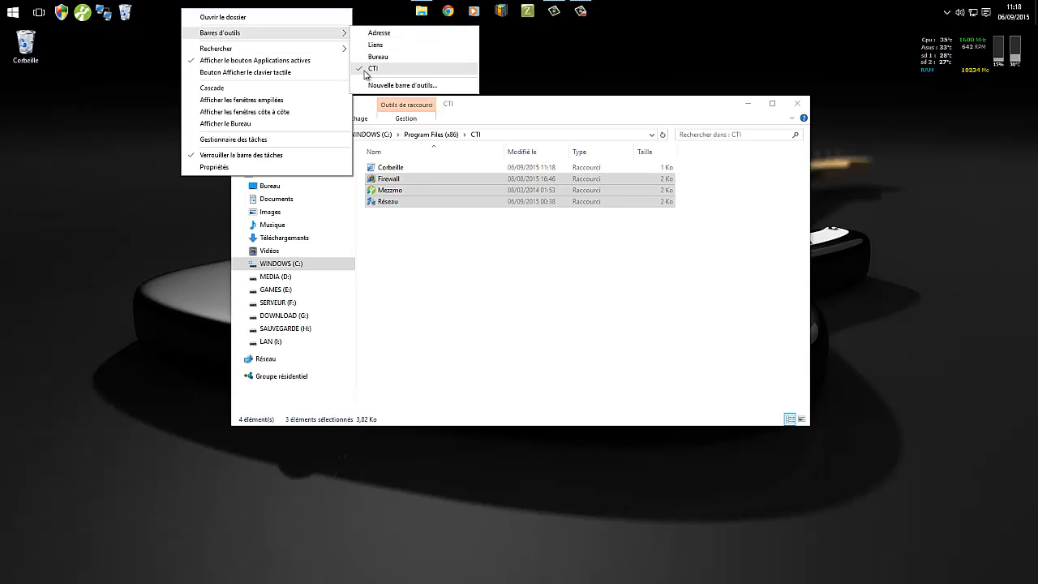
pyautogui.click(444, 270)
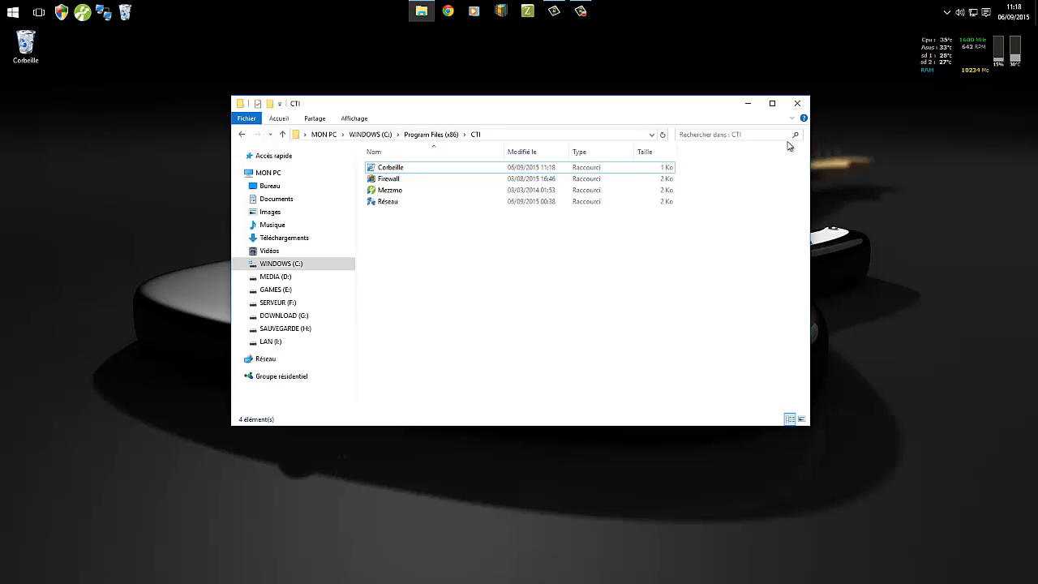
pyautogui.click(797, 103)
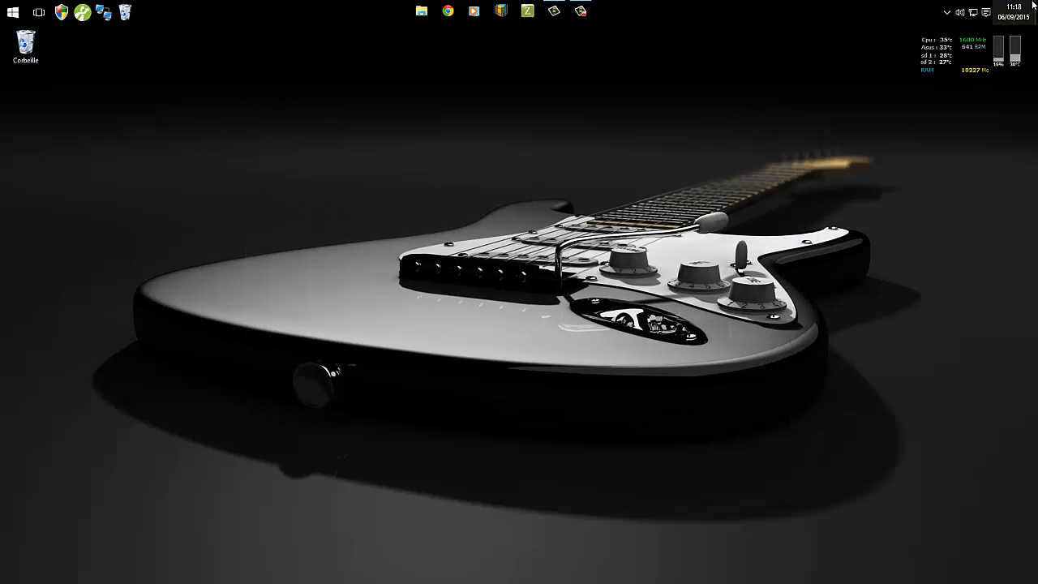
# Hide the Corbeille icon from the desktop through the theme's desktop icon settings, and close the settings window.
pyautogui.click(984, 16)
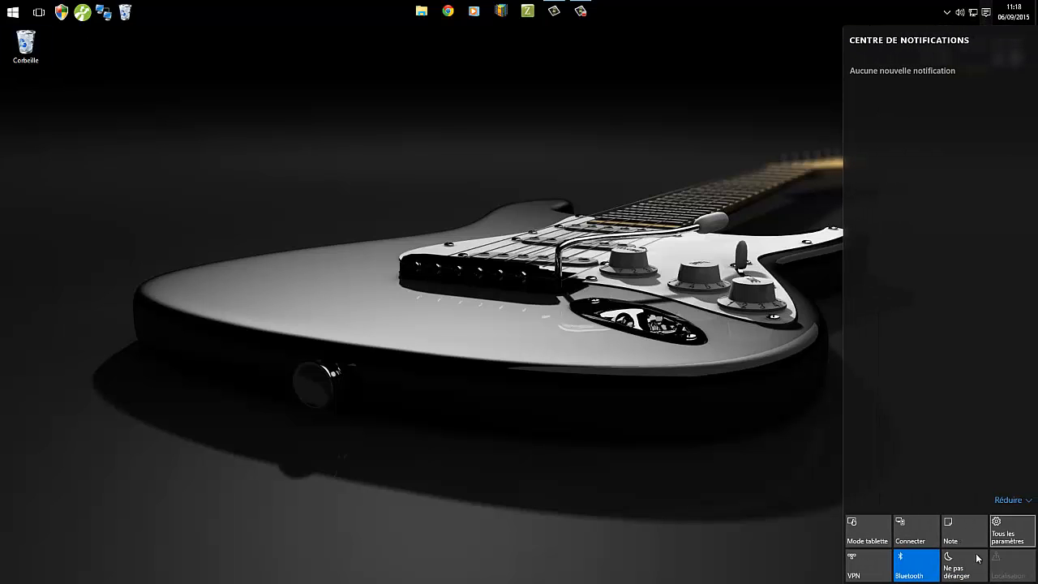
pyautogui.click(1003, 545)
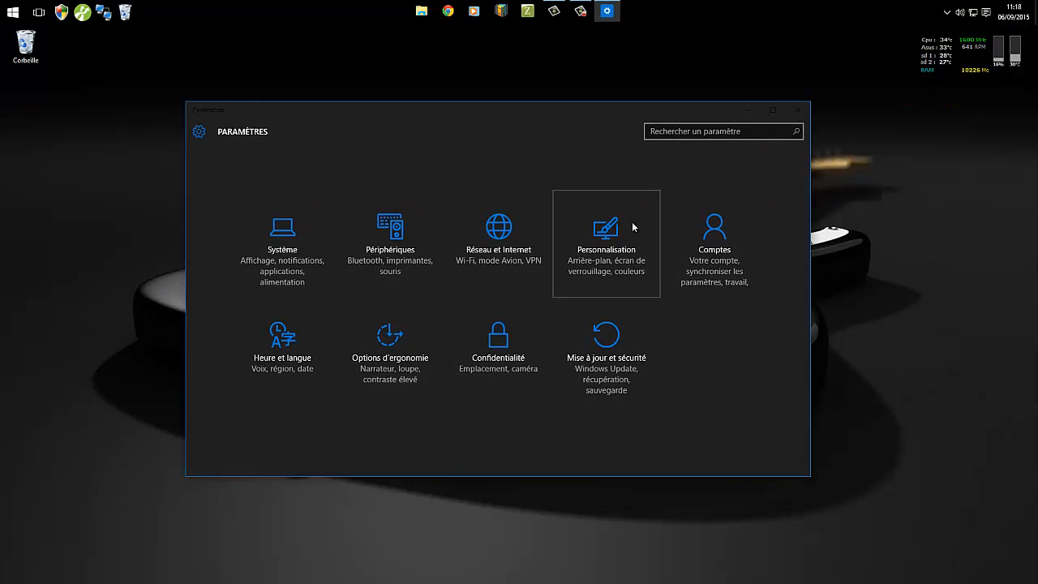
pyautogui.click(630, 226)
pyautogui.click(235, 236)
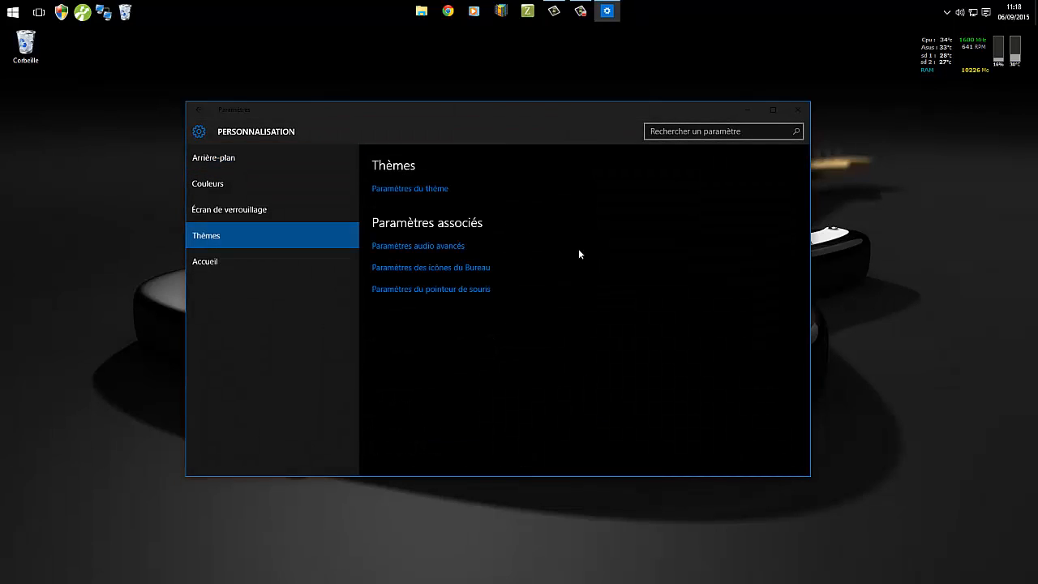
pyautogui.click(423, 268)
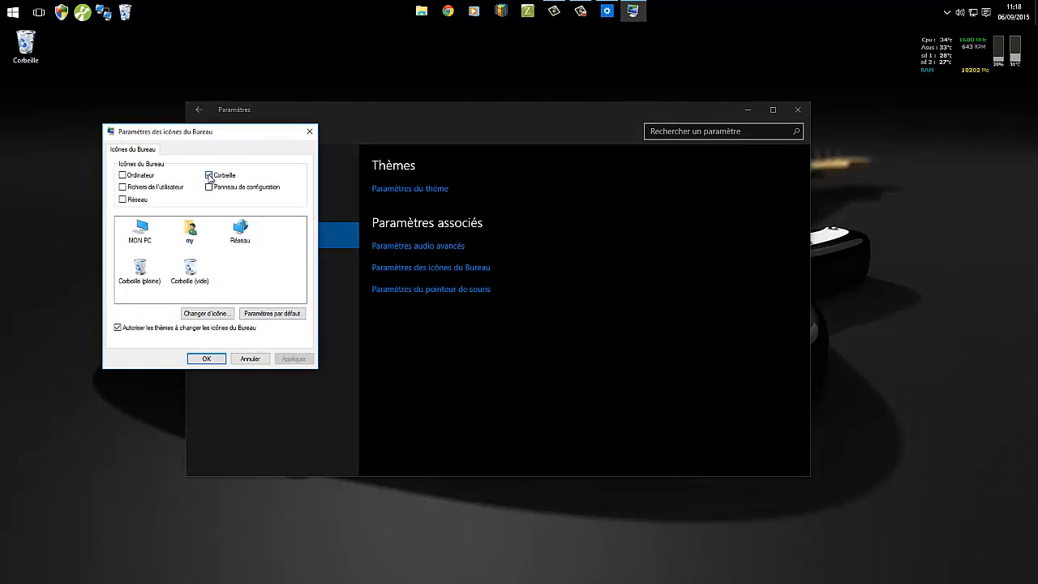
pyautogui.click(209, 176)
pyautogui.click(293, 361)
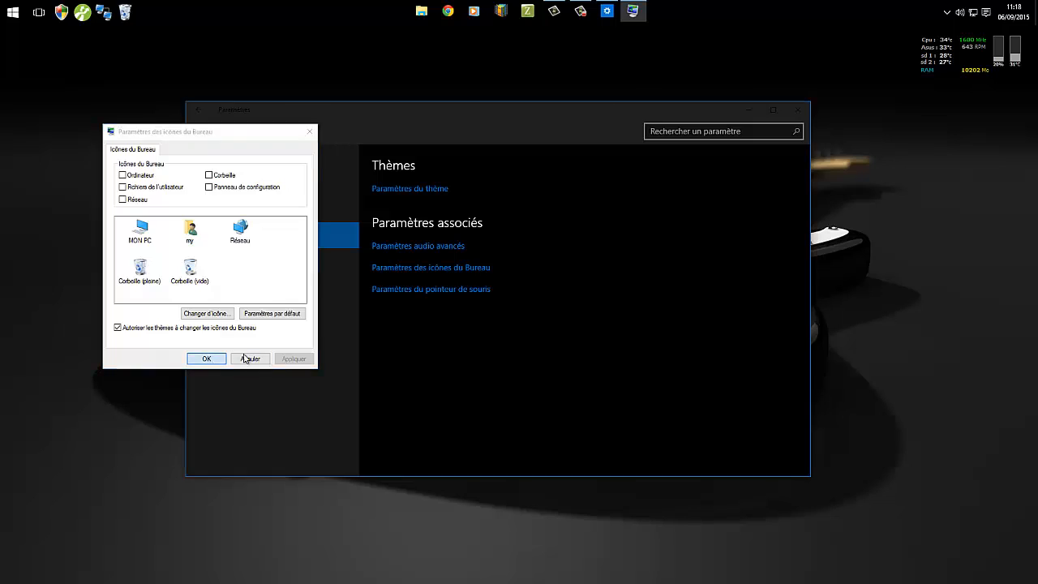
pyautogui.click(208, 361)
pyautogui.click(796, 109)
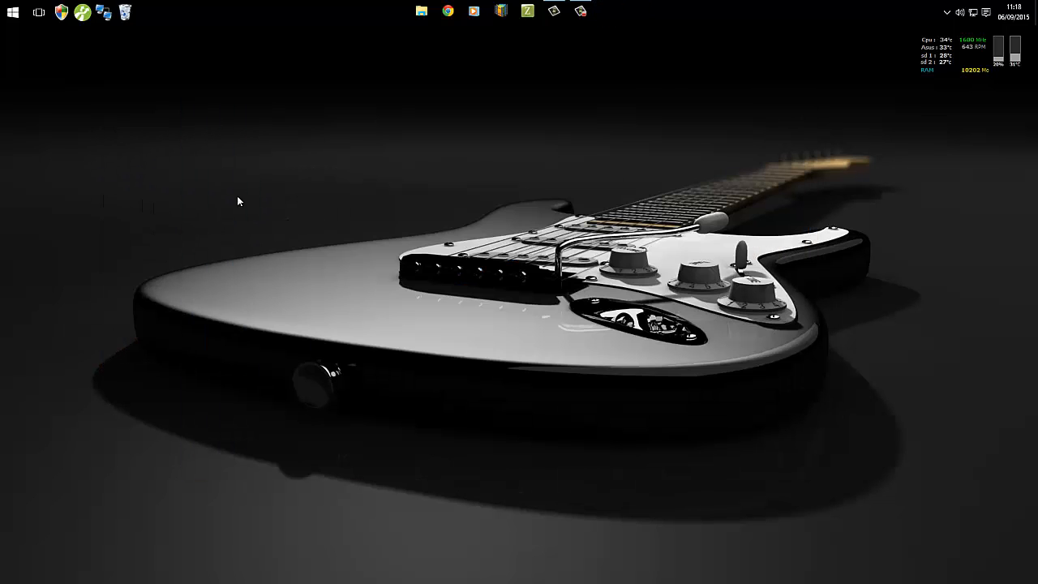
pyautogui.rightClick(379, 103)
pyautogui.rightClick(474, 125)
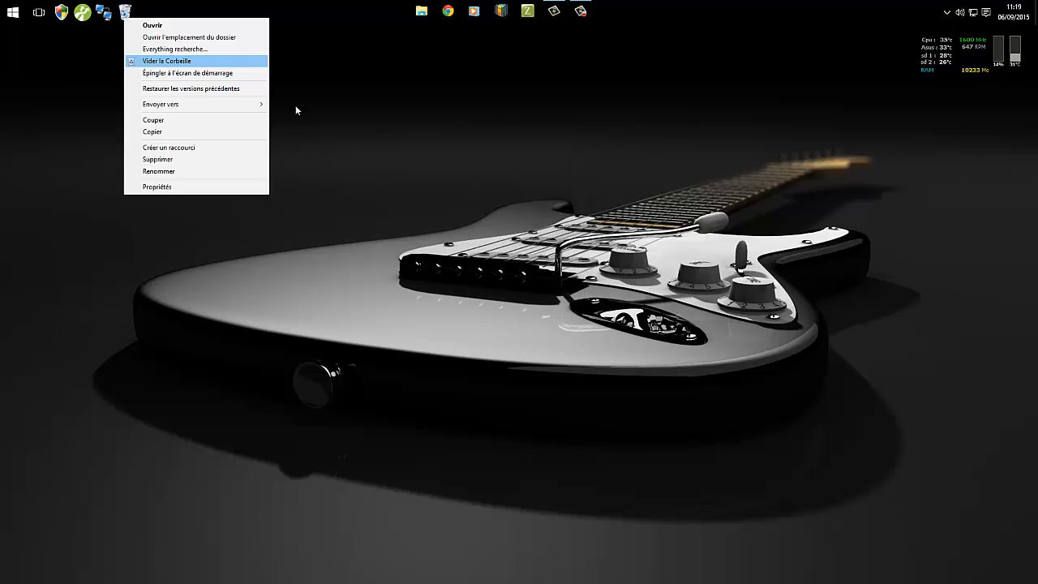
pyautogui.click(562, 160)
pyautogui.rightClick(566, 152)
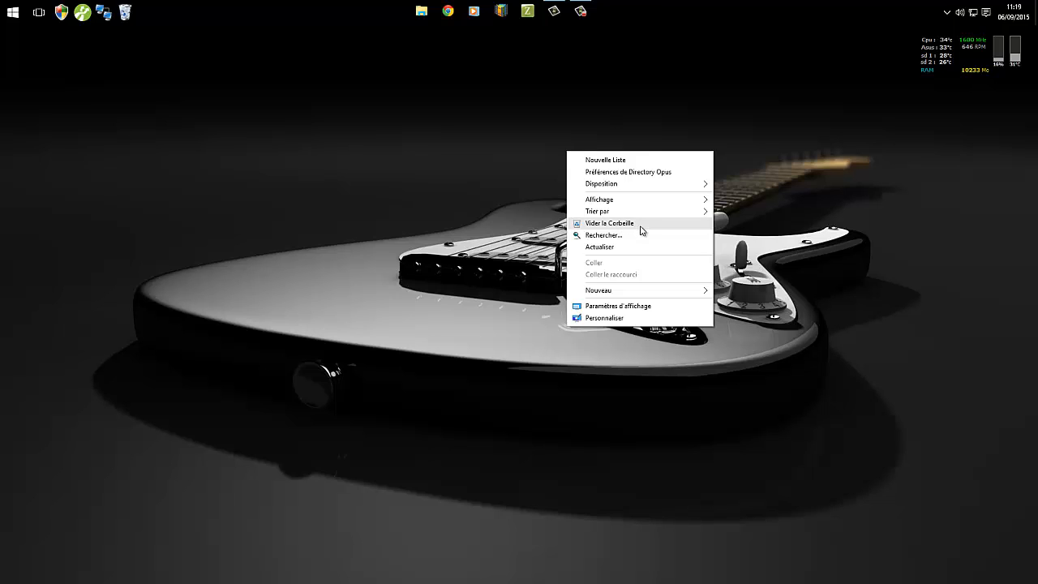
pyautogui.click(379, 178)
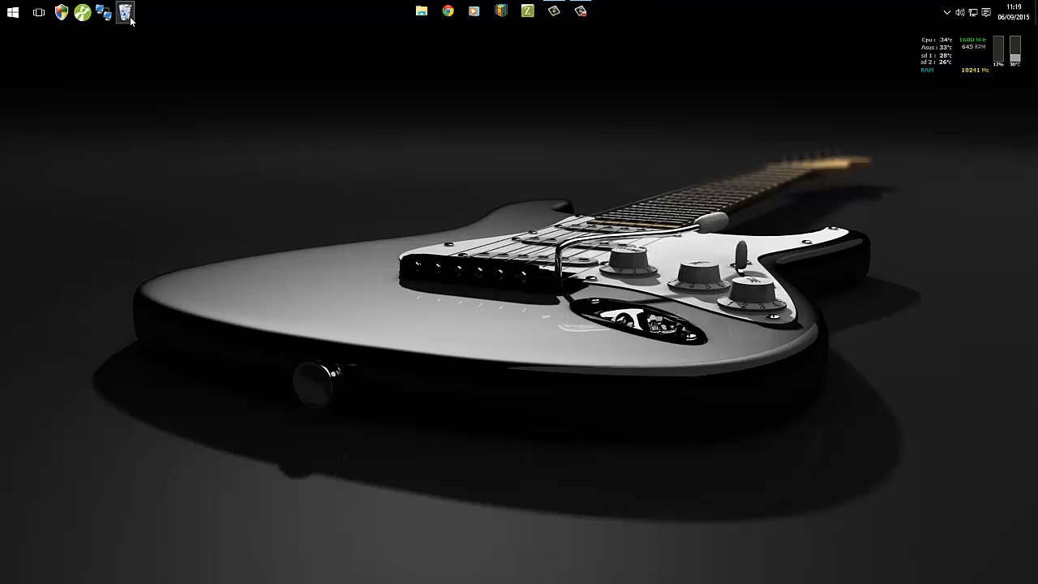
# Empty the Corbeille from its taskbar toolbar shortcut, confirming the permanent deletion.
pyautogui.rightClick(130, 17)
pyautogui.click(162, 60)
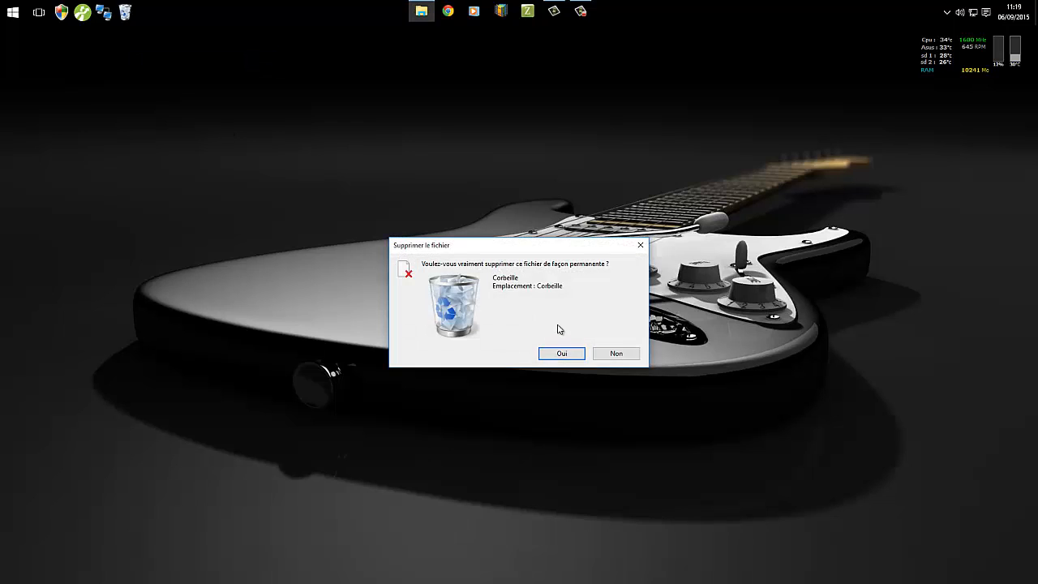
pyautogui.click(560, 353)
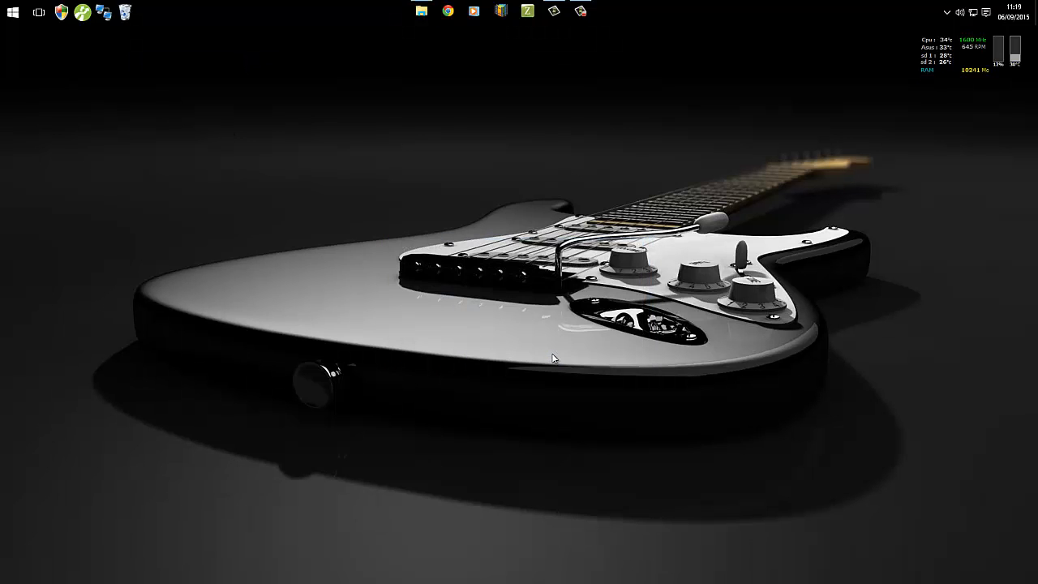
pyautogui.rightClick(124, 16)
pyautogui.click(441, 154)
# Run regedit to open the Registry Editor, and show the start of the key tree.
pyautogui.rightClick(13, 12)
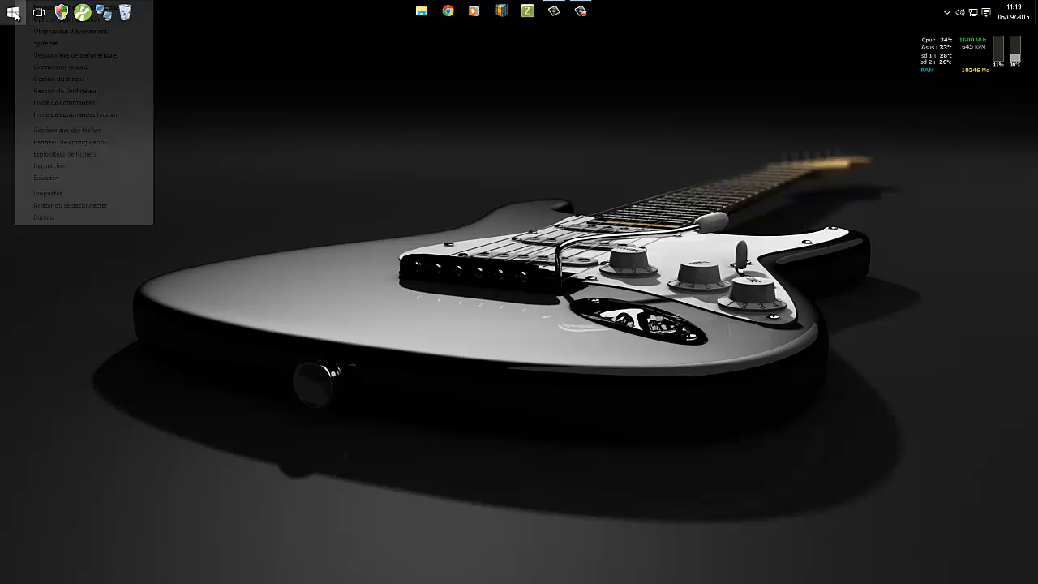
pyautogui.click(54, 180)
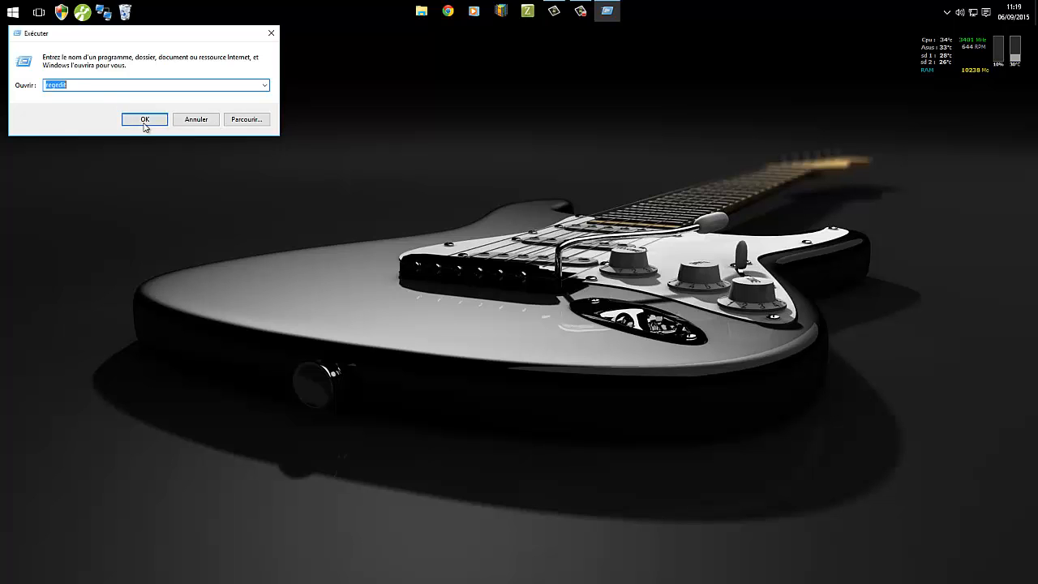
pyautogui.click(145, 120)
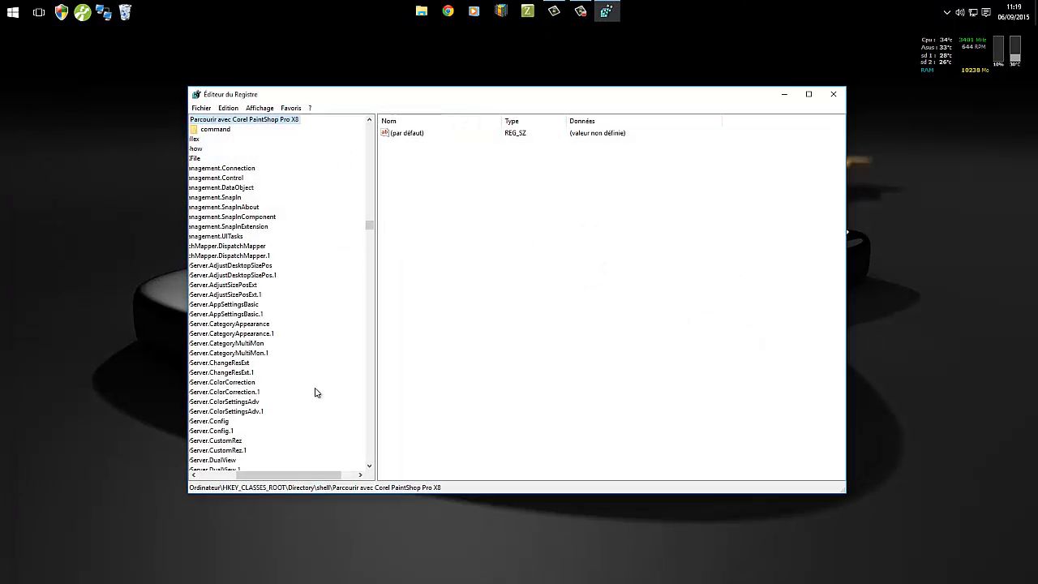
pyautogui.moveTo(287, 477); pyautogui.dragTo(246, 476)
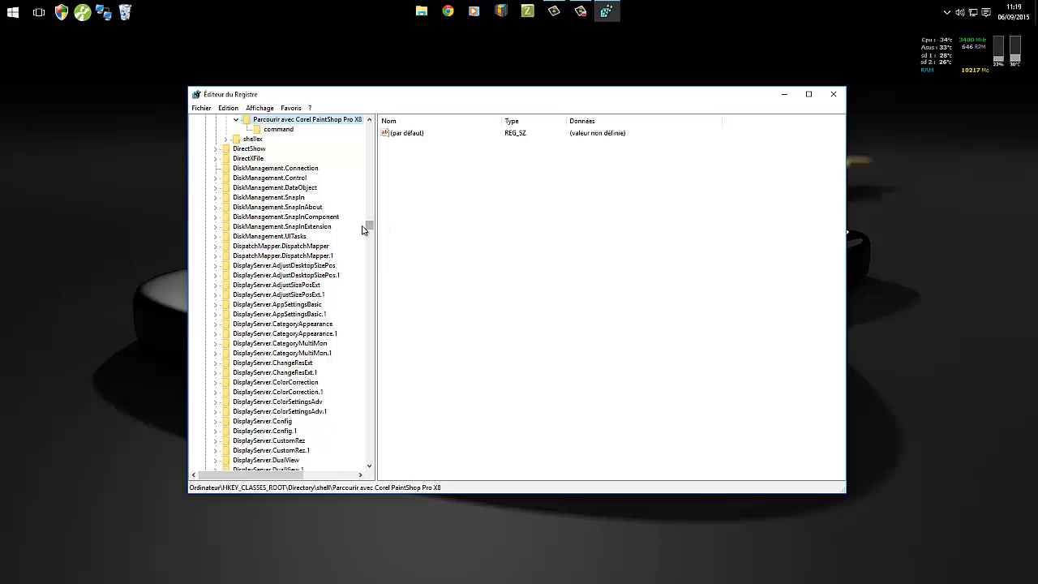
pyautogui.moveTo(370, 226); pyautogui.dragTo(369, 122)
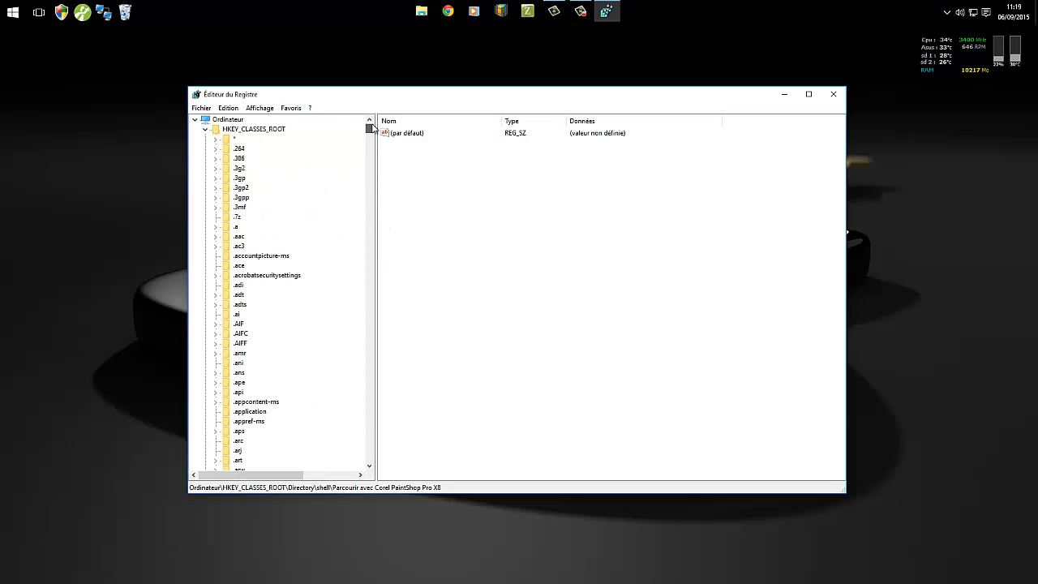
pyautogui.click(79, 106)
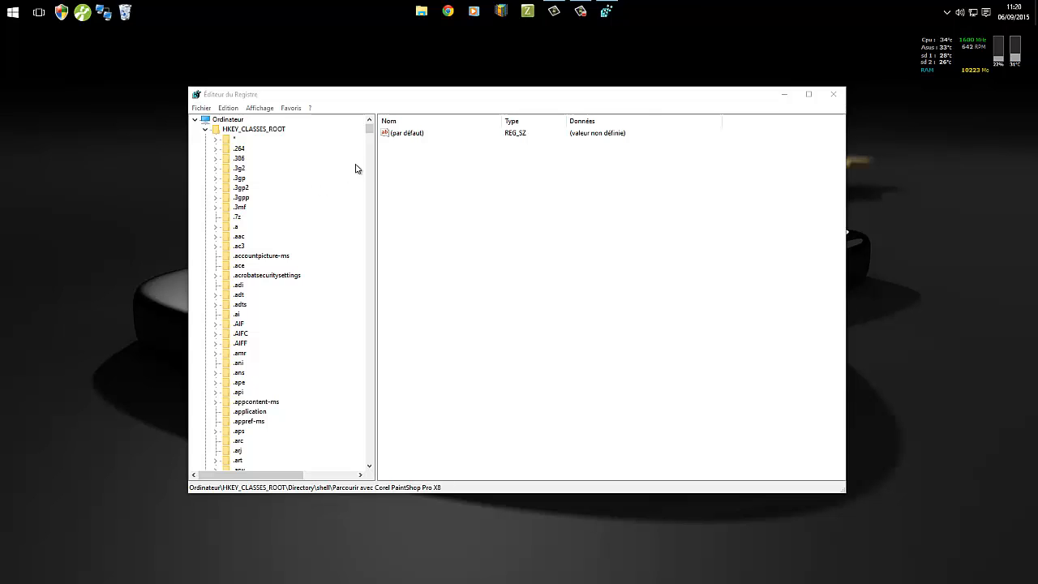
# Examine the subkeys of CLSID under HKEY_CLASSES_ROOT, and collapse the HKEY_CLASSES_ROOT branch.
pyautogui.moveTo(369, 129); pyautogui.dragTo(369, 194)
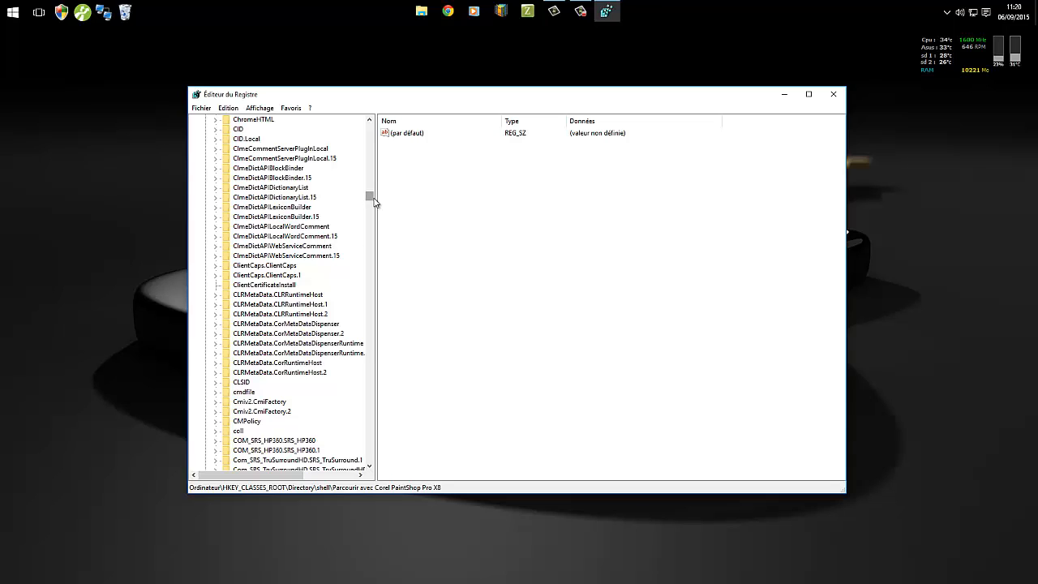
pyautogui.moveTo(376, 202)
pyautogui.mouseDown()
pyautogui.moveTo(381, 133)
pyautogui.moveTo(368, 144)
pyautogui.moveTo(367, 216)
pyautogui.moveTo(363, 207)
pyautogui.mouseUp()
pyautogui.scroll(7, 324, 218)
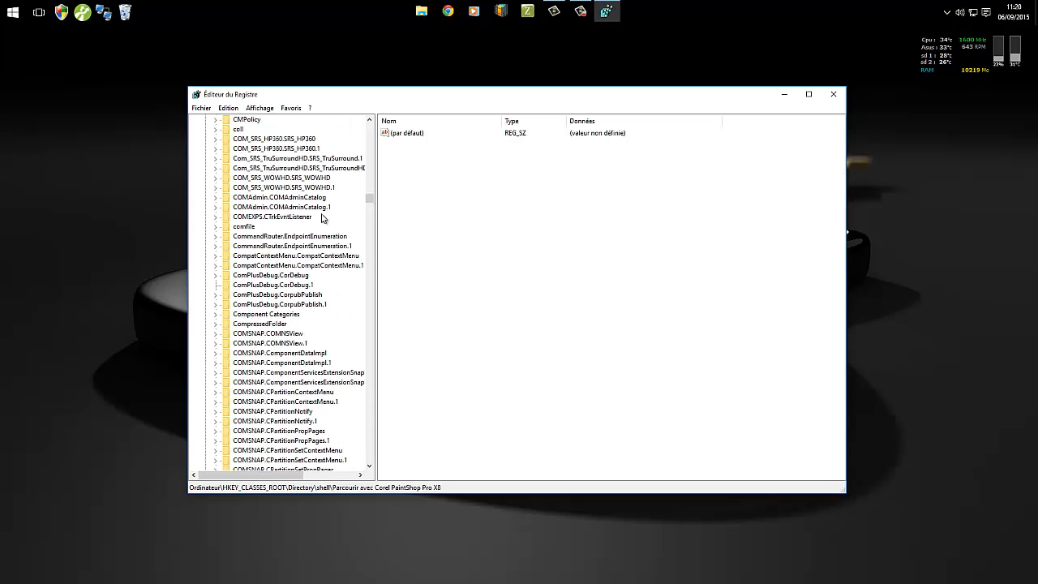
pyautogui.doubleClick(242, 168)
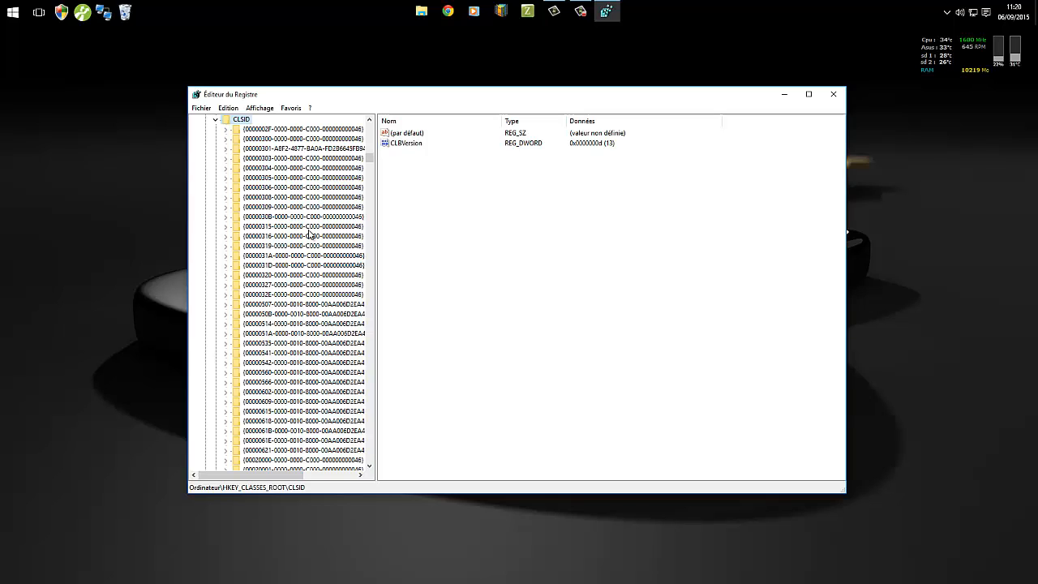
pyautogui.scroll(-15, 304, 266)
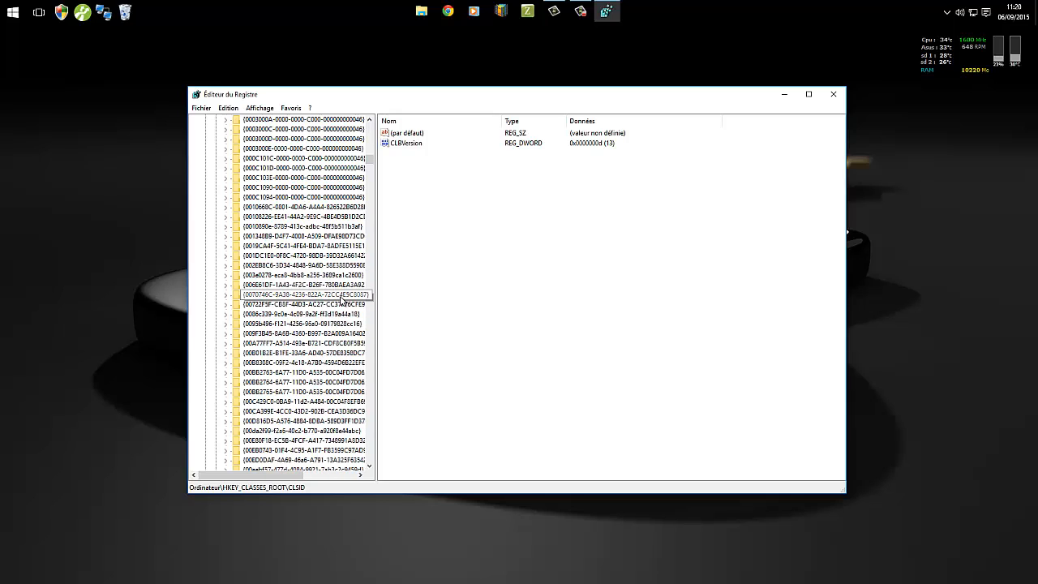
pyautogui.scroll(10, 340, 301)
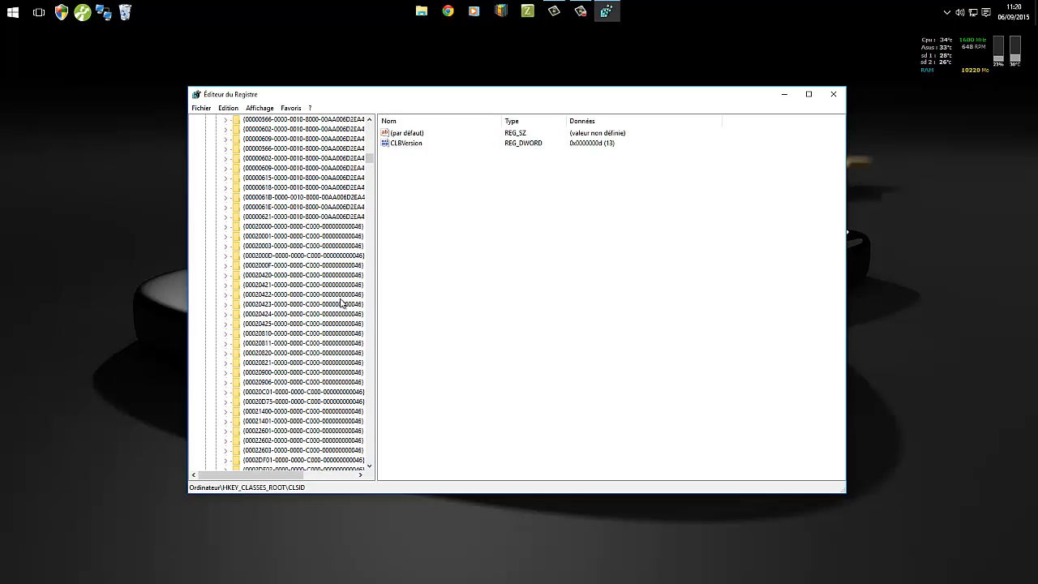
pyautogui.moveTo(371, 157); pyautogui.dragTo(371, 124)
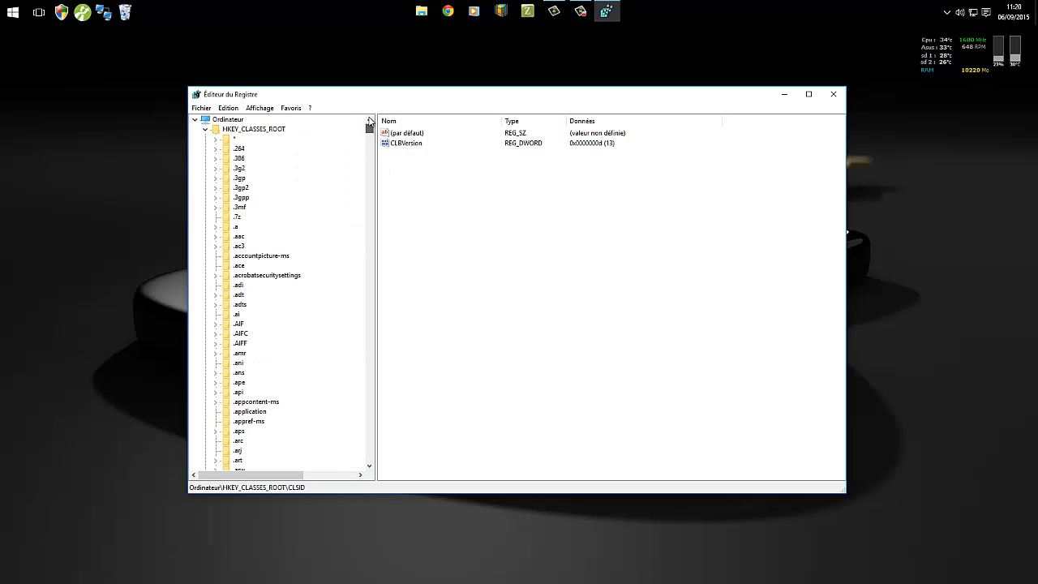
pyautogui.click(205, 131)
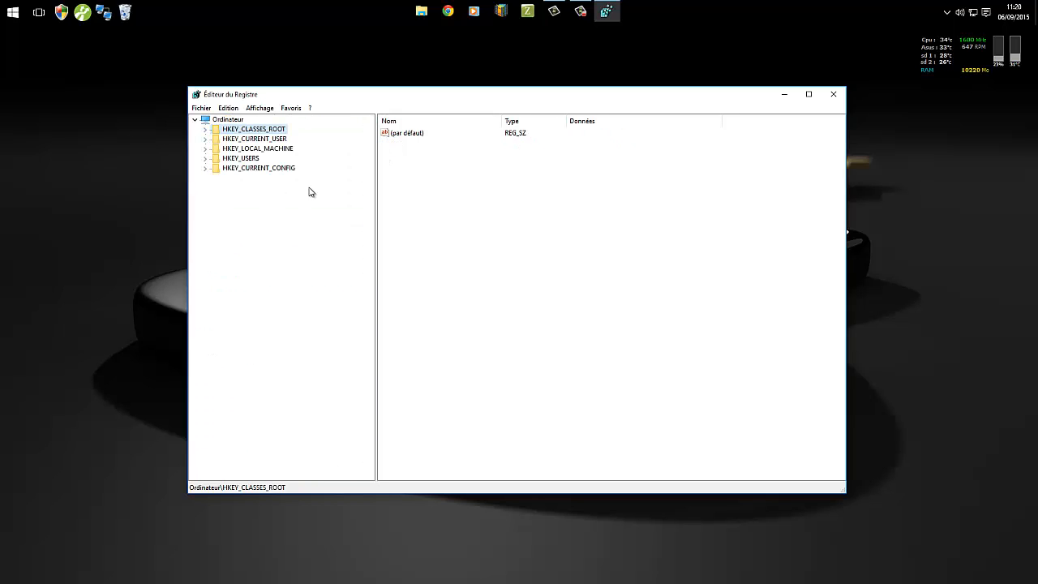
# Open the key HKEY_CURRENT_USER\SOFTWARE\Microsoft\Windows\CurrentVersion and look through its subkeys.
pyautogui.click(205, 139)
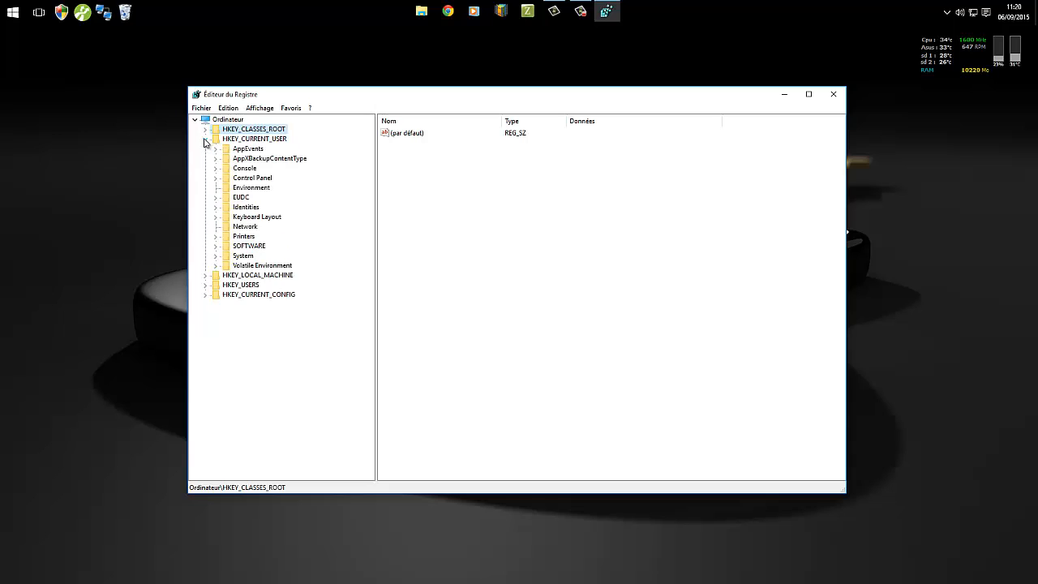
pyautogui.click(216, 246)
pyautogui.scroll(-5, 329, 276)
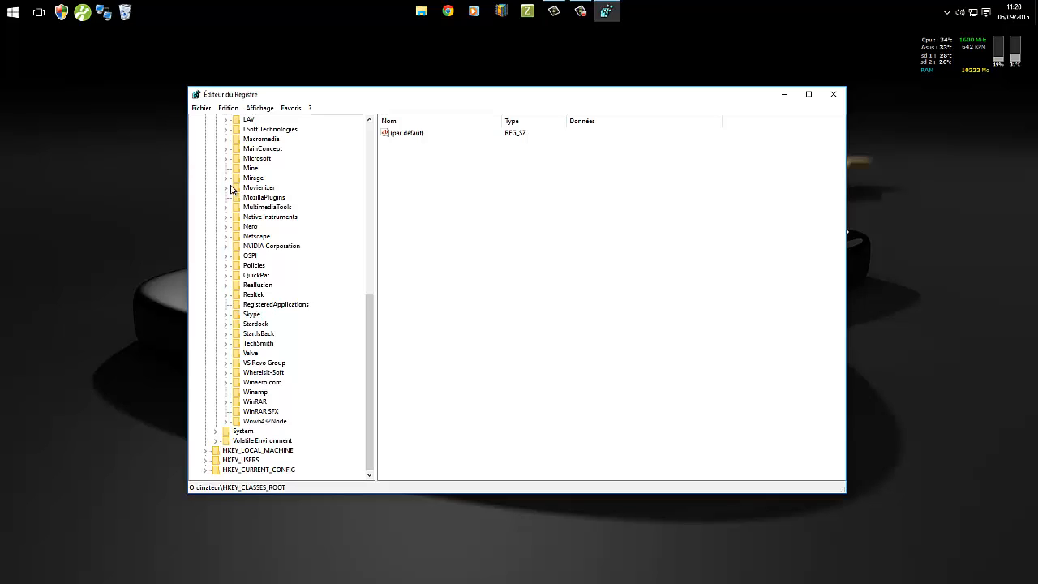
pyautogui.click(226, 159)
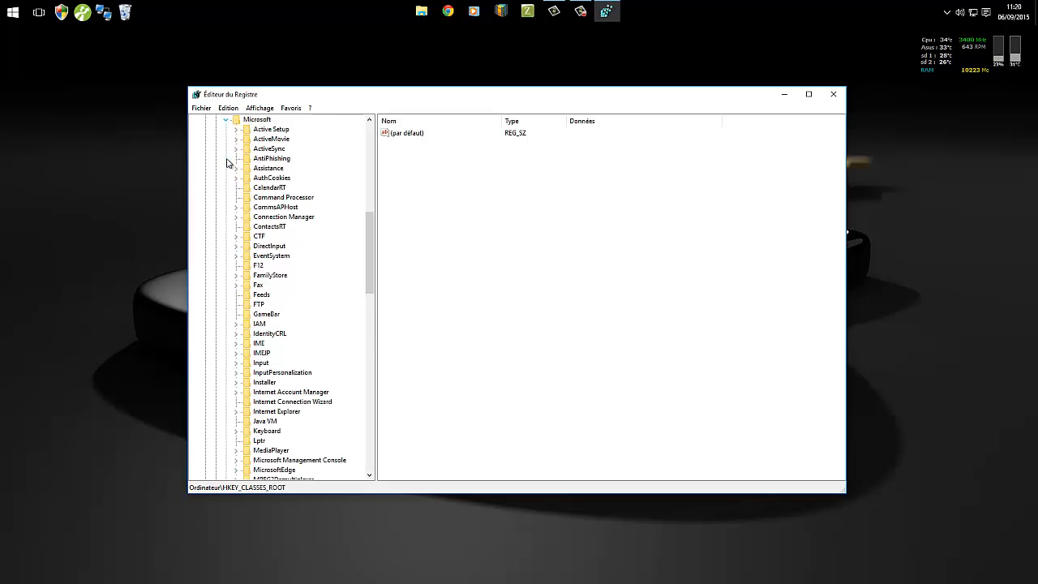
pyautogui.scroll(-15, 333, 259)
pyautogui.scroll(-4, 319, 354)
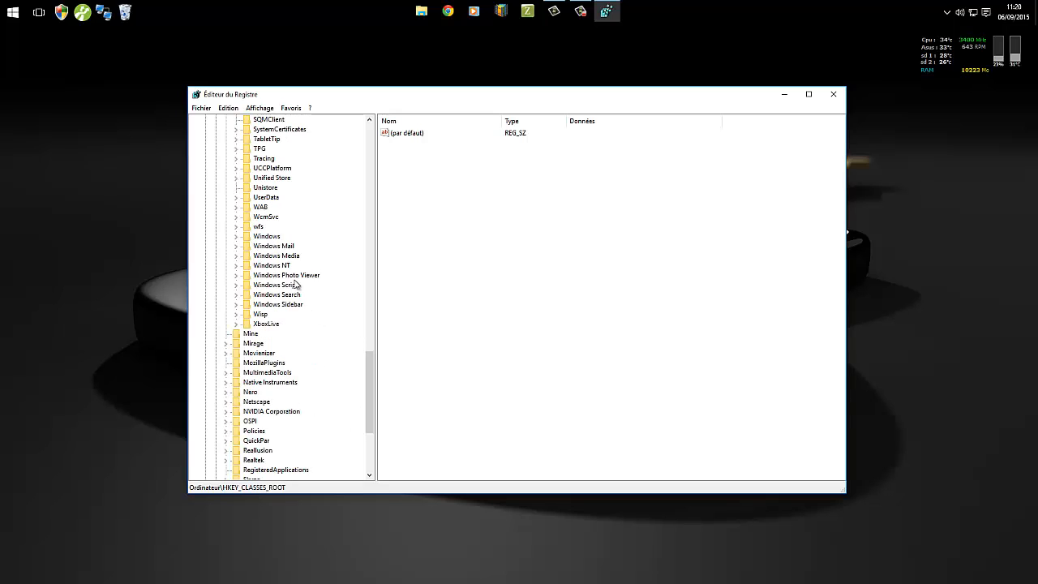
pyautogui.doubleClick(265, 237)
pyautogui.doubleClick(279, 245)
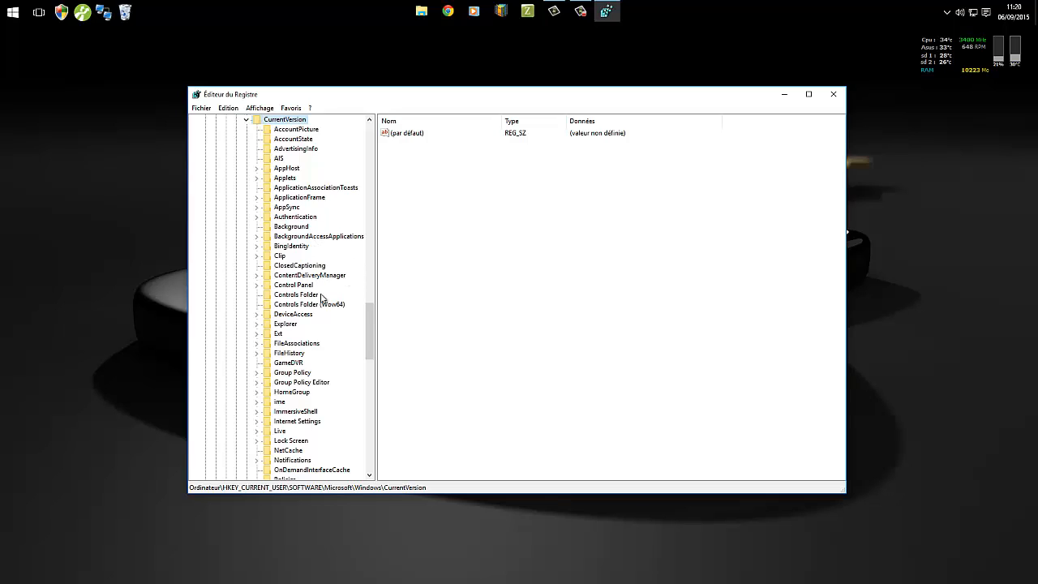
pyautogui.scroll(-3, 343, 305)
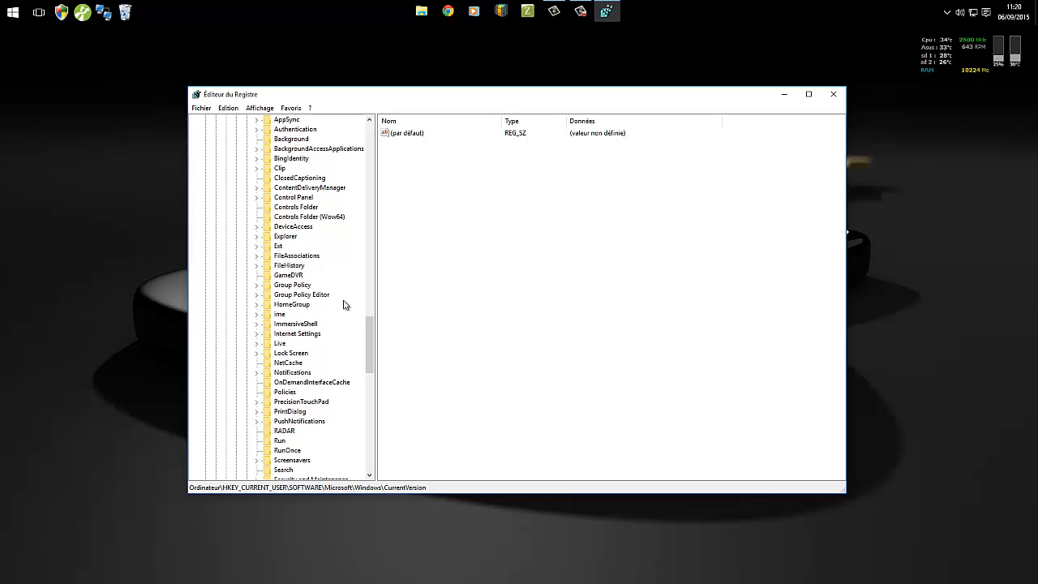
pyautogui.scroll(-4, 344, 305)
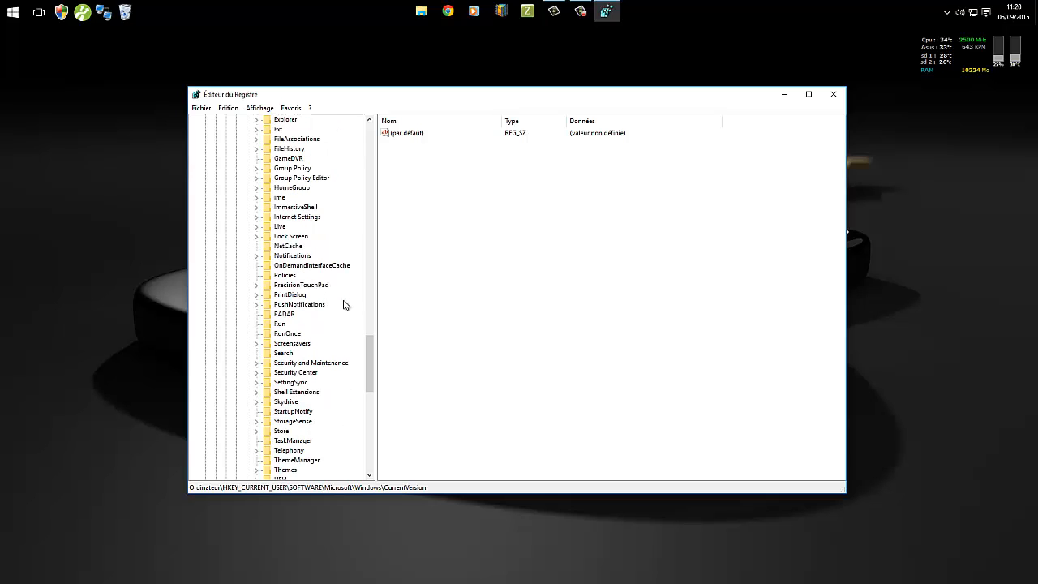
pyautogui.moveTo(376, 354); pyautogui.dragTo(376, 142)
# Search the registry for "empty" in keys, values and data, starting from the CurrentVersion key.
pyautogui.click(240, 111)
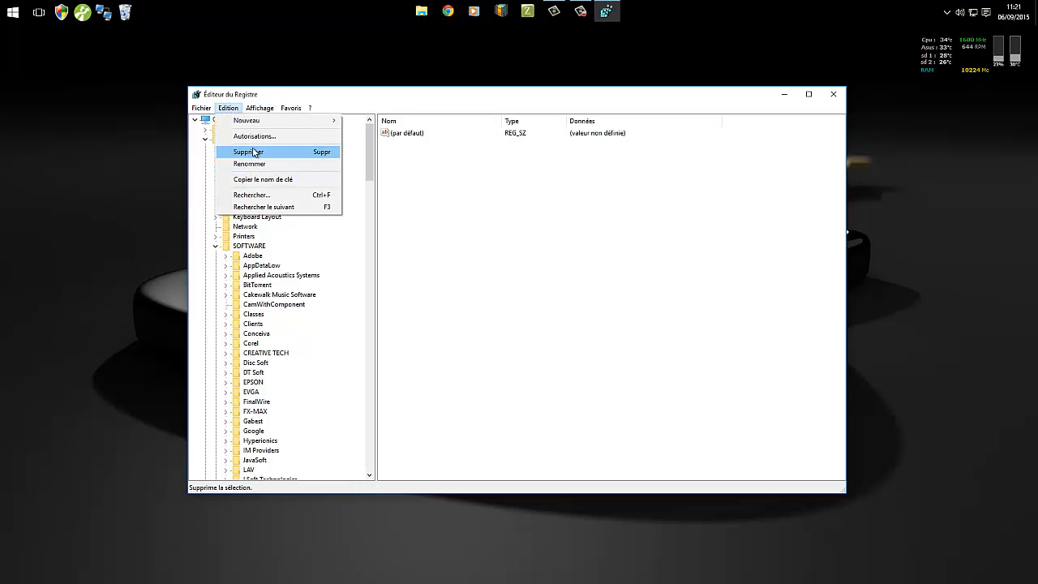
pyautogui.click(251, 194)
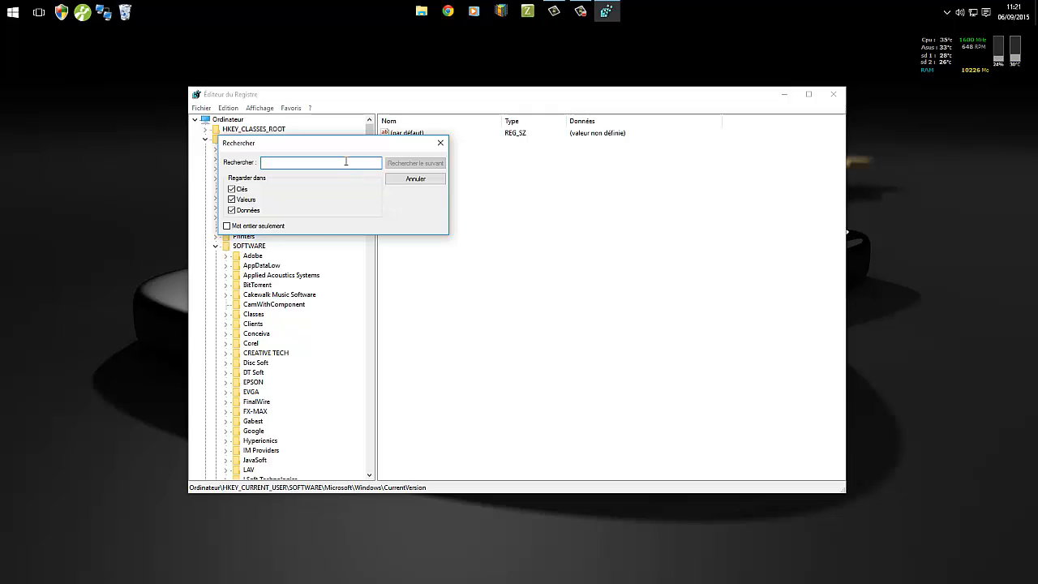
pyautogui.write('emo')
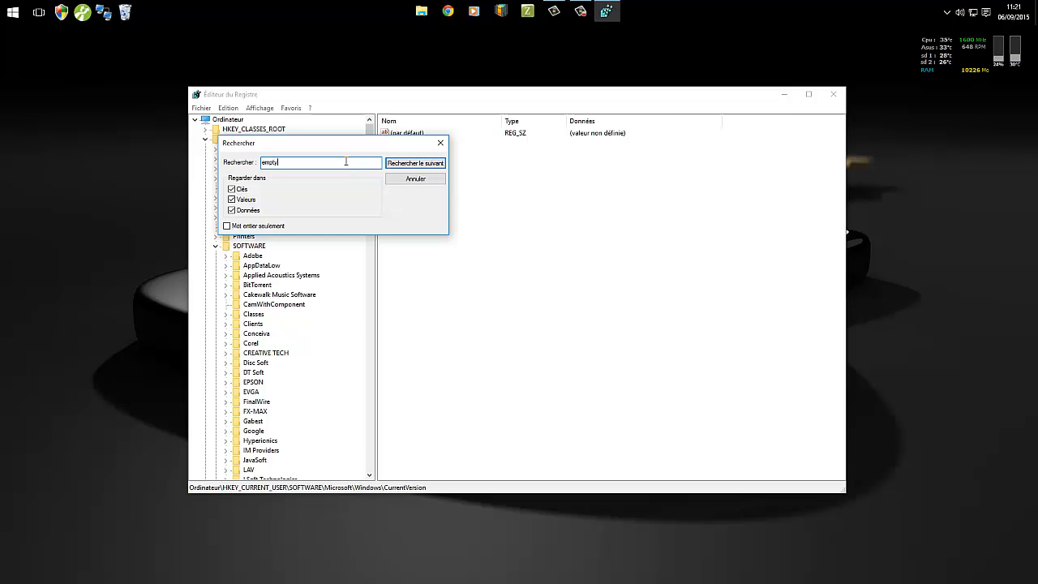
pyautogui.write('ty')
pyautogui.press('Return')
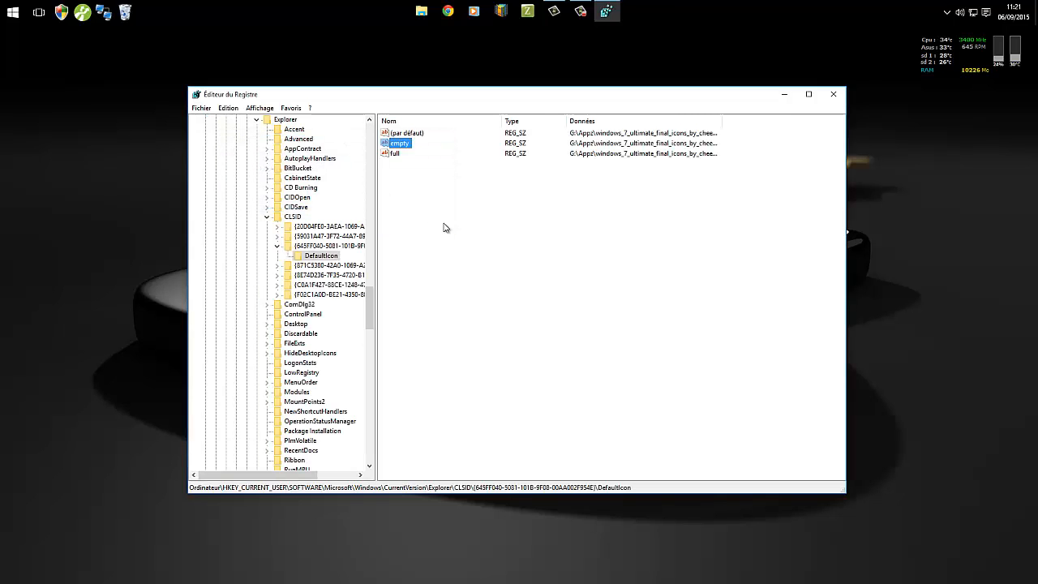
# Repeat the registry search for "empty" in keys, values and data.
pyautogui.click(233, 111)
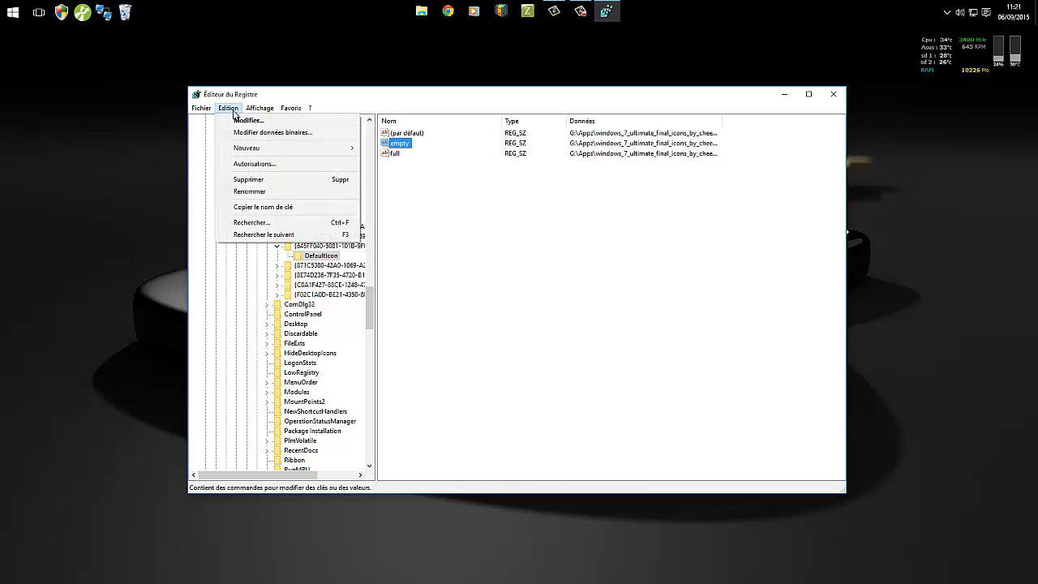
pyautogui.click(247, 223)
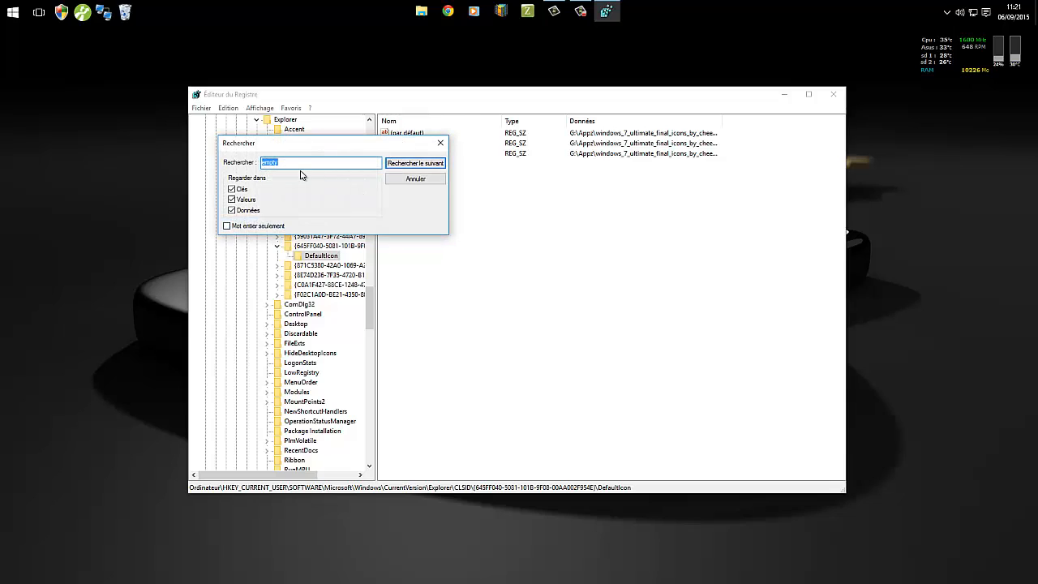
pyautogui.click(308, 165)
pyautogui.click(434, 164)
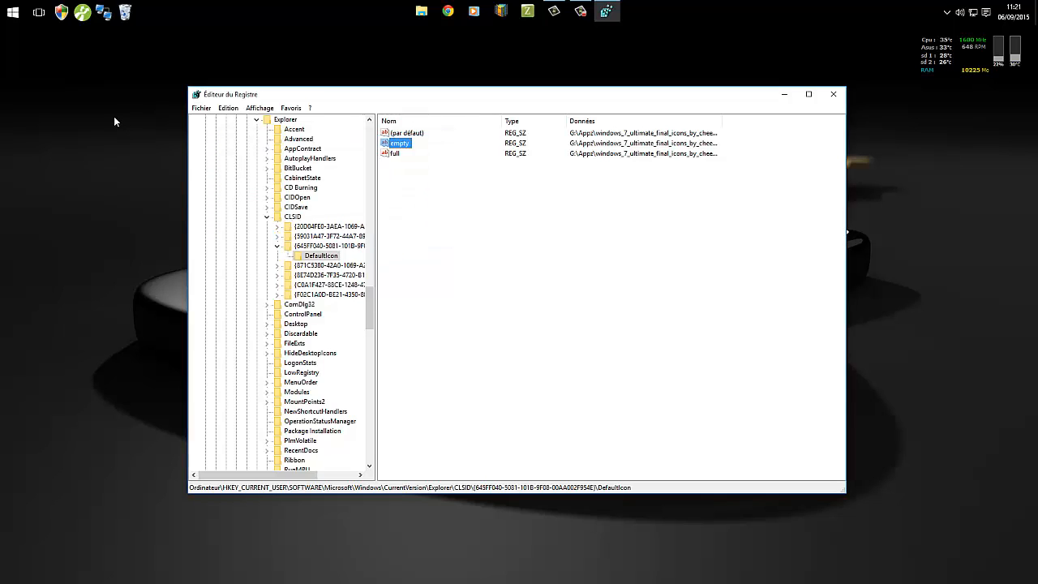
# Widen the data column and append ",0" to the icon path of the "empty" value in the DefaultIcon key.
pyautogui.click(408, 211)
pyautogui.moveTo(722, 124); pyautogui.dragTo(798, 123)
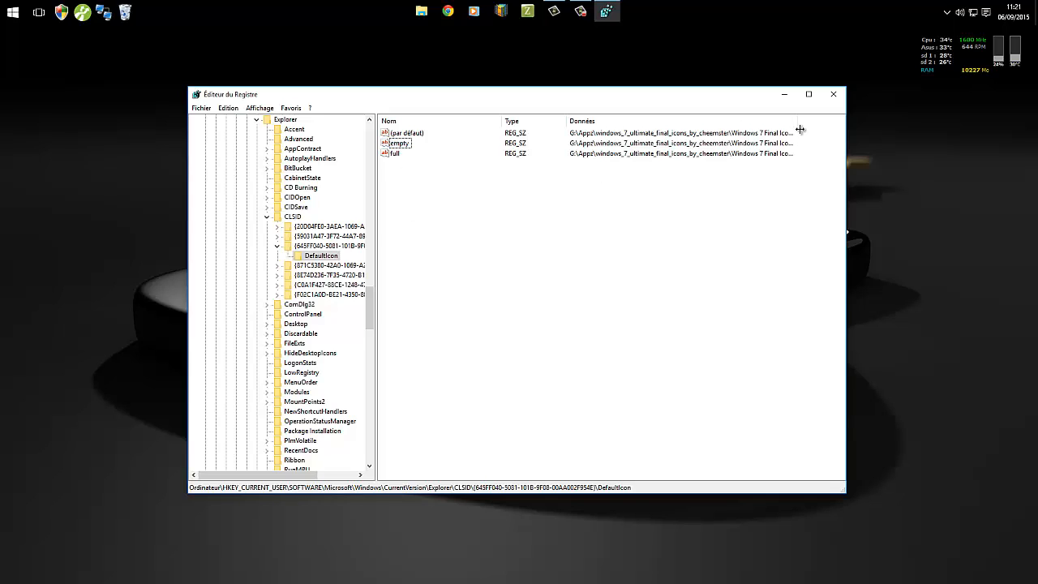
pyautogui.click(405, 144)
pyautogui.click(397, 154)
pyautogui.doubleClick(396, 143)
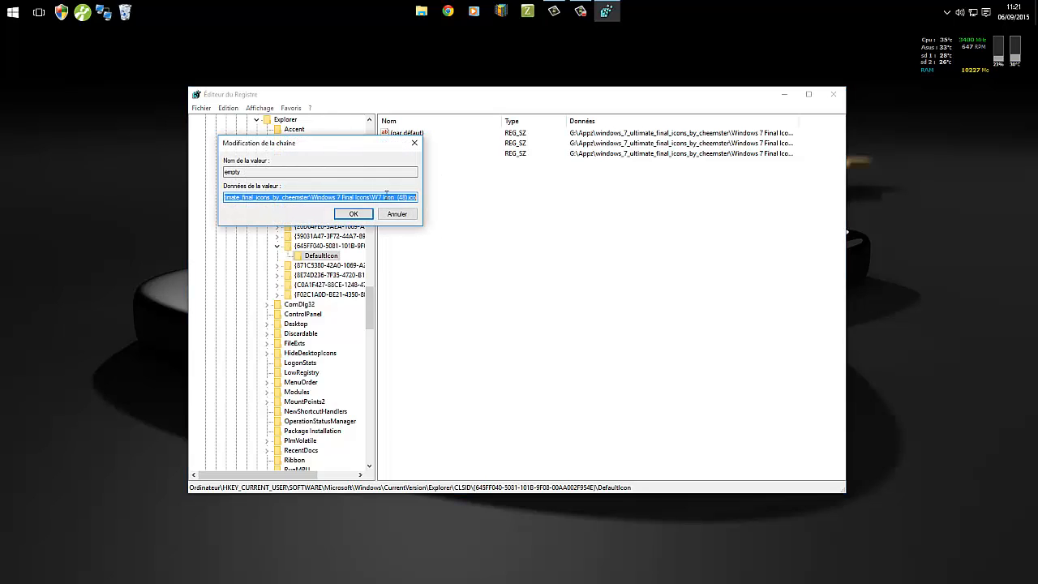
pyautogui.moveTo(372, 197); pyautogui.dragTo(413, 198)
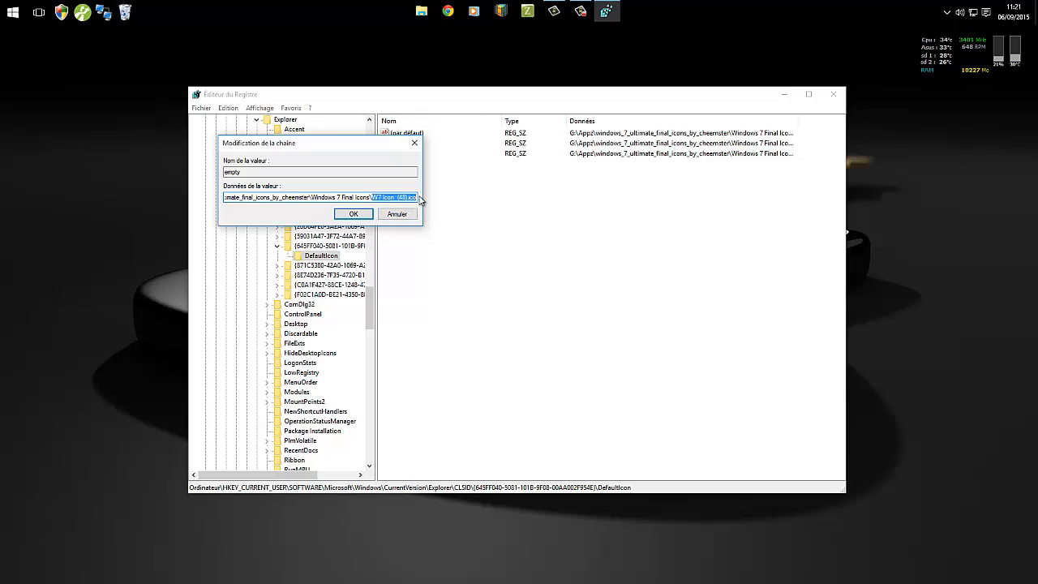
pyautogui.click(416, 197)
pyautogui.write(',0')
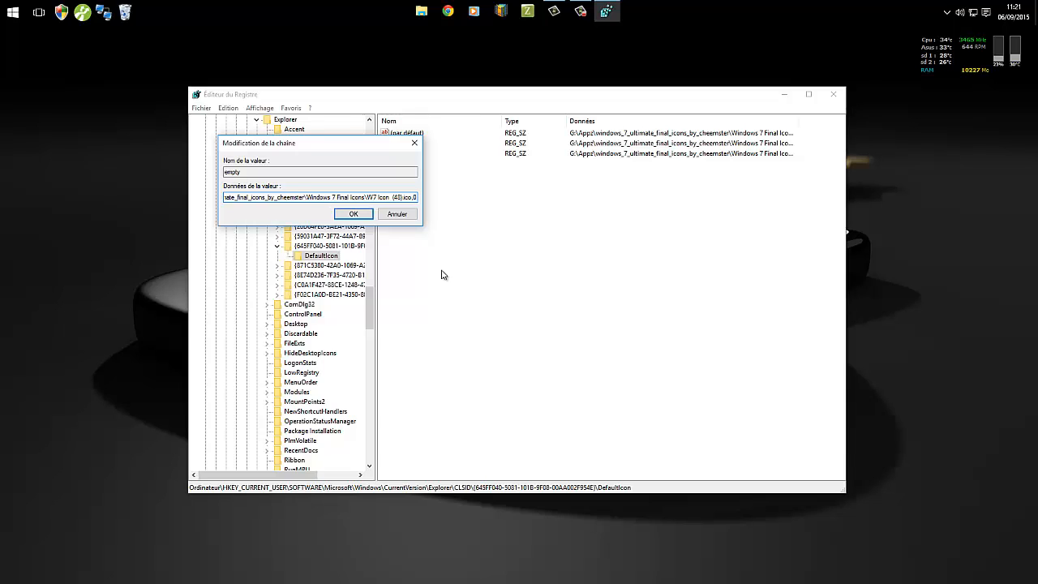
pyautogui.click(357, 213)
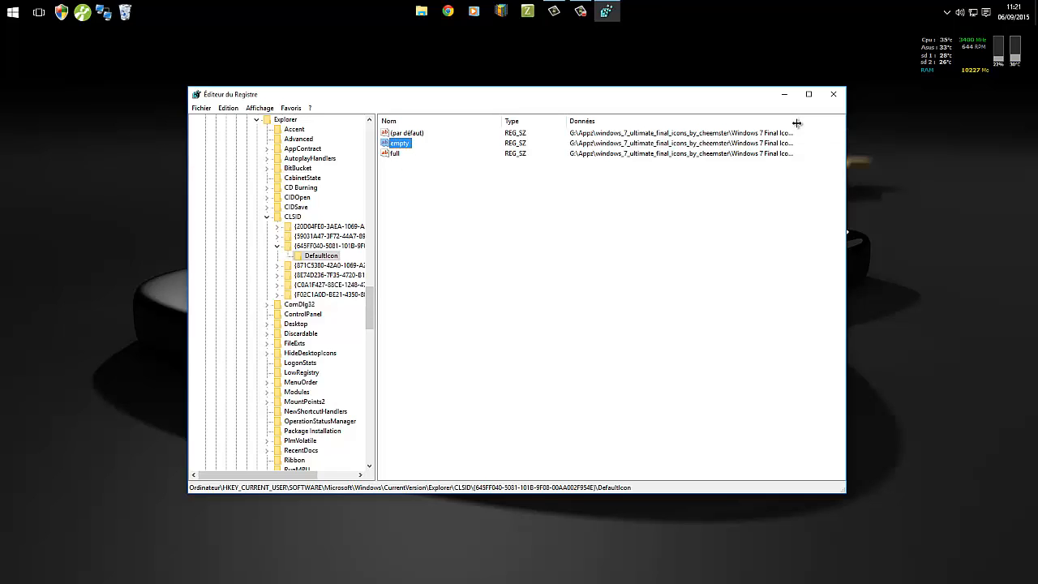
# Maximize the Registry Editor and widen the data column until the full icon paths of the DefaultIcon values show.
pyautogui.moveTo(799, 121); pyautogui.dragTo(836, 123)
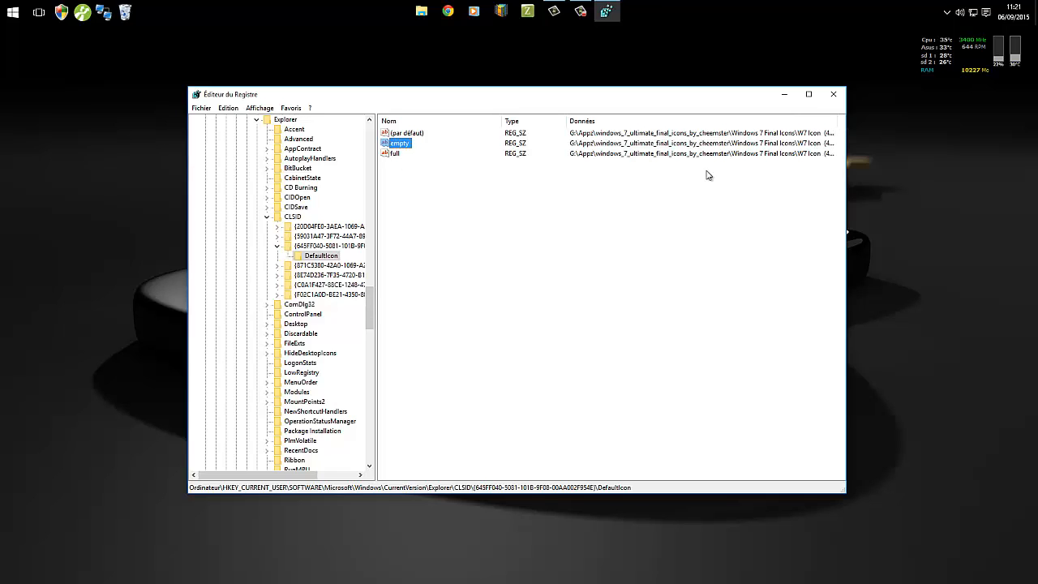
pyautogui.doubleClick(507, 95)
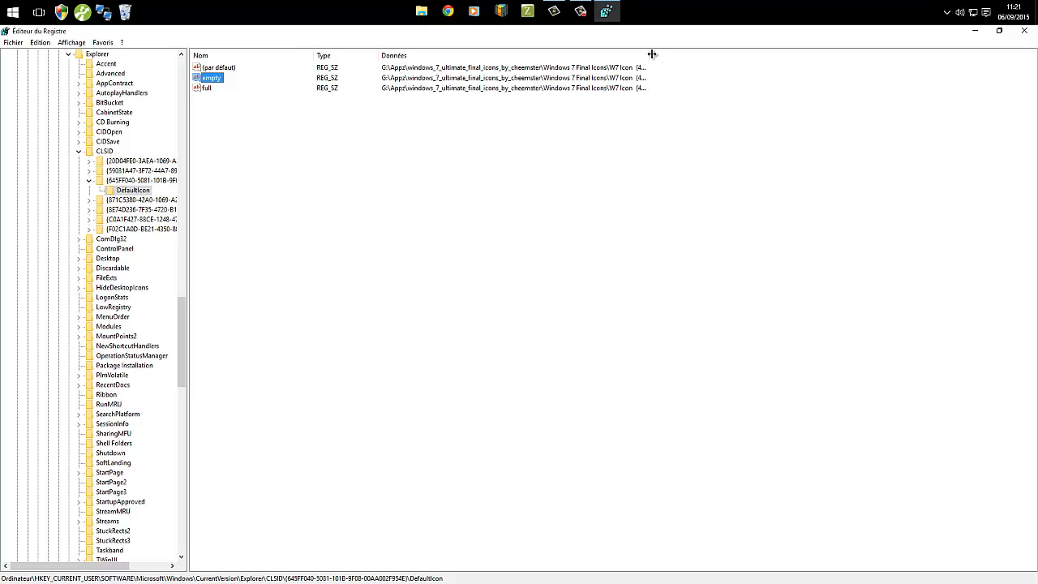
pyautogui.moveTo(652, 53); pyautogui.dragTo(719, 63)
pyautogui.click(663, 80)
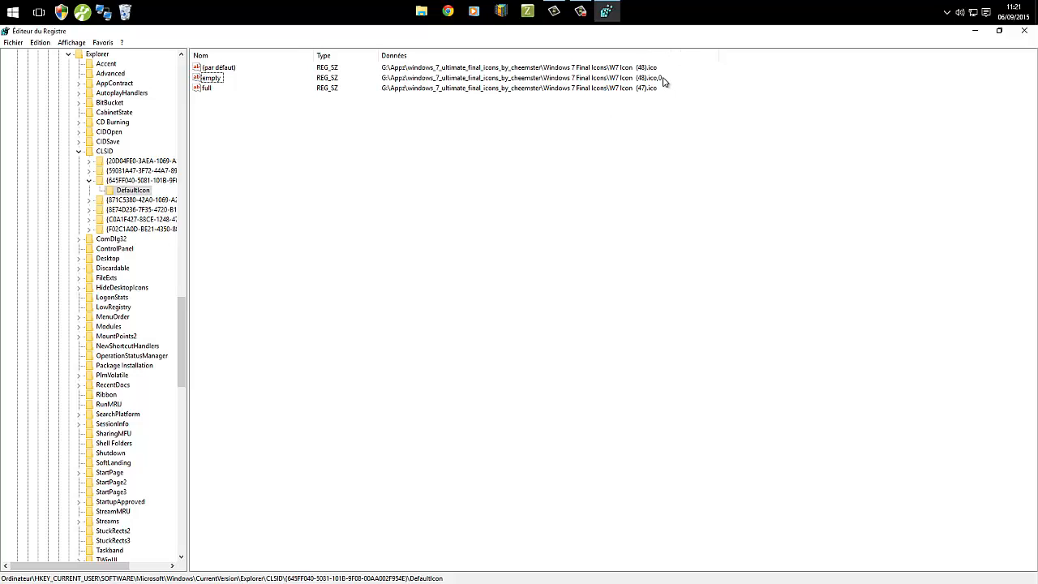
# Append ",0" to the icon path of the "full" value, and close the Registry Editor.
pyautogui.doubleClick(207, 88)
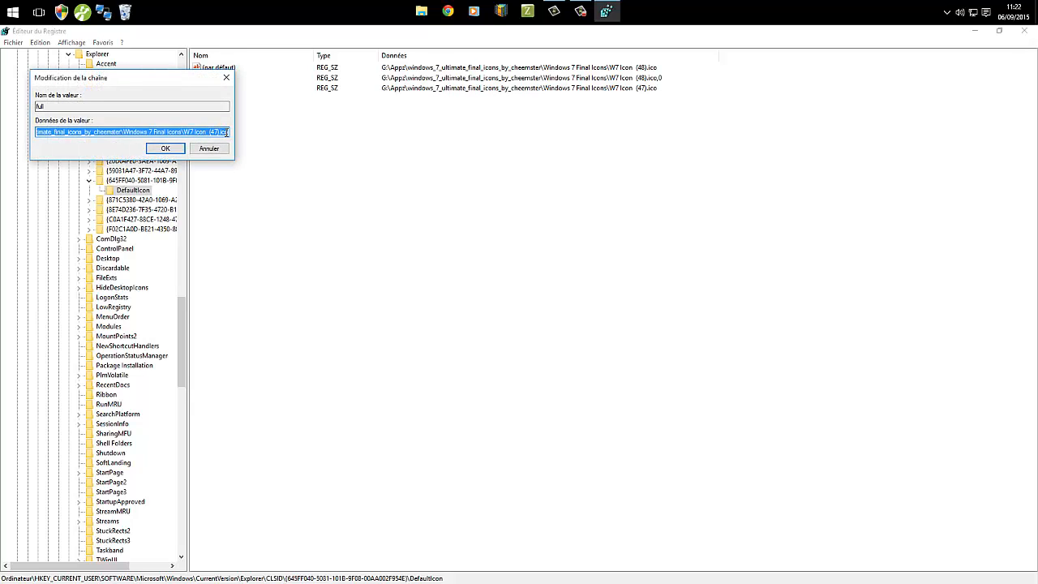
pyautogui.click(226, 131)
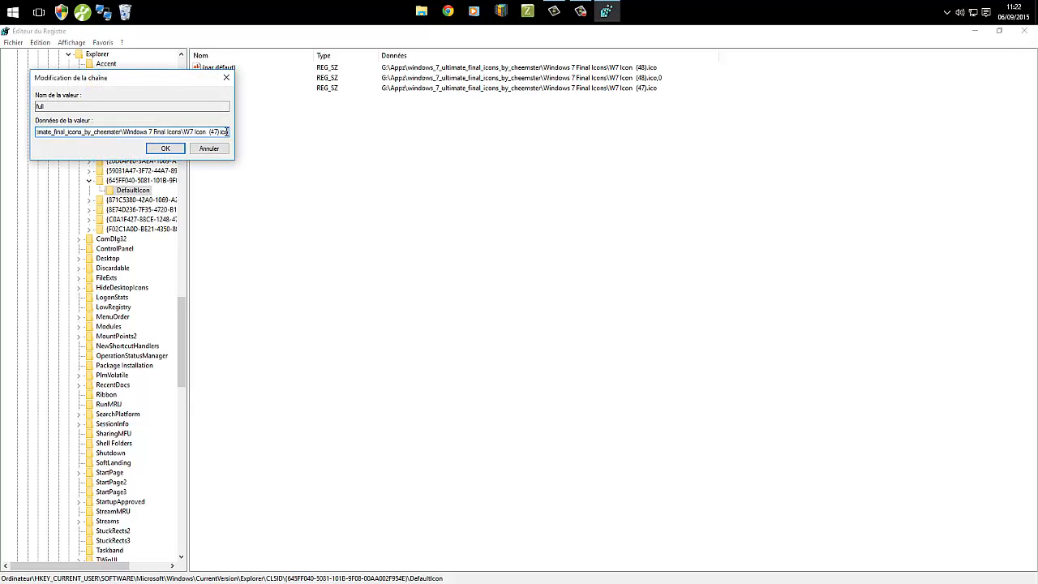
pyautogui.write(',0')
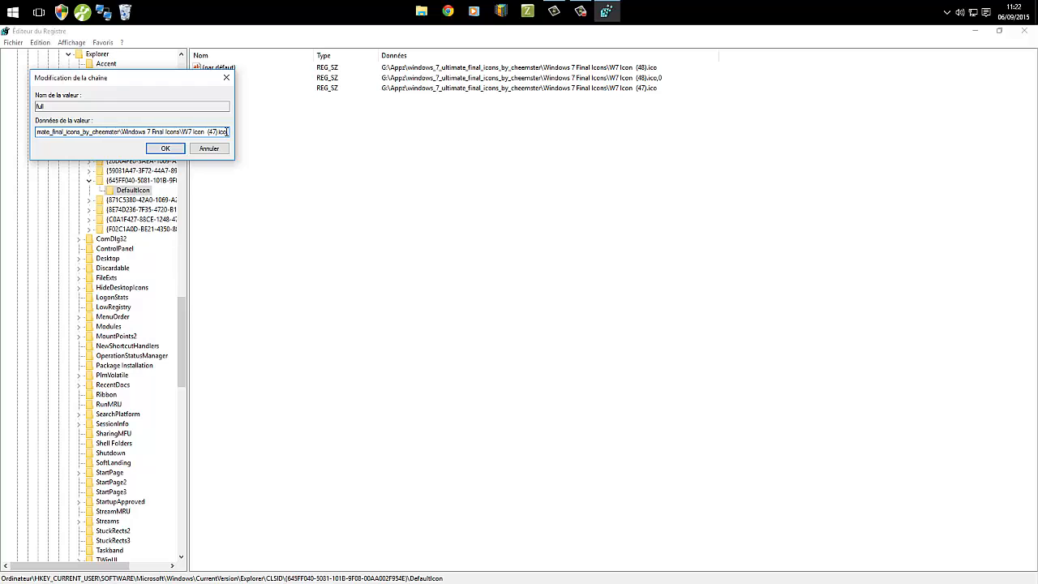
pyautogui.click(166, 148)
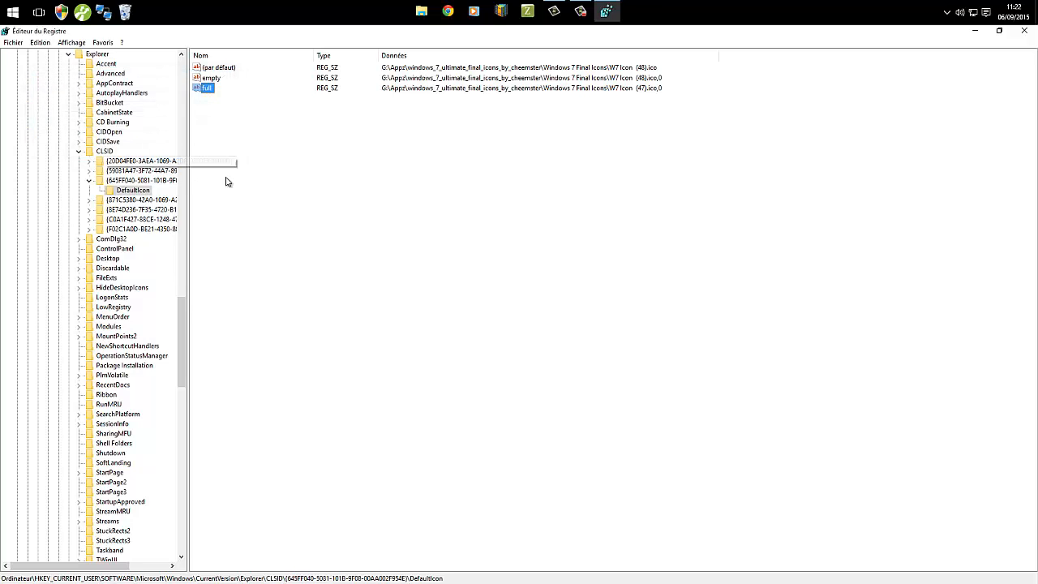
pyautogui.click(999, 30)
pyautogui.click(835, 94)
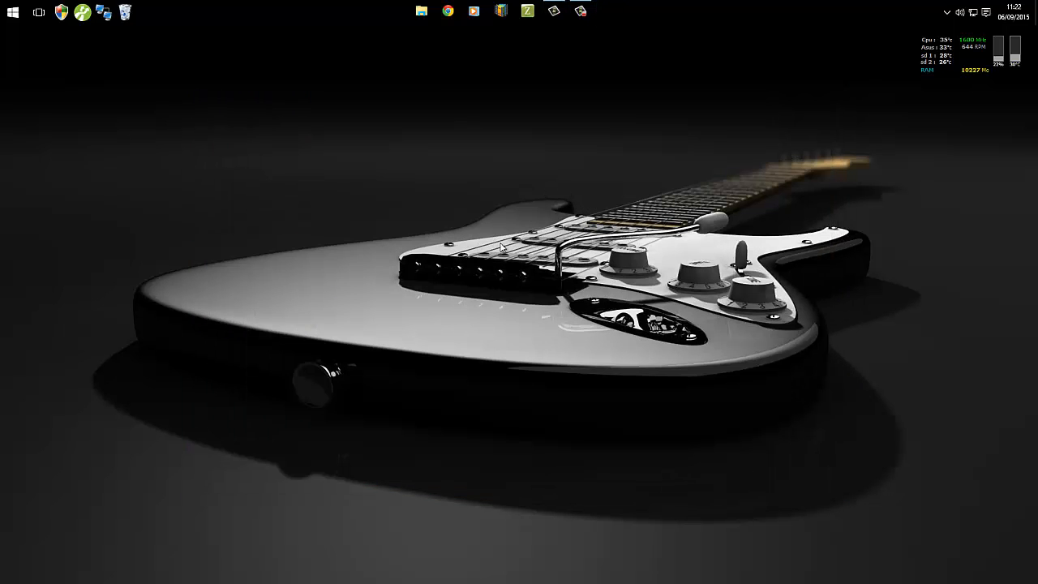
# Empty the Corbeille through its taskbar toolbar shortcut, and open its folder briefly to check the contents.
pyautogui.rightClick(163, 102)
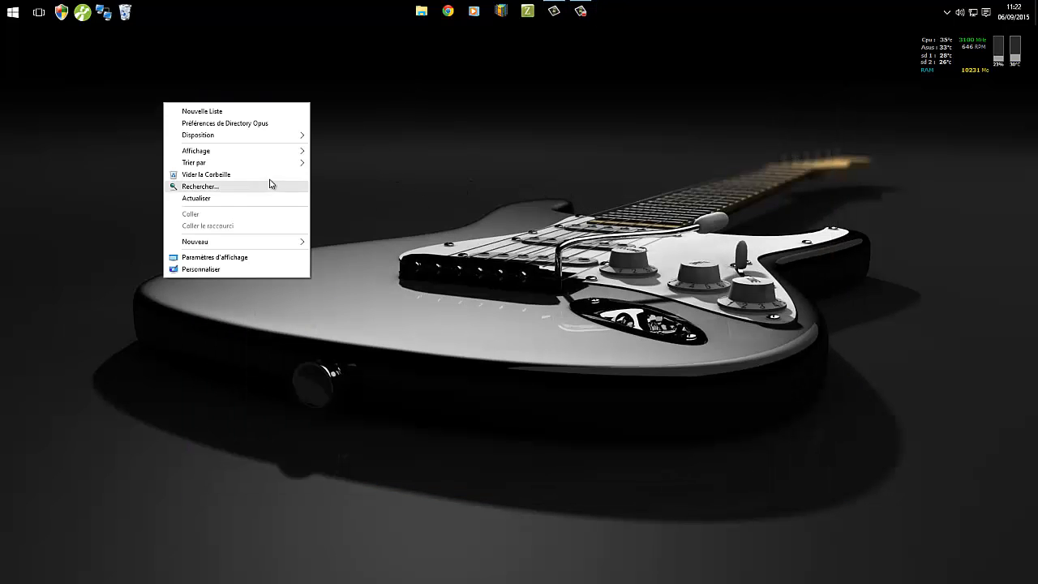
pyautogui.click(111, 65)
pyautogui.rightClick(125, 11)
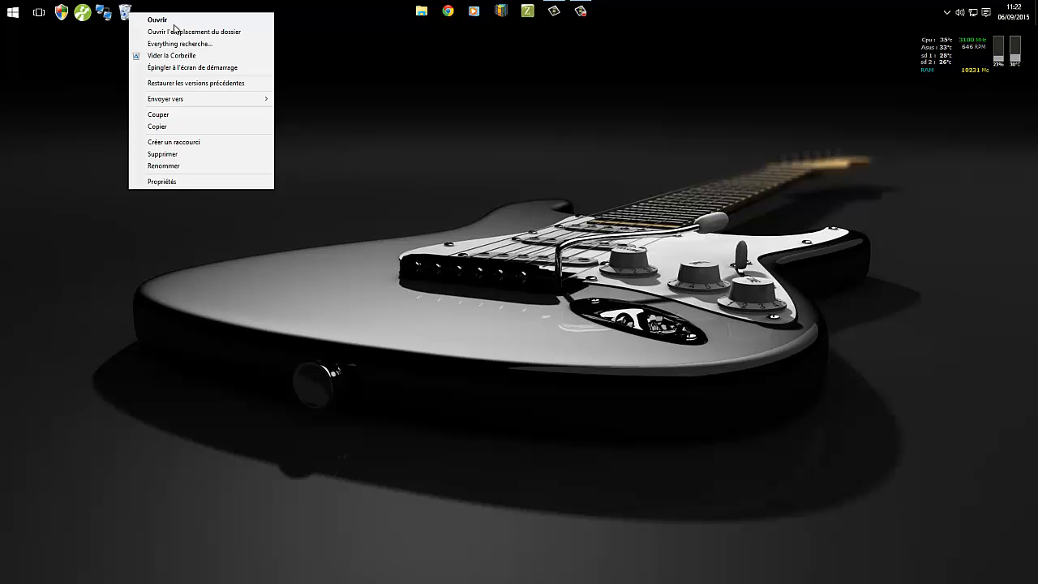
pyautogui.click(203, 55)
pyautogui.click(560, 317)
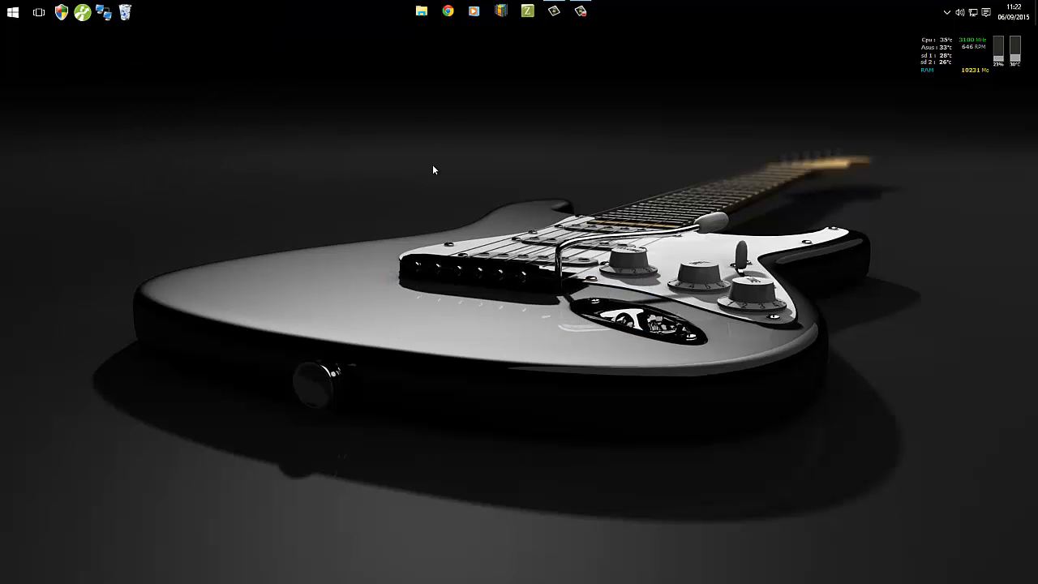
pyautogui.click(125, 11)
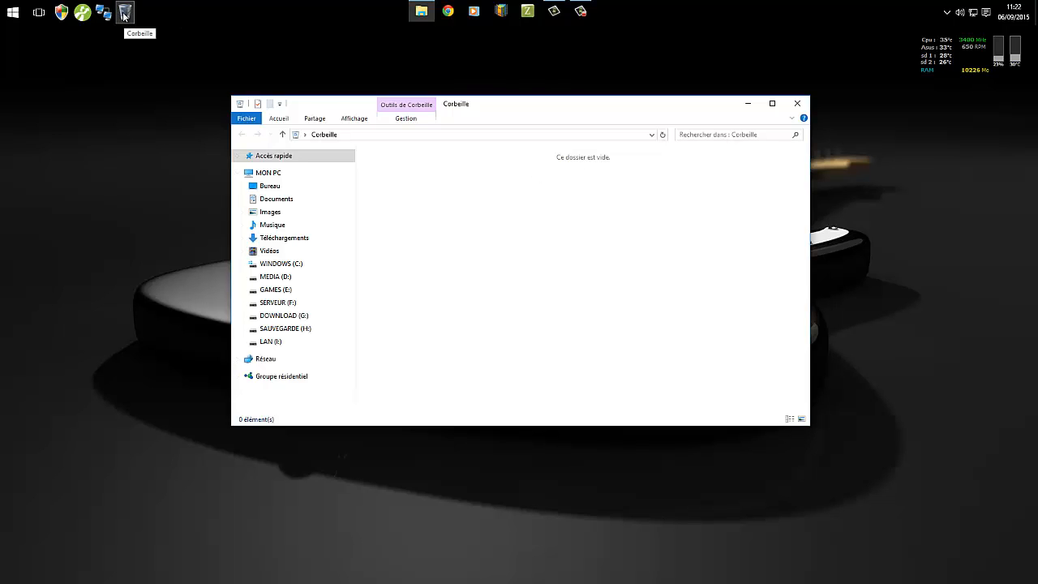
pyautogui.click(797, 105)
# Create a new folder on the desktop and delete it into the Corbeille to test the full icon.
pyautogui.rightClick(294, 138)
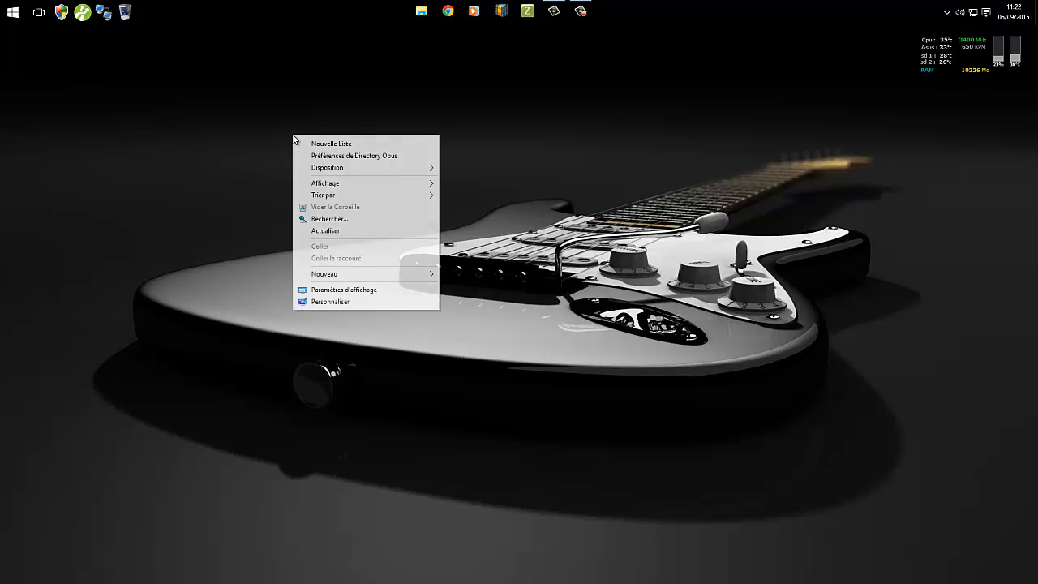
pyautogui.moveTo(341, 274)
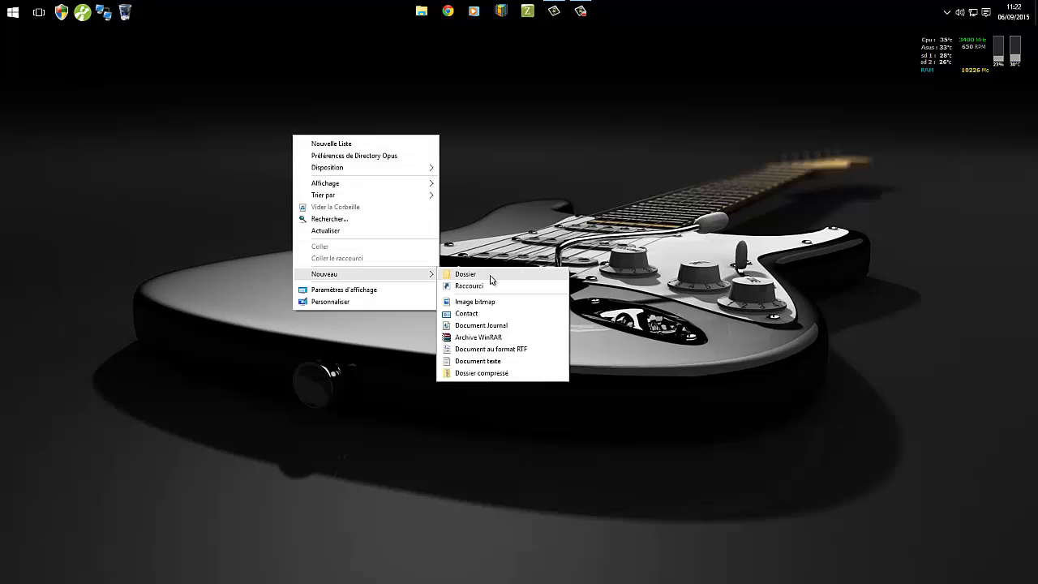
pyautogui.click(490, 279)
pyautogui.rightClick(295, 159)
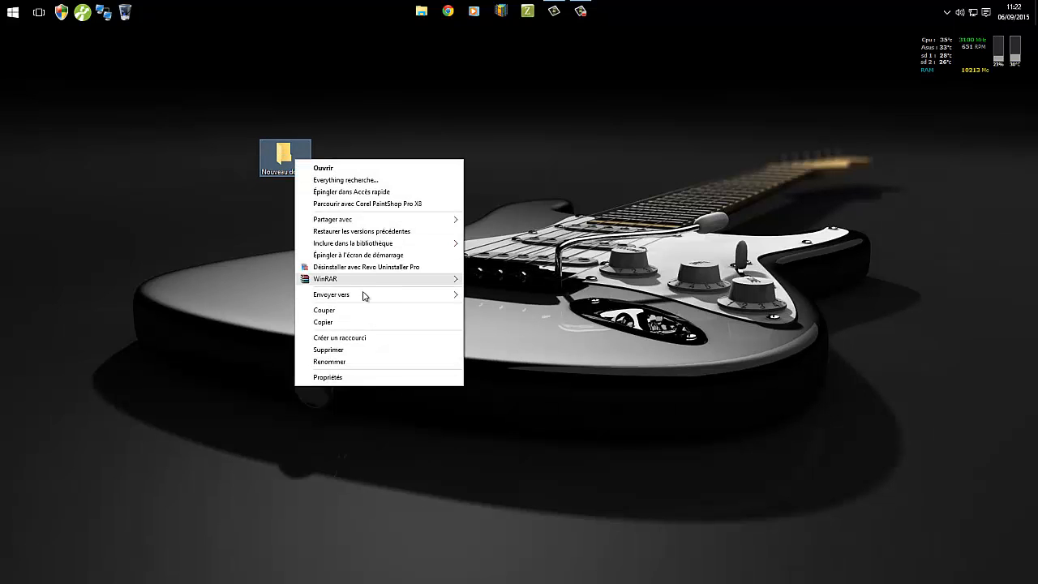
pyautogui.click(337, 350)
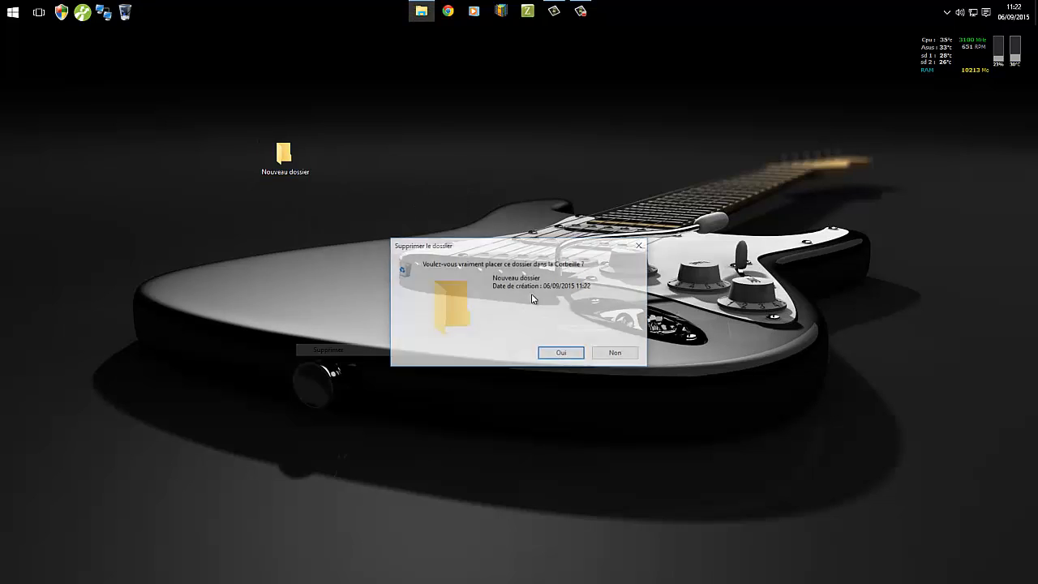
pyautogui.click(545, 357)
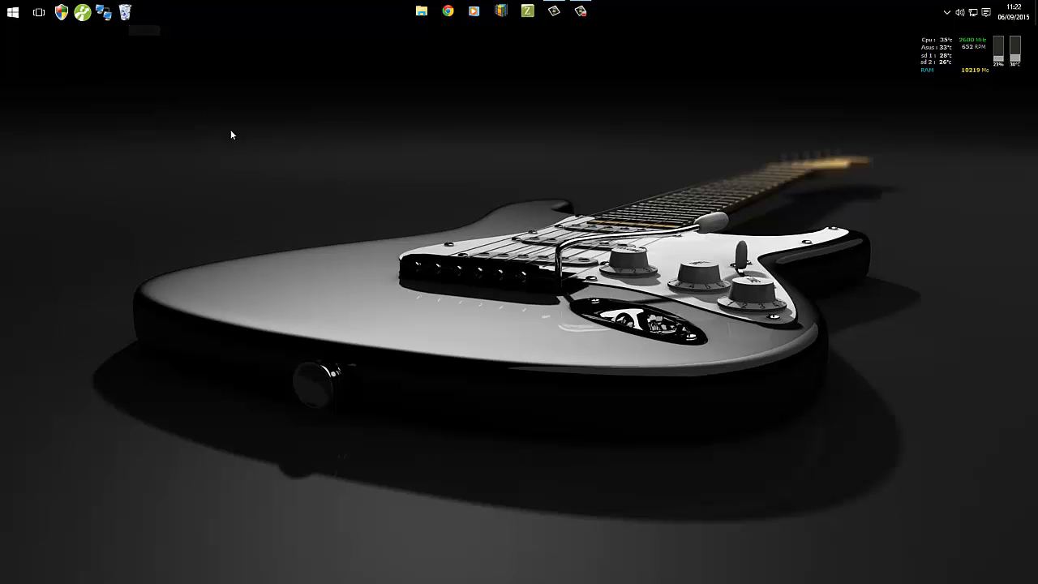
# Empty the Corbeille again from the taskbar toolbar, permanently deleting the test folder.
pyautogui.rightClick(128, 21)
pyautogui.click(166, 58)
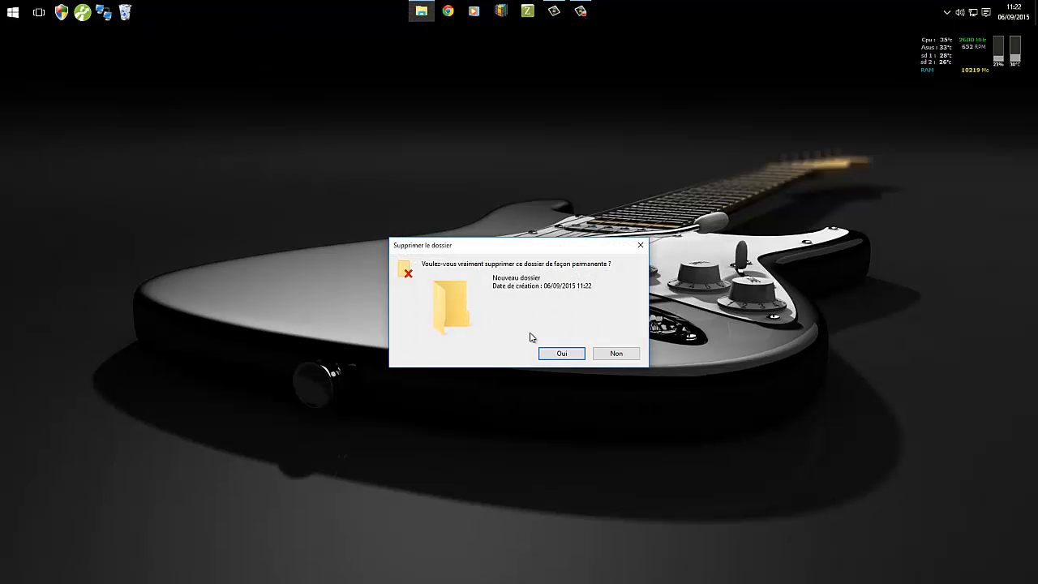
pyautogui.click(578, 358)
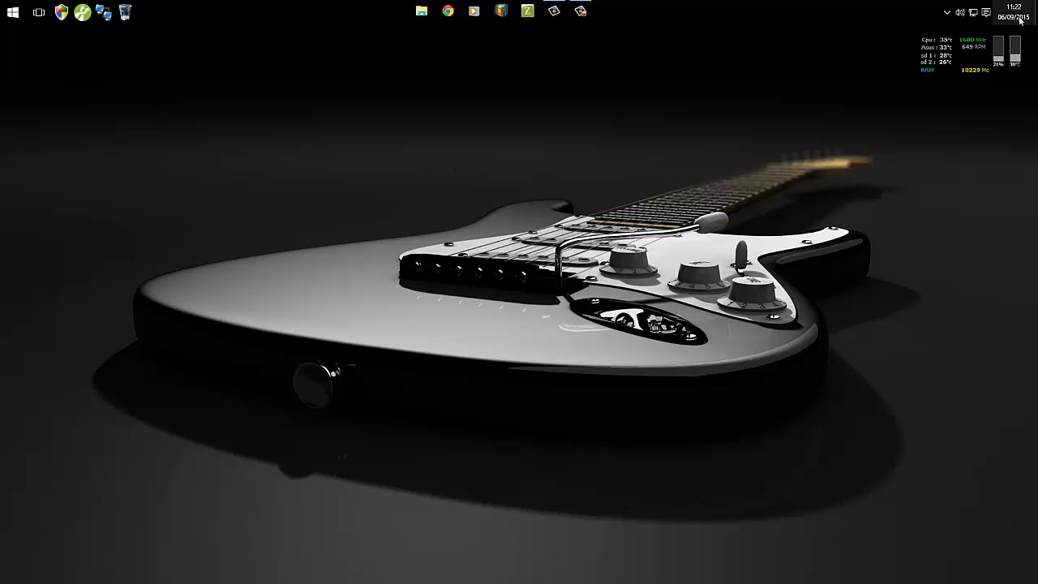
# Show the calendar of the taskbar clock and close it.
pyautogui.moveTo(1017, 16)
pyautogui.click(1016, 16)
pyautogui.press('Escape')
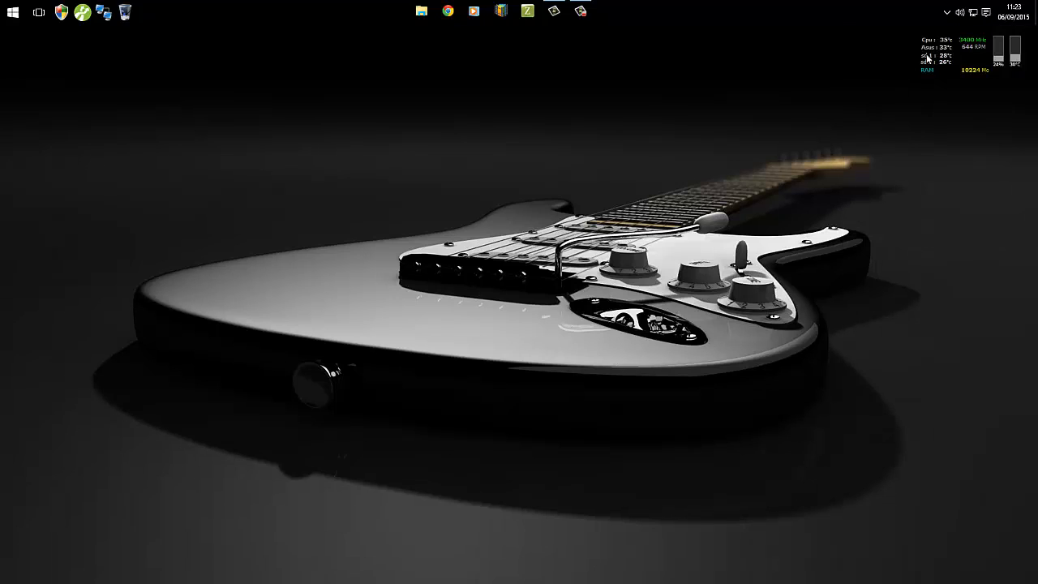
# Open the Windows settings, examine the Mode tablette page under Système, and close the settings.
pyautogui.click(986, 12)
pyautogui.click(991, 527)
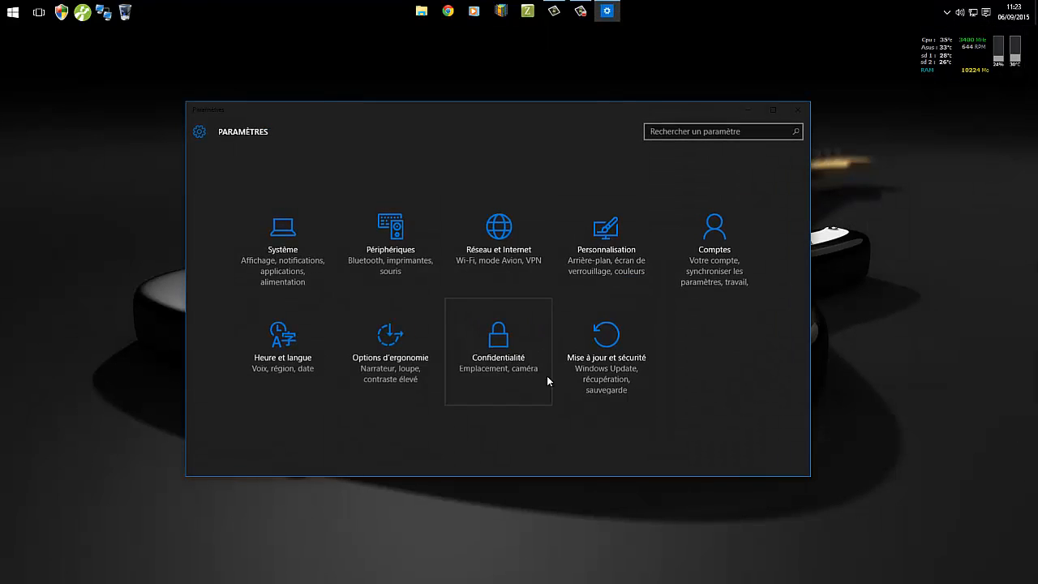
pyautogui.moveTo(367, 112); pyautogui.dragTo(425, 124)
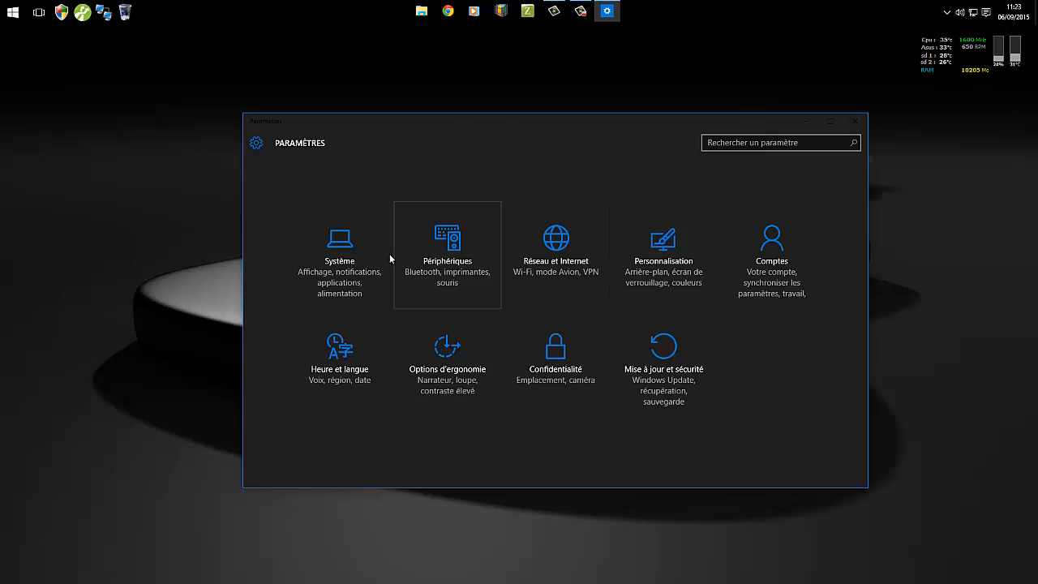
pyautogui.click(345, 258)
pyautogui.click(357, 271)
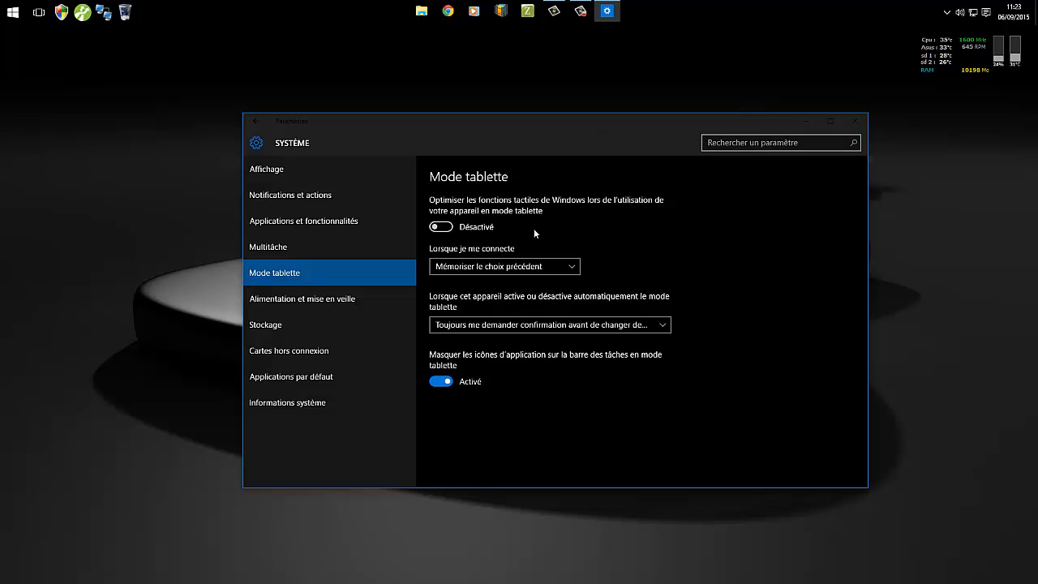
pyautogui.click(256, 121)
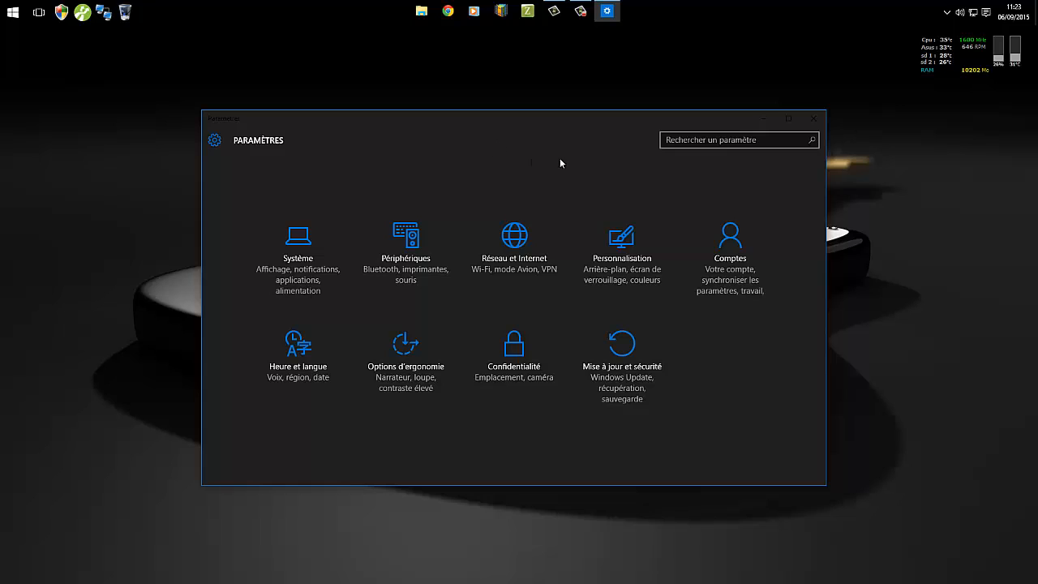
pyautogui.click(814, 118)
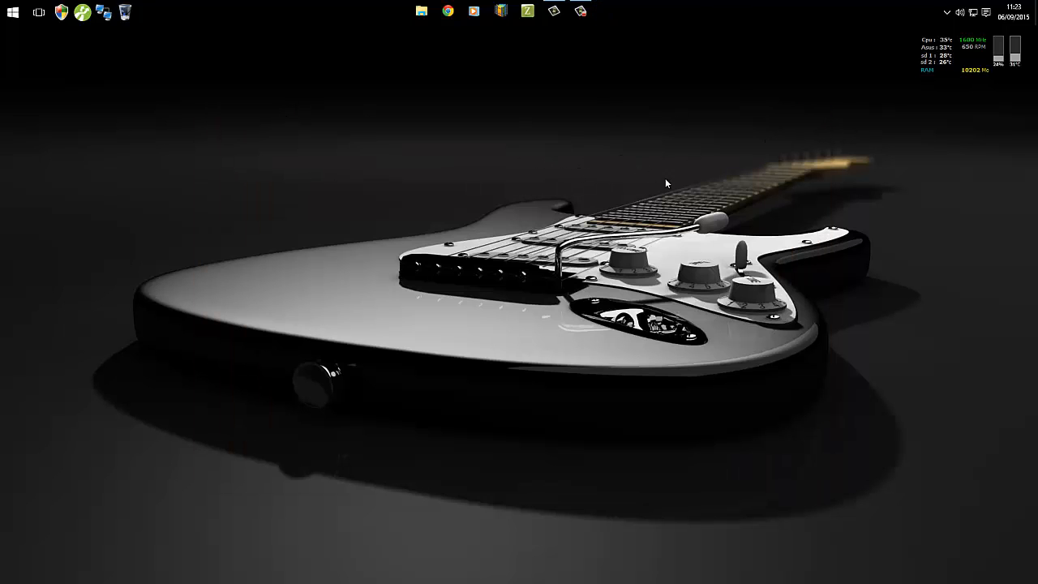
# Switch to Chrome, open a new tab and search Google for "dark theme windows 10".
pyautogui.click(448, 11)
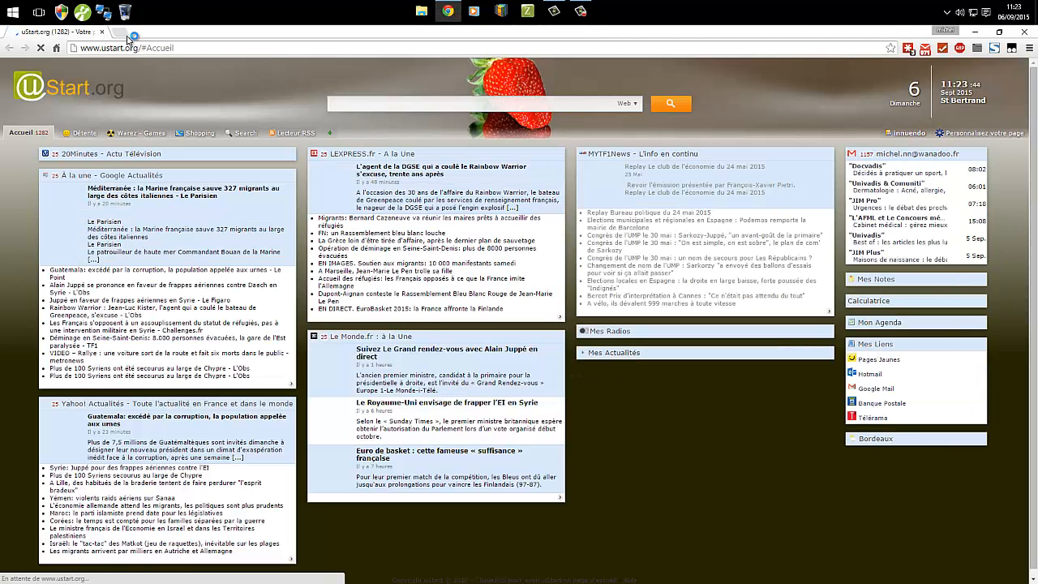
pyautogui.click(125, 34)
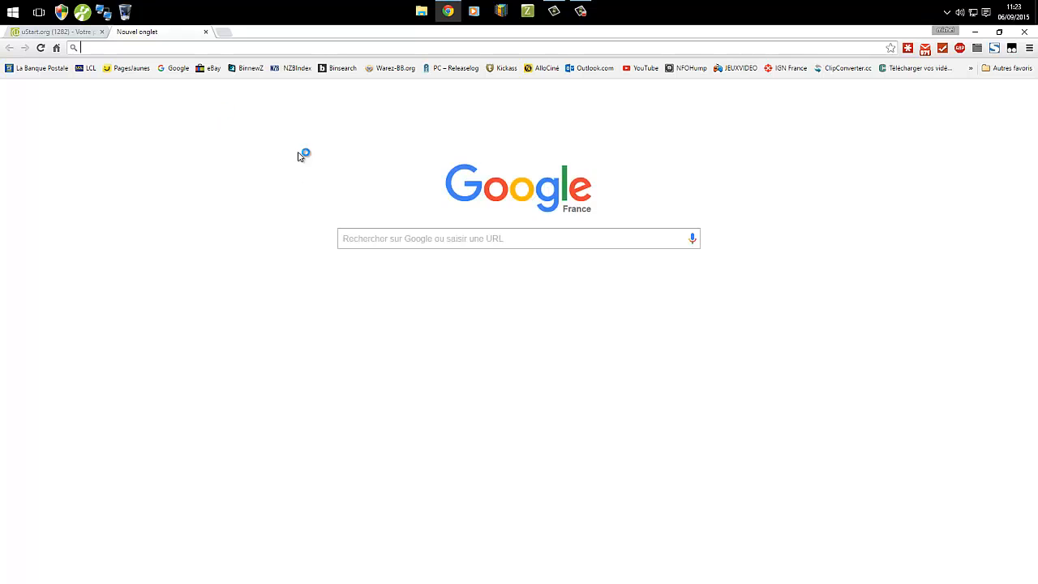
pyautogui.click(416, 239)
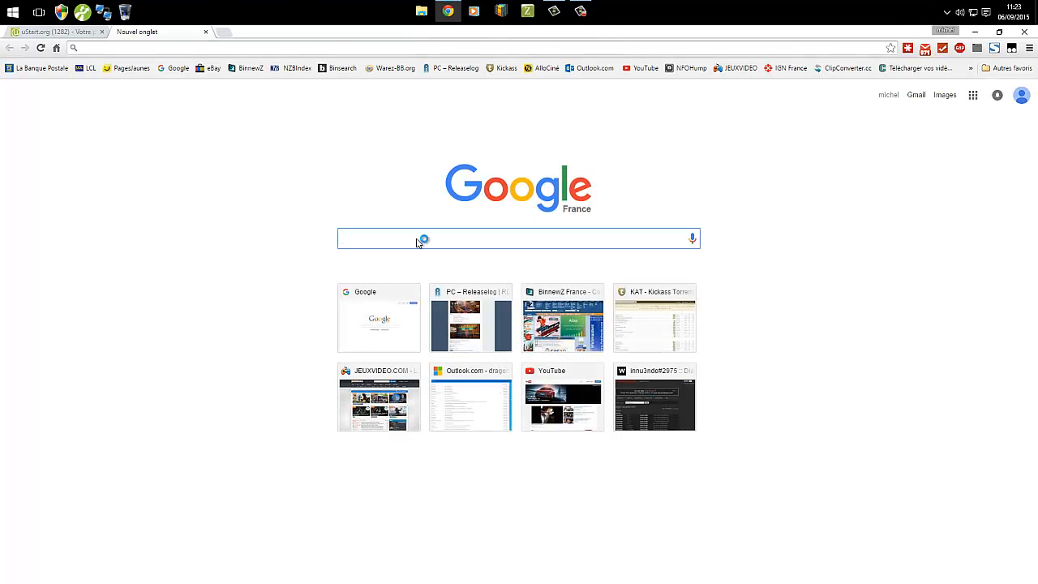
pyautogui.write('dark tehm')
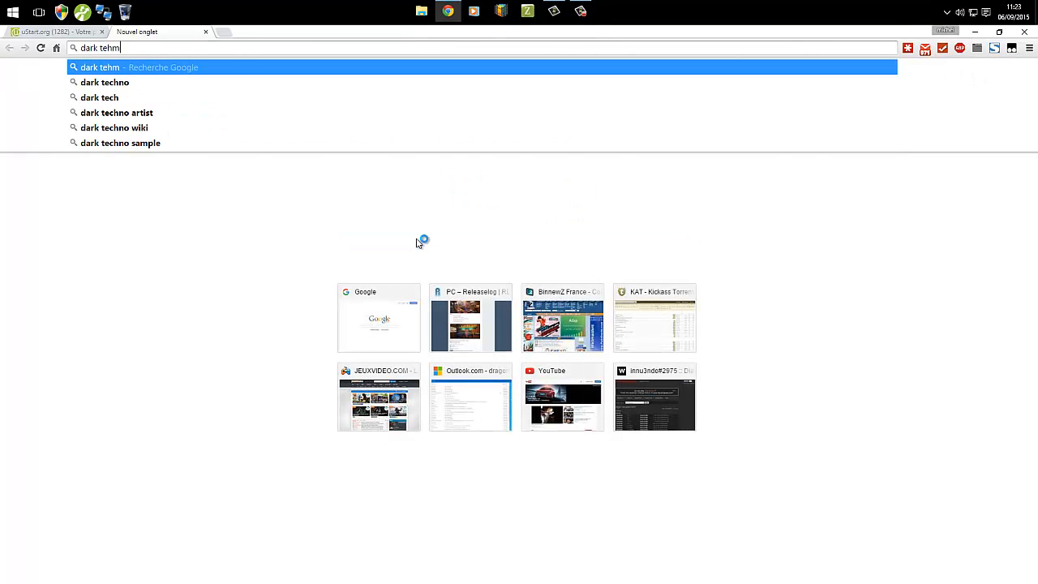
pyautogui.write('e windows 10')
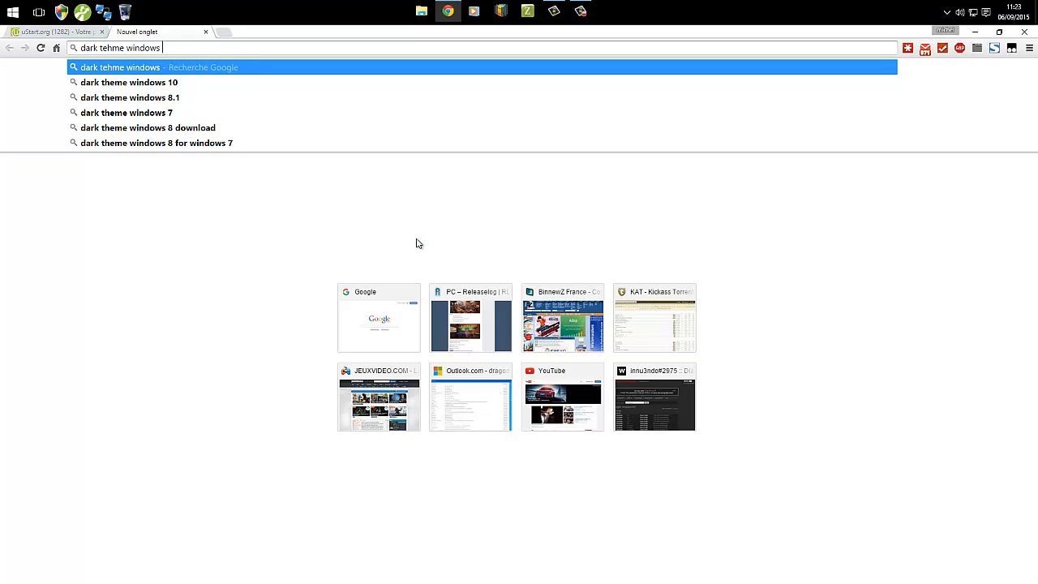
pyautogui.click(118, 82)
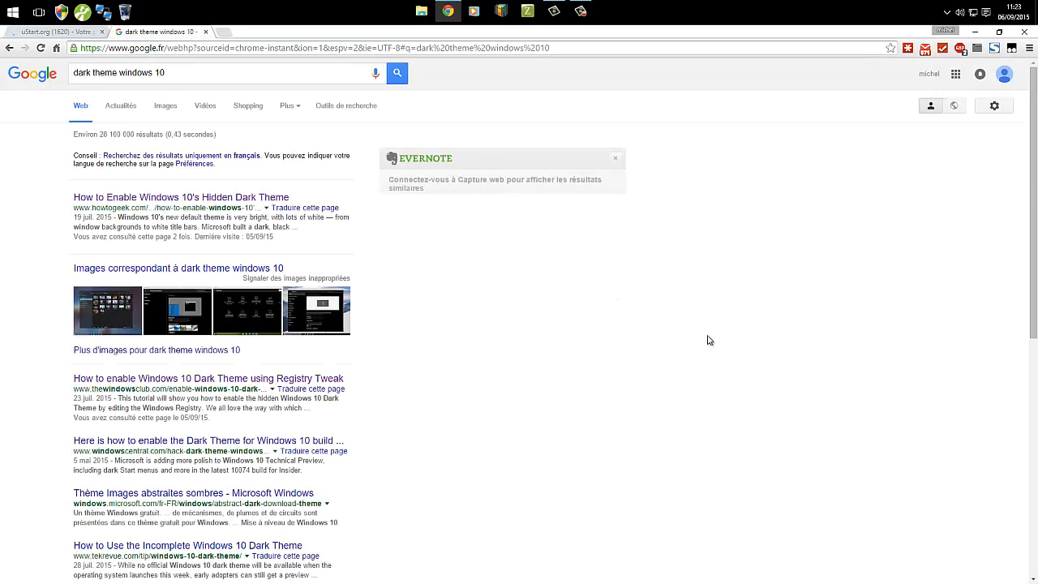
# Open the howtogeek.com result "How to Enable Windows 10's Hidden Dark Theme".
pyautogui.scroll(-1, 711, 341)
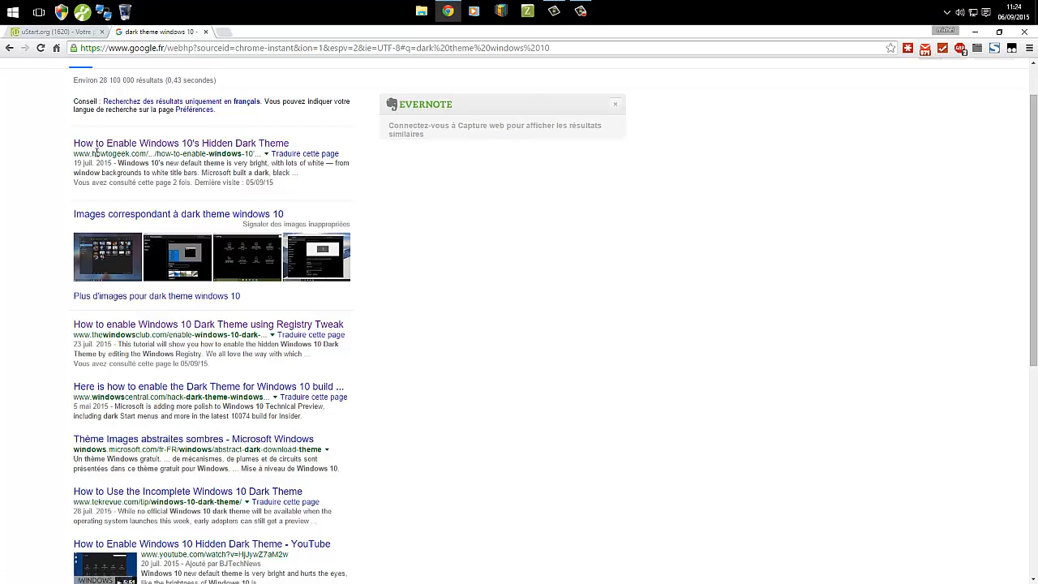
pyautogui.moveTo(92, 153); pyautogui.dragTo(145, 149)
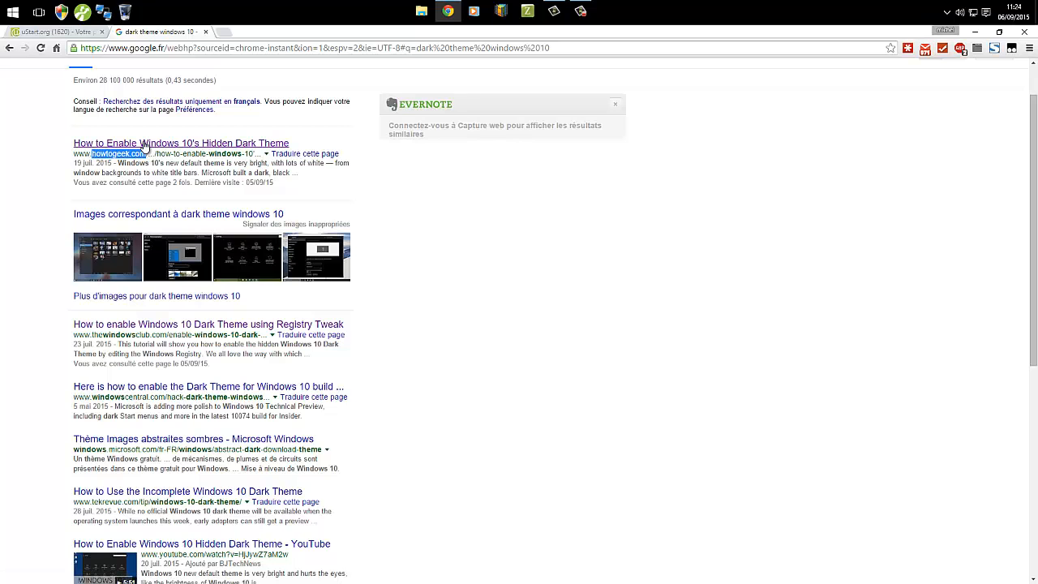
pyautogui.click(145, 144)
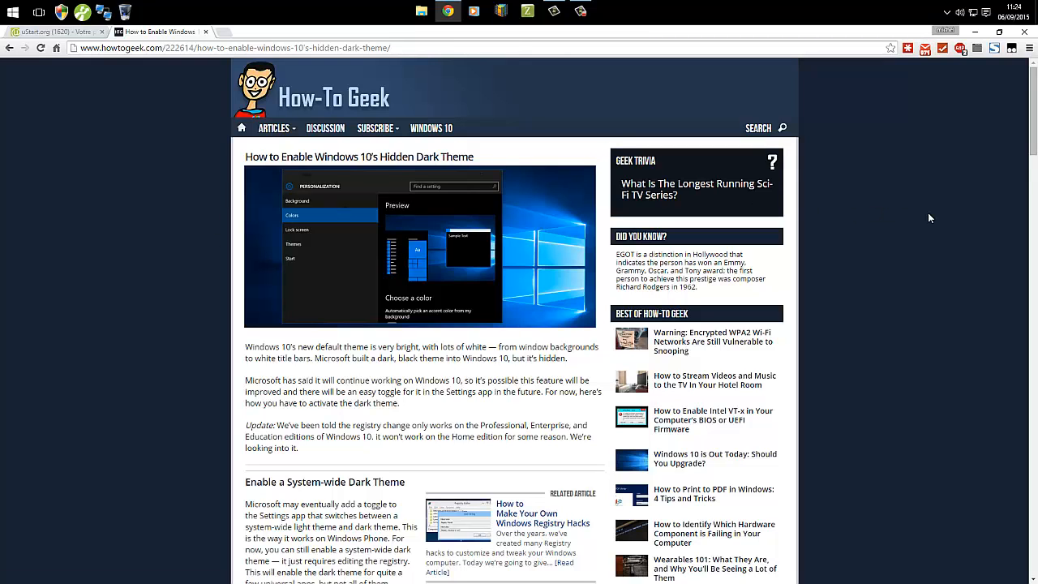
# Examine the article's instructions for the system-wide dark theme, including the AppsUseLightTheme registry keys to create by hand.
pyautogui.scroll(-8, 929, 218)
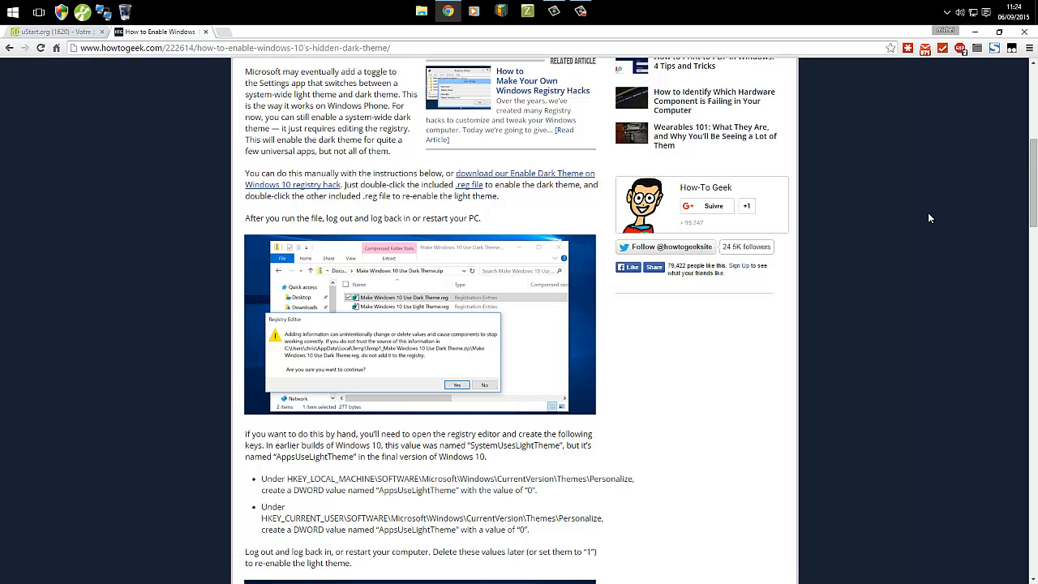
pyautogui.scroll(-6, 928, 217)
pyautogui.scroll(5, 928, 217)
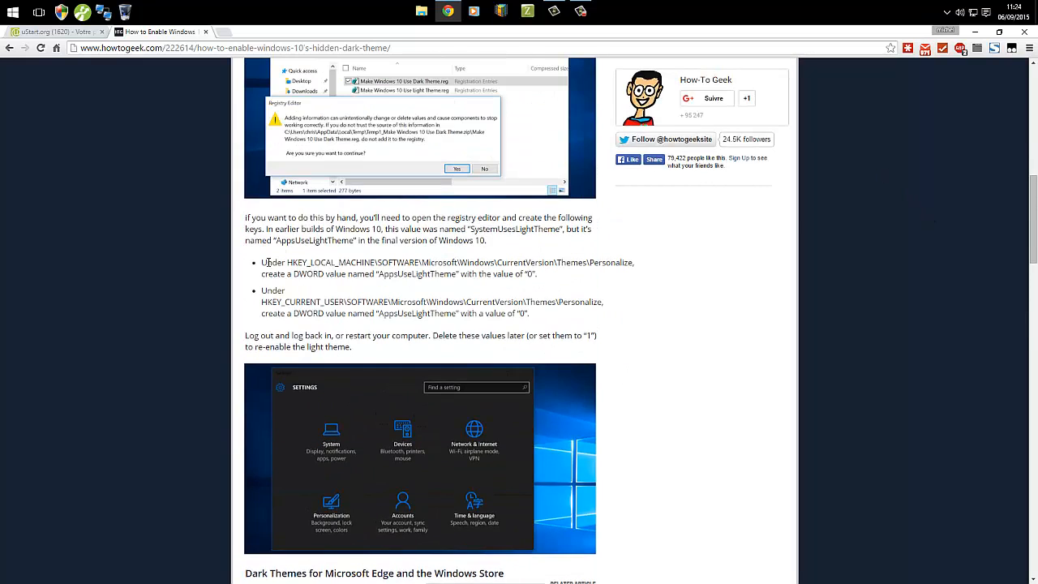
pyautogui.moveTo(263, 260); pyautogui.dragTo(609, 317)
pyautogui.scroll(3, 933, 400)
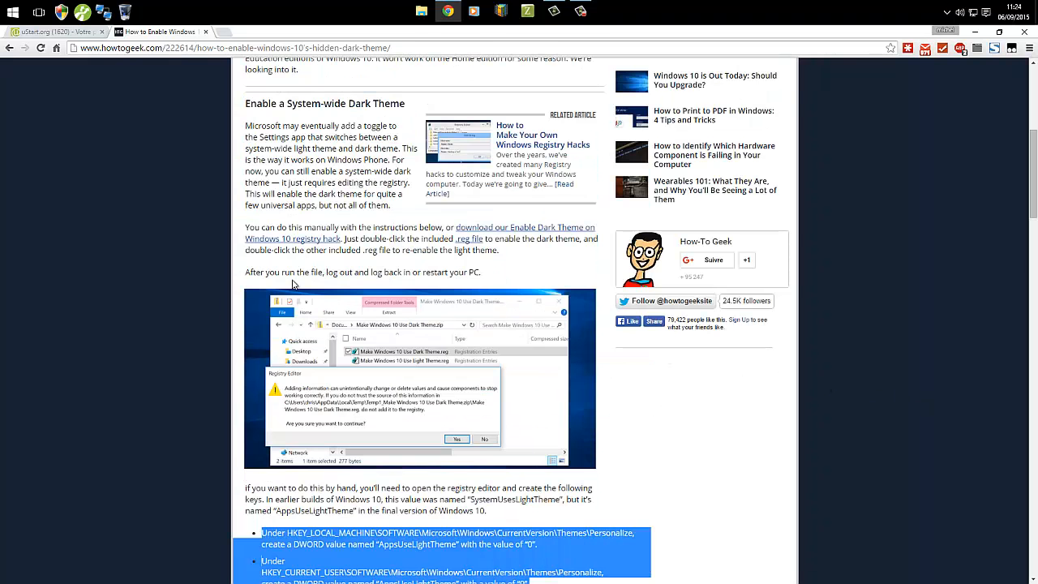
pyautogui.scroll(4, 109, 243)
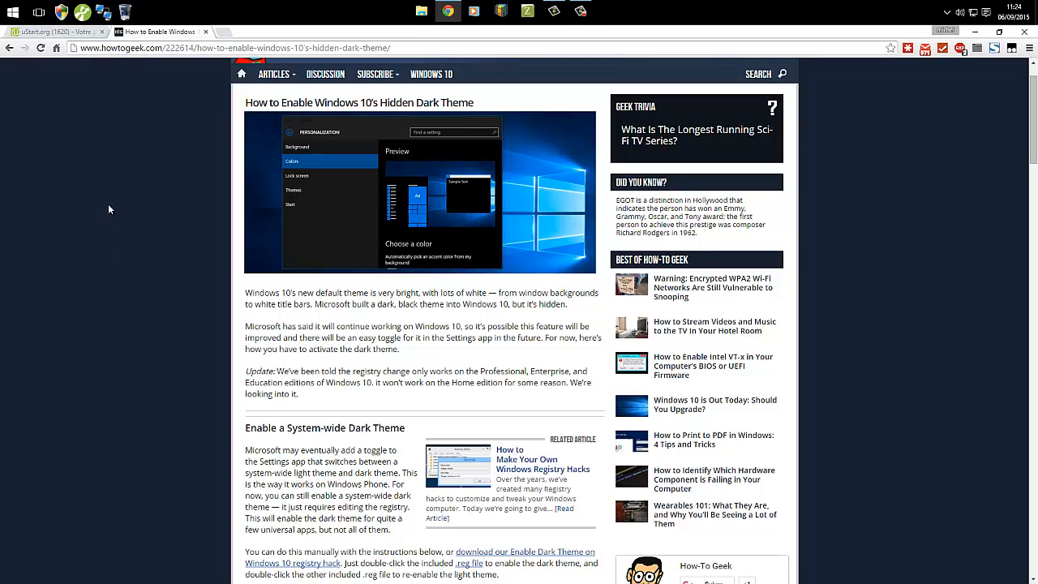
pyautogui.scroll(1, 109, 209)
pyautogui.scroll(-3, 97, 283)
pyautogui.scroll(-2, 329, 331)
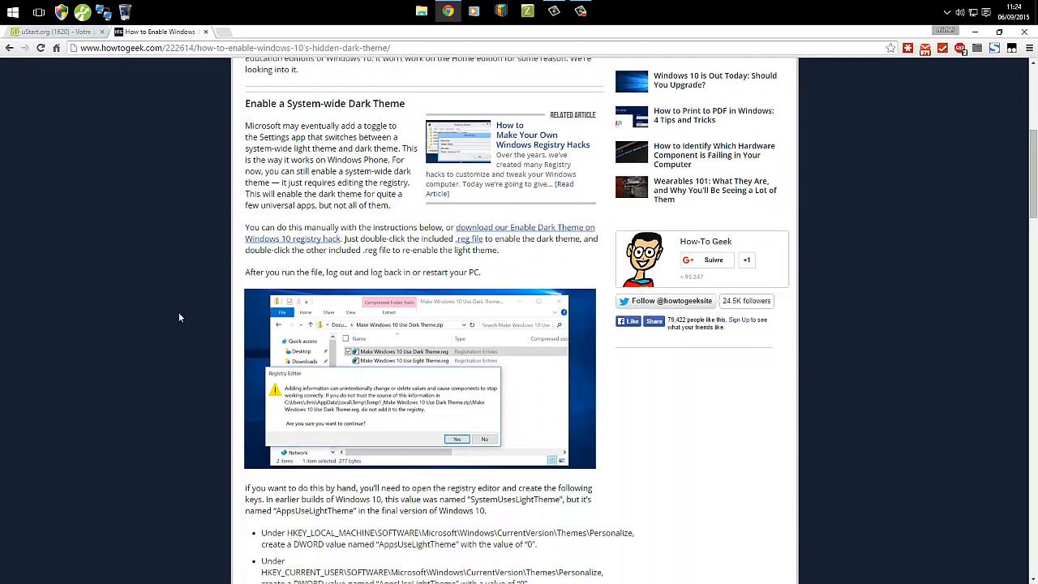
# Download the Enable Dark Theme registry hack, open the zip archive and widen the Nom column to show full file names.
pyautogui.click(504, 233)
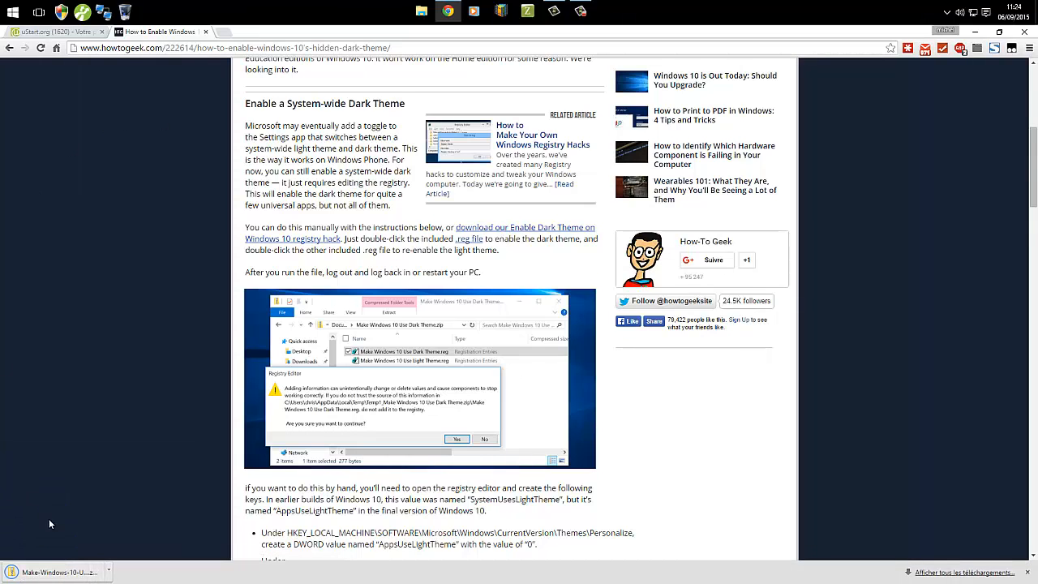
pyautogui.click(49, 572)
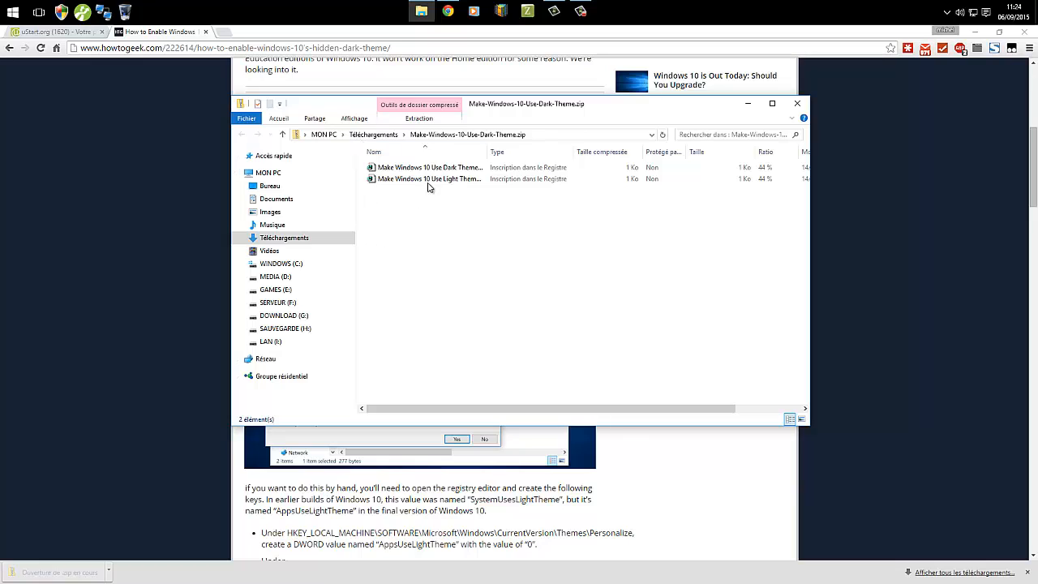
pyautogui.doubleClick(486, 152)
pyautogui.moveTo(531, 158); pyautogui.dragTo(581, 213)
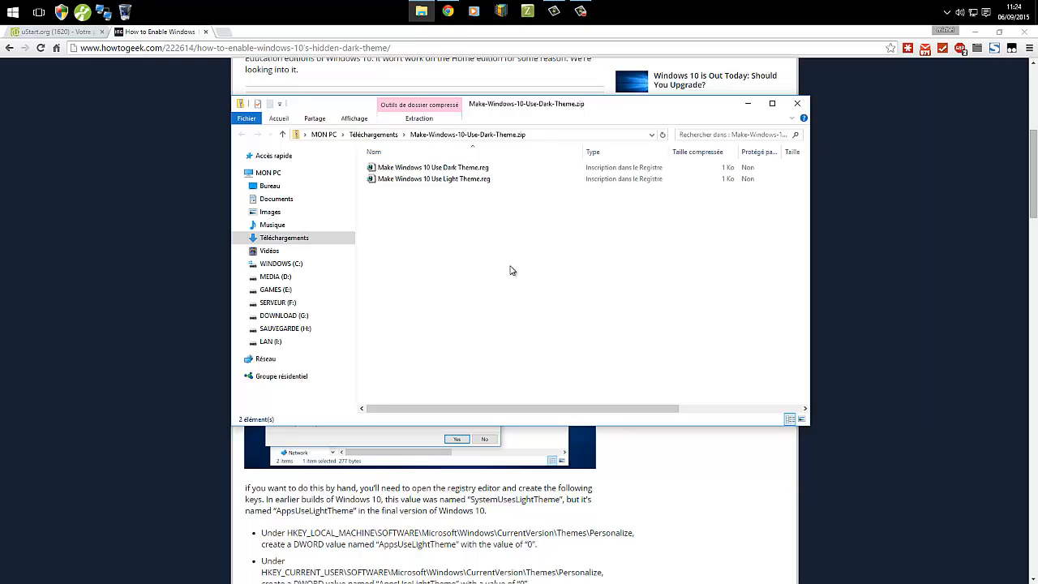
pyautogui.rightClick(436, 168)
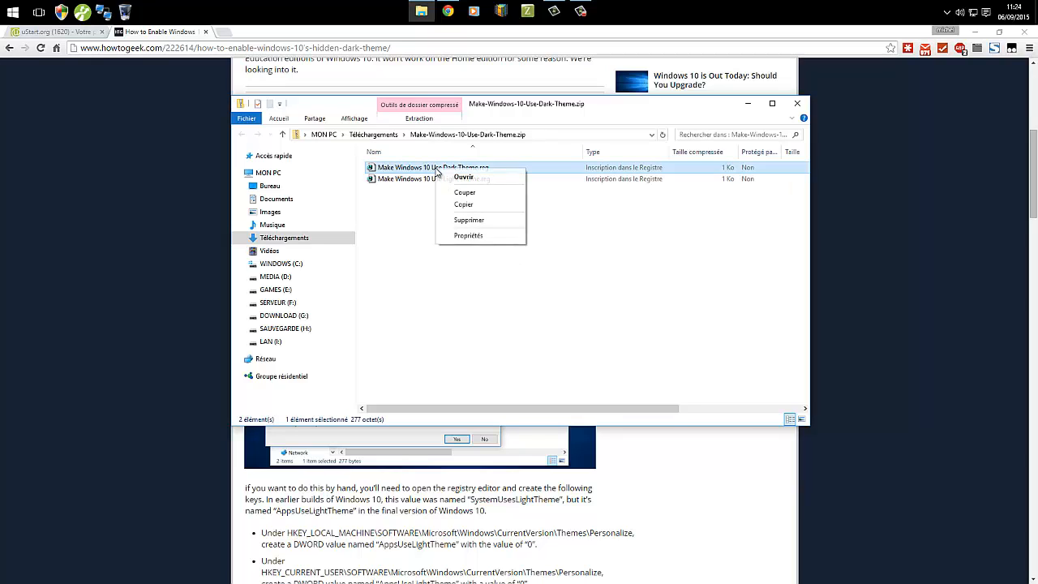
pyautogui.click(412, 230)
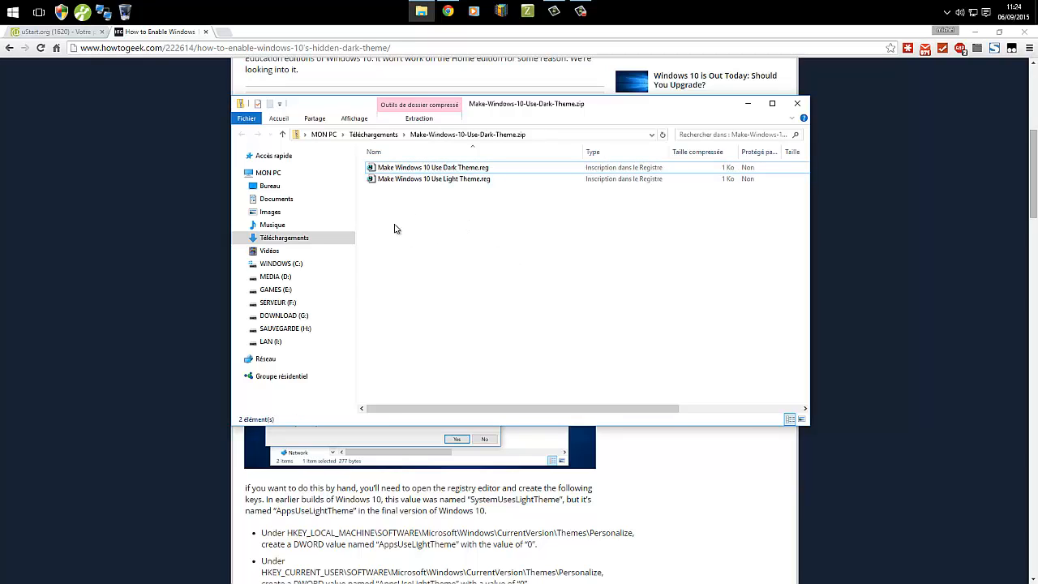
pyautogui.rightClick(449, 170)
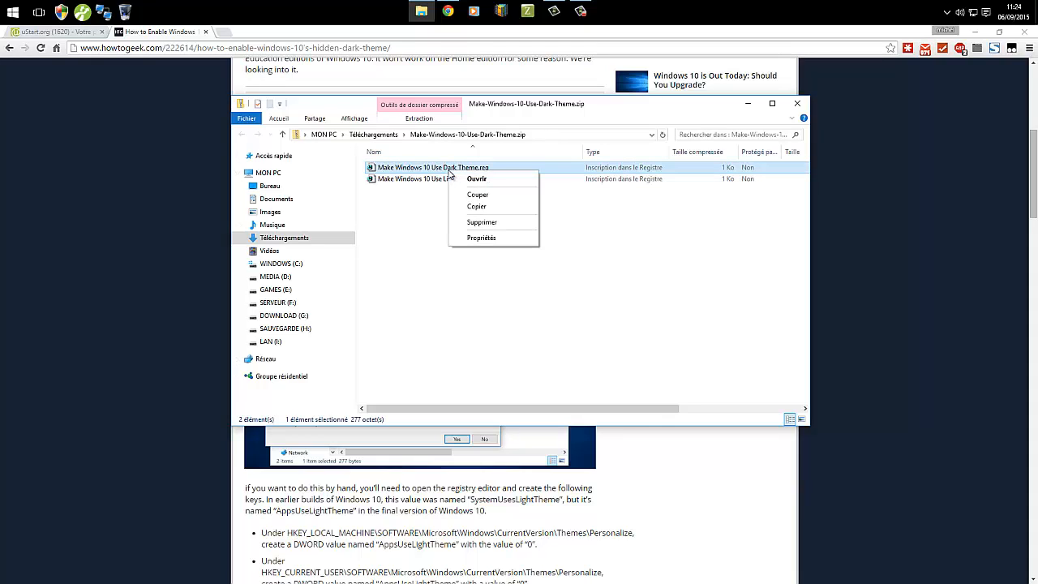
pyautogui.click(408, 215)
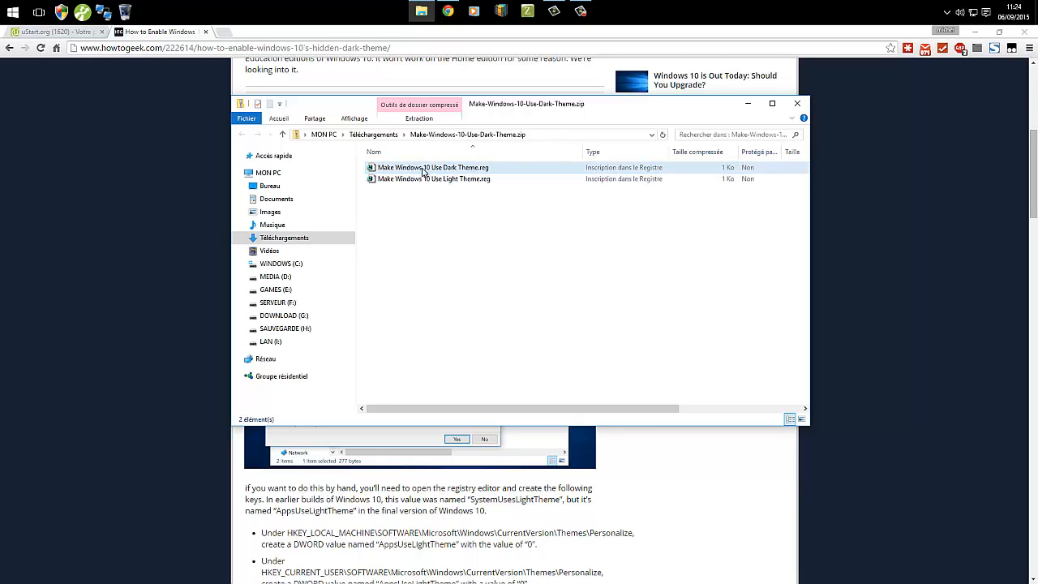
pyautogui.rightClick(476, 170)
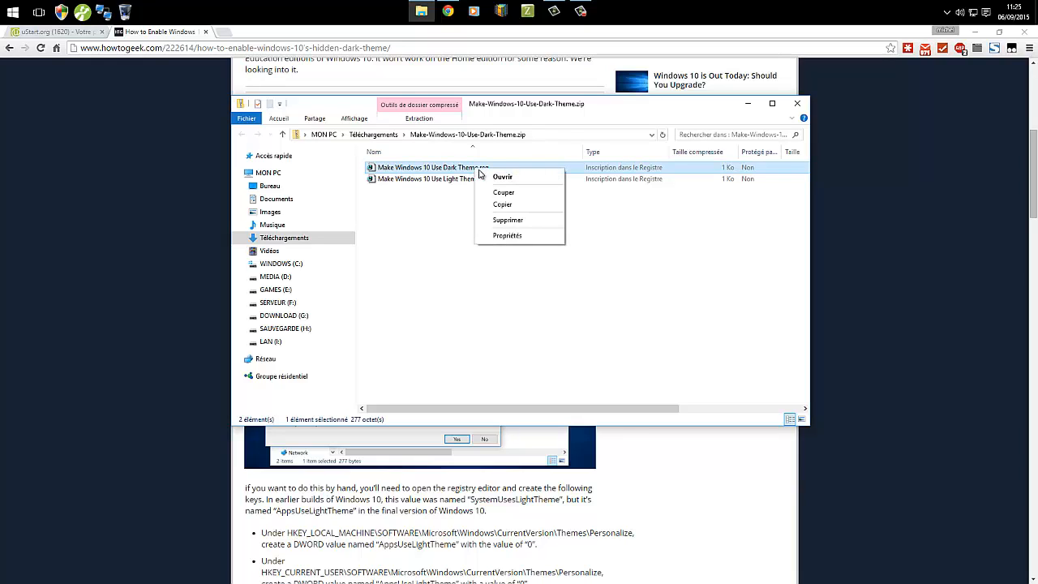
pyautogui.click(430, 236)
pyautogui.click(408, 181)
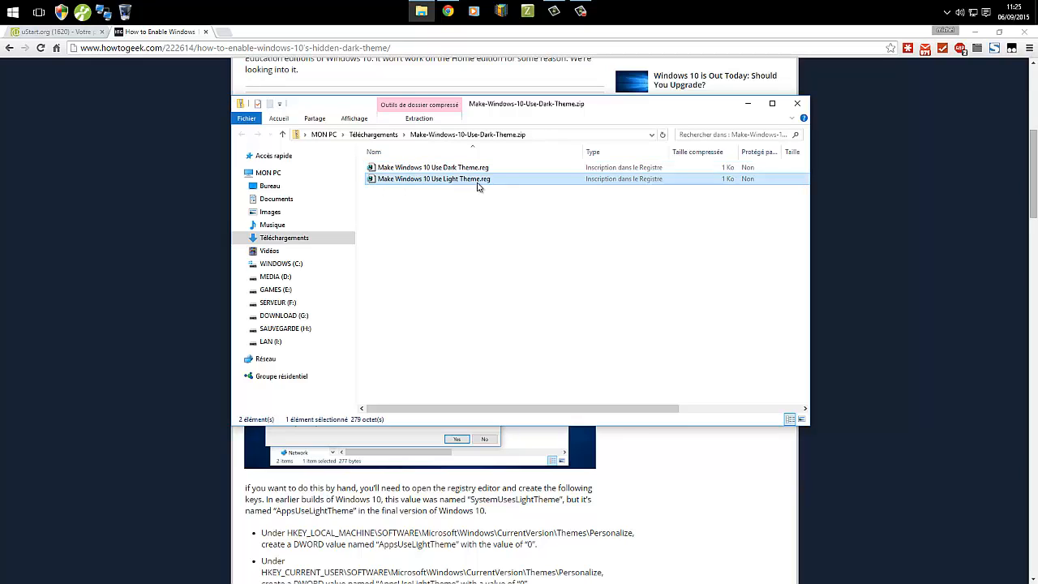
# Run Make Windows 10 Use Dark Theme.reg past the security warning and decline adding its information to the registry.
pyautogui.rightClick(451, 171)
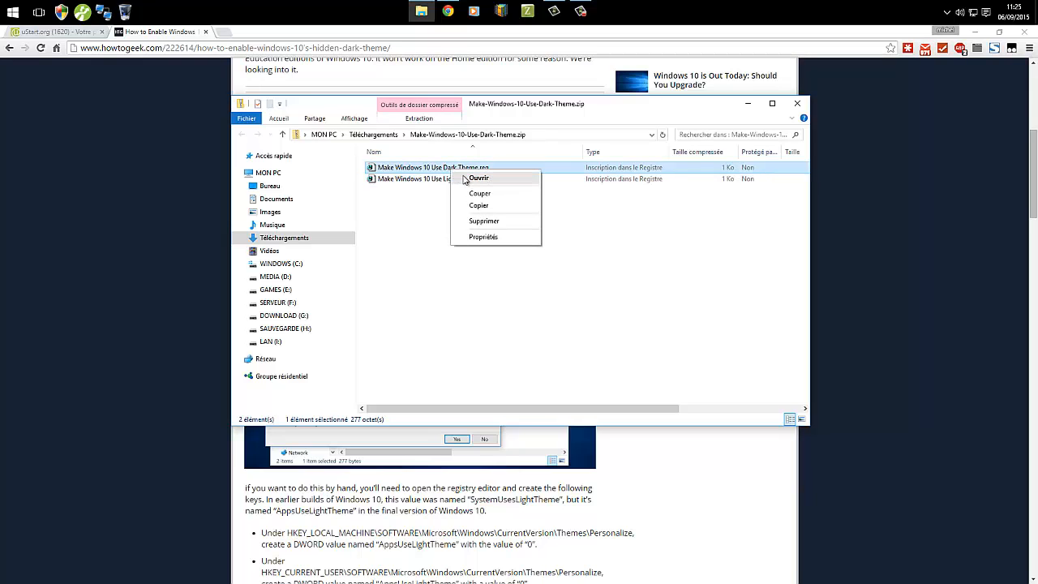
pyautogui.click(479, 178)
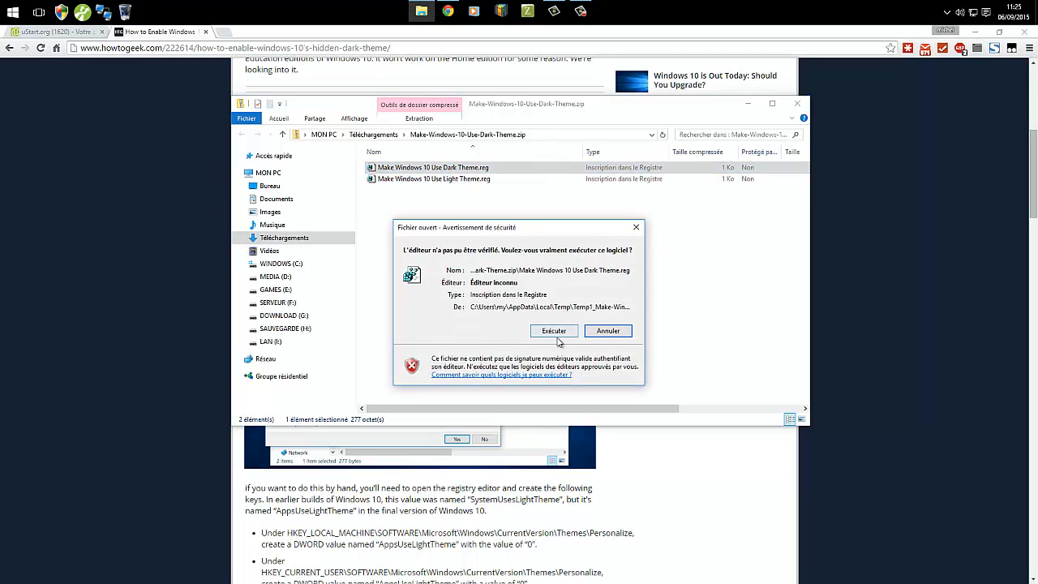
pyautogui.click(556, 336)
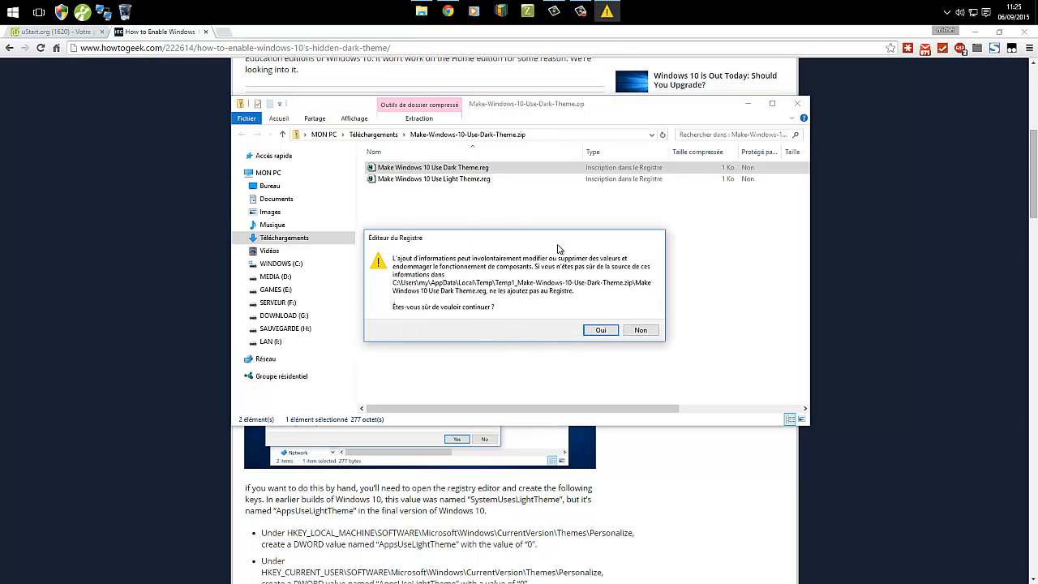
pyautogui.click(642, 330)
# Close the archive window and the browser to return to the desktop.
pyautogui.click(796, 104)
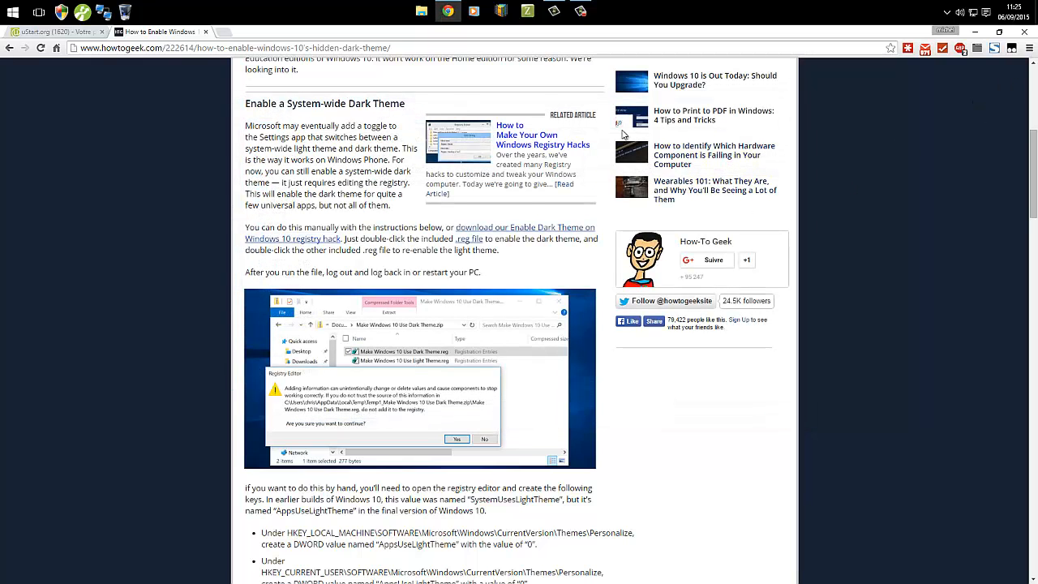
pyautogui.moveTo(1014, 140); pyautogui.dragTo(1016, 122)
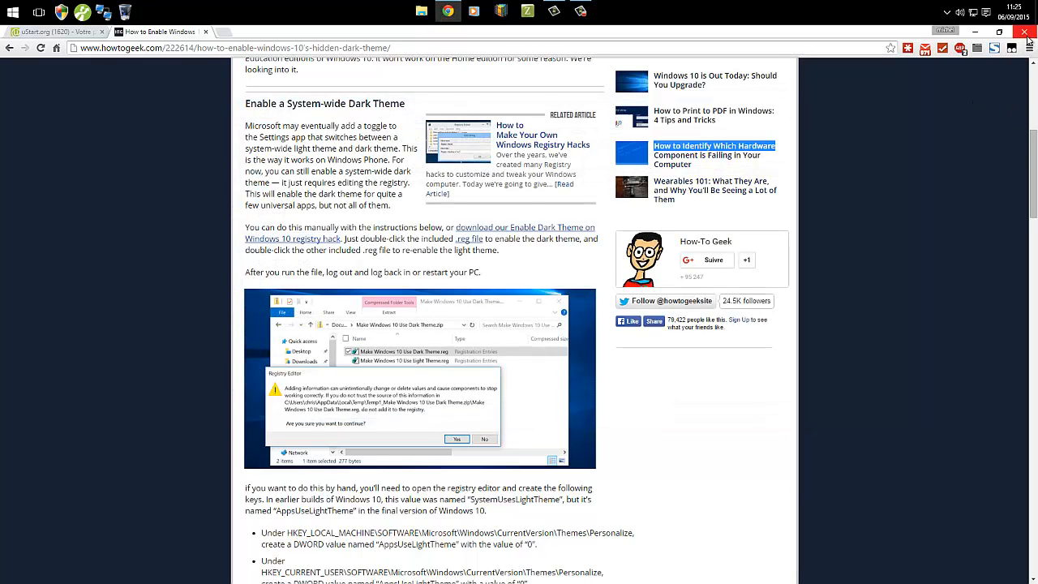
pyautogui.click(1025, 31)
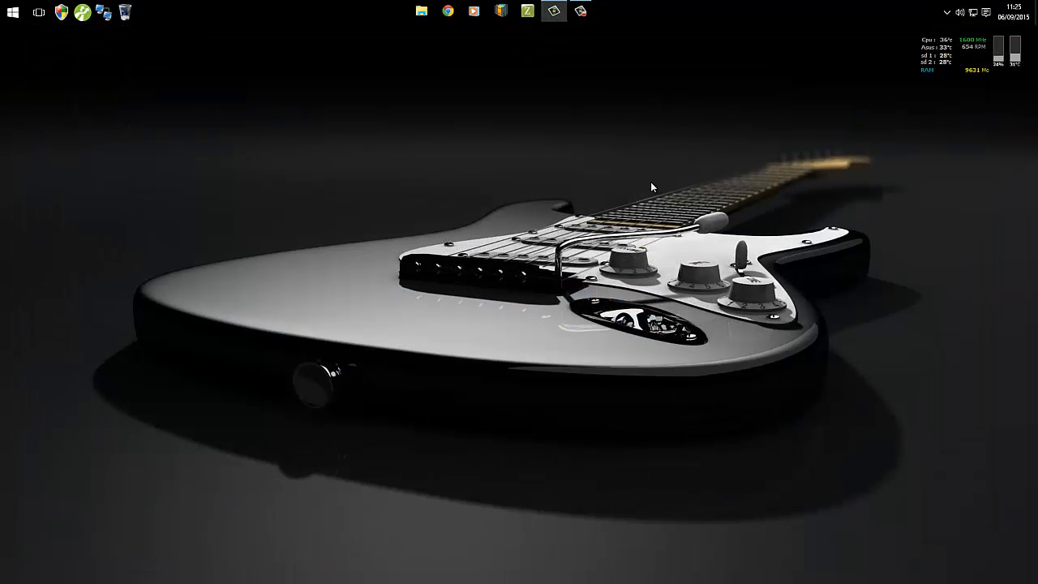
# Open all settings from the notification center, view the Réseau et Internet page in the dark theme, and close the settings.
pyautogui.click(986, 12)
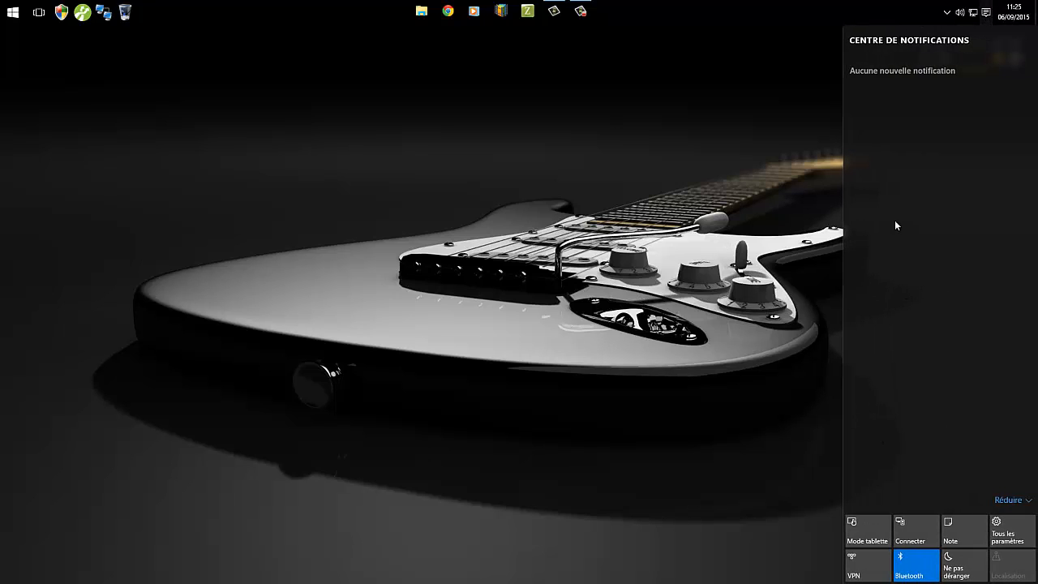
pyautogui.click(1010, 531)
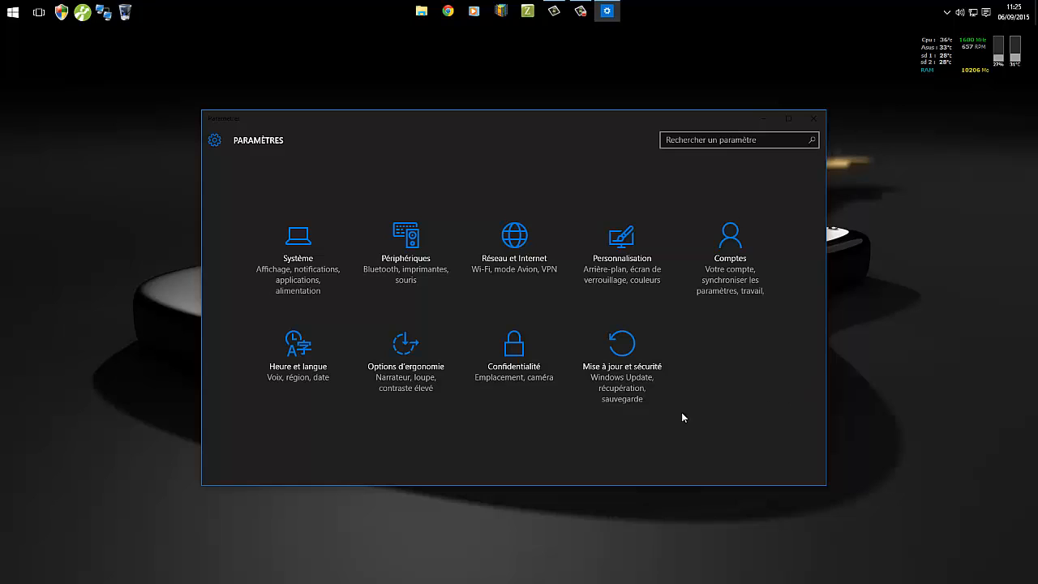
pyautogui.moveTo(504, 123)
pyautogui.mouseDown()
pyautogui.moveTo(516, 131)
pyautogui.moveTo(436, 136)
pyautogui.moveTo(384, 109)
pyautogui.moveTo(568, 117)
pyautogui.moveTo(501, 119)
pyautogui.mouseUp()
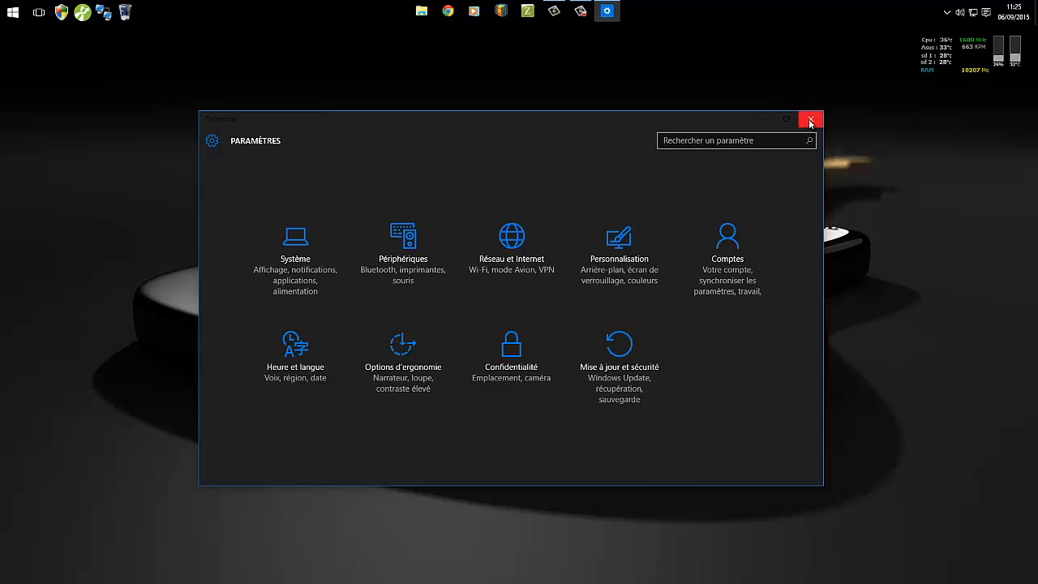
pyautogui.click(512, 258)
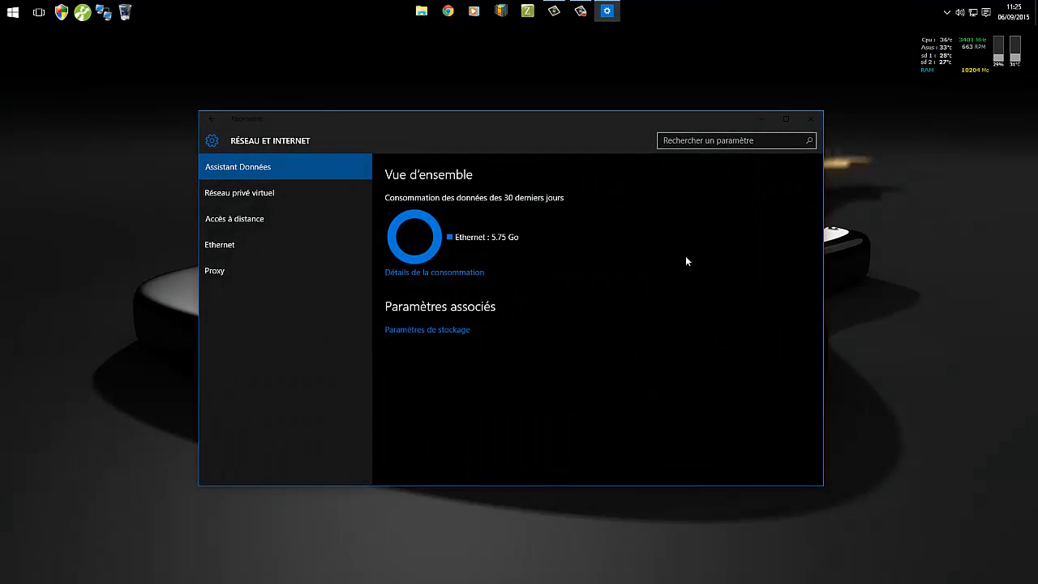
pyautogui.click(211, 119)
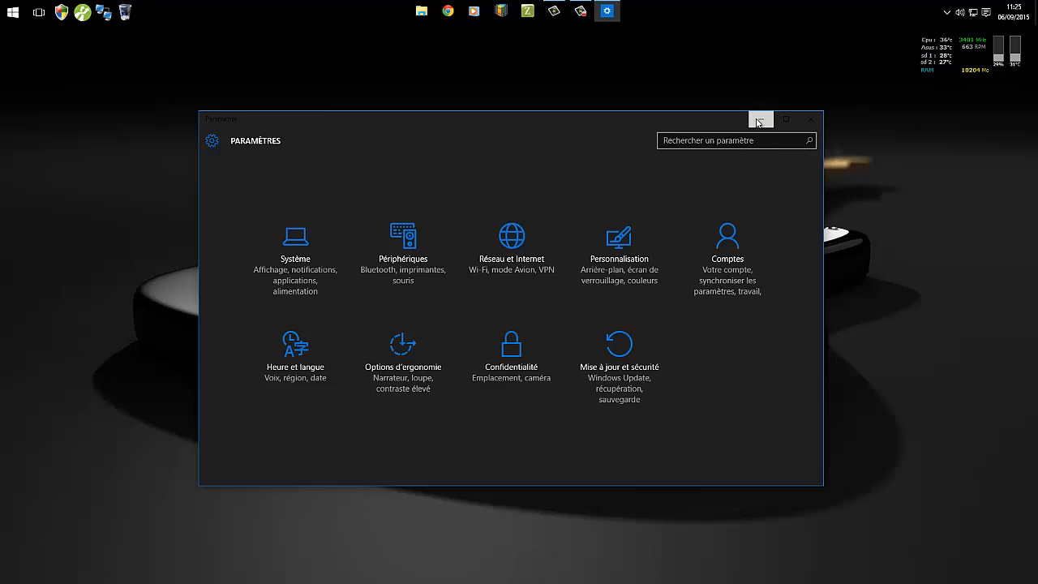
pyautogui.click(811, 120)
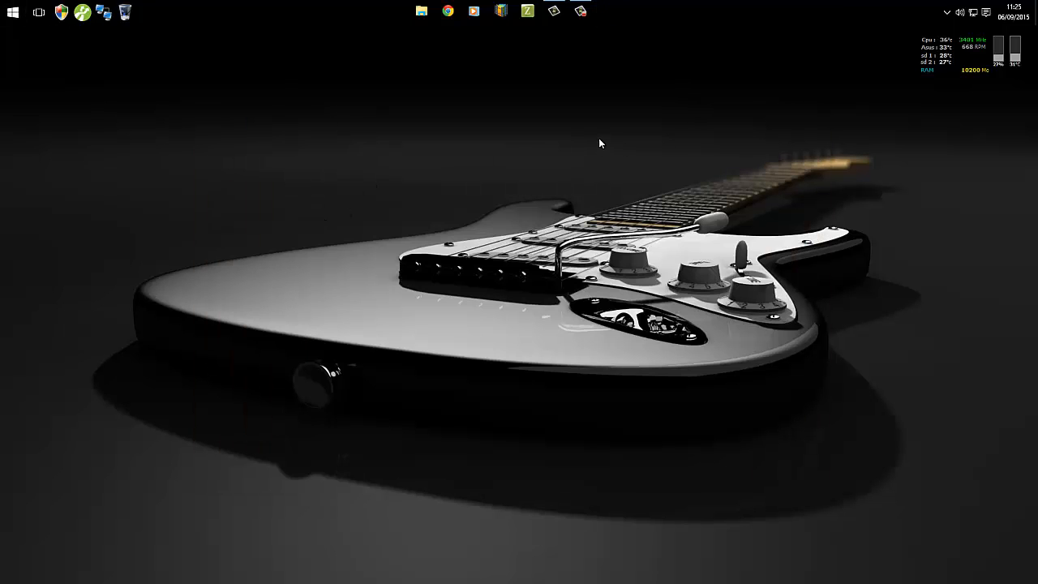
# Set the desktop background to the beach picture with rocks in the Personnalisation settings and close the settings.
pyautogui.rightClick(546, 100)
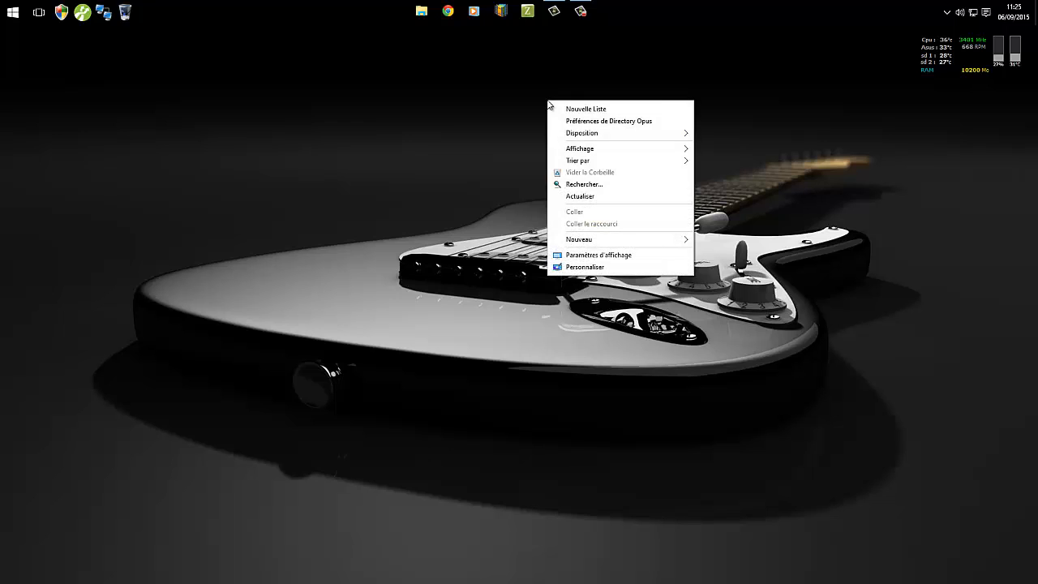
pyautogui.click(610, 267)
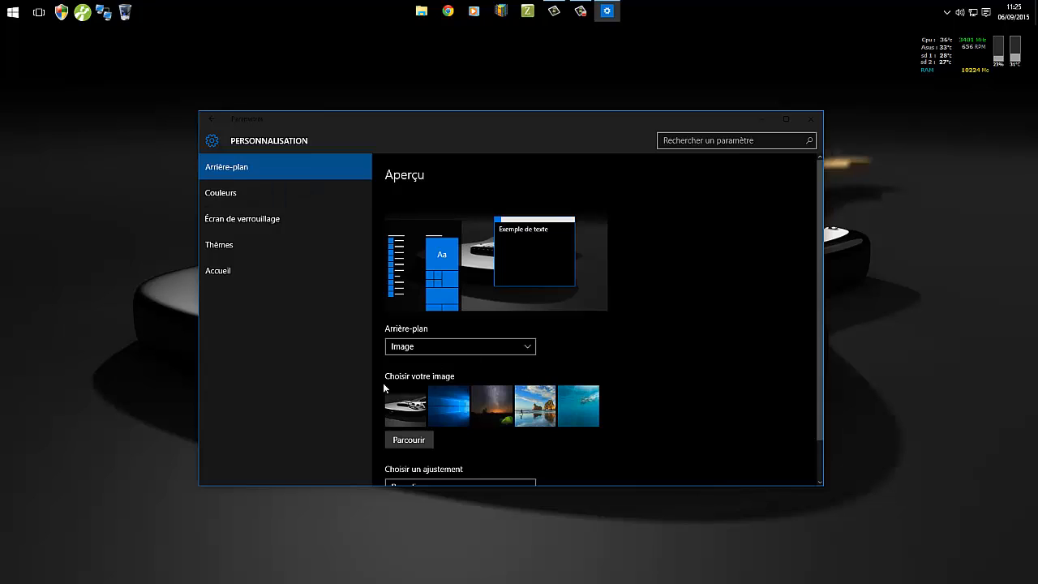
pyautogui.click(535, 406)
pyautogui.click(810, 119)
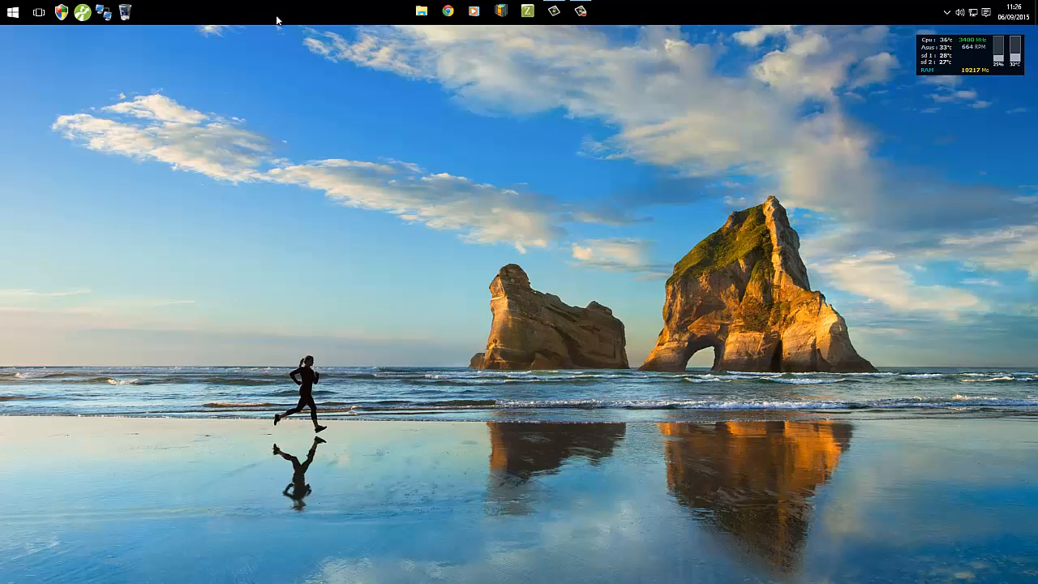
pyautogui.rightClick(250, 9)
pyautogui.click(166, 156)
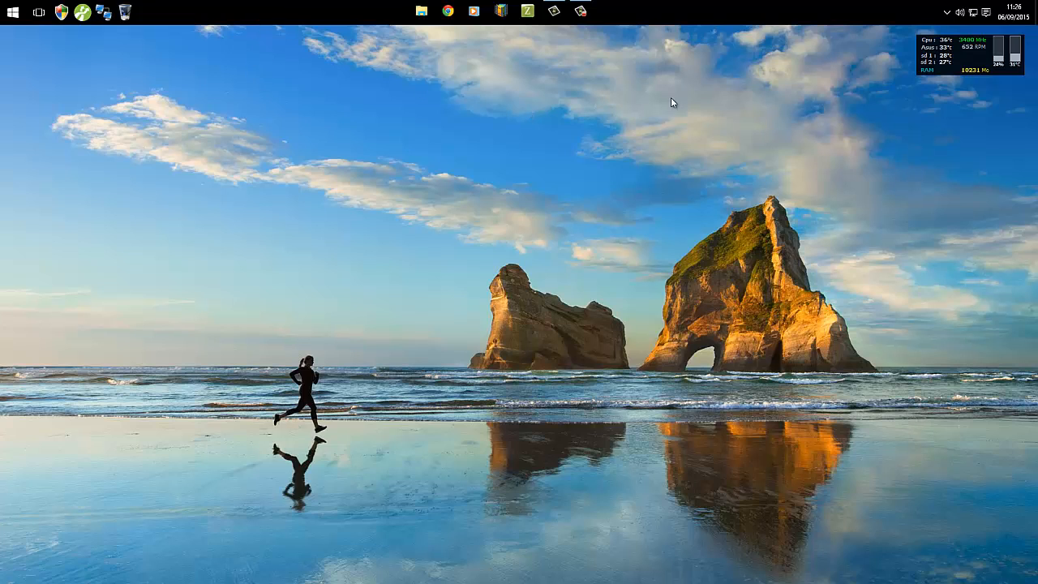
# Open Chrome with a new tab and search Google for "startisback".
pyautogui.click(448, 10)
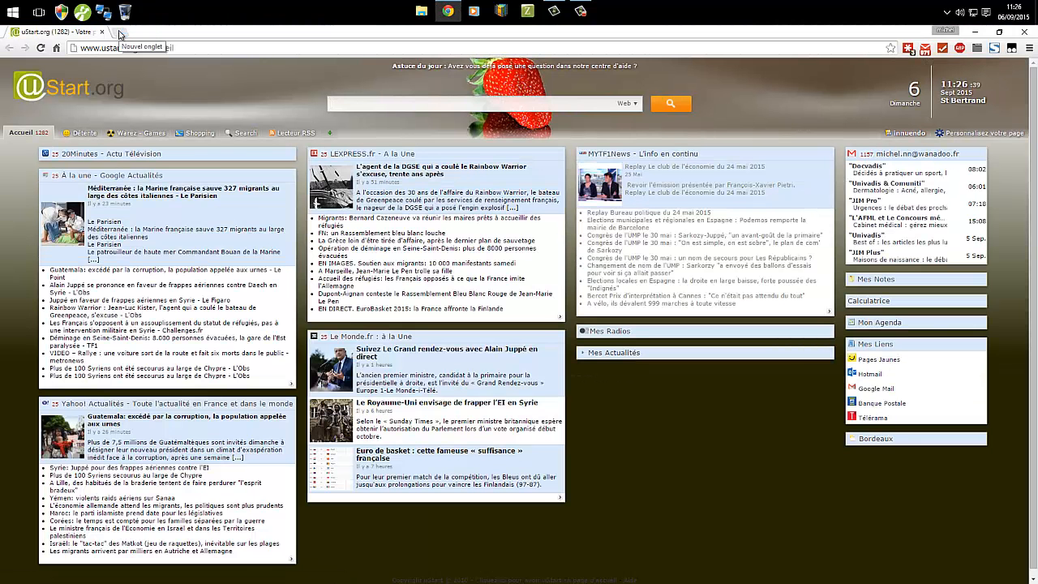
pyautogui.click(118, 34)
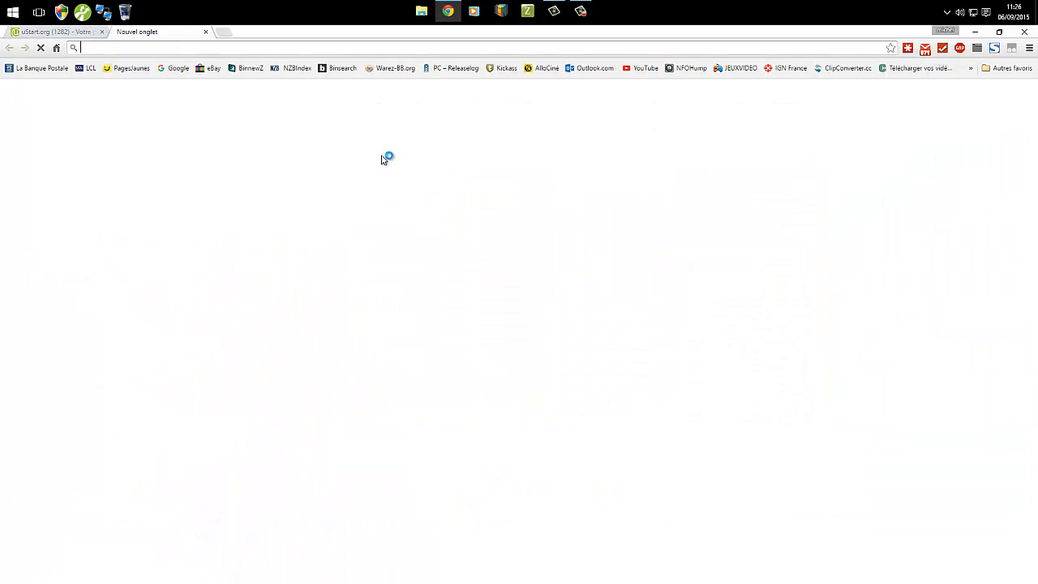
pyautogui.click(371, 244)
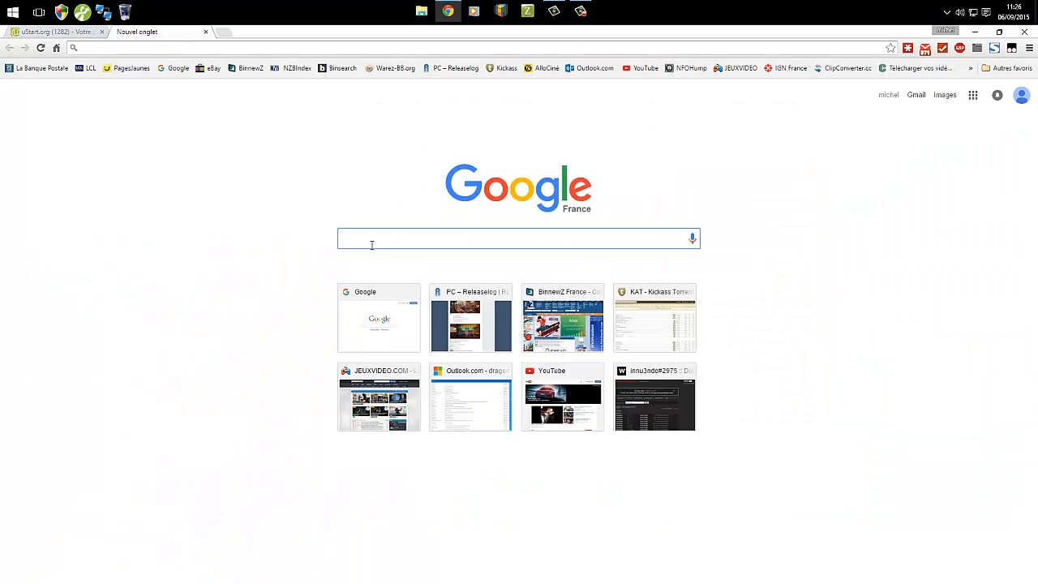
pyautogui.write('start')
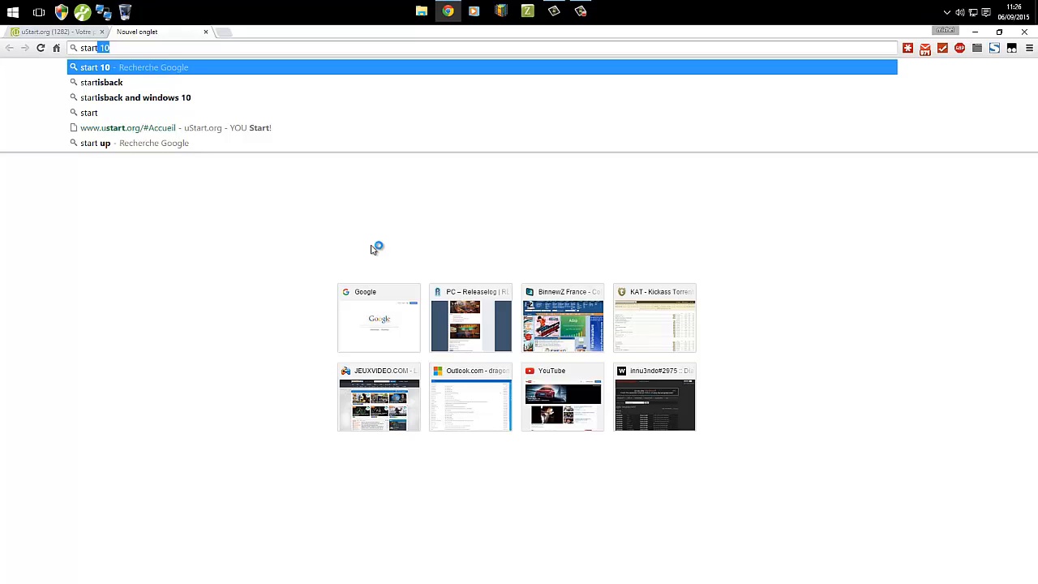
pyautogui.write('bac')
pyautogui.press('BackSpace')
pyautogui.press('BackSpace')
pyautogui.press('BackSpace')
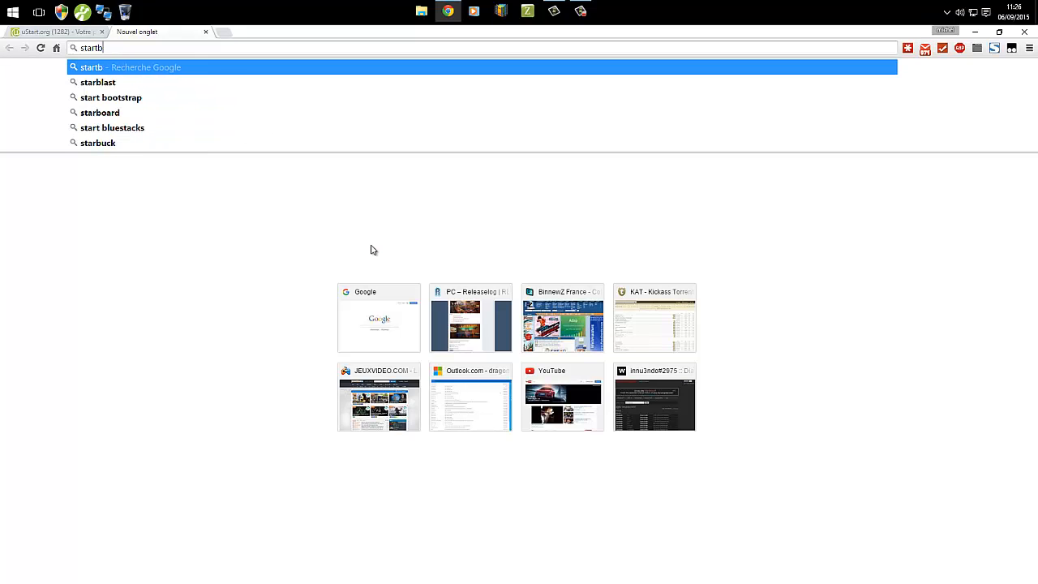
pyautogui.write('isback')
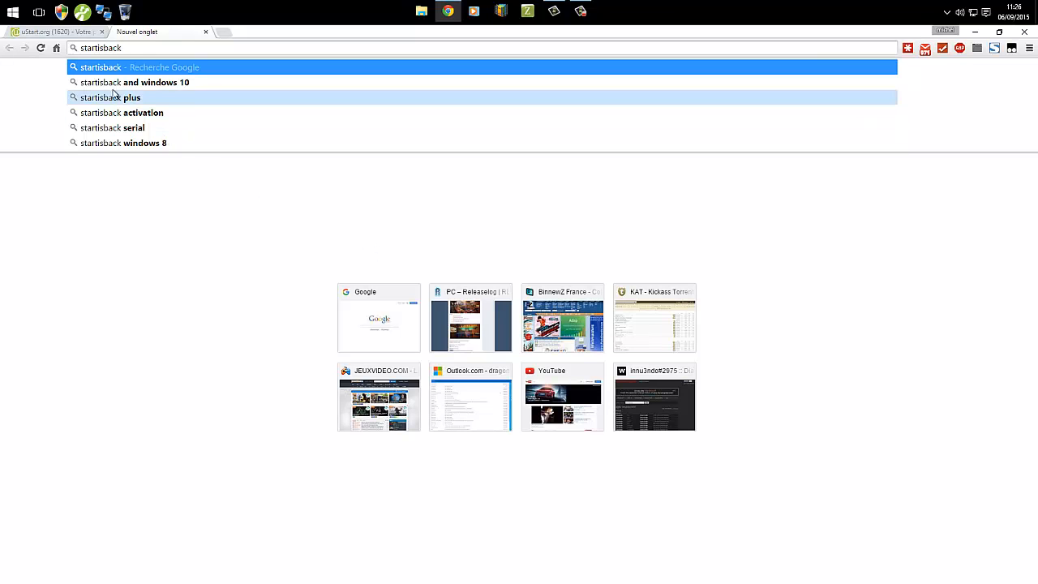
pyautogui.click(97, 69)
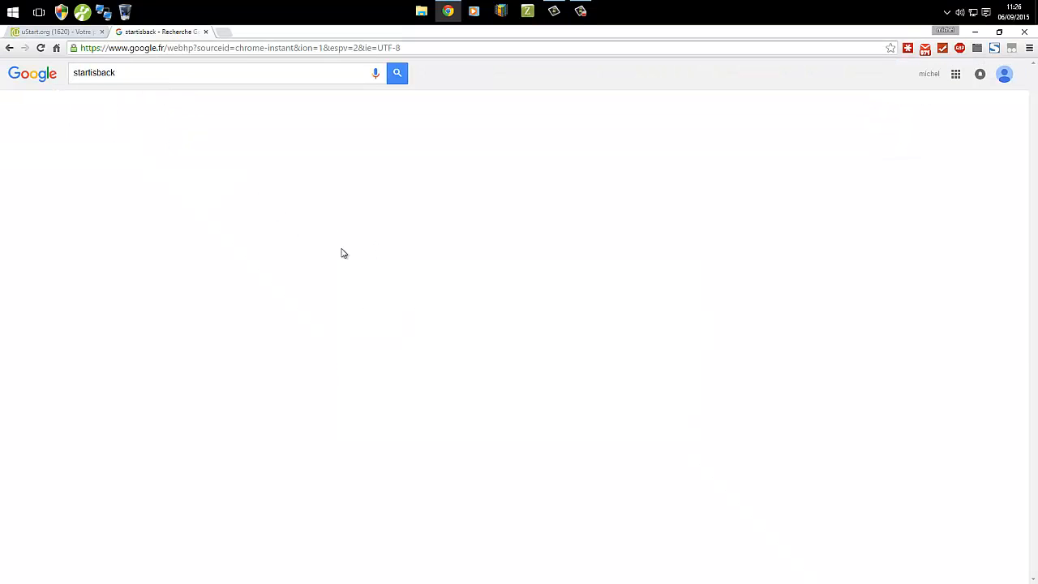
# Minimise the browser and look through the complete list of installed apps in the Windows 10 Start menu.
pyautogui.click(12, 13)
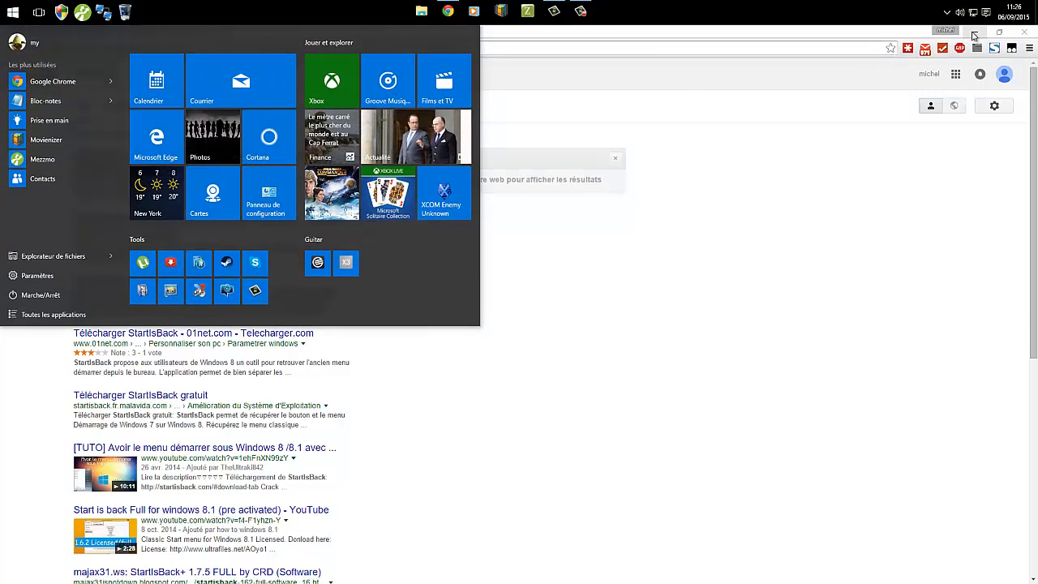
pyautogui.click(974, 32)
pyautogui.click(12, 12)
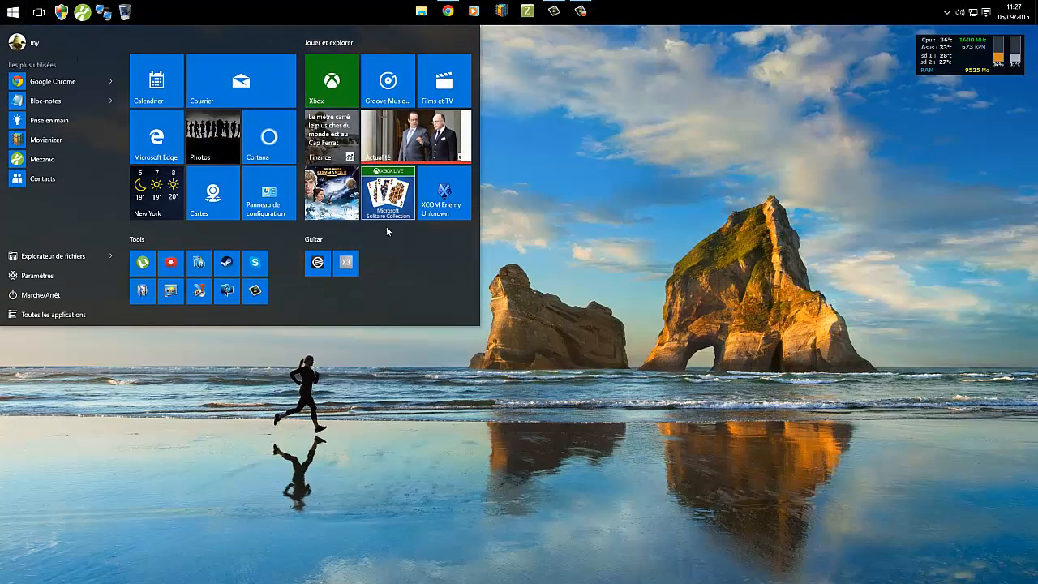
pyautogui.click(44, 314)
pyautogui.scroll(-5, 75, 164)
pyautogui.scroll(-8, 76, 159)
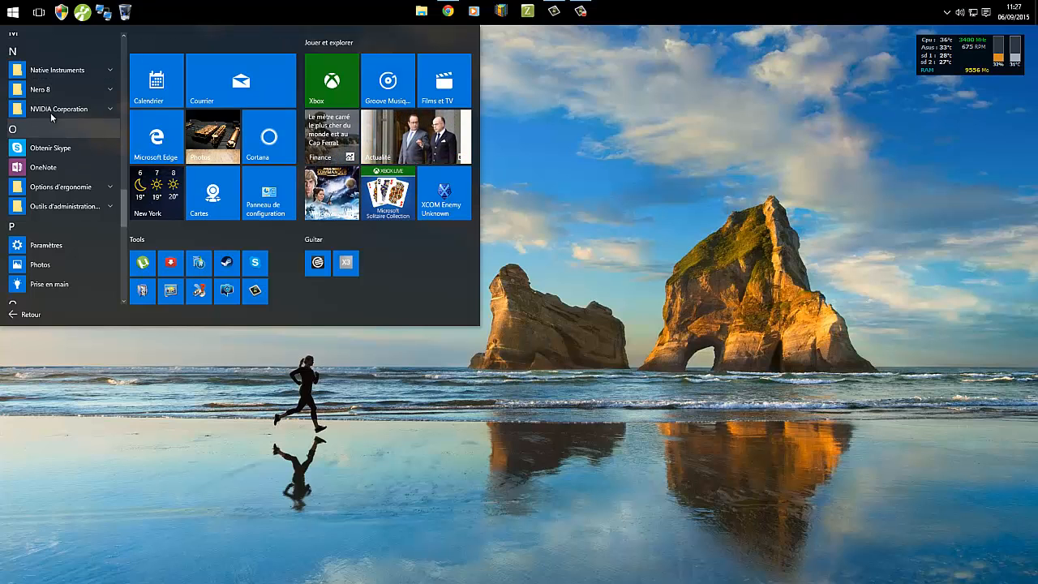
pyautogui.scroll(-3, 85, 178)
pyautogui.scroll(12, 85, 183)
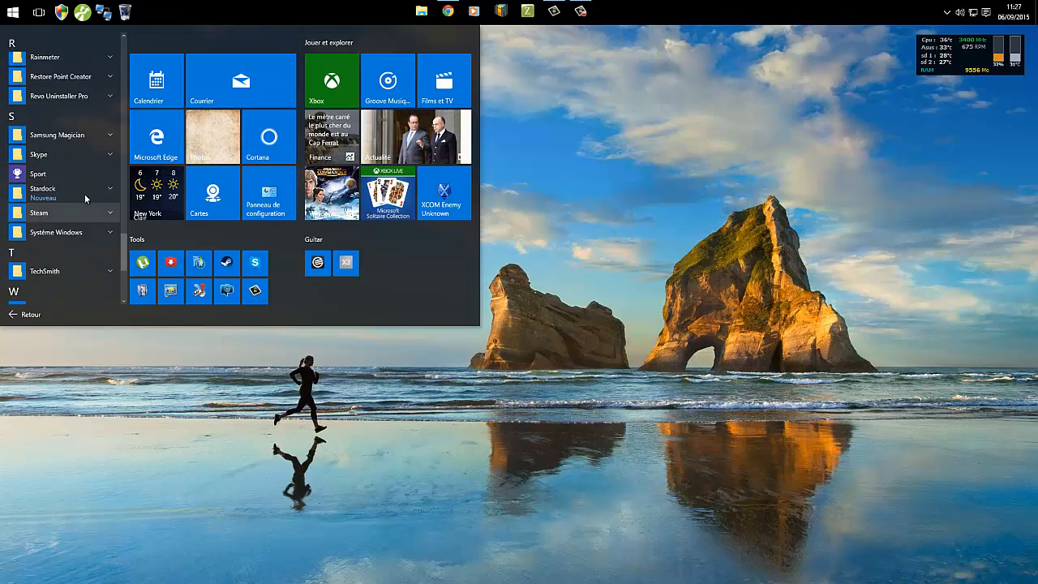
pyautogui.scroll(4, 92, 190)
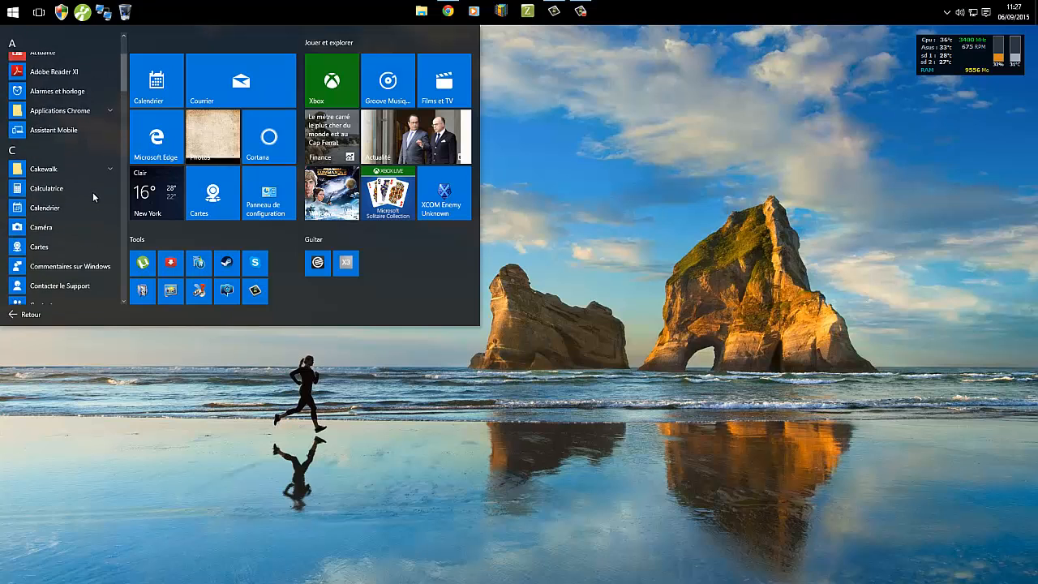
pyautogui.scroll(-8, 94, 155)
pyautogui.scroll(-8, 89, 180)
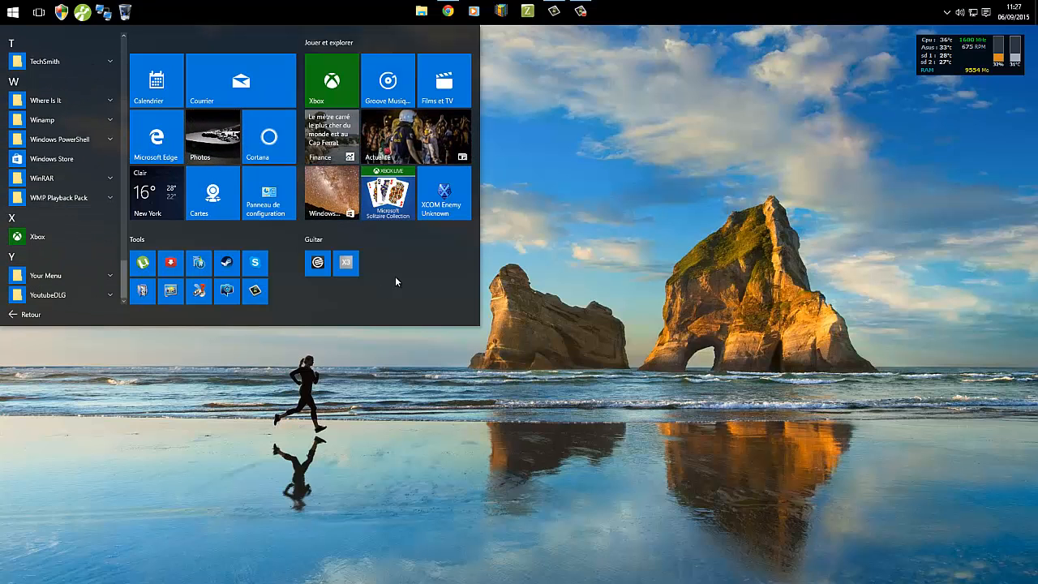
pyautogui.click(606, 182)
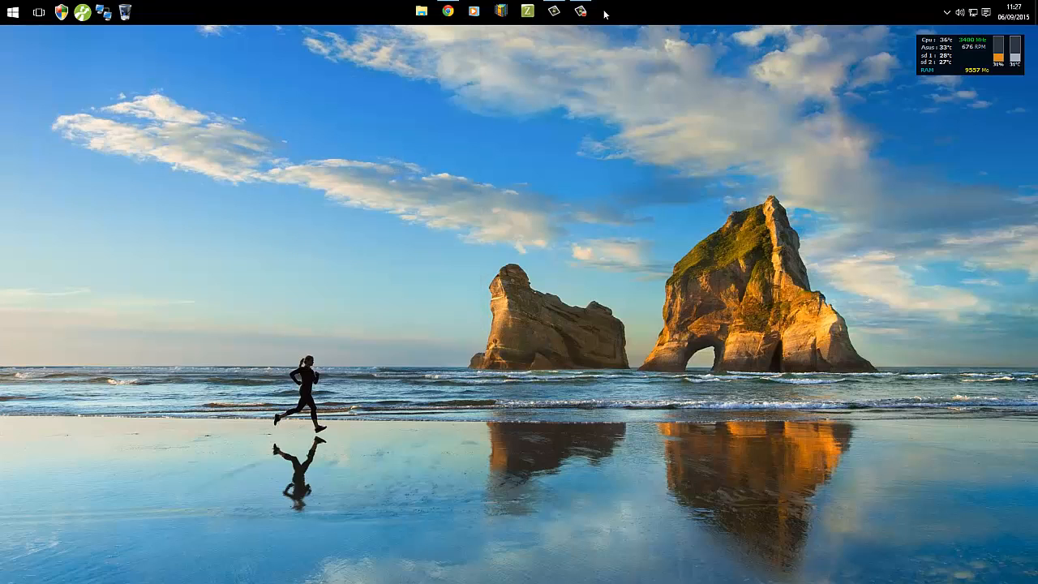
# Switch back to Chrome, open the official StartIsBack website from the search results and go to its download page.
pyautogui.click(440, 16)
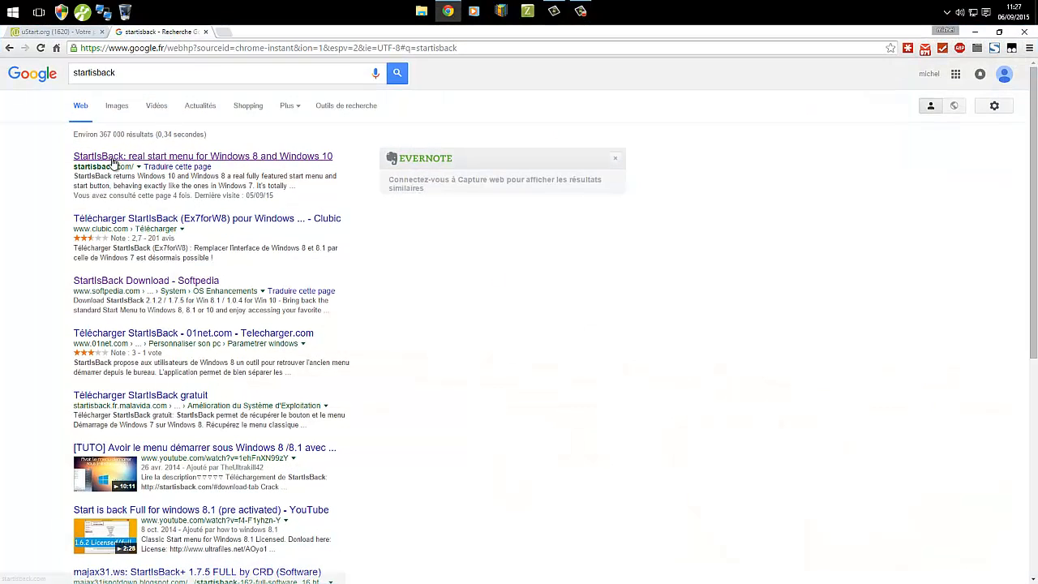
pyautogui.click(113, 161)
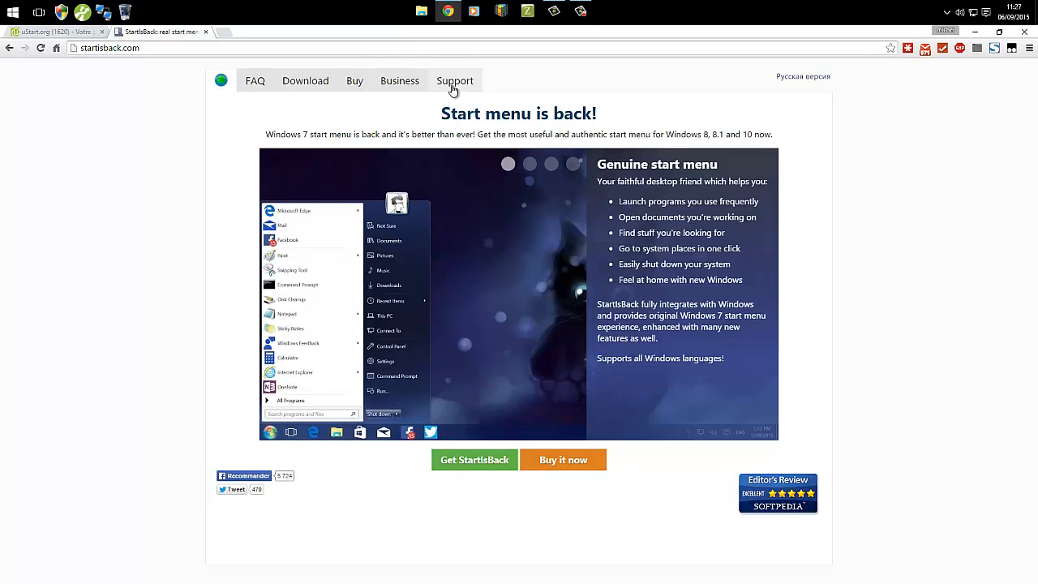
pyautogui.click(322, 85)
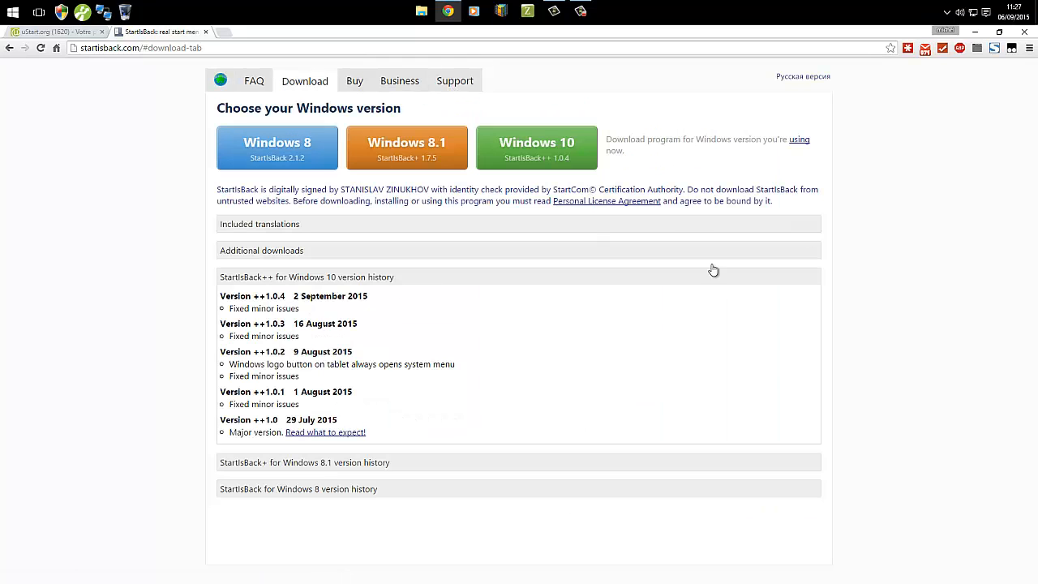
# Examine the Windows 10 download and highlight the release date of version ++1.0.4 in the version history.
pyautogui.click(539, 149)
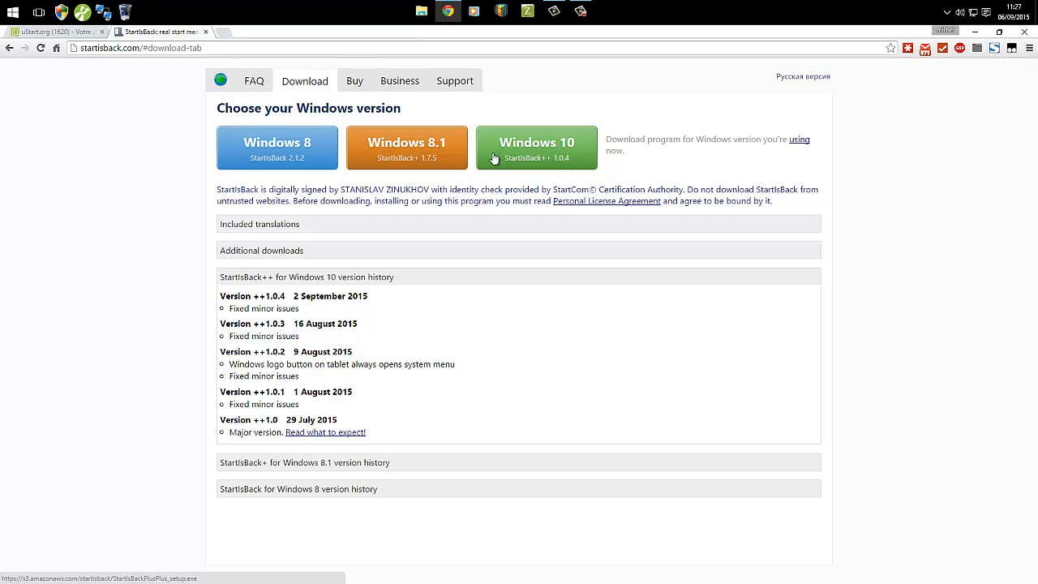
pyautogui.click(562, 153)
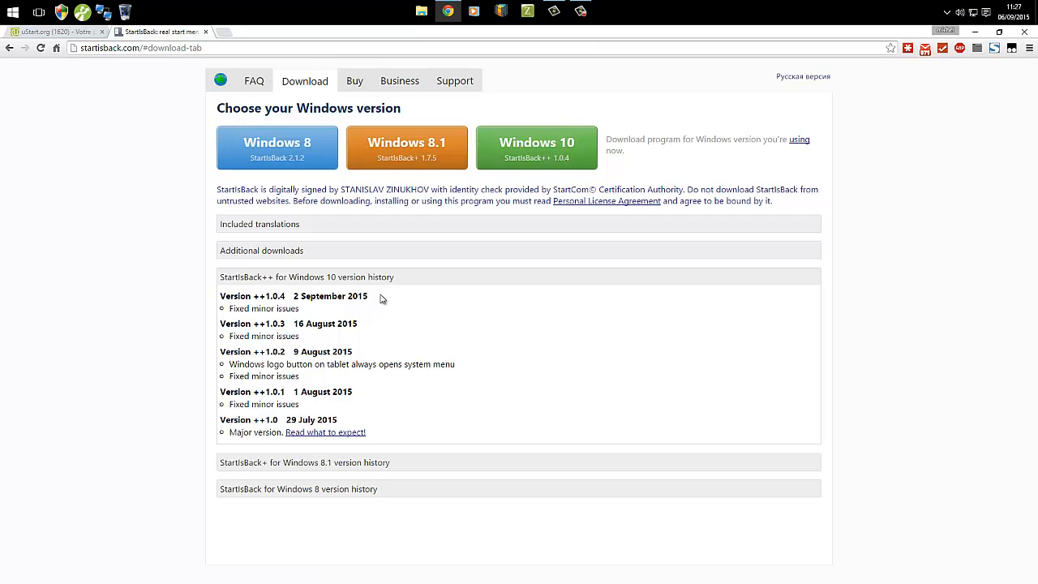
pyautogui.moveTo(371, 298); pyautogui.dragTo(294, 297)
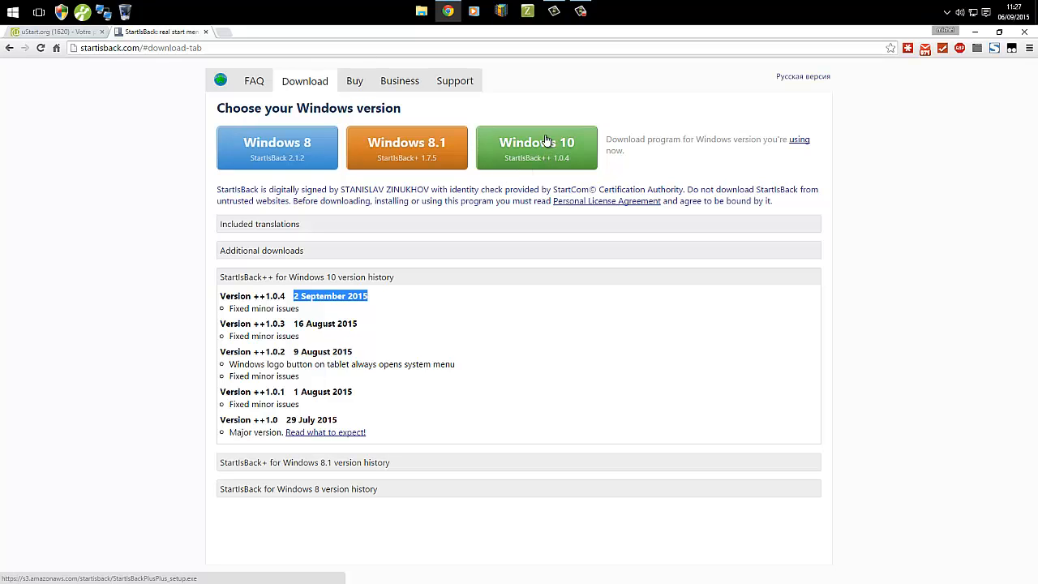
# View the StartIsBack Personal Edition licence offers, return to the download page and close the browser.
pyautogui.click(339, 94)
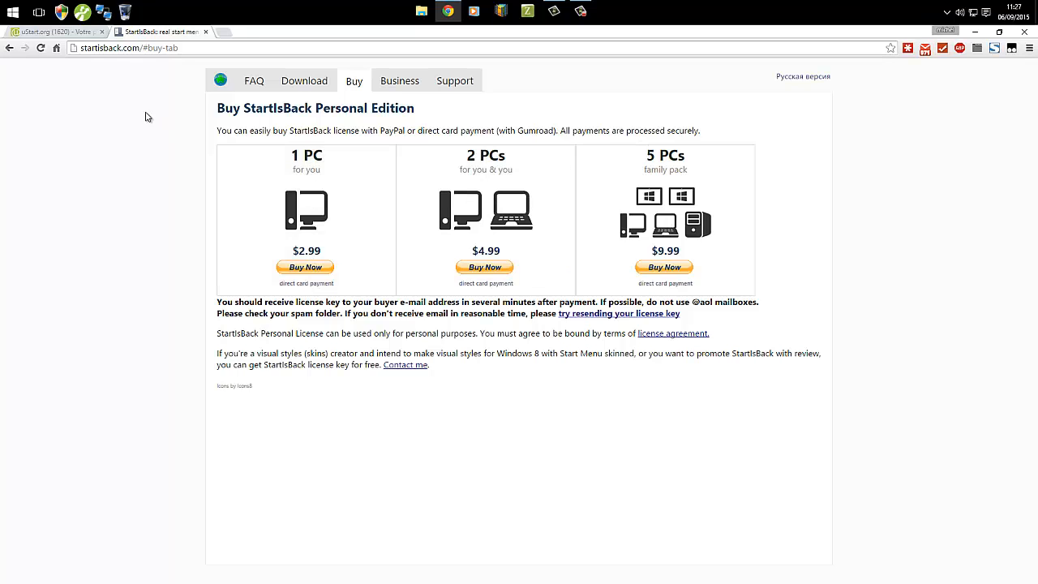
pyautogui.click(9, 48)
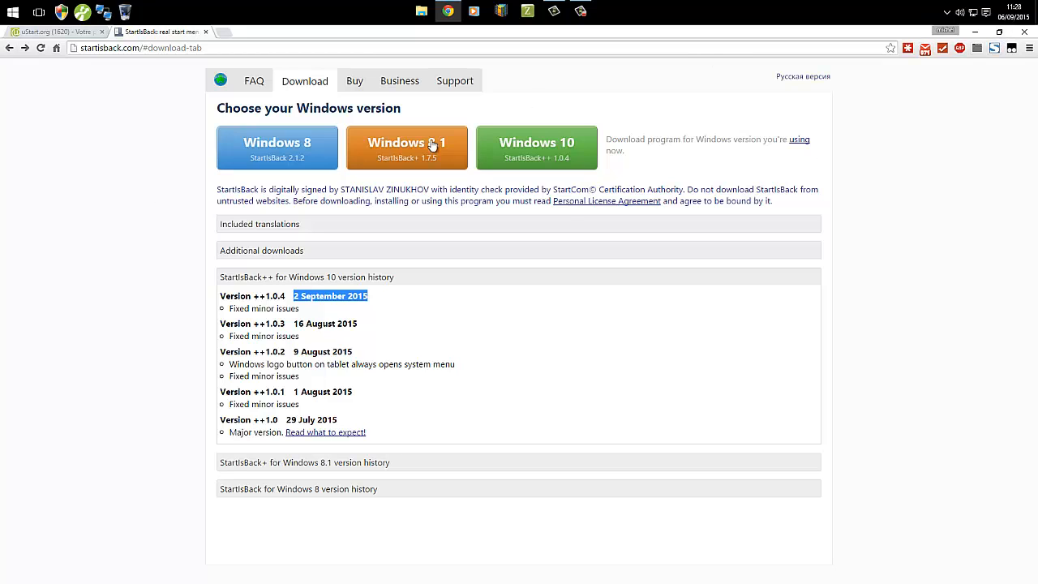
pyautogui.click(8, 48)
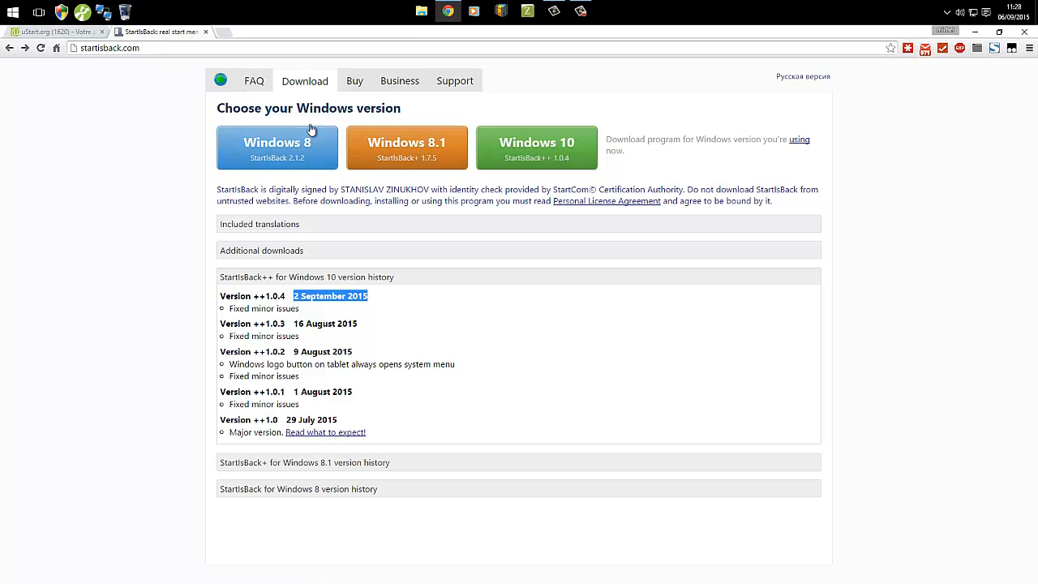
pyautogui.click(1024, 32)
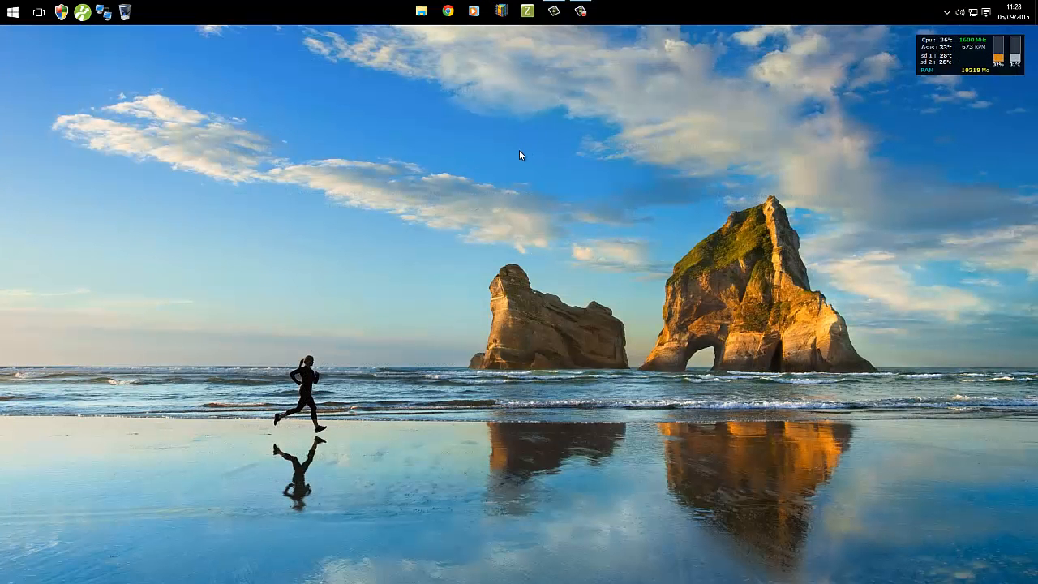
# Compare the native Windows 10 Start menu with the classic StartIsBack menu by displaying each in turn.
pyautogui.click(14, 14)
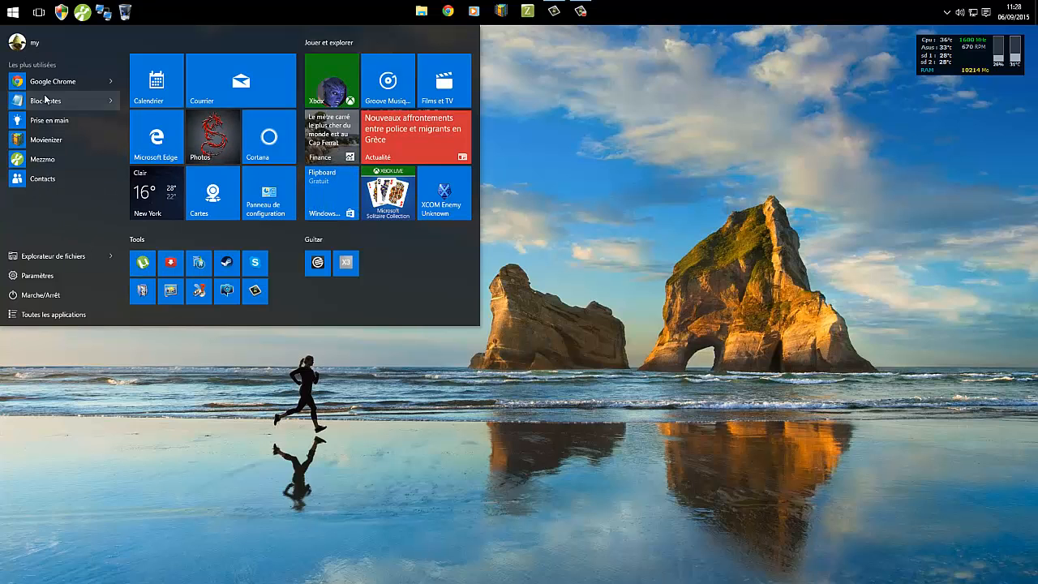
pyautogui.click(563, 138)
pyautogui.click(15, 13)
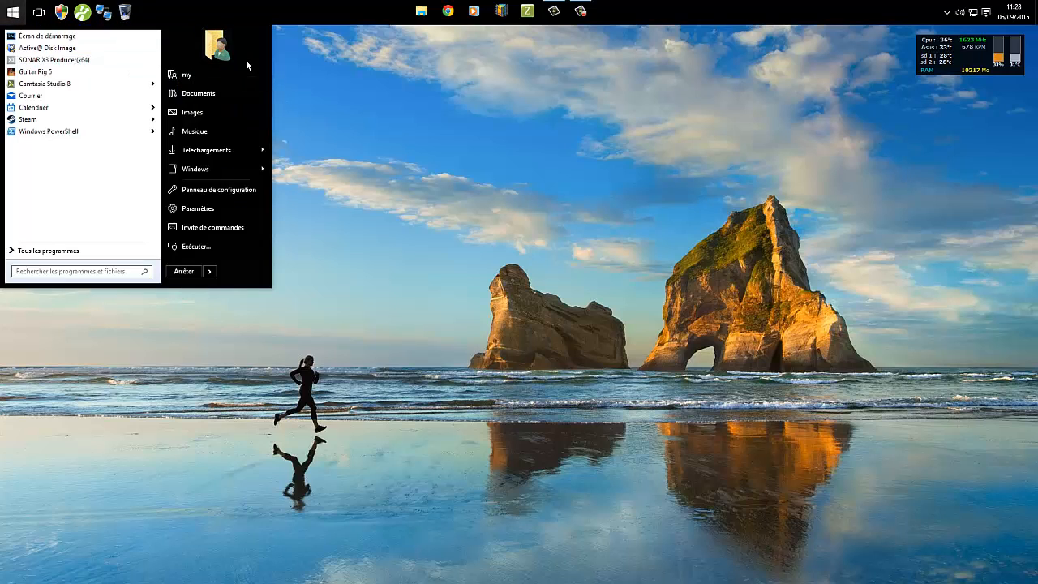
pyautogui.click(307, 147)
pyautogui.click(13, 12)
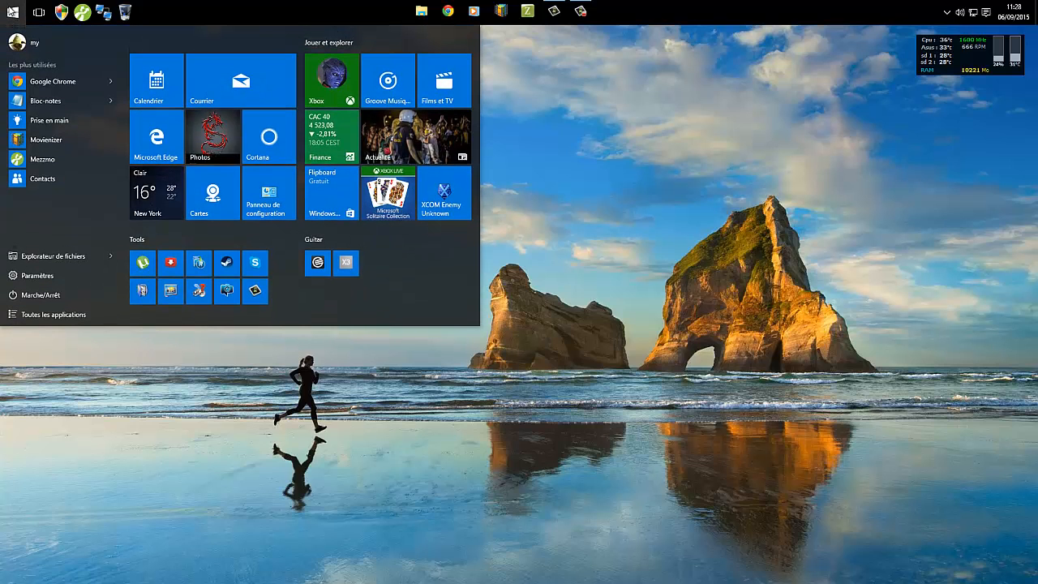
pyautogui.click(13, 12)
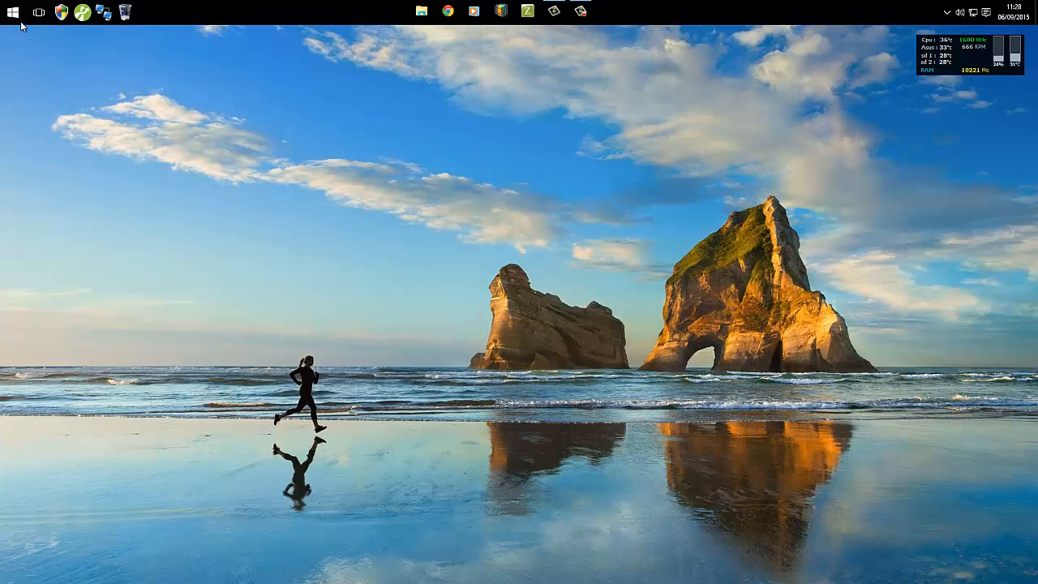
# Show the classic StartIsBack menu and view the task list of its Windows PowerShell entry, then close the menu.
pyautogui.click(14, 14)
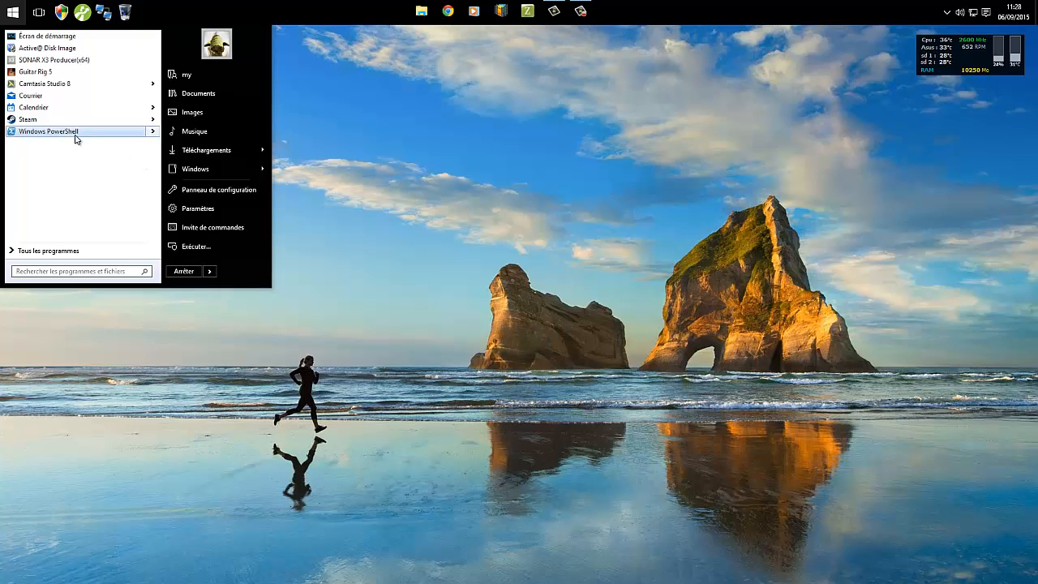
pyautogui.moveTo(76, 138)
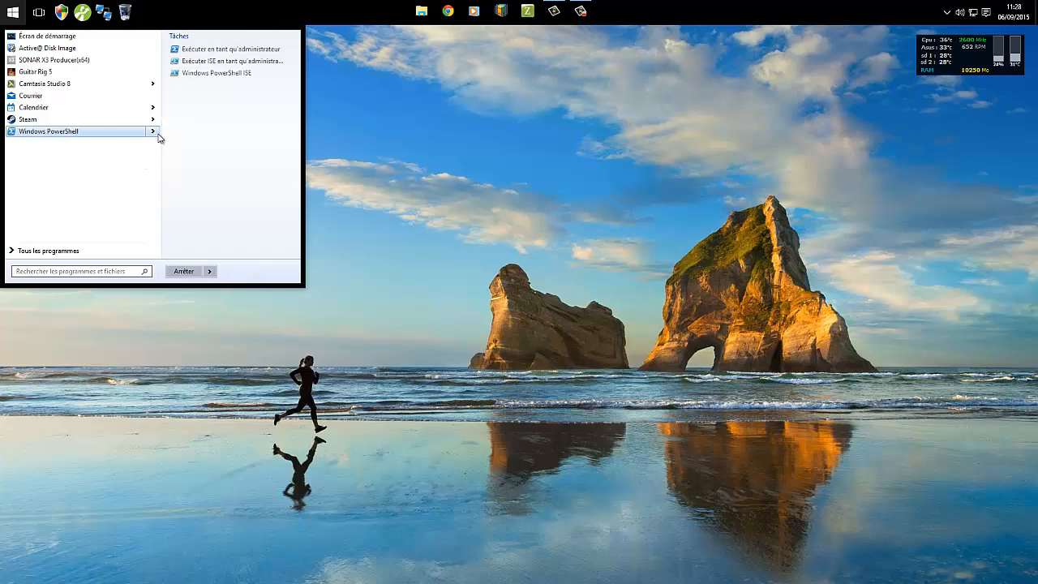
pyautogui.click(406, 127)
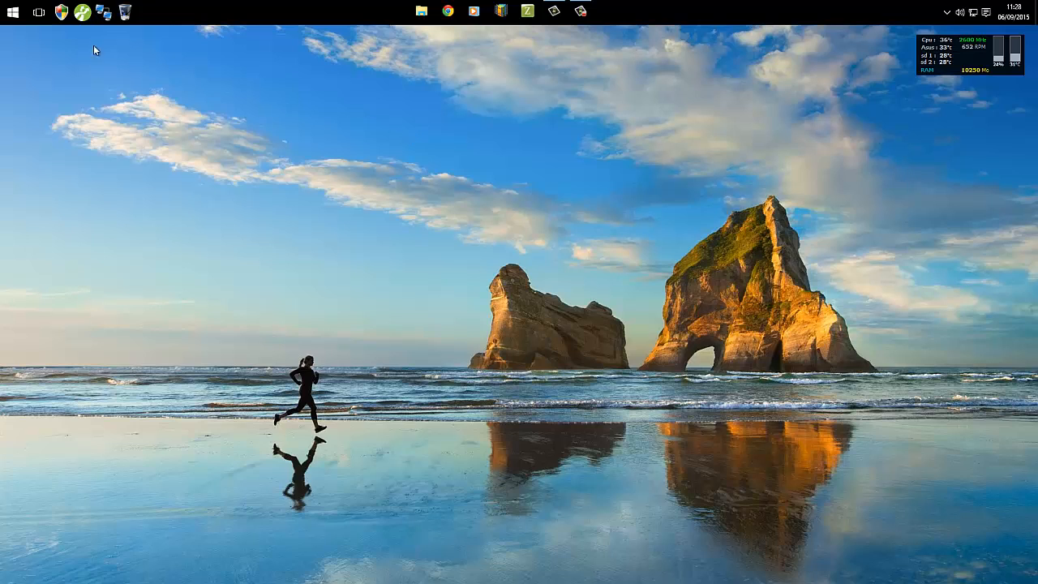
# View the context options of Active@ Disk Image in the classic StartIsBack menu and dismiss them without choosing any.
pyautogui.click(12, 12)
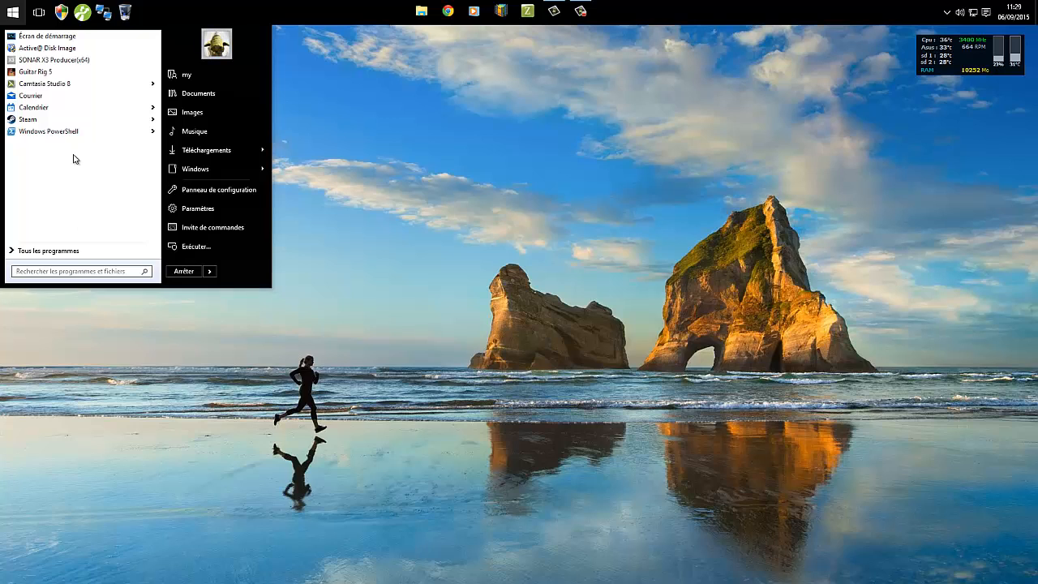
pyautogui.rightClick(36, 52)
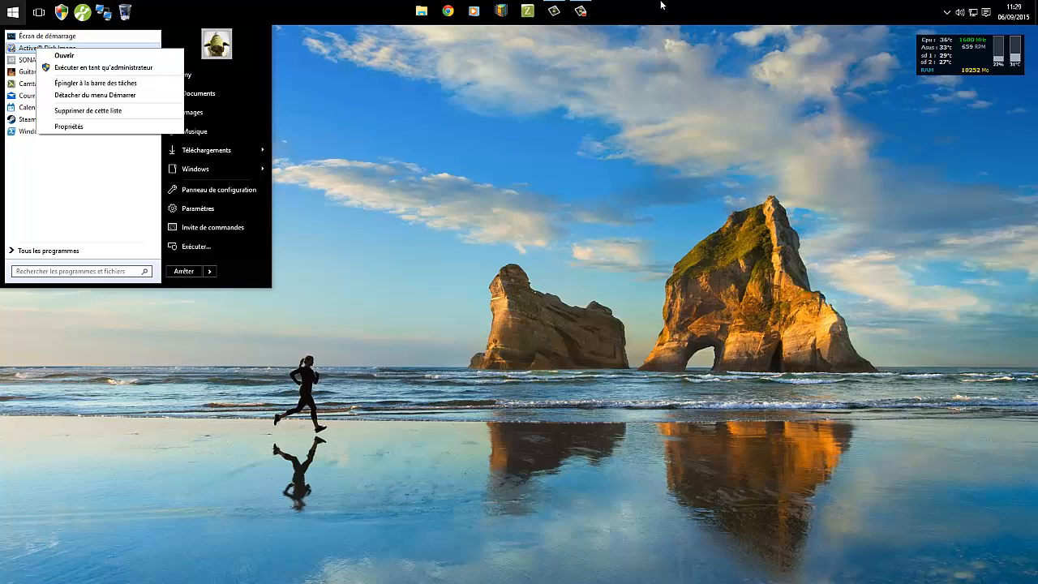
pyautogui.click(739, 16)
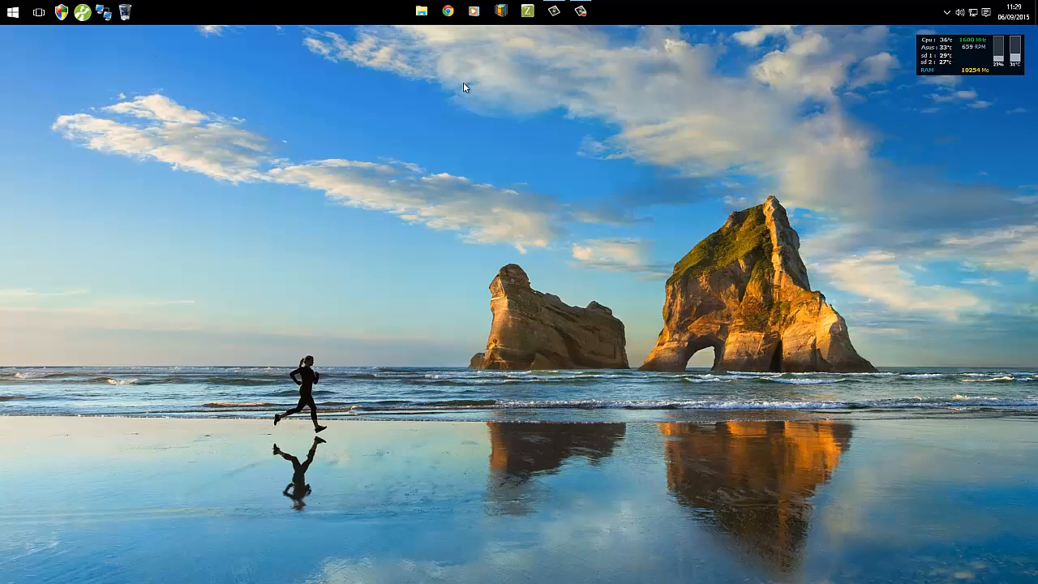
# View the taskbar jump lists of the file explorer and Google Chrome, then dismiss them without choosing an entry.
pyautogui.rightClick(421, 11)
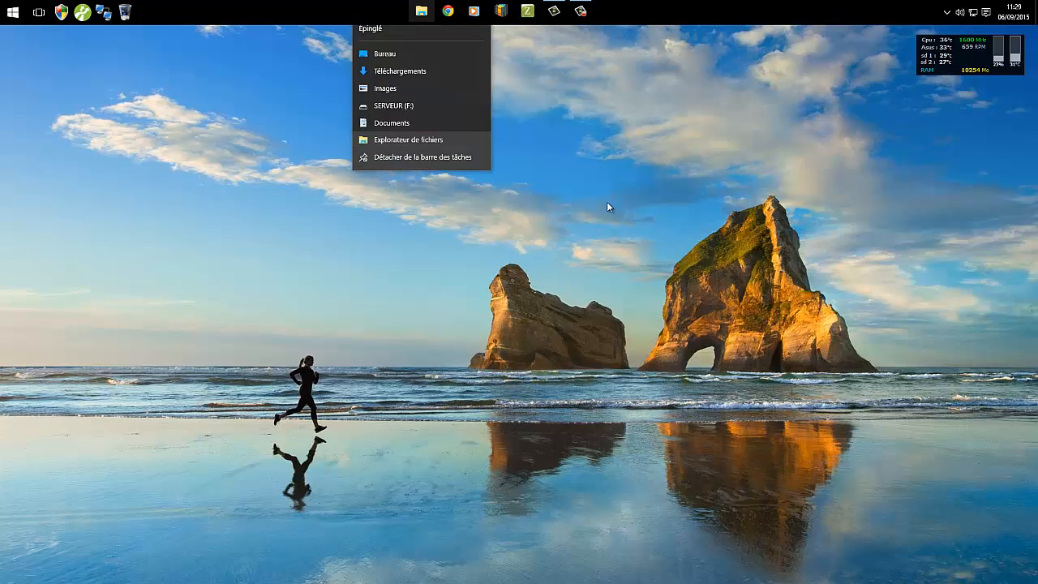
pyautogui.rightClick(447, 11)
pyautogui.click(241, 144)
# Browse the Applications de l'écran de démarrage folder within all programs of the classic Start menu, then close the menu.
pyautogui.click(13, 12)
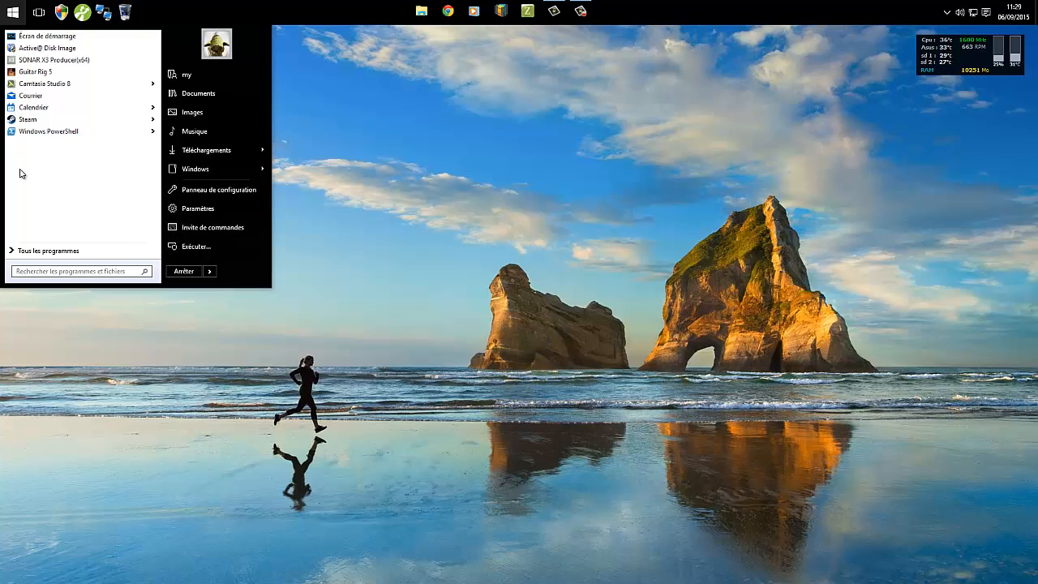
pyautogui.click(66, 252)
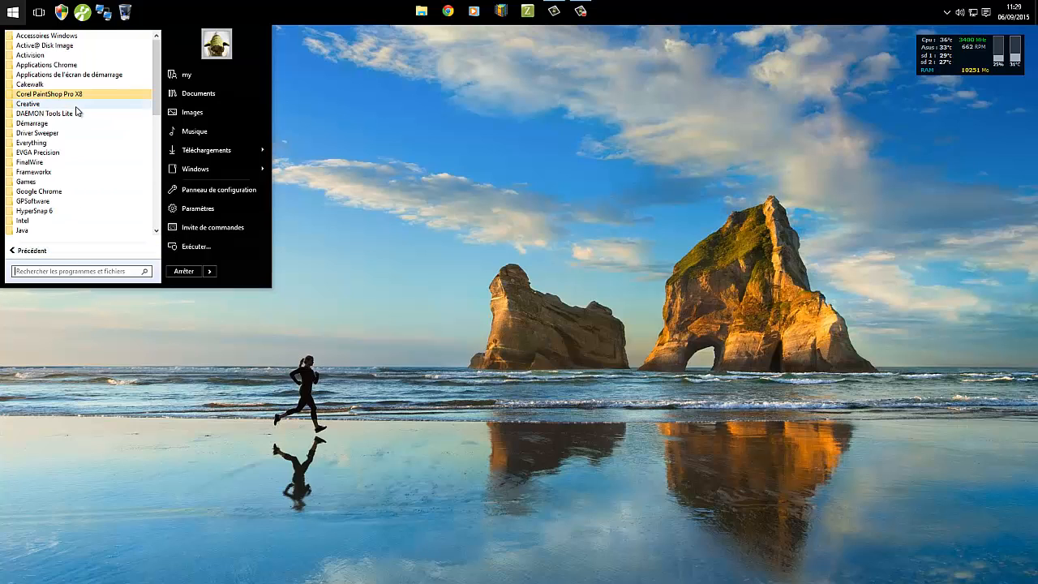
pyautogui.click(36, 74)
pyautogui.scroll(-4, 109, 134)
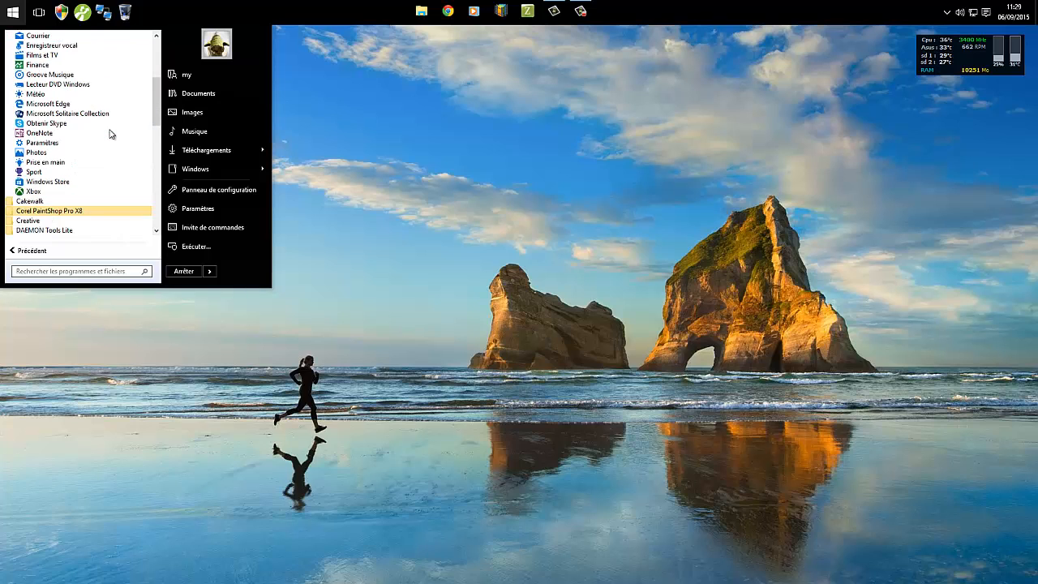
pyautogui.scroll(5, 111, 134)
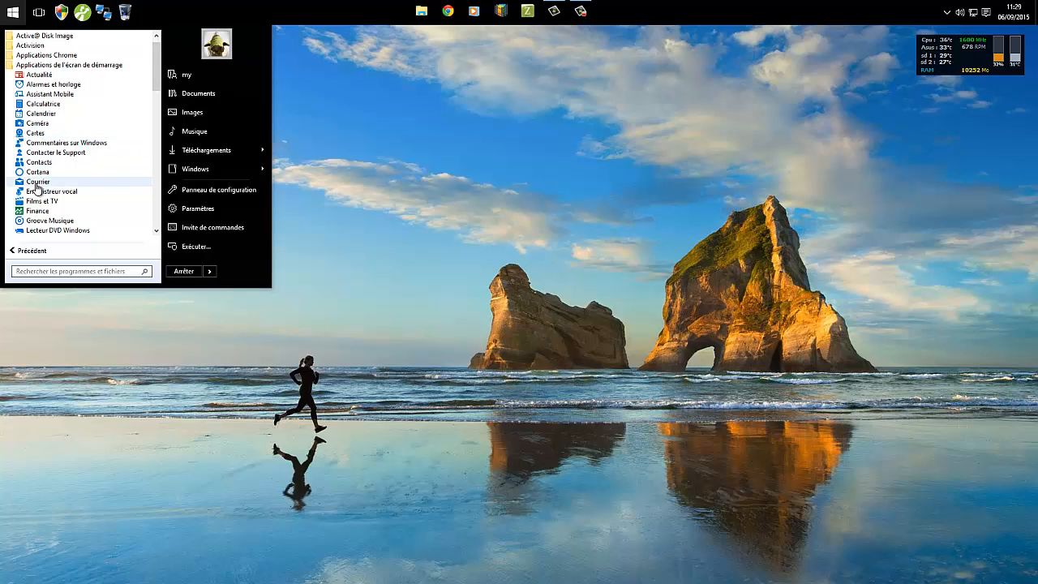
pyautogui.scroll(-2, 76, 225)
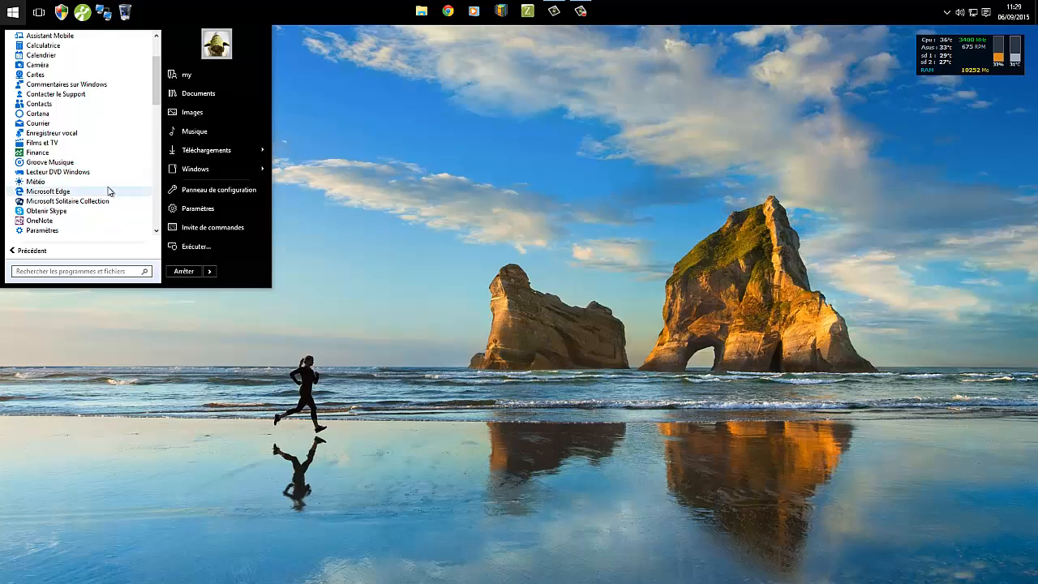
pyautogui.scroll(-3, 84, 203)
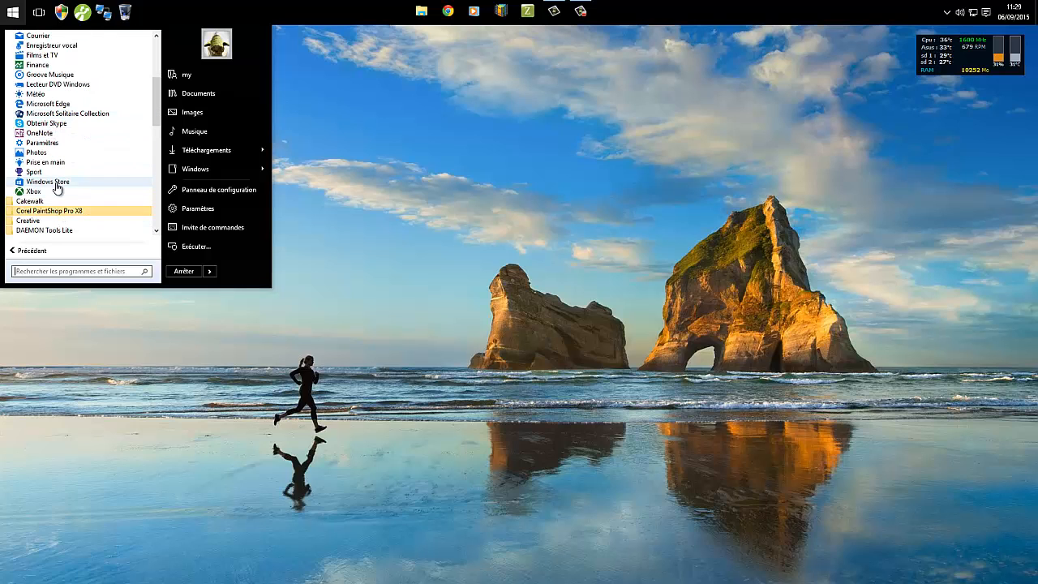
pyautogui.scroll(5, 57, 188)
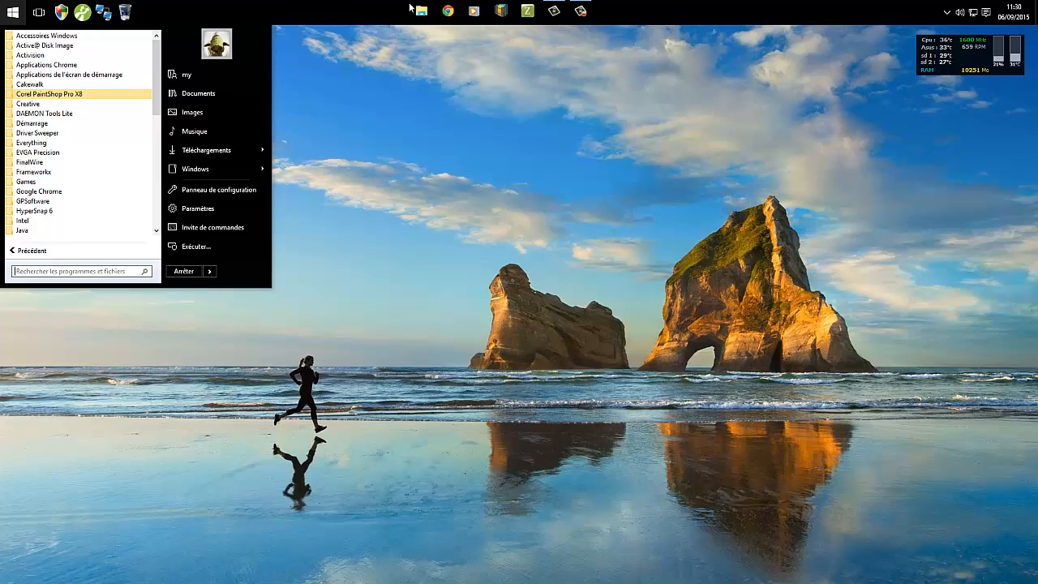
pyautogui.click(504, 260)
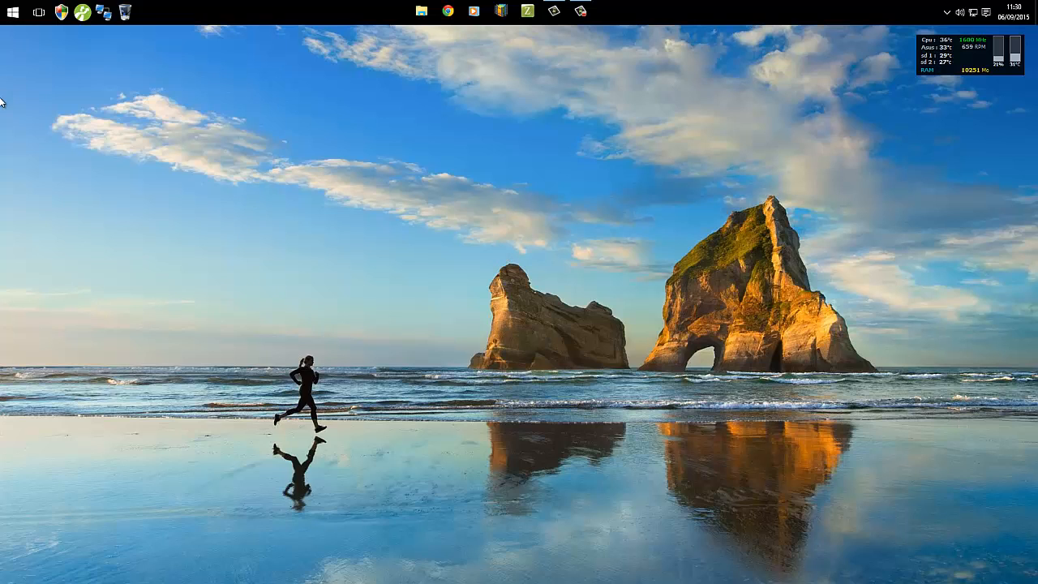
# Open the StartIsBack configuration from the classic Start menu's properties and compare its Menu Démarrer options with the menu itself.
pyautogui.click(12, 12)
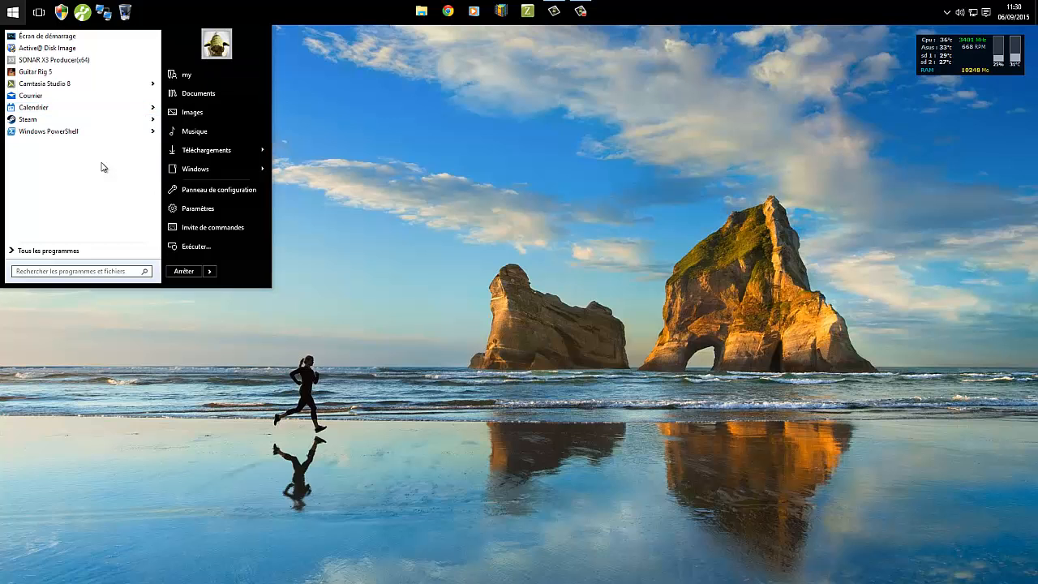
pyautogui.rightClick(256, 277)
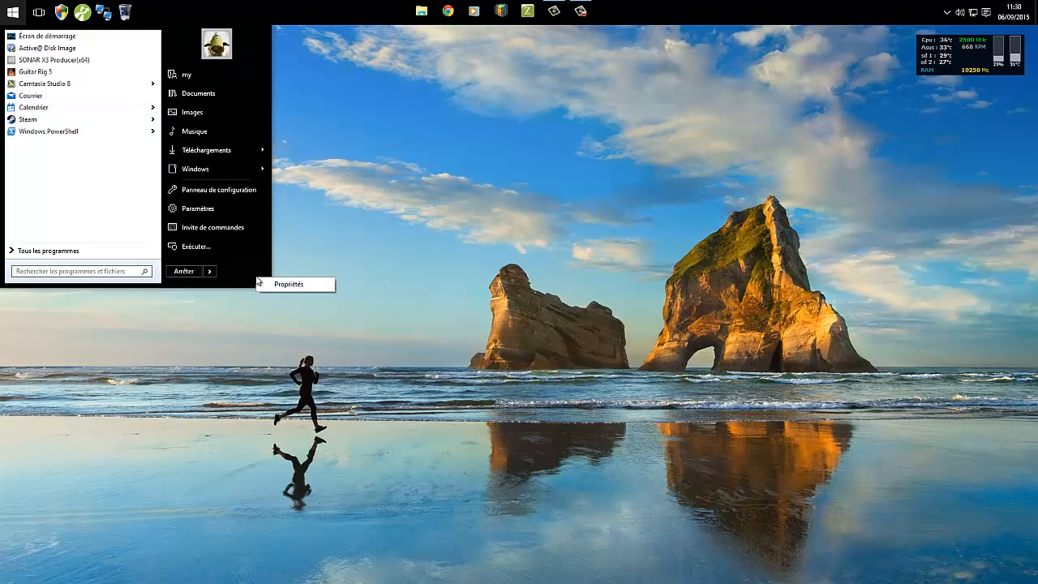
pyautogui.click(315, 285)
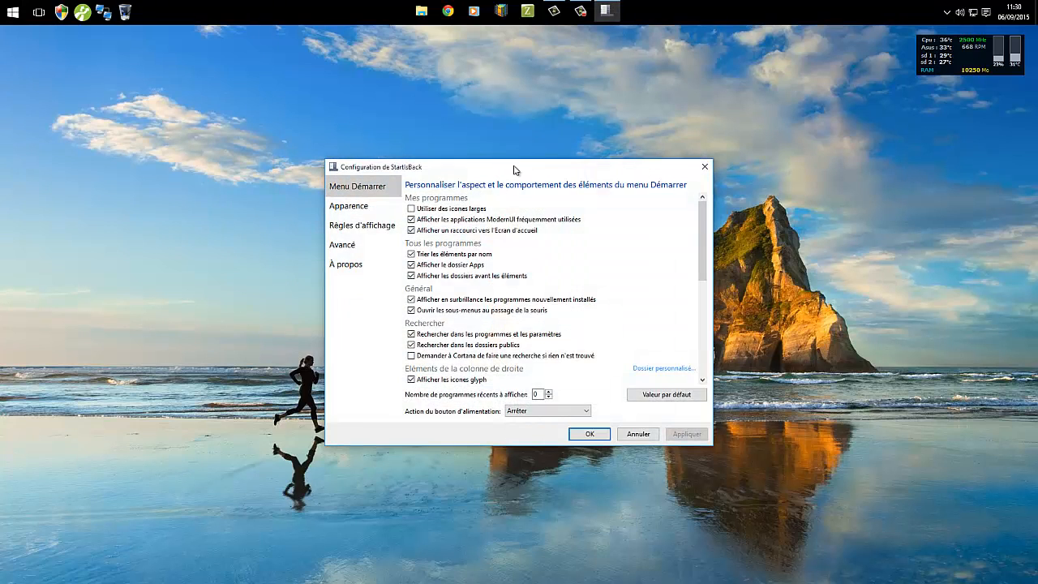
pyautogui.moveTo(514, 167); pyautogui.dragTo(520, 100)
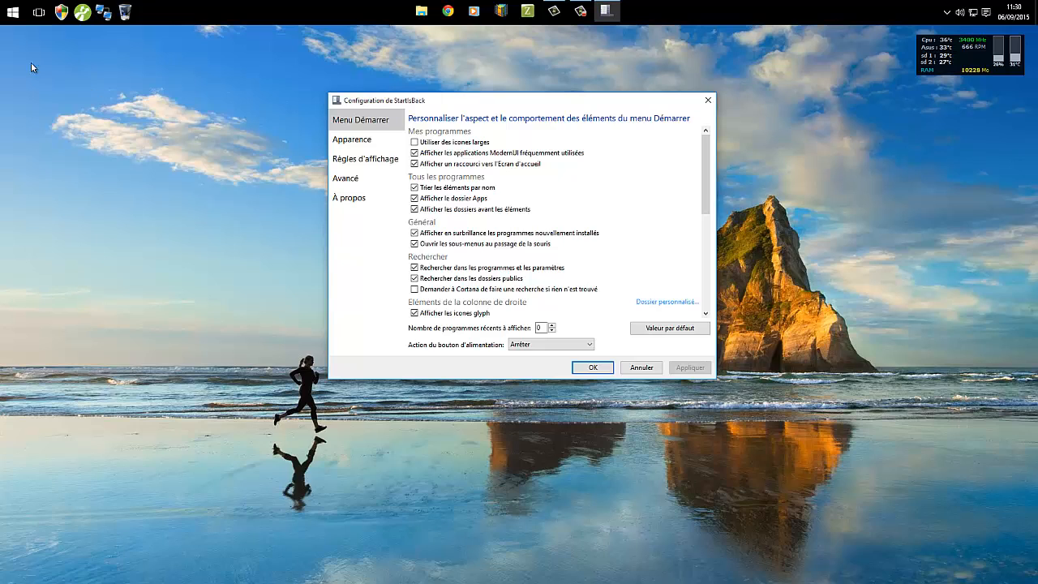
pyautogui.click(12, 16)
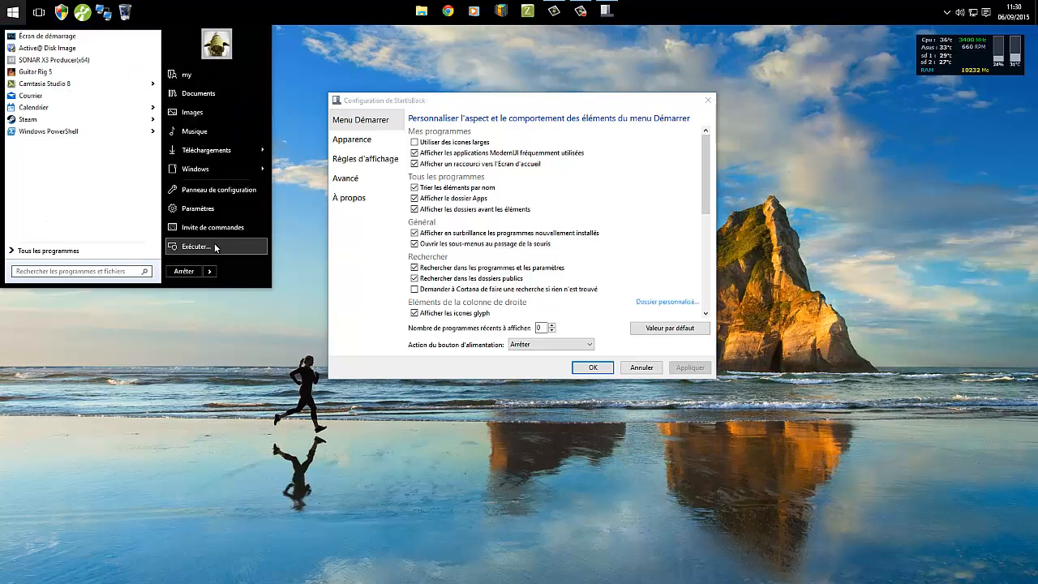
pyautogui.click(516, 106)
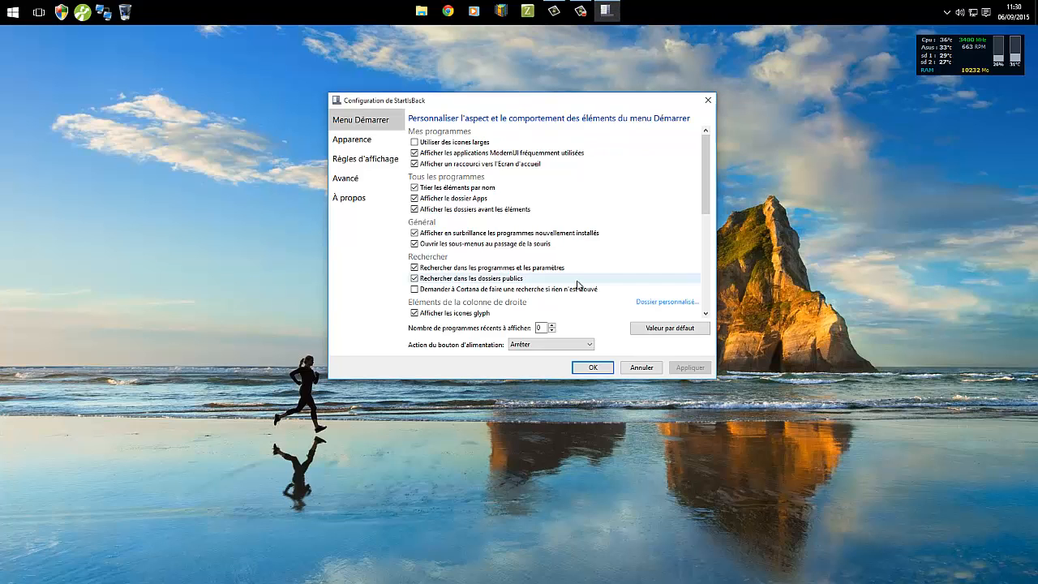
# Show the StartIsBack Apparence settings and view the taskbar colour picker, cancelling it without choosing a colour.
pyautogui.click(356, 143)
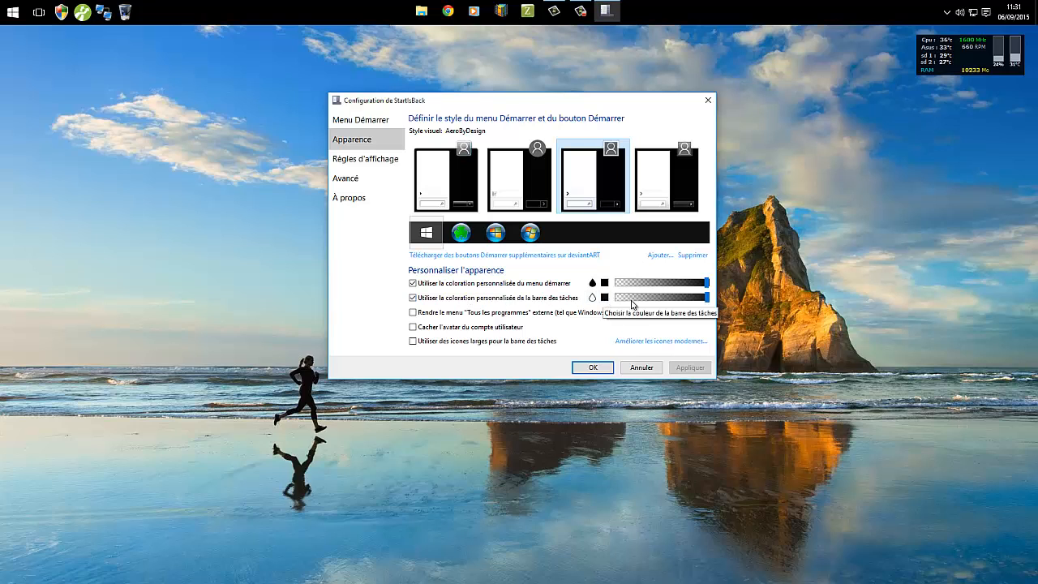
pyautogui.click(604, 296)
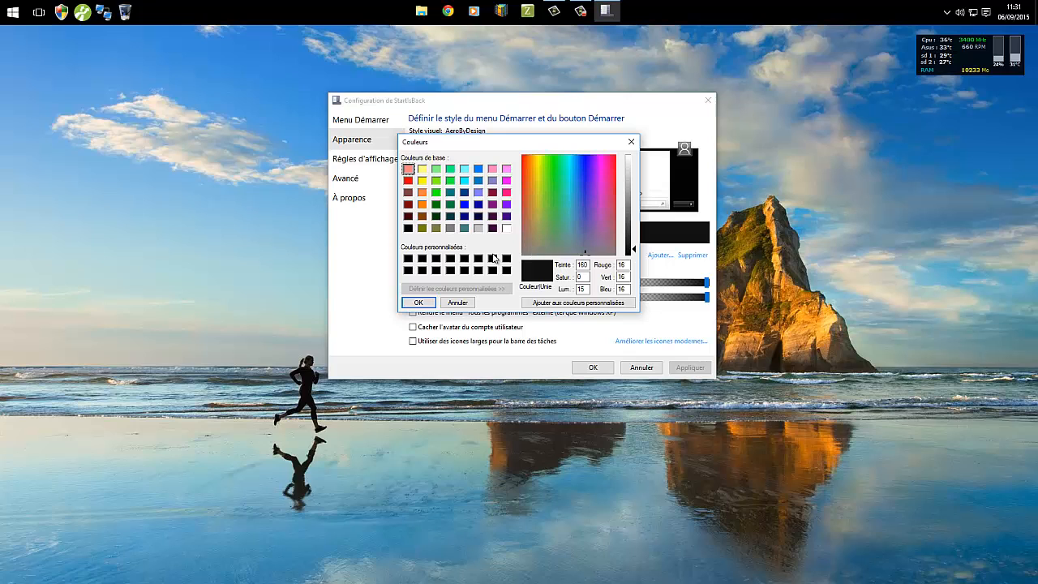
pyautogui.moveTo(464, 146); pyautogui.dragTo(459, 112)
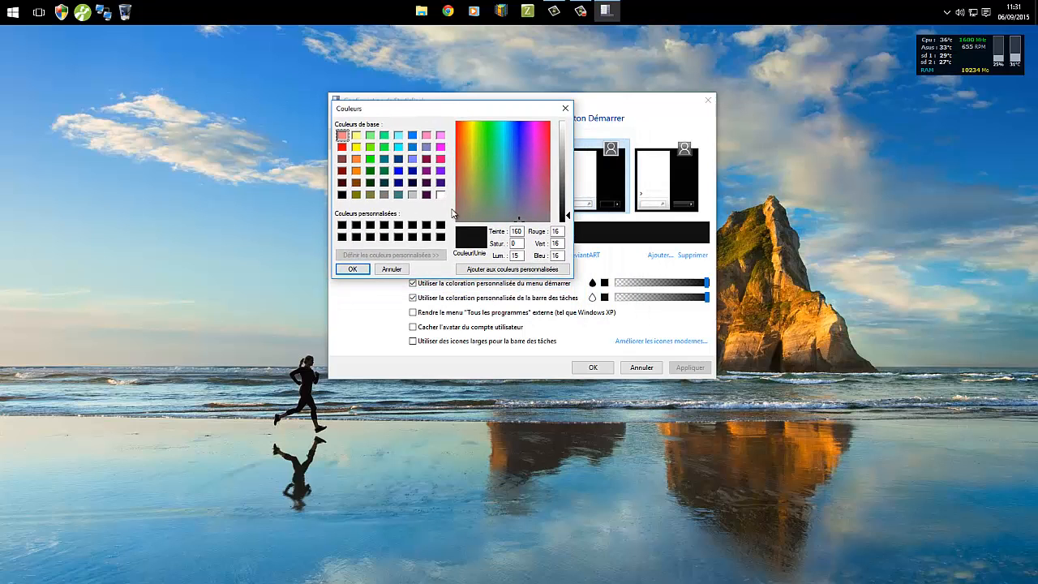
pyautogui.click(392, 269)
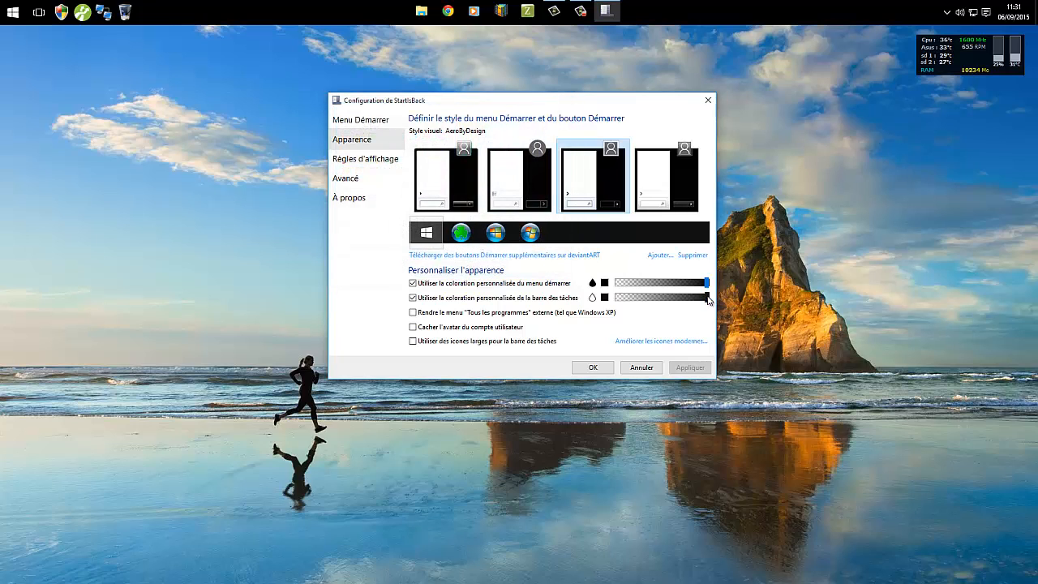
# Set the taskbar's custom colour opacity to 0%, apply it and close the StartIsBack configuration.
pyautogui.moveTo(707, 298); pyautogui.dragTo(616, 300)
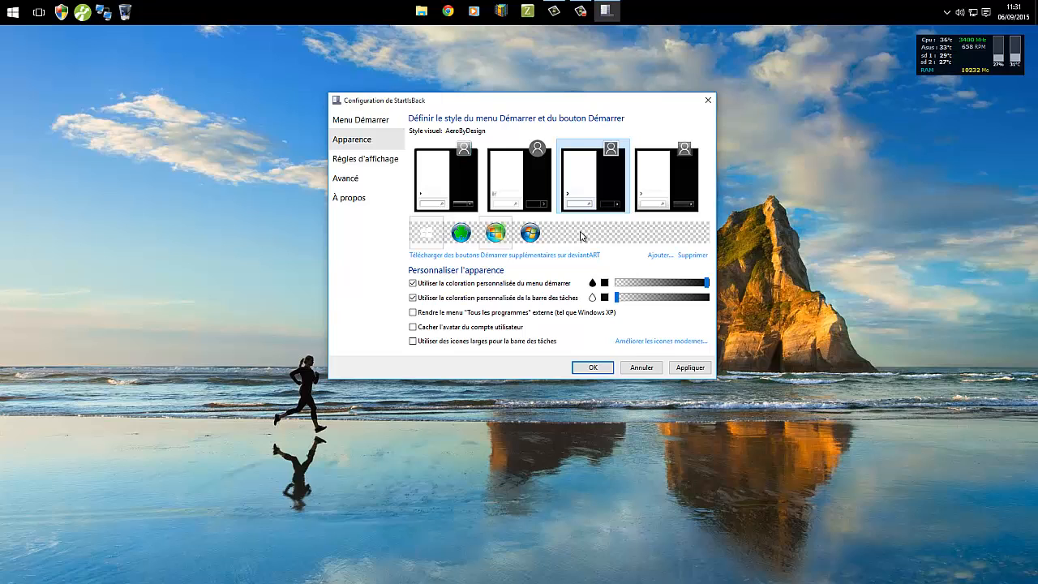
pyautogui.moveTo(617, 297)
pyautogui.mouseDown()
pyautogui.moveTo(703, 301)
pyautogui.moveTo(616, 302)
pyautogui.mouseUp()
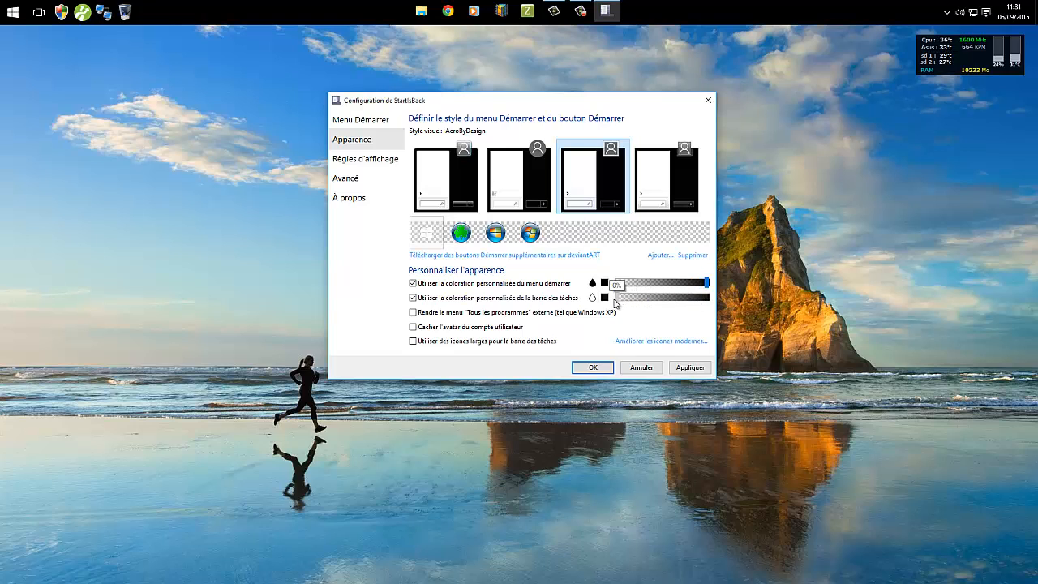
pyautogui.click(690, 367)
pyautogui.click(596, 366)
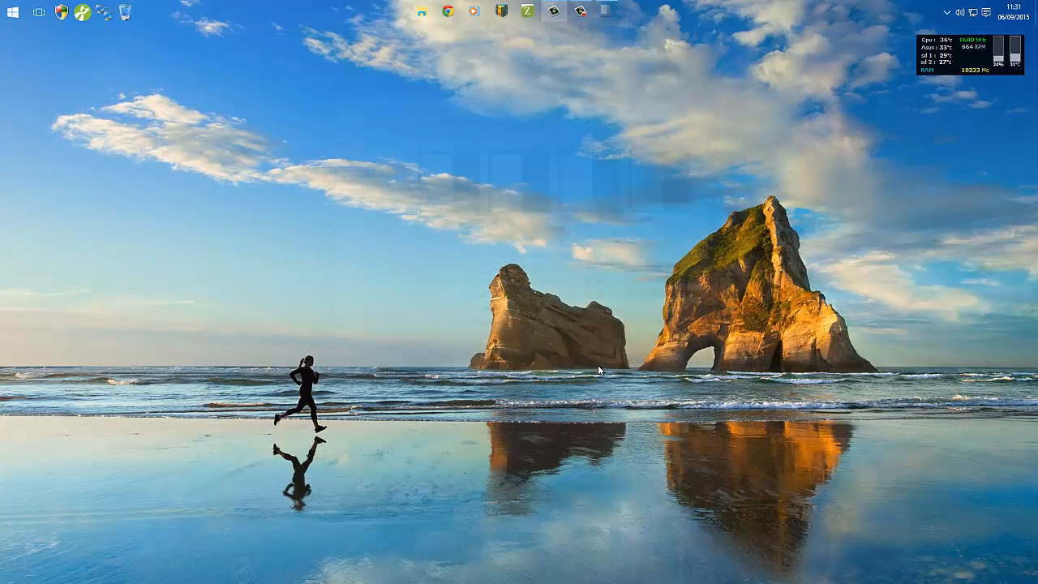
# Check the classic Start menu and the file explorer and Google Chrome jump lists against the transparent taskbar, dismissing each.
pyautogui.click(12, 12)
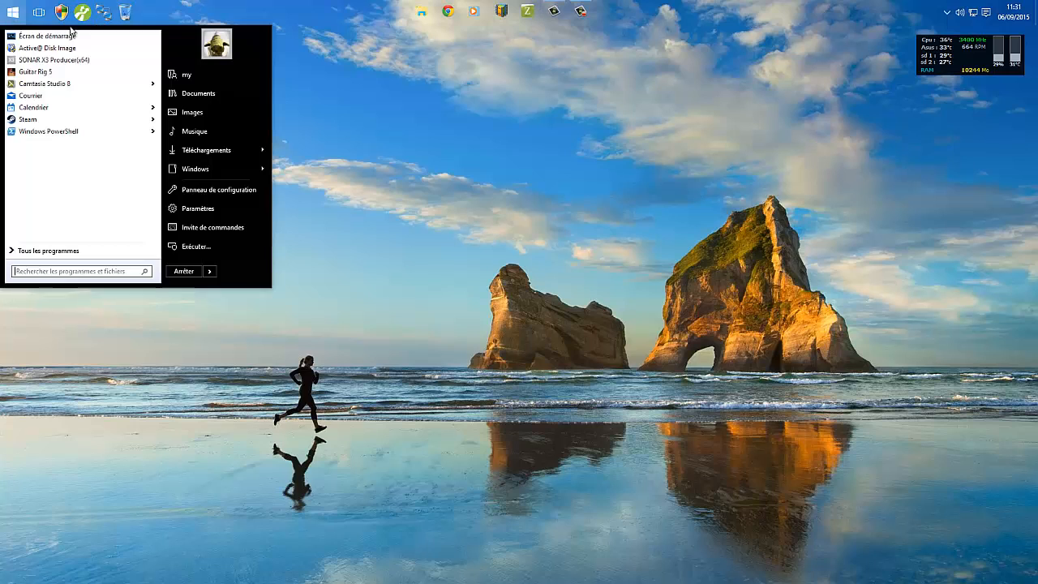
pyautogui.click(603, 116)
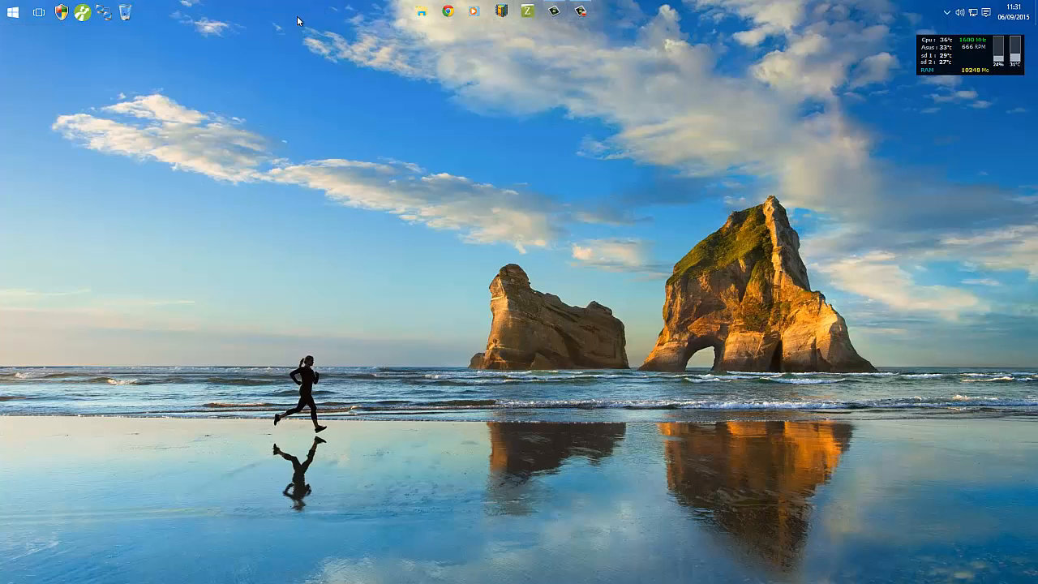
pyautogui.rightClick(419, 13)
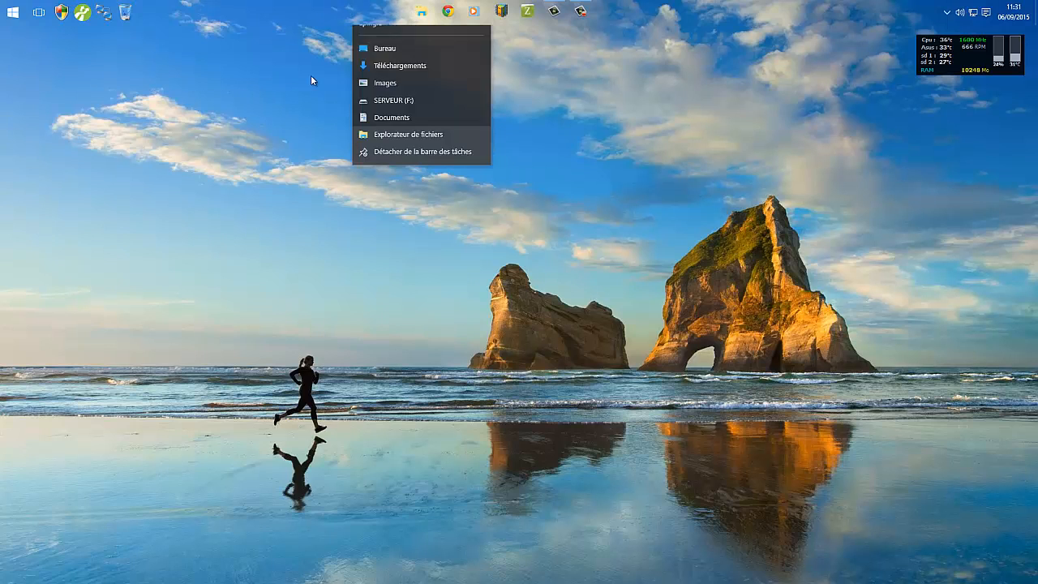
pyautogui.click(618, 87)
pyautogui.rightClick(448, 16)
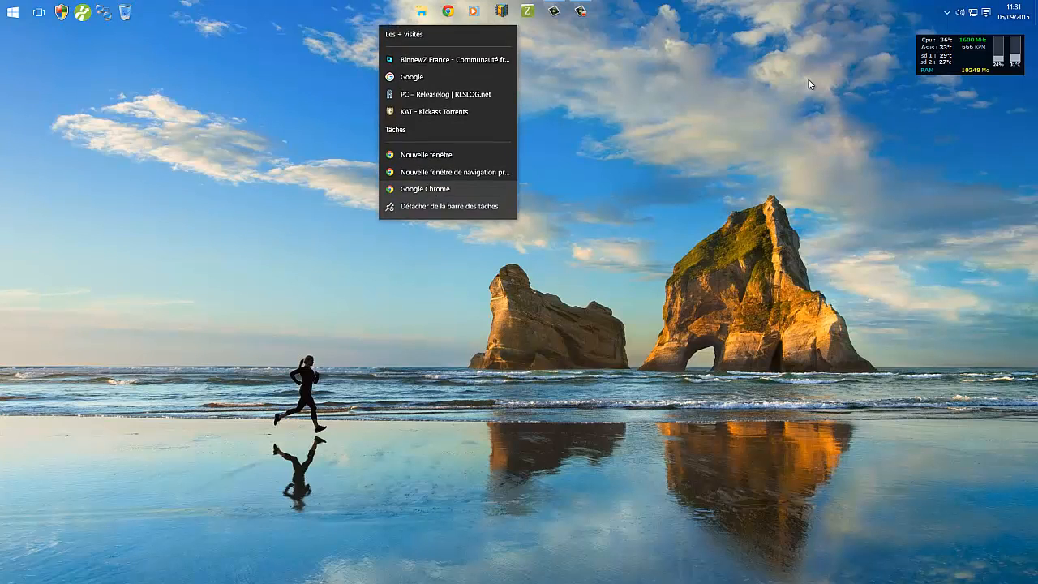
pyautogui.click(807, 78)
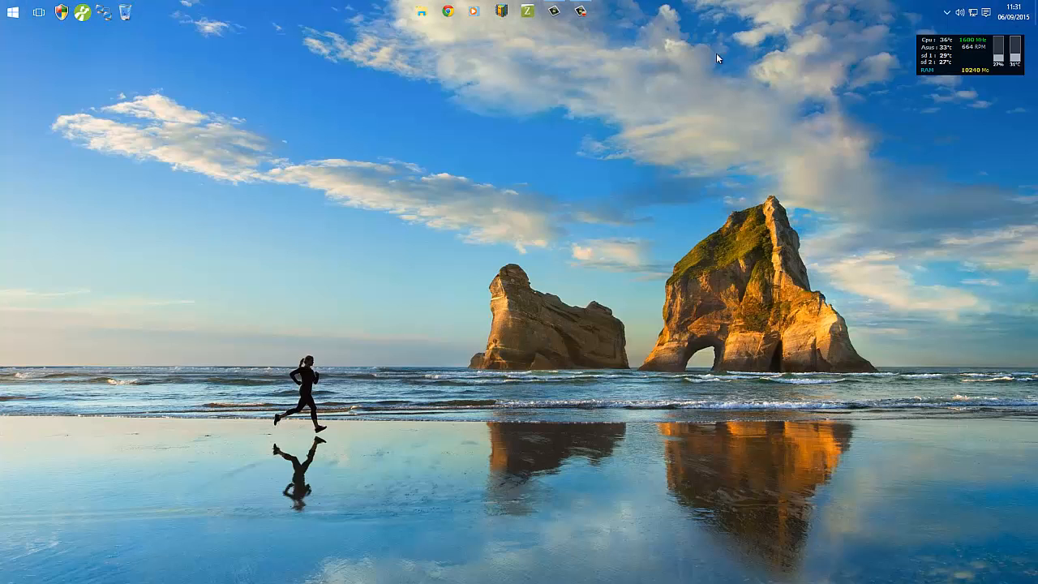
# Unlock the taskbar and move it to the bottom edge of the desktop.
pyautogui.rightClick(816, 13)
pyautogui.click(822, 141)
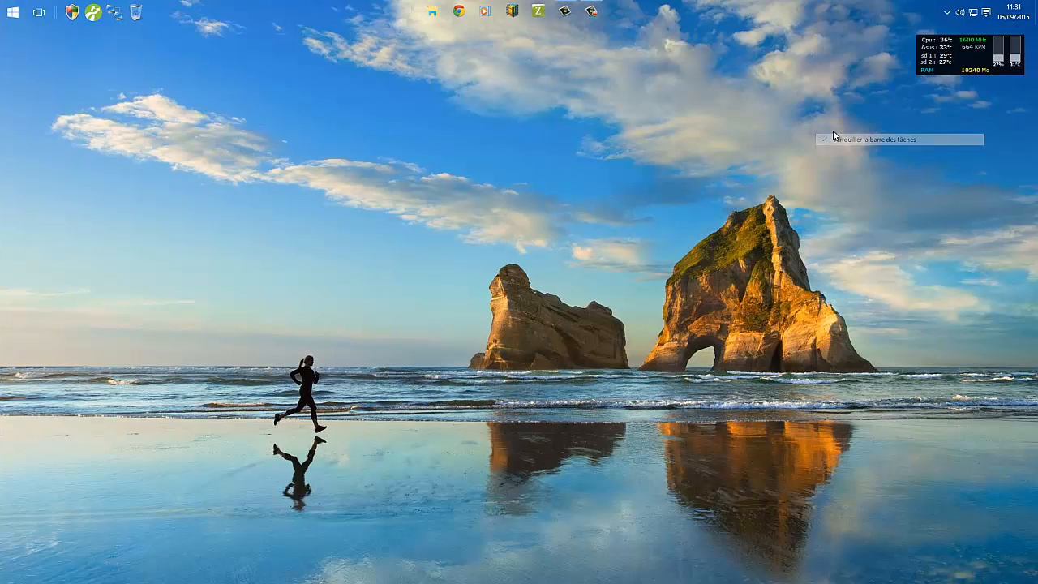
pyautogui.moveTo(801, 13); pyautogui.dragTo(730, 556)
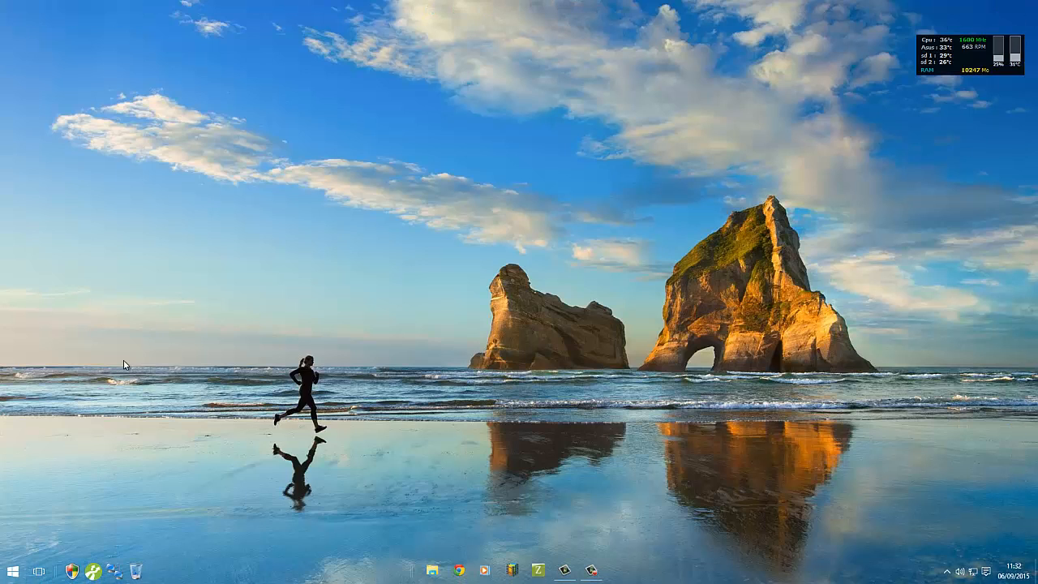
# View the classic Start menu and the file explorer's jump list with the taskbar at the desktop's bottom edge, dismissing both.
pyautogui.click(13, 572)
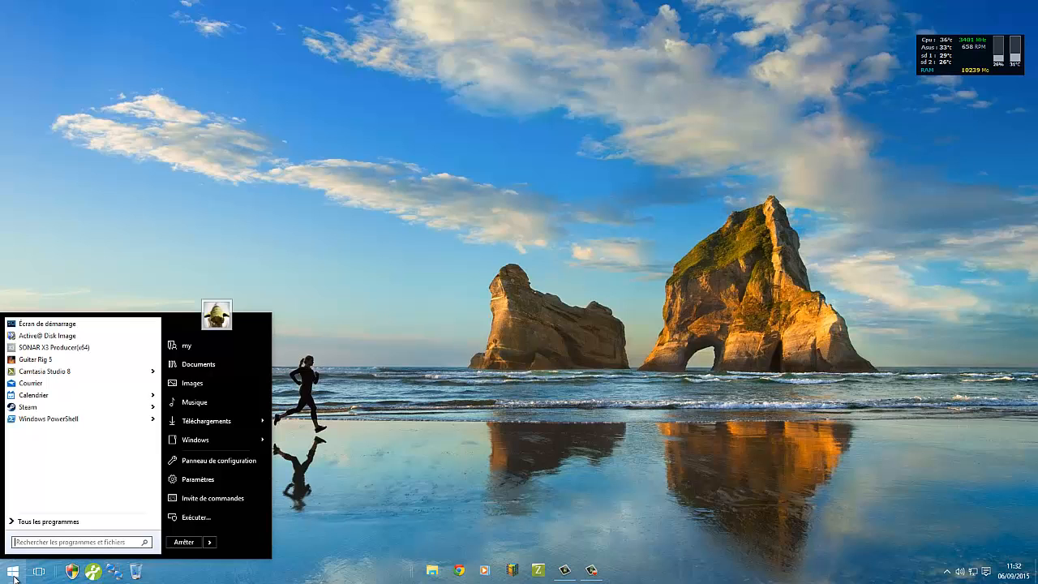
pyautogui.click(150, 201)
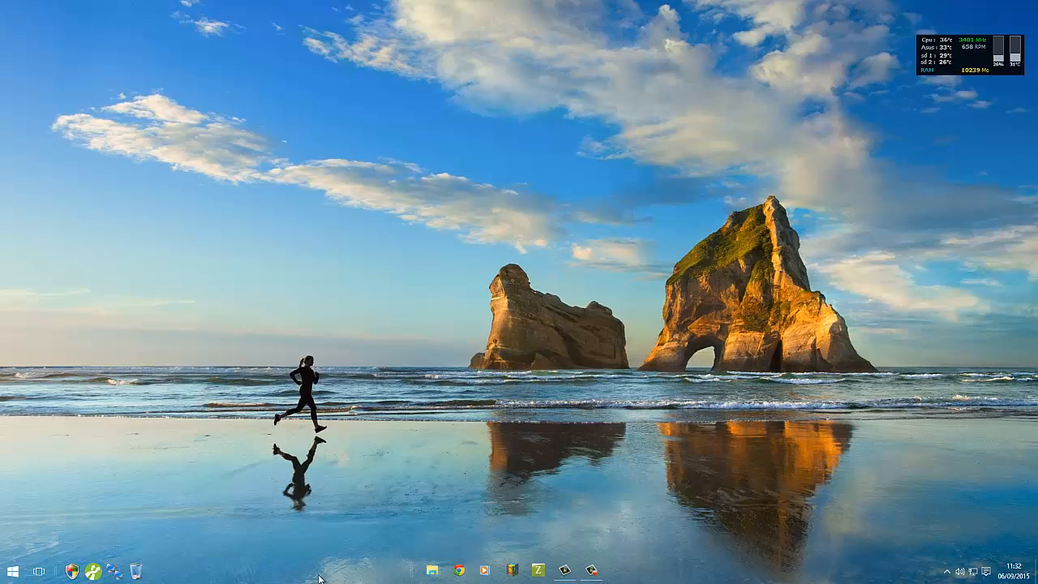
pyautogui.rightClick(432, 570)
pyautogui.click(485, 276)
# Move the taskbar back to the top edge of the desktop and lock it again.
pyautogui.moveTo(695, 578); pyautogui.dragTo(650, 76)
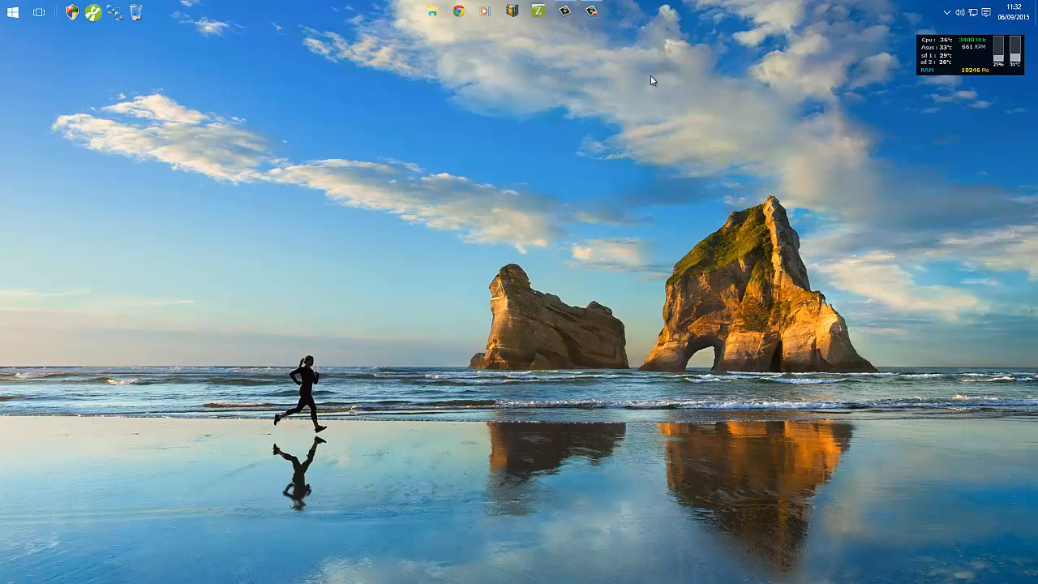
pyautogui.rightClick(331, 9)
pyautogui.click(403, 200)
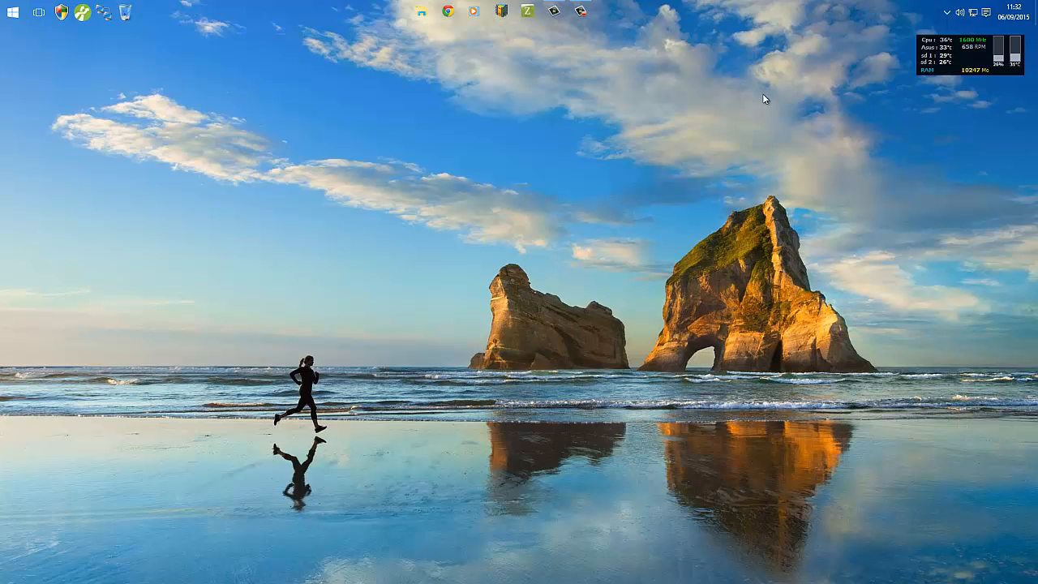
# Change the desktop background to the recent black-and-white guitar picture in the Windows personalisation settings and close them.
pyautogui.rightClick(674, 110)
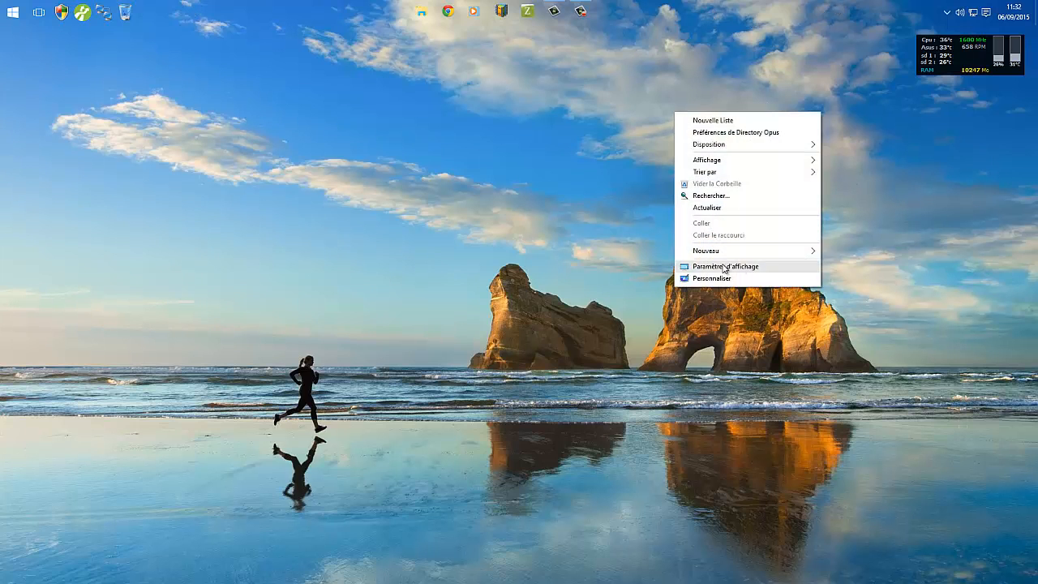
pyautogui.click(726, 277)
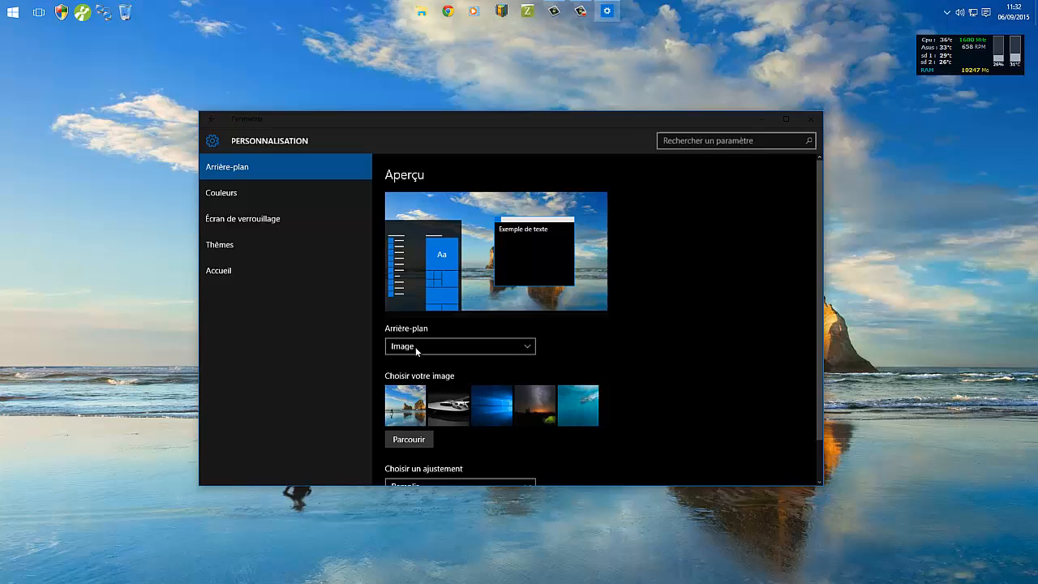
pyautogui.click(449, 406)
pyautogui.click(809, 120)
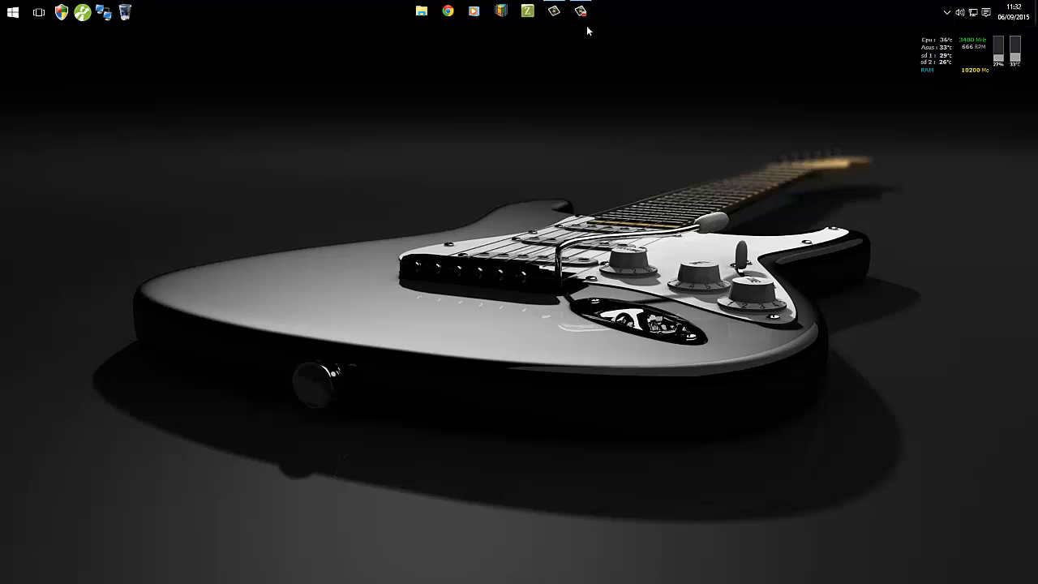
# Open the StartIsBack appearance settings and view the current Start menu beside them.
pyautogui.click(12, 12)
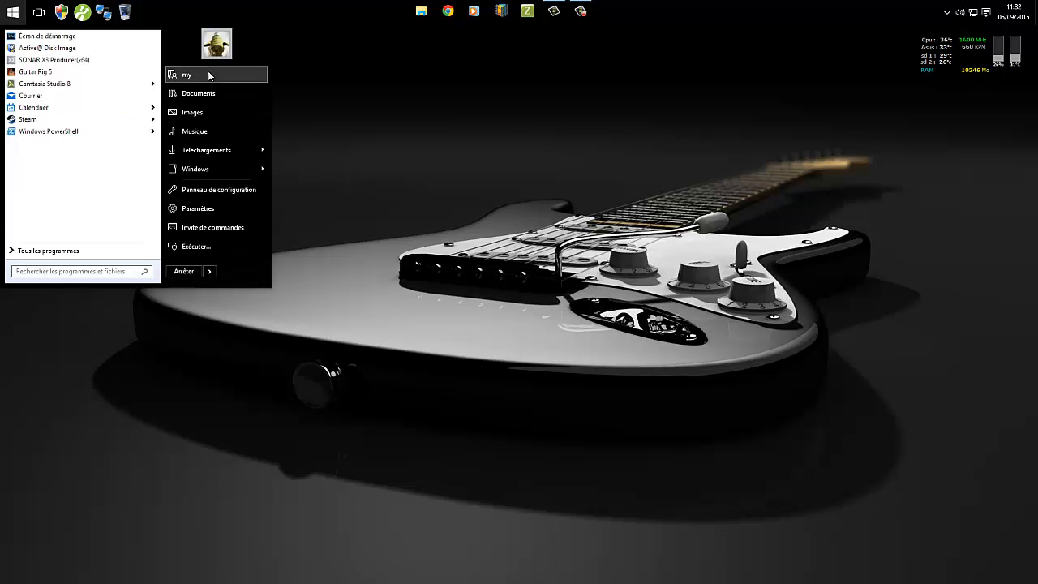
pyautogui.rightClick(242, 276)
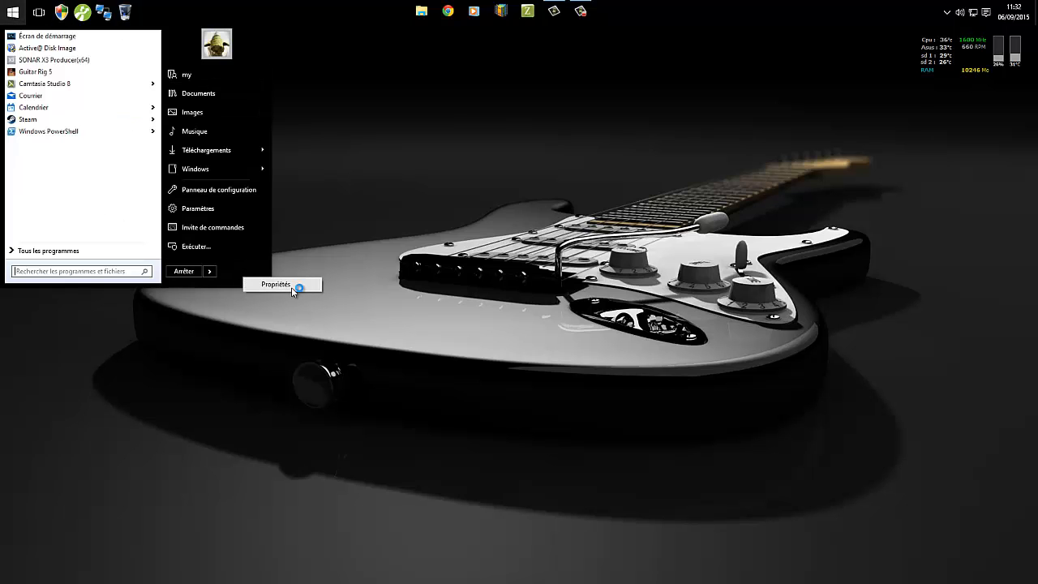
pyautogui.click(294, 287)
pyautogui.click(360, 209)
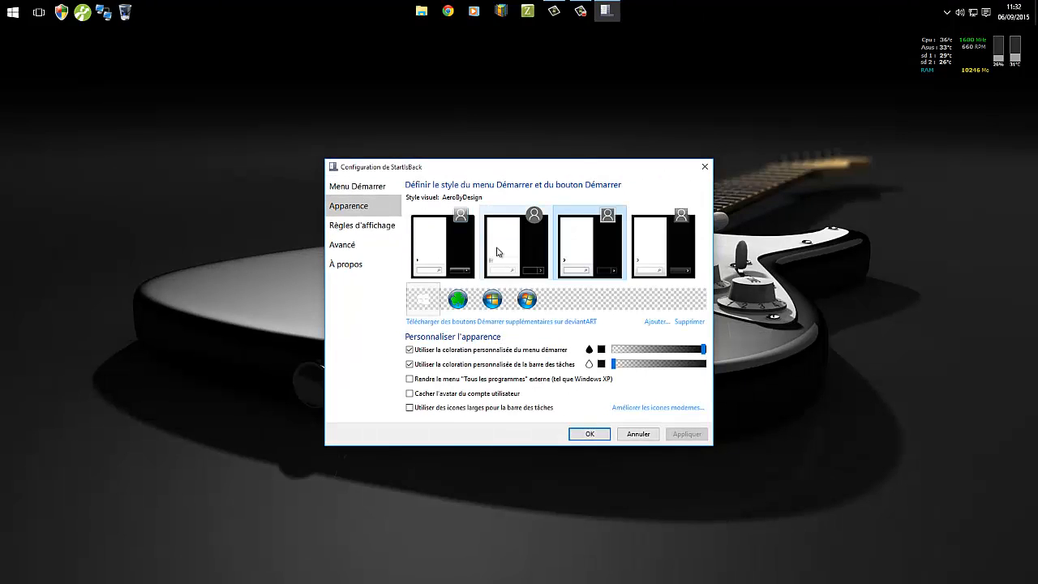
pyautogui.click(12, 11)
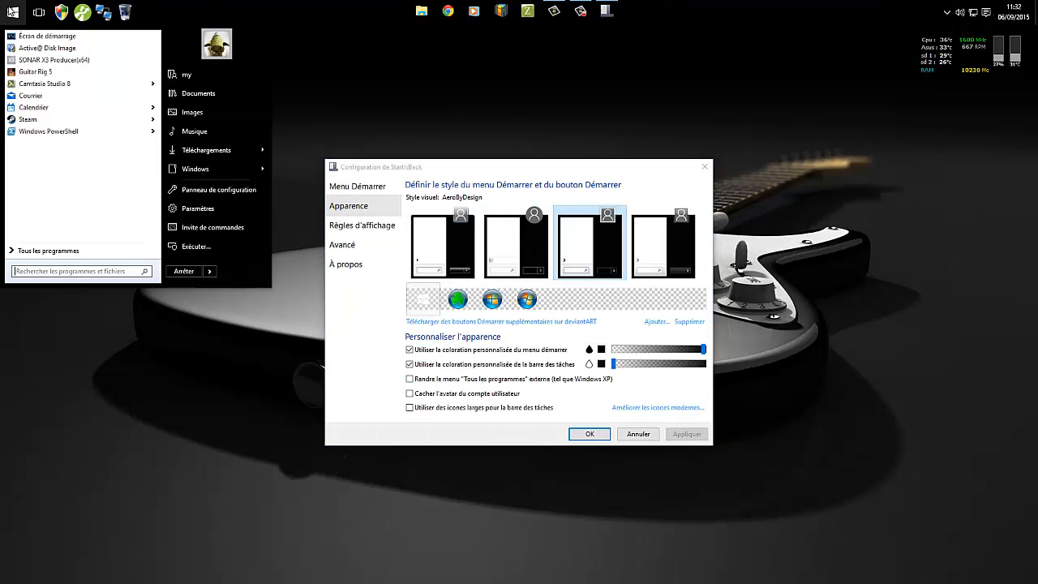
pyautogui.click(12, 11)
pyautogui.click(12, 11)
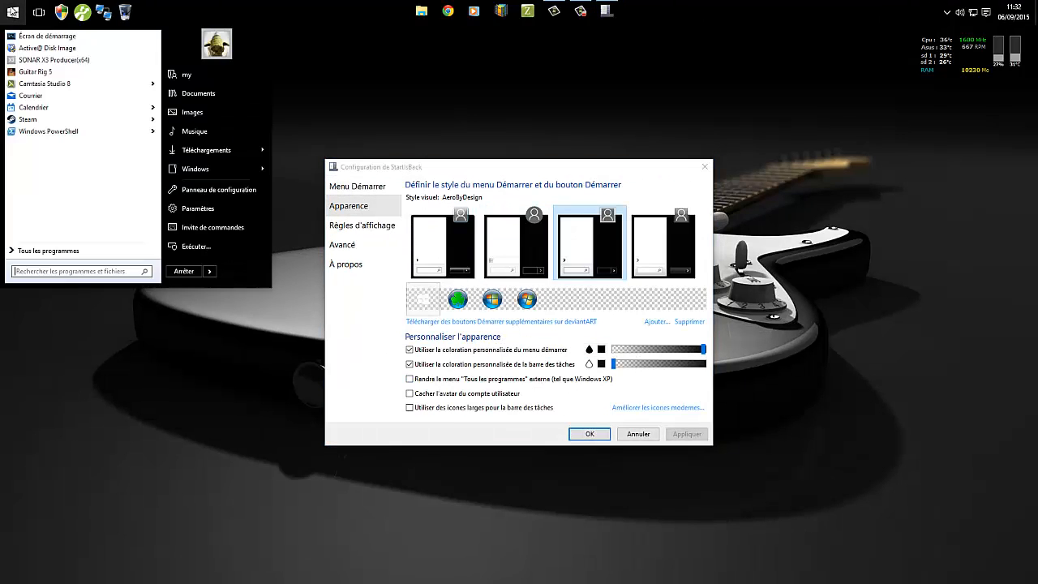
# Apply the blue basic colour (red 0, green 128, blue 255) to the Start menu and check the menu.
pyautogui.click(603, 350)
pyautogui.click(477, 169)
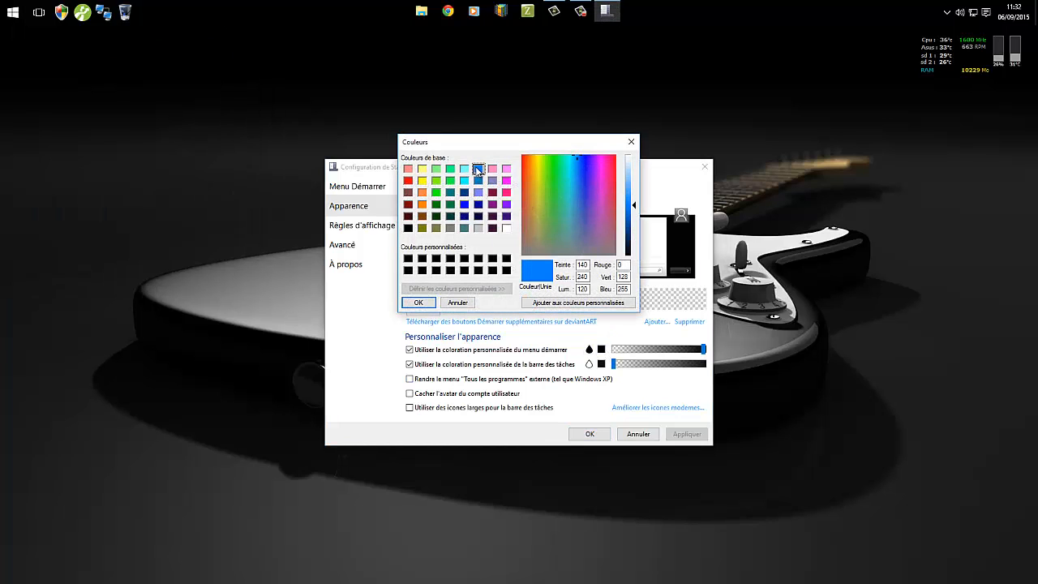
pyautogui.click(418, 302)
pyautogui.click(684, 436)
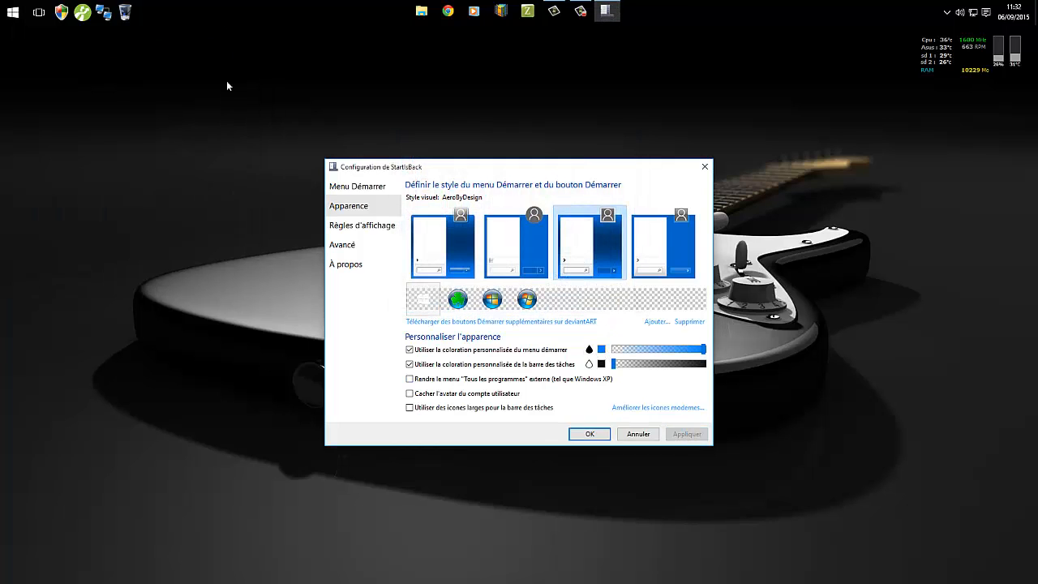
pyautogui.click(12, 12)
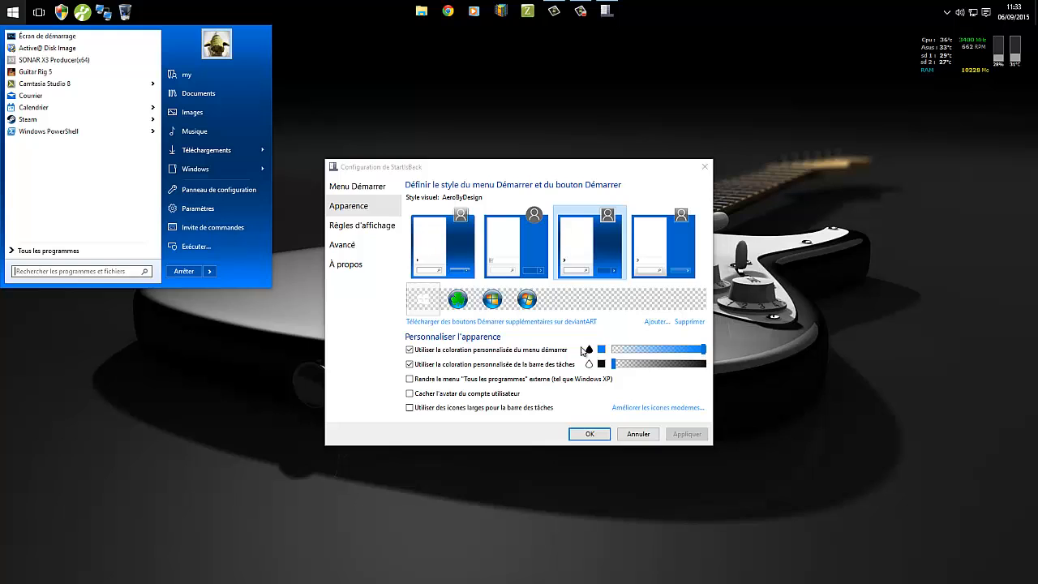
pyautogui.click(402, 419)
# Set the Start menu's colour opacity to 0%, accept the StartIsBack settings and view the menu against the desktop.
pyautogui.moveTo(704, 349)
pyautogui.mouseDown()
pyautogui.moveTo(624, 353)
pyautogui.moveTo(700, 350)
pyautogui.mouseUp()
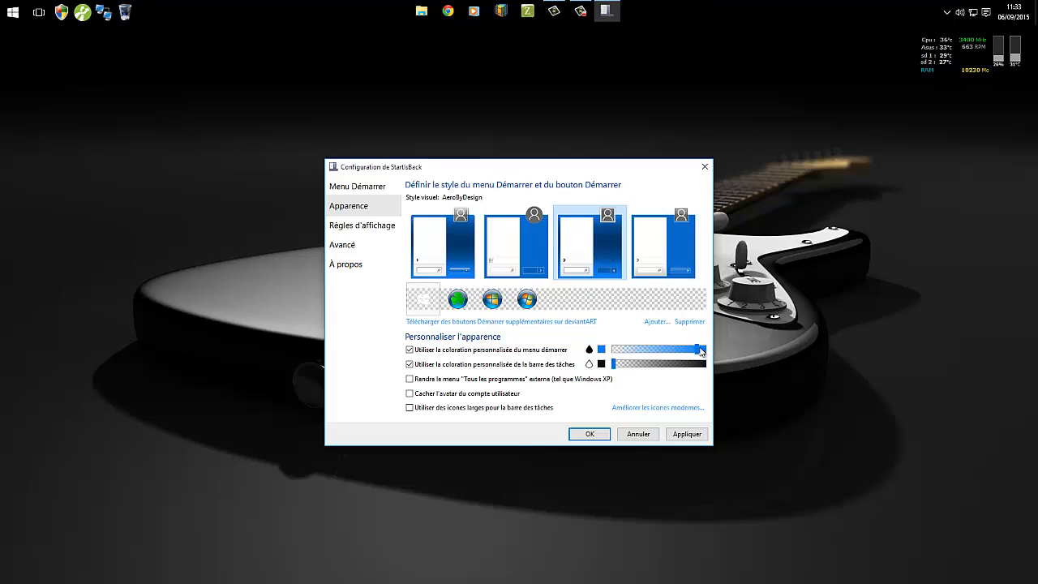
pyautogui.moveTo(699, 349); pyautogui.dragTo(614, 351)
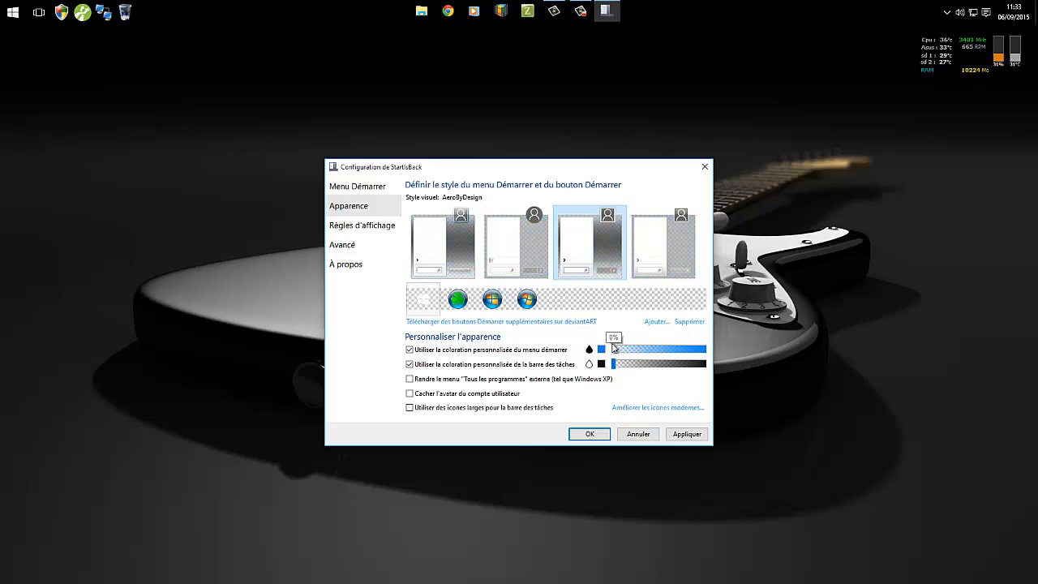
pyautogui.click(686, 434)
pyautogui.click(589, 433)
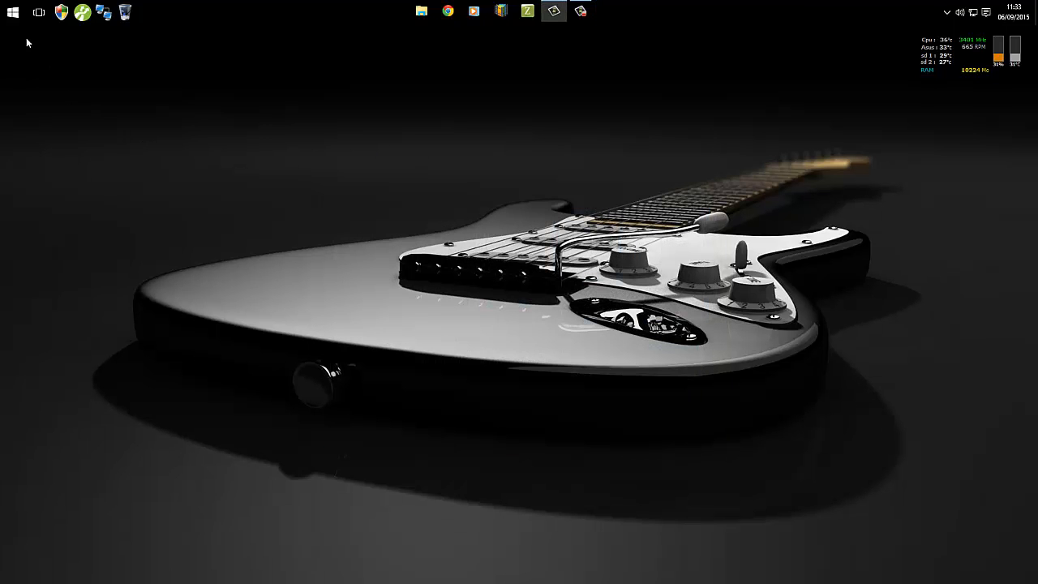
pyautogui.click(13, 13)
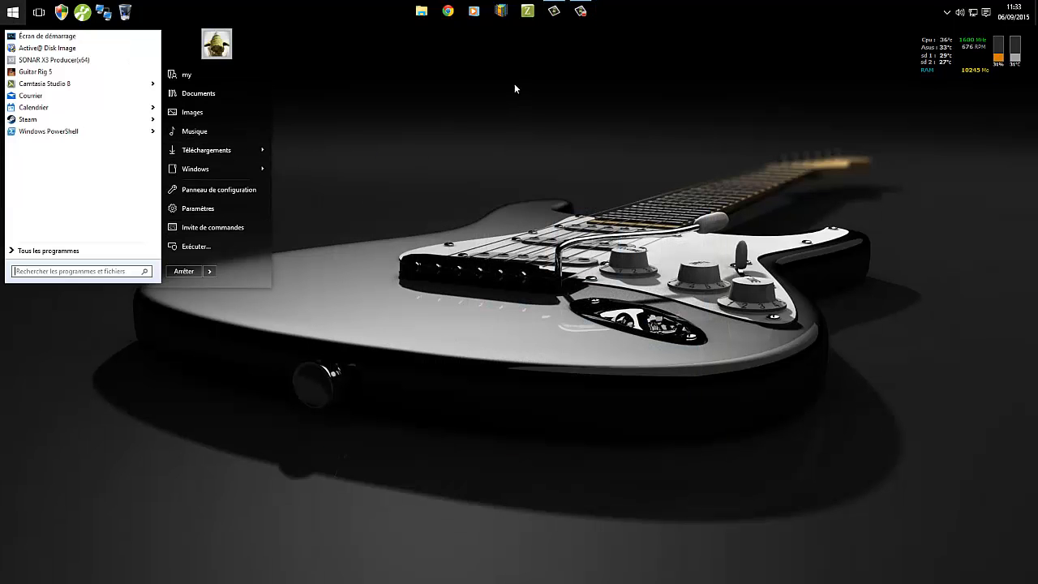
pyautogui.click(463, 46)
# Place a file explorer window behind the Start menu to examine the menu's transparency, and close the window.
pyautogui.click(422, 11)
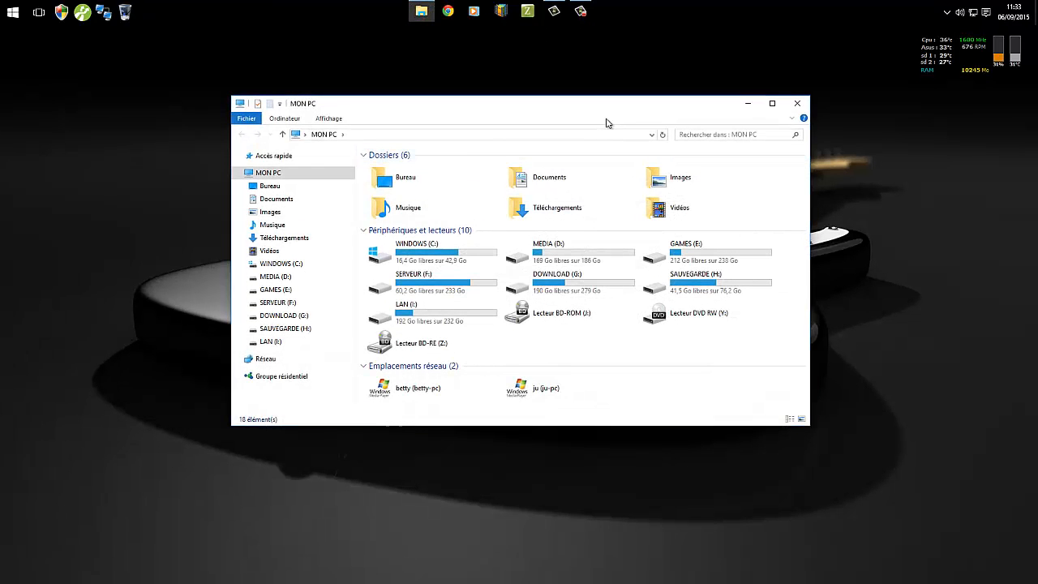
pyautogui.moveTo(588, 113); pyautogui.dragTo(328, 97)
pyautogui.click(13, 12)
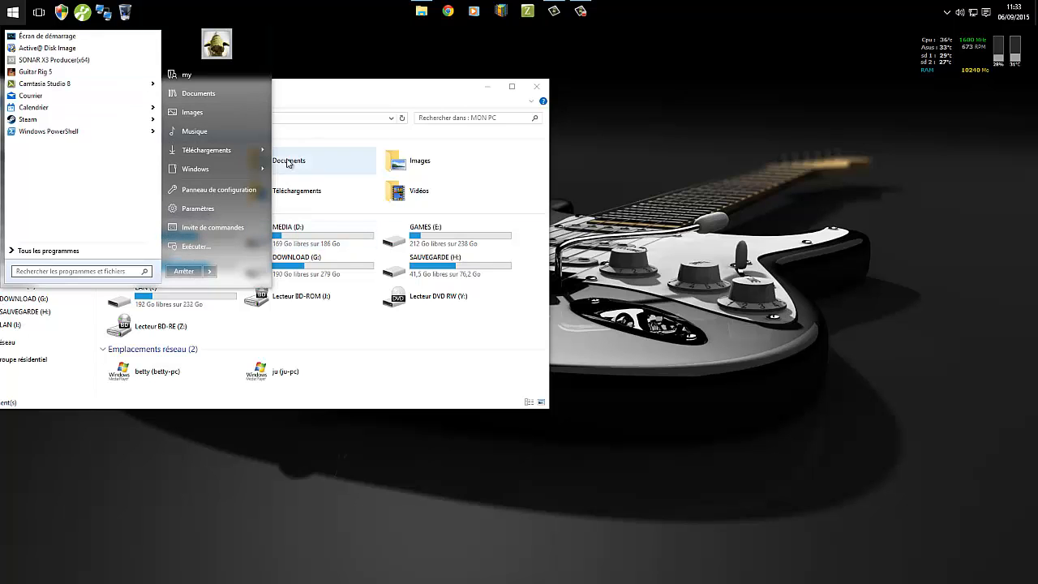
pyautogui.moveTo(478, 91); pyautogui.dragTo(675, 122)
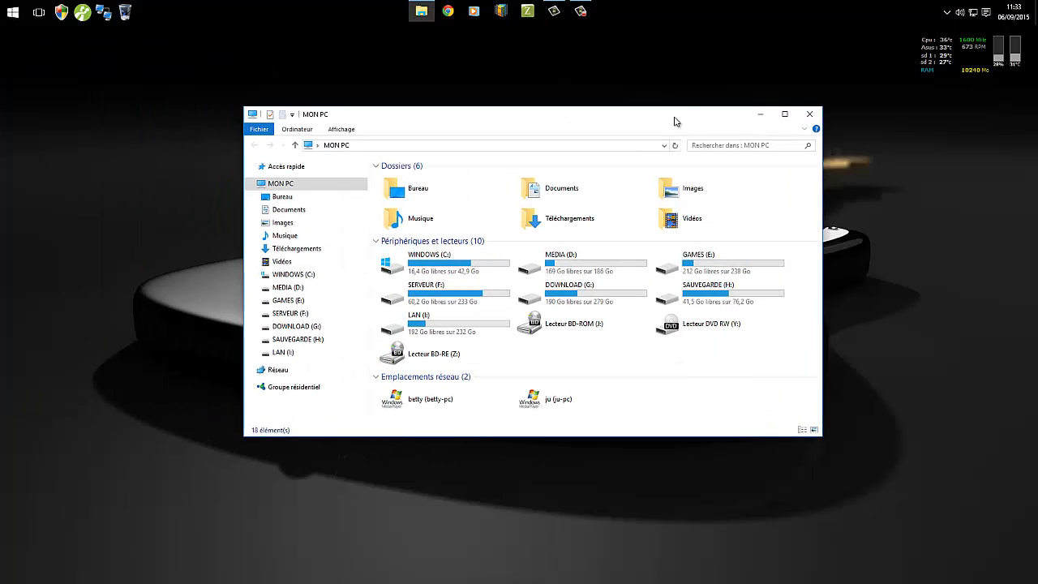
pyautogui.click(809, 113)
# Open the StartIsBack Start menu settings and bring up the custom folders for the menu's right column.
pyautogui.click(12, 11)
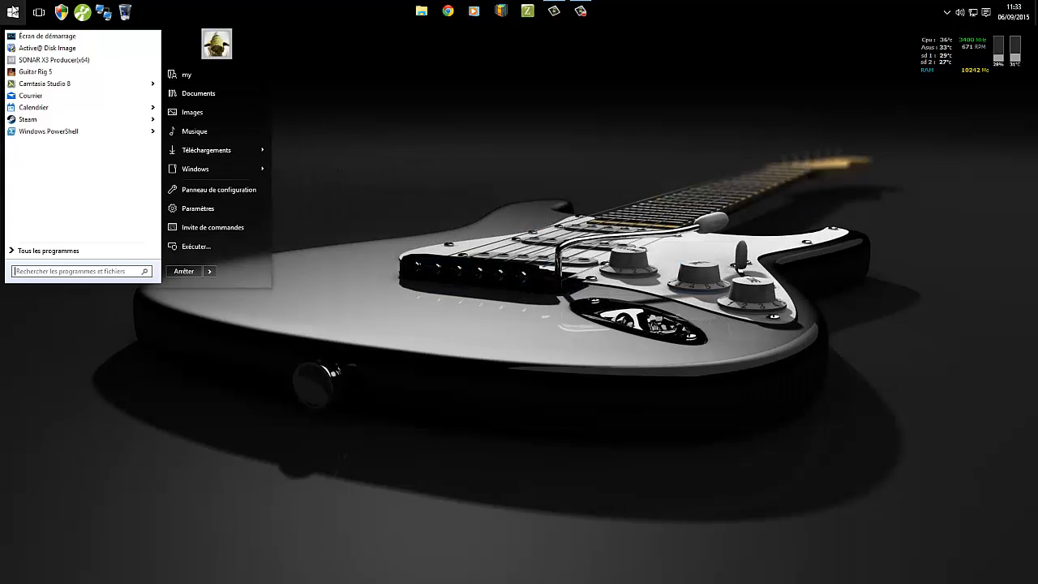
pyautogui.rightClick(249, 277)
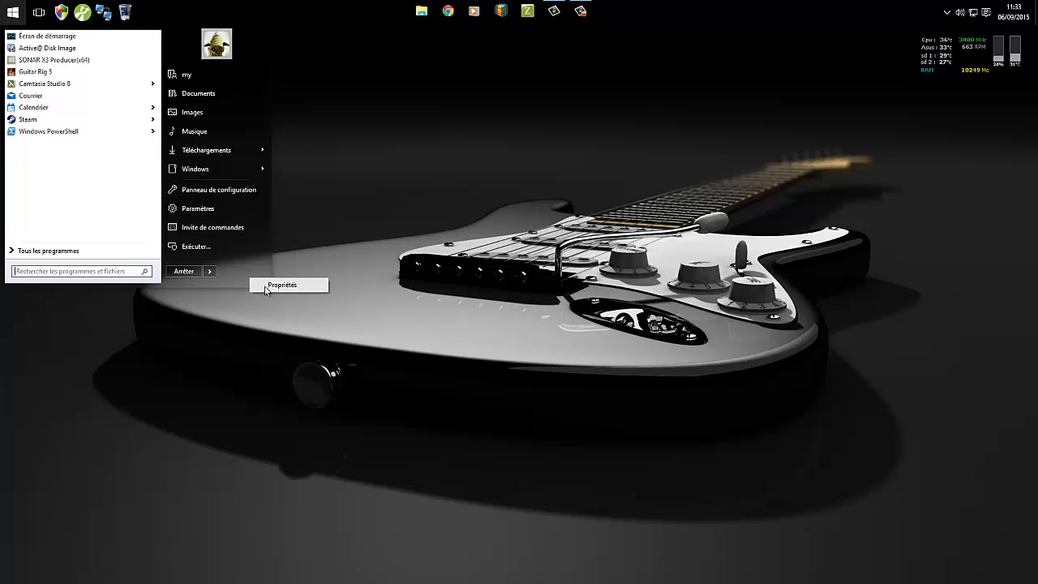
pyautogui.click(280, 285)
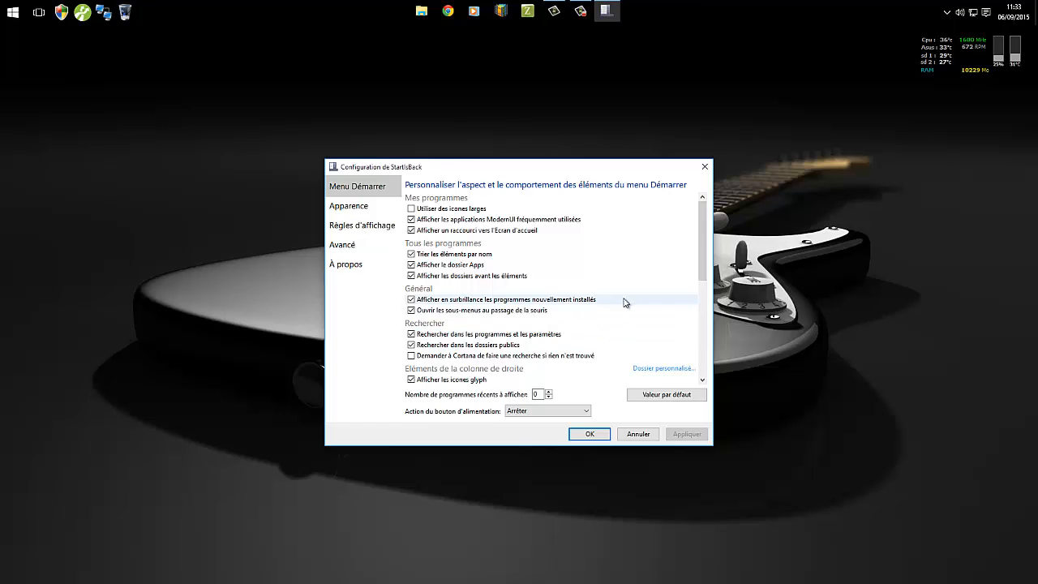
pyautogui.scroll(-4, 626, 243)
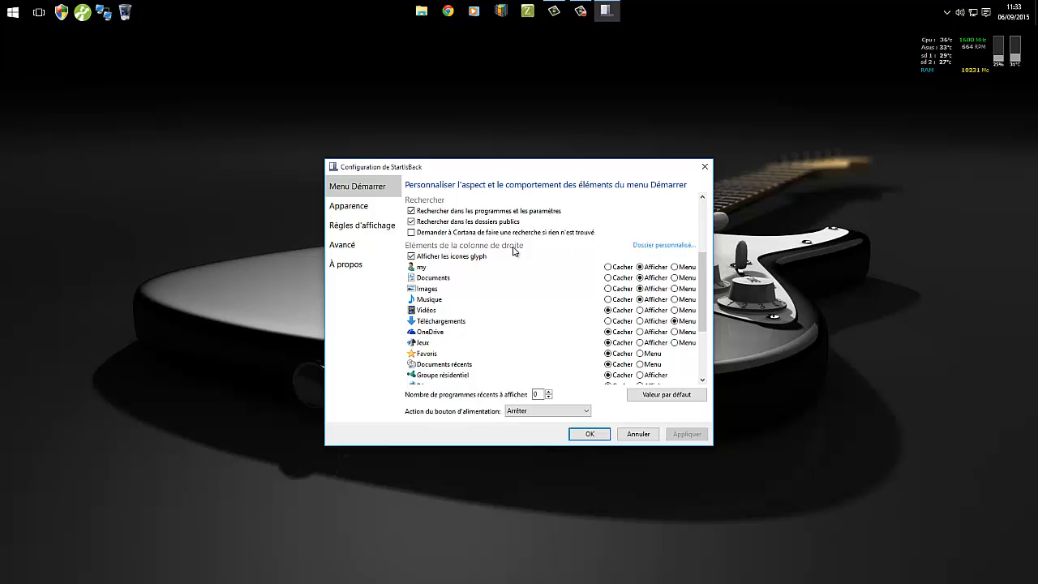
pyautogui.click(653, 247)
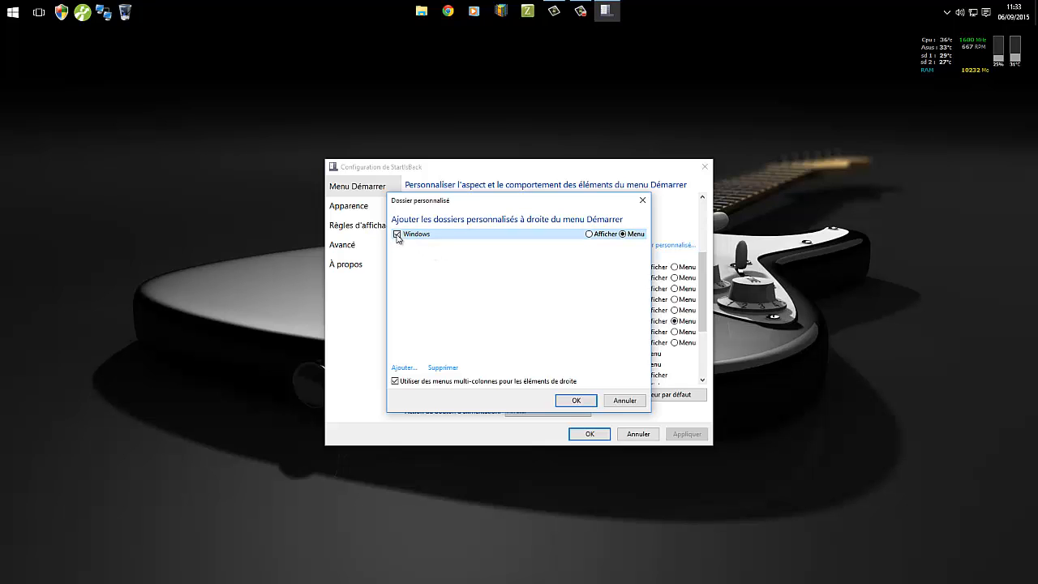
pyautogui.click(406, 368)
pyautogui.scroll(-10, 418, 304)
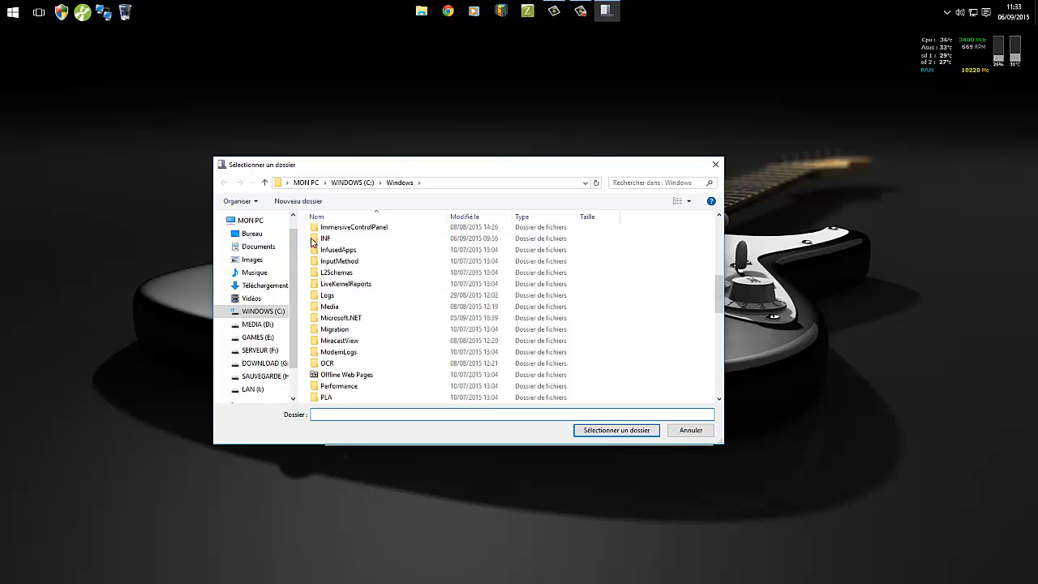
pyautogui.click(689, 429)
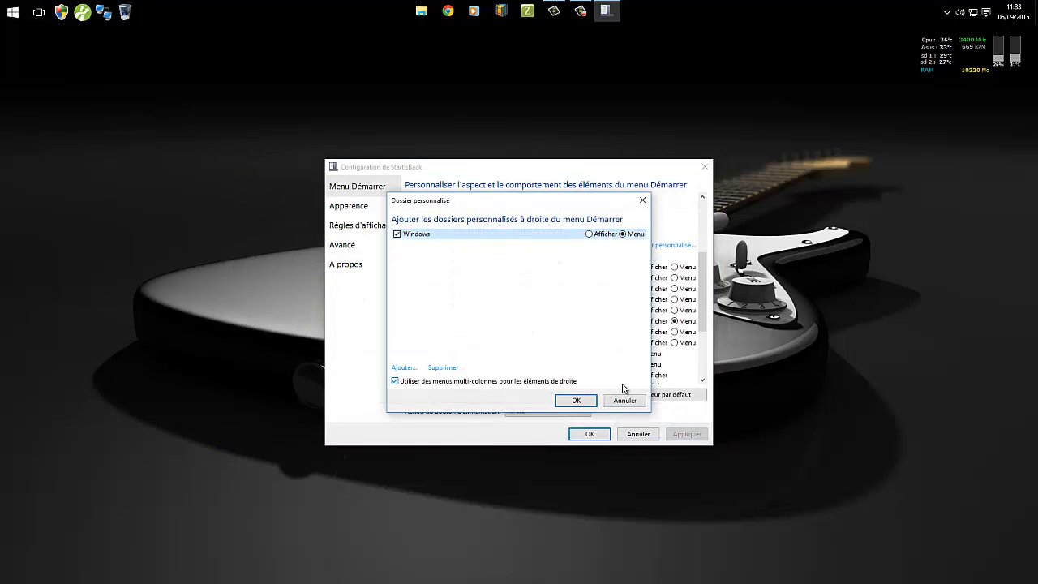
# Set the Windows custom folder to Afficher and accept the StartIsBack settings.
pyautogui.click(588, 234)
pyautogui.click(582, 400)
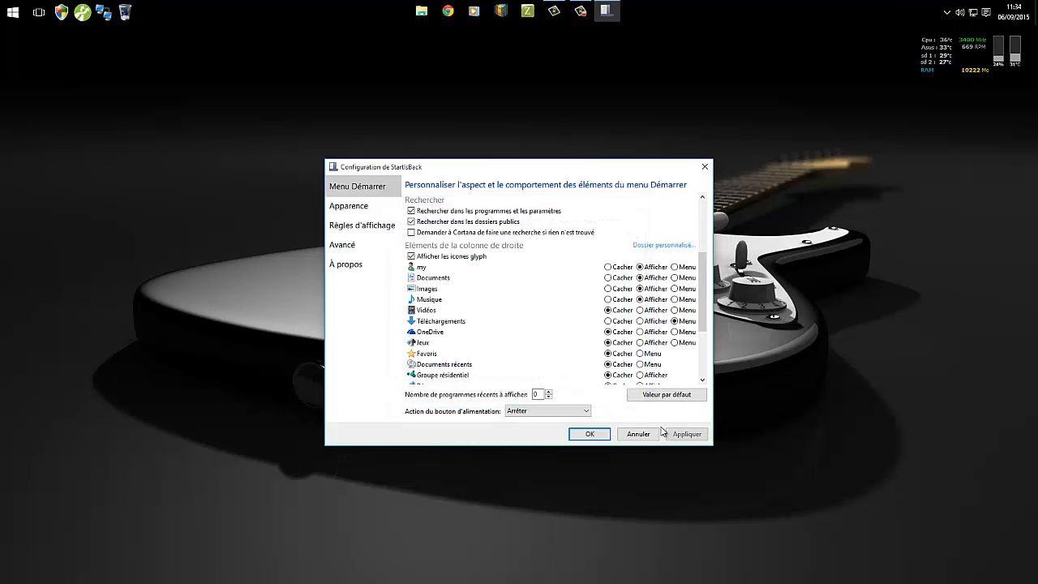
pyautogui.click(590, 434)
# Open the Windows folder from the Start menu's right column and close its window.
pyautogui.click(12, 11)
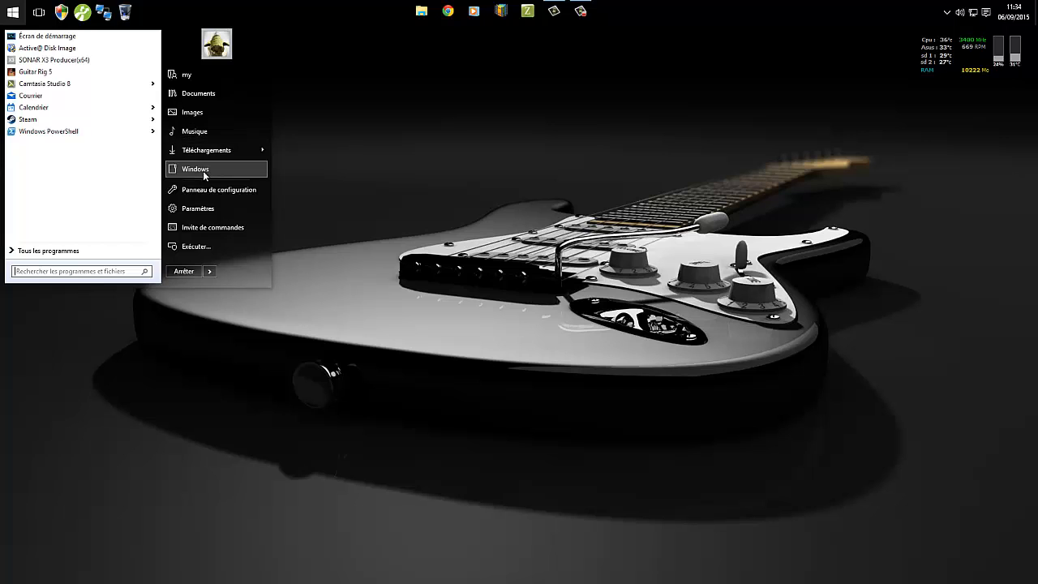
pyautogui.click(214, 170)
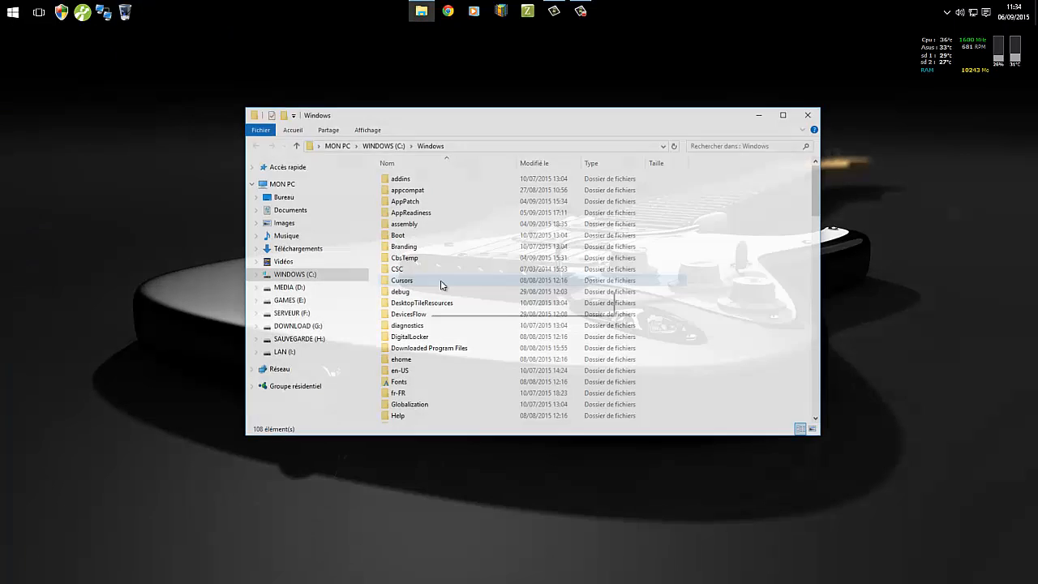
pyautogui.click(811, 115)
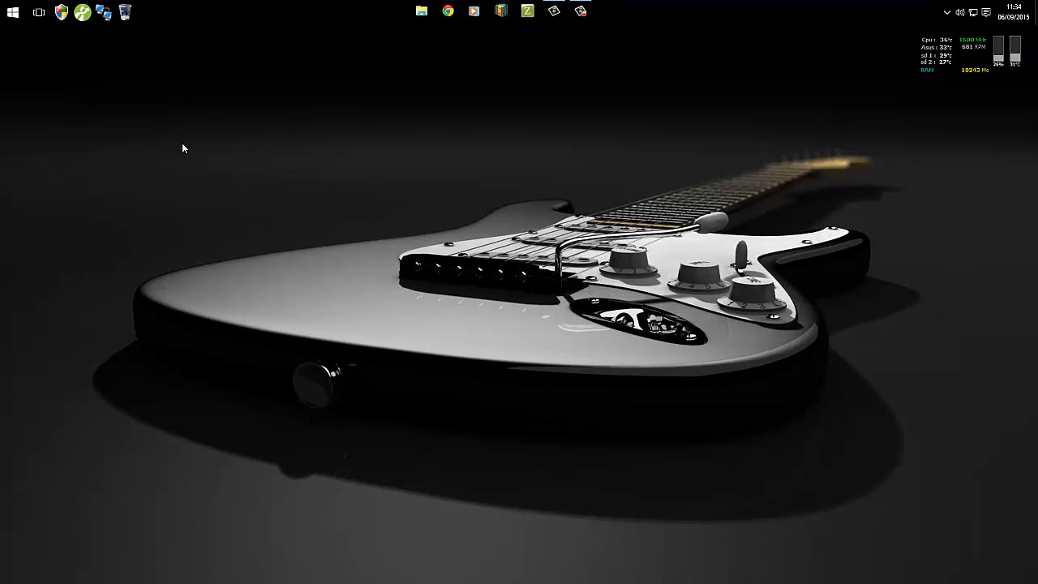
# Set the Windows custom folder to Menu, apply the StartIsBack settings and view the entry in the Start menu.
pyautogui.click(12, 12)
pyautogui.rightClick(243, 277)
pyautogui.click(248, 284)
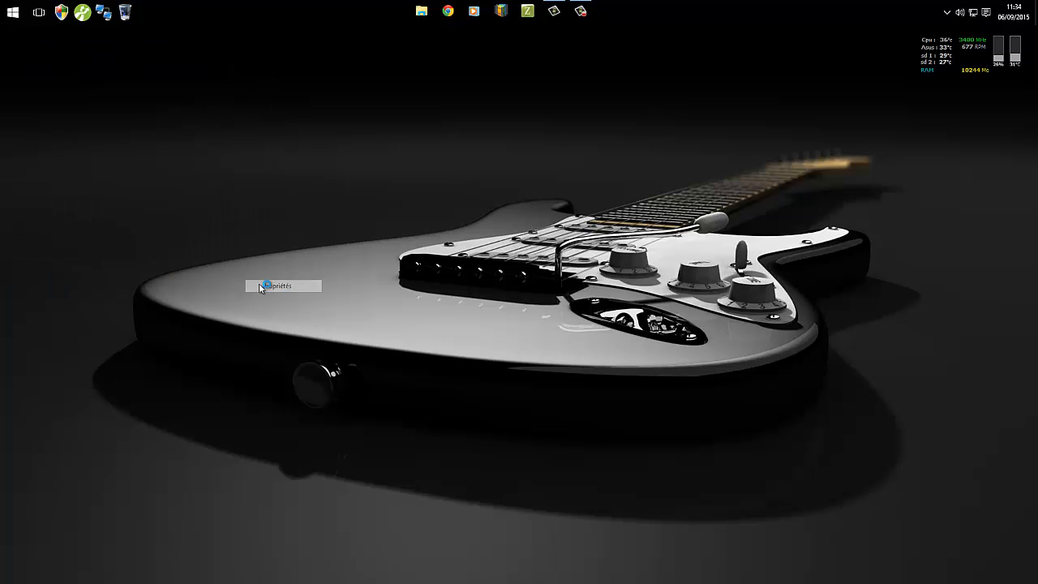
pyautogui.scroll(-3, 598, 316)
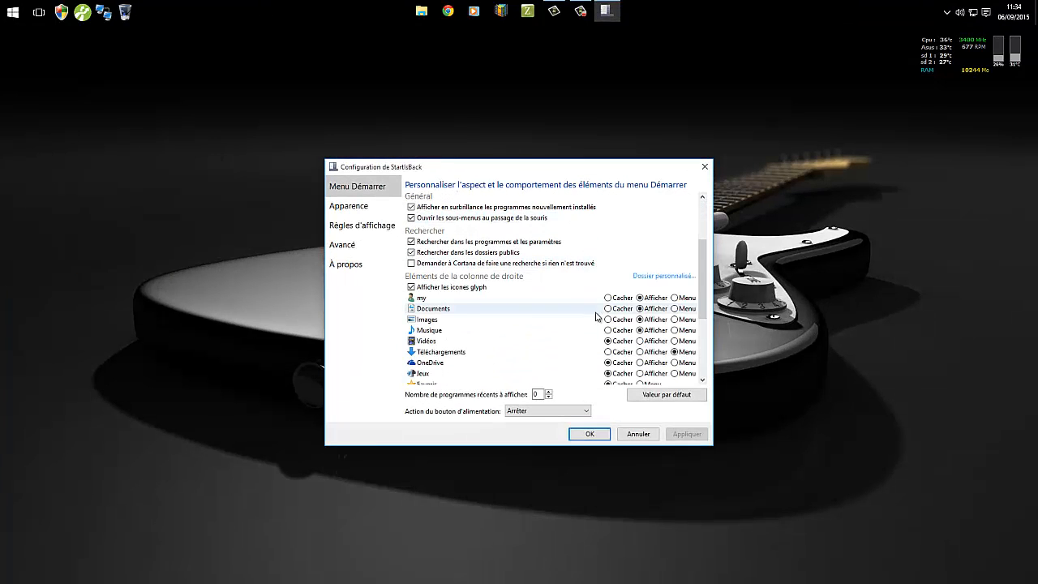
pyautogui.click(646, 279)
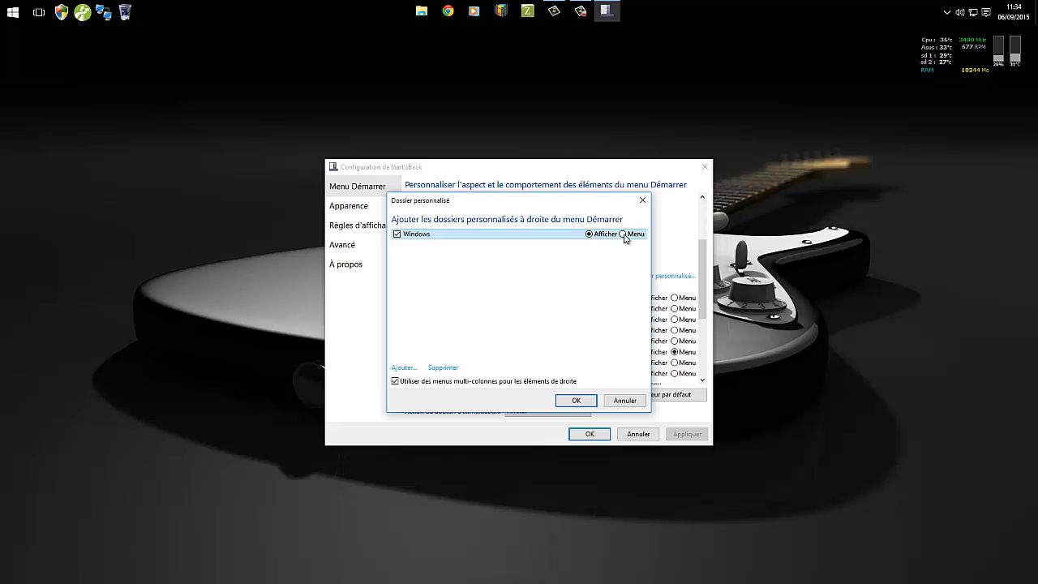
pyautogui.click(581, 400)
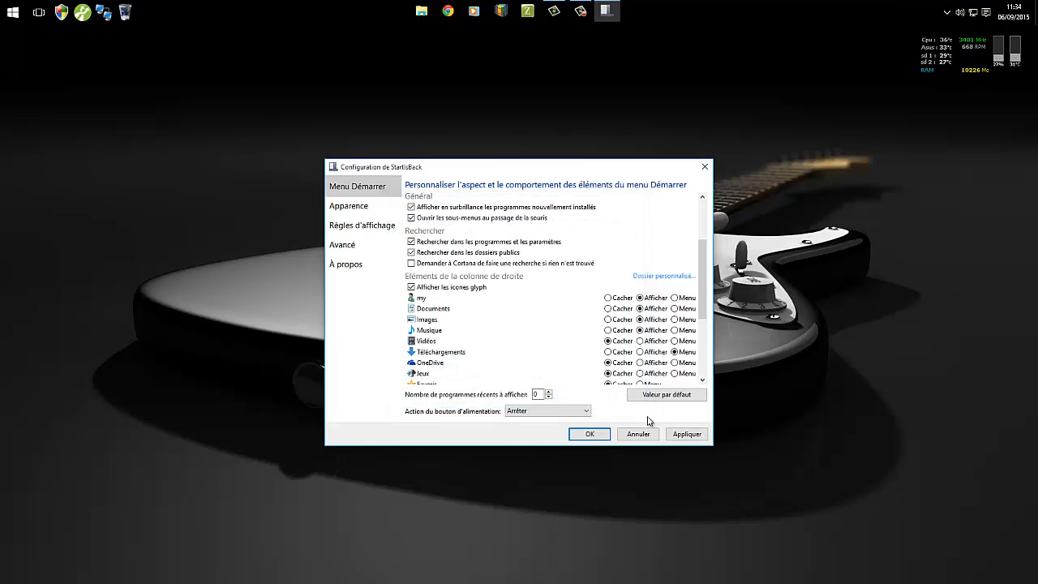
pyautogui.click(684, 435)
pyautogui.click(589, 434)
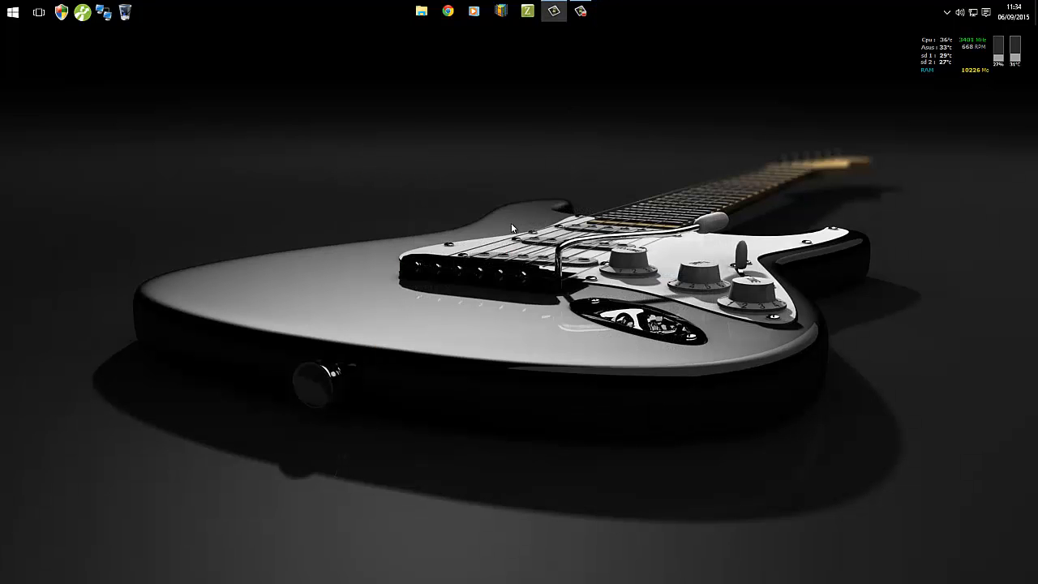
pyautogui.click(3, 4)
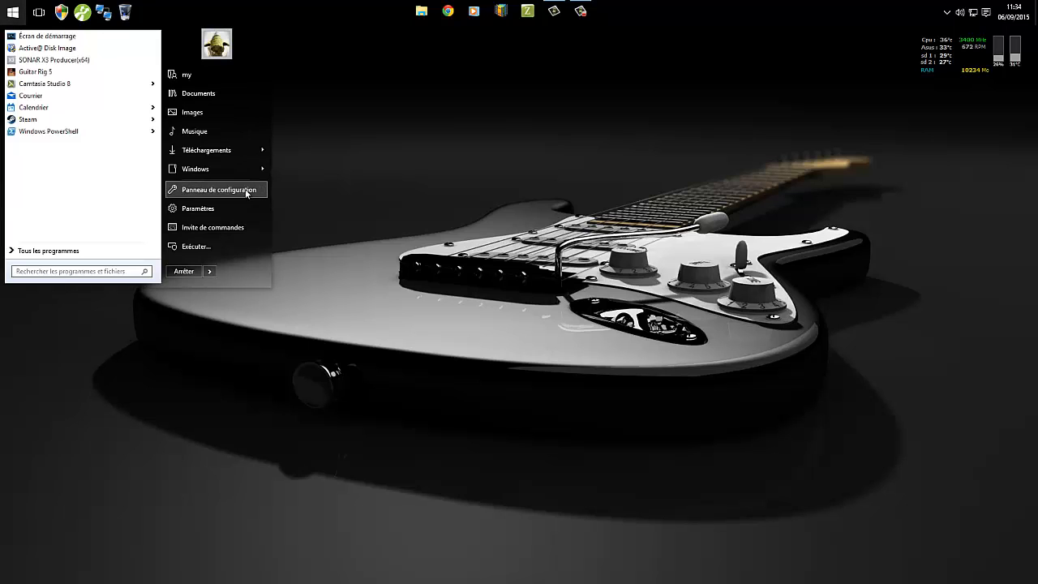
# Browse the subfolders of the Start menu's Windows entry, open the ContactSupport folder under SystemApps and close its window.
pyautogui.moveTo(249, 176)
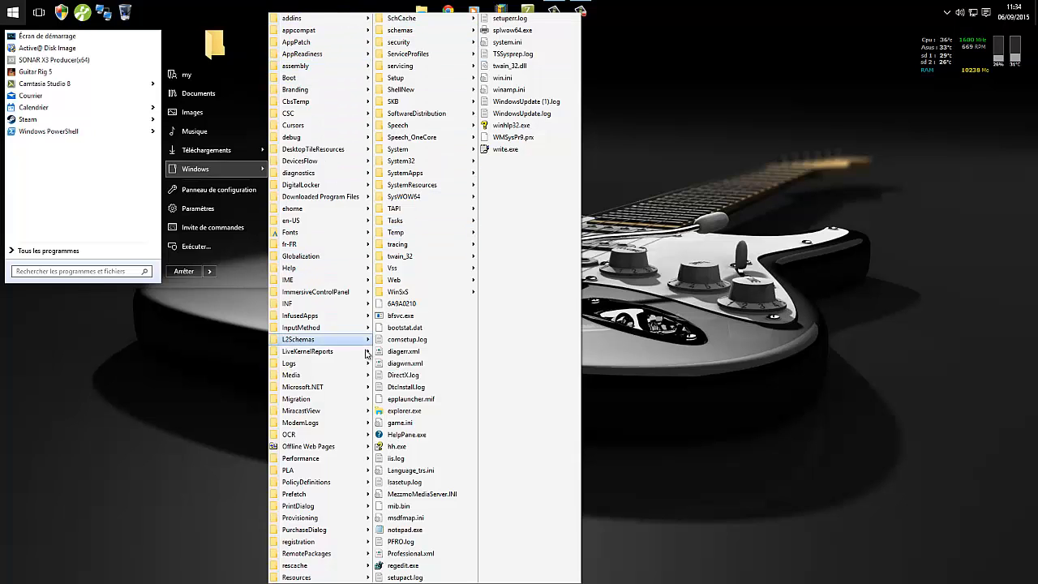
pyautogui.moveTo(381, 256)
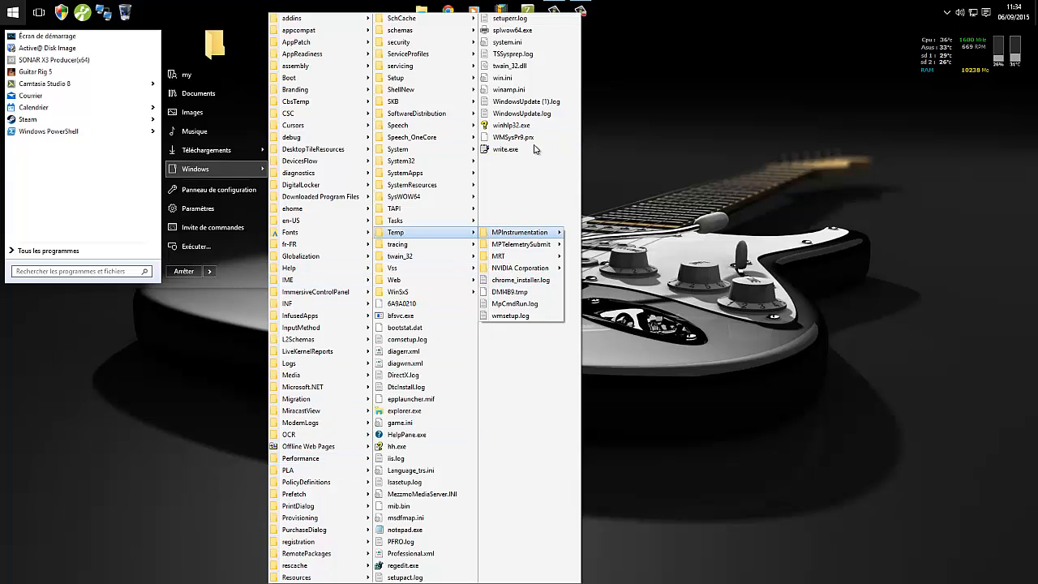
pyautogui.moveTo(420, 79)
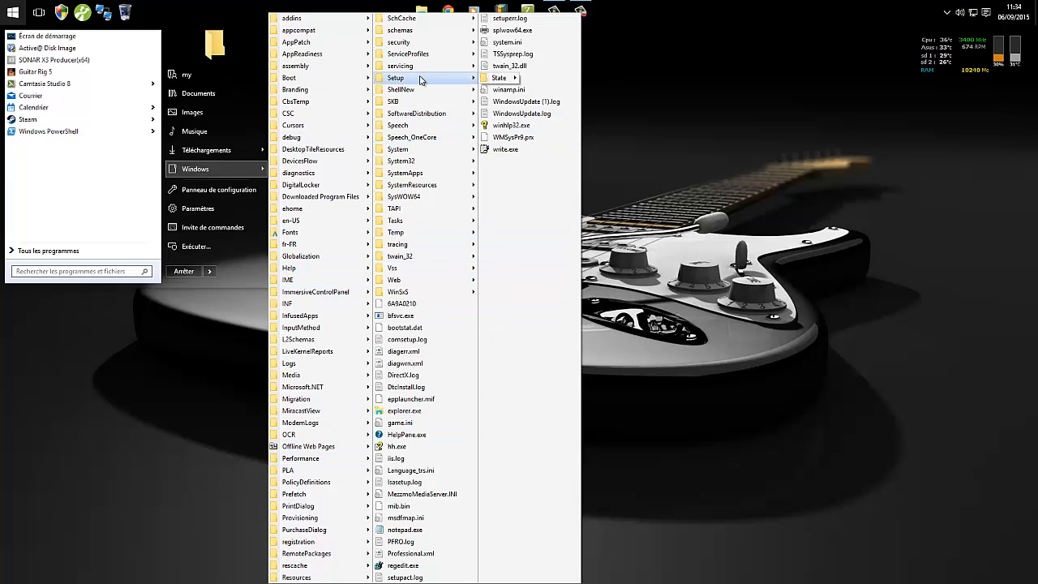
pyautogui.moveTo(321, 33)
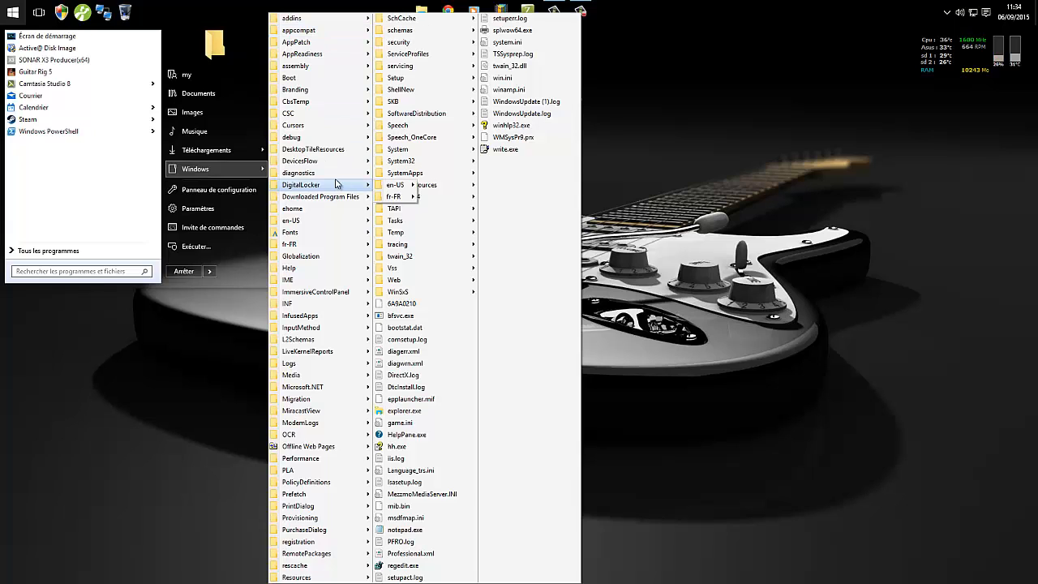
pyautogui.moveTo(309, 317)
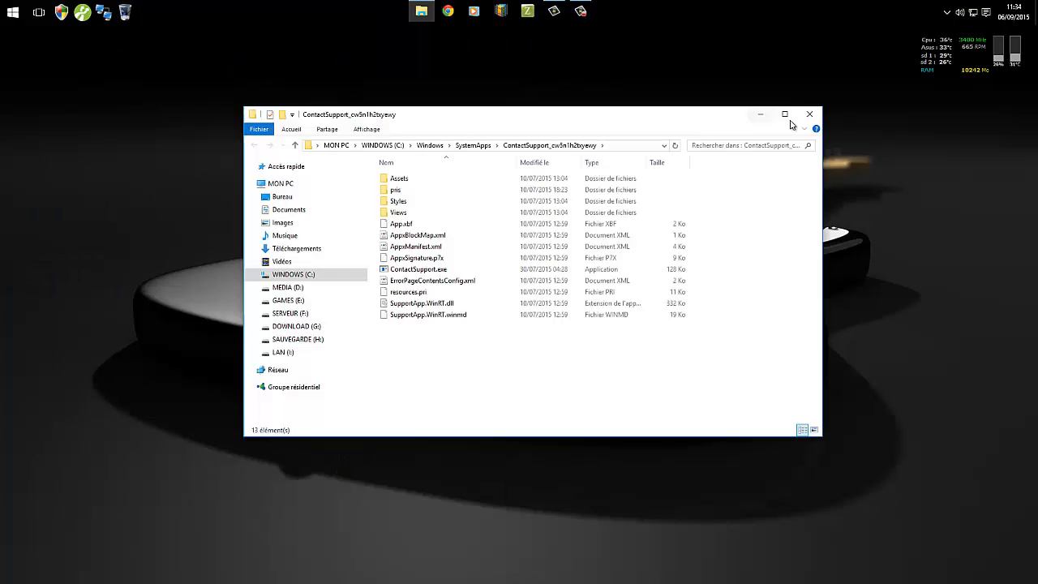
pyautogui.click(862, 111)
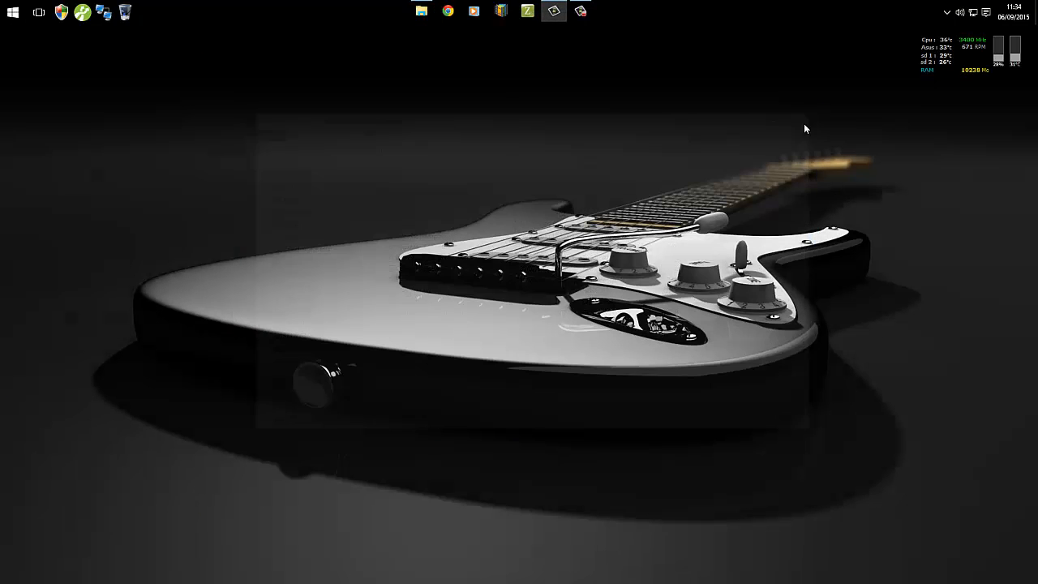
# View the properties of MsHy7en.lex under Globalization, ELS, HyphenationDictionaries from the Start menu's Windows entry, and dismiss them without changes.
pyautogui.click(12, 12)
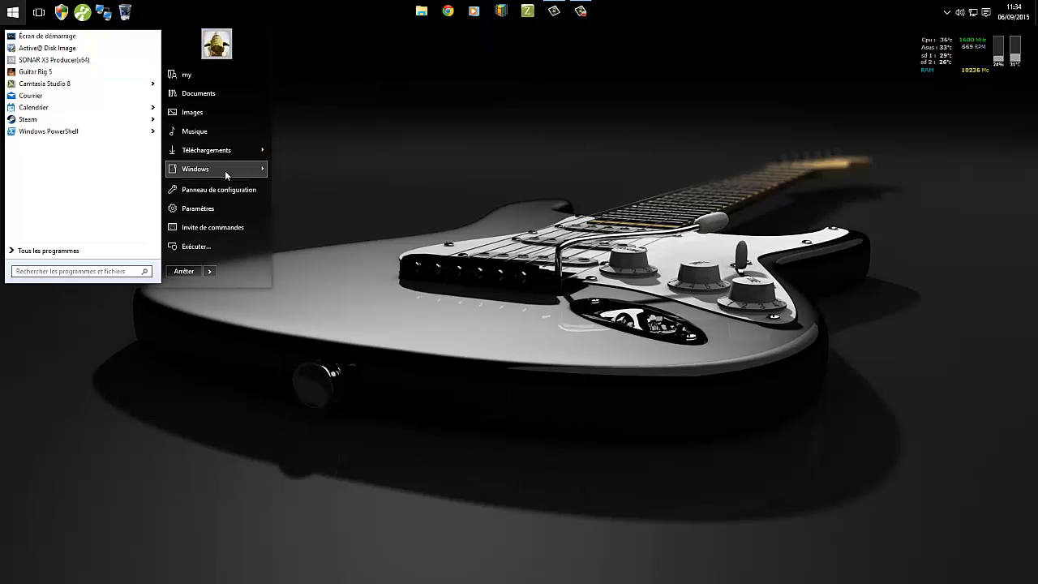
pyautogui.moveTo(225, 171)
pyautogui.moveTo(419, 154)
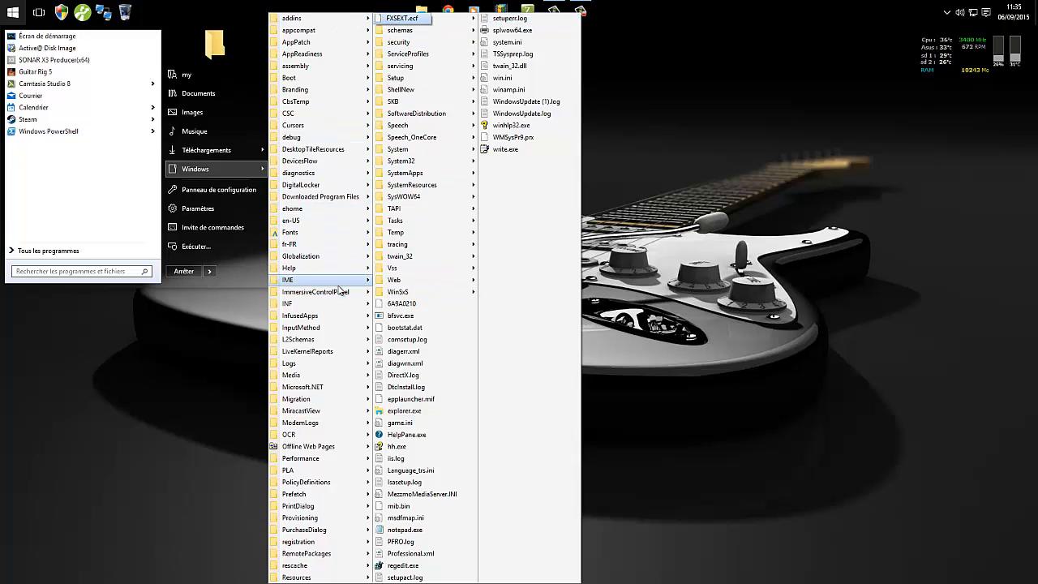
pyautogui.moveTo(296, 255)
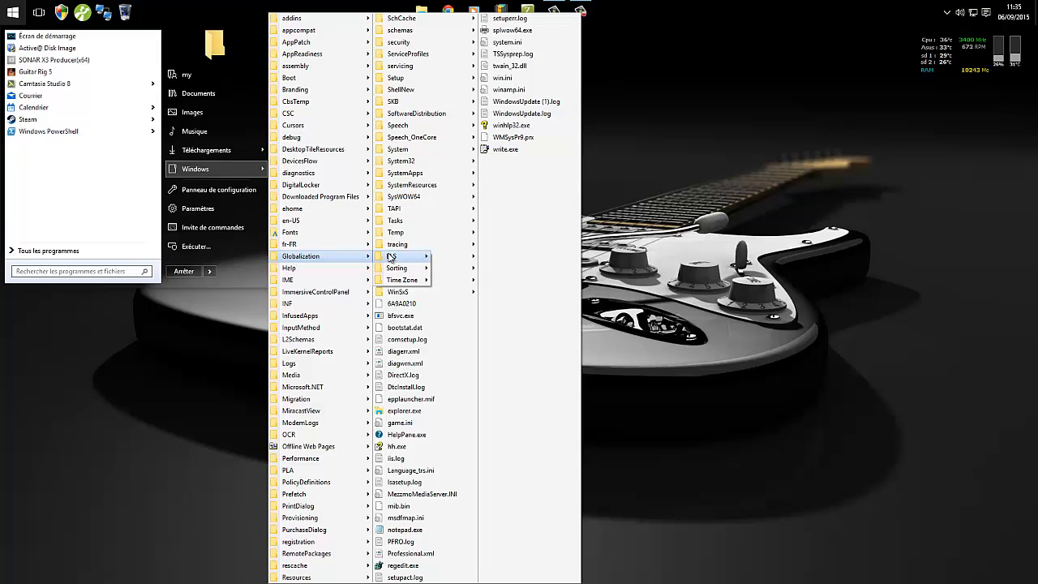
pyautogui.moveTo(391, 257)
pyautogui.moveTo(480, 257)
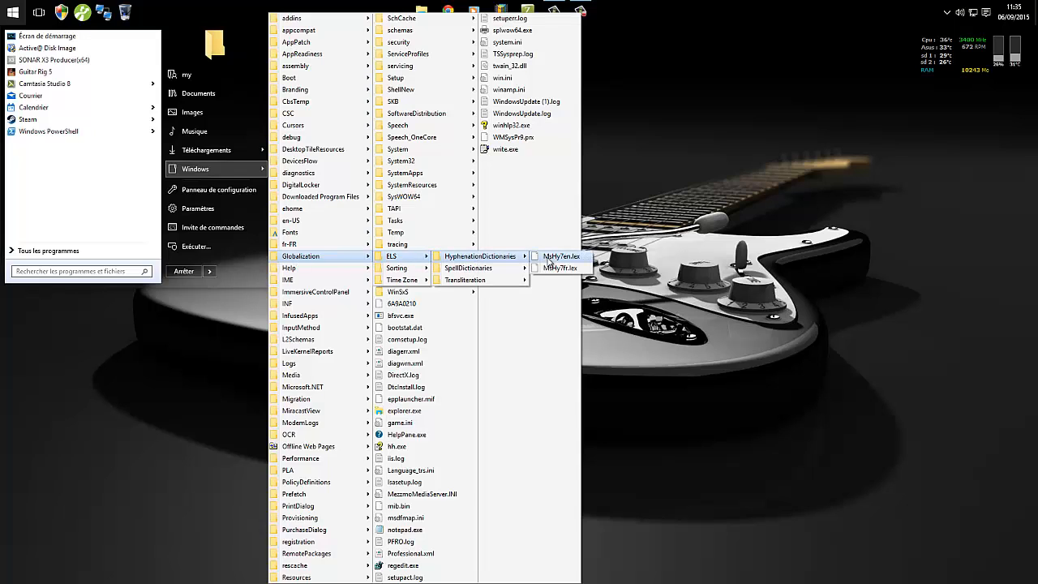
pyautogui.rightClick(549, 260)
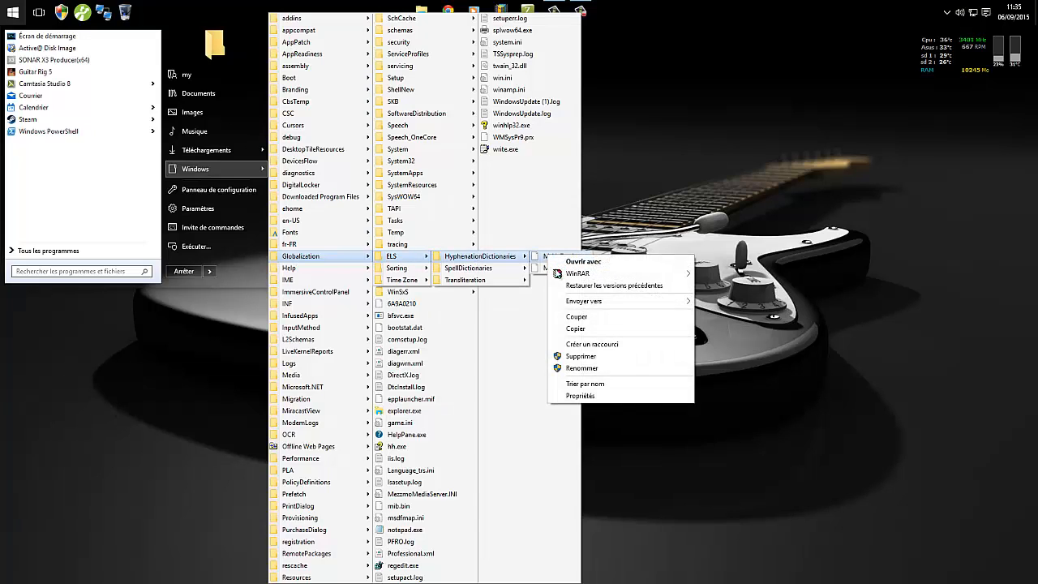
pyautogui.click(609, 397)
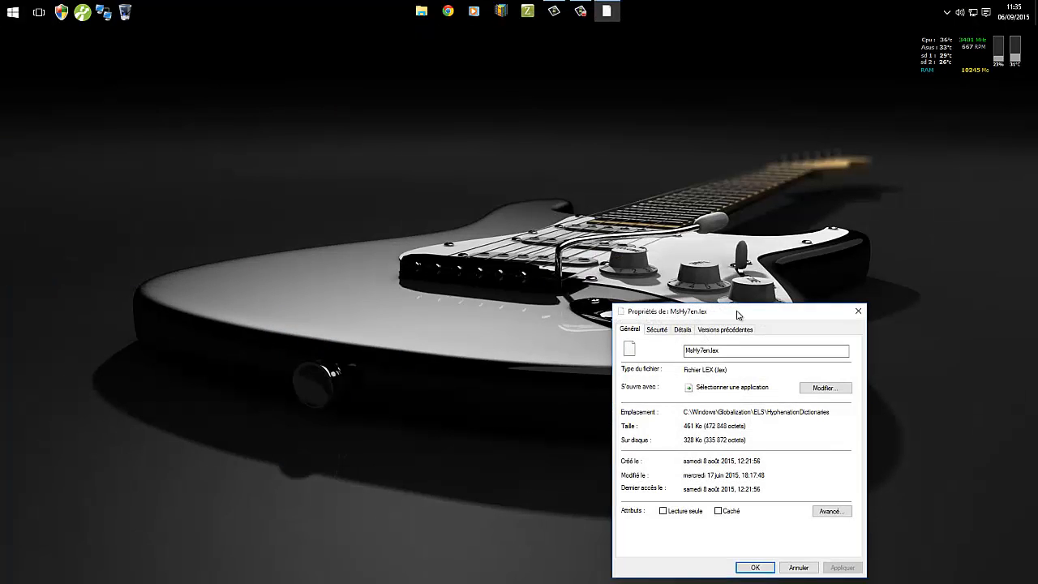
pyautogui.moveTo(737, 309); pyautogui.dragTo(426, 91)
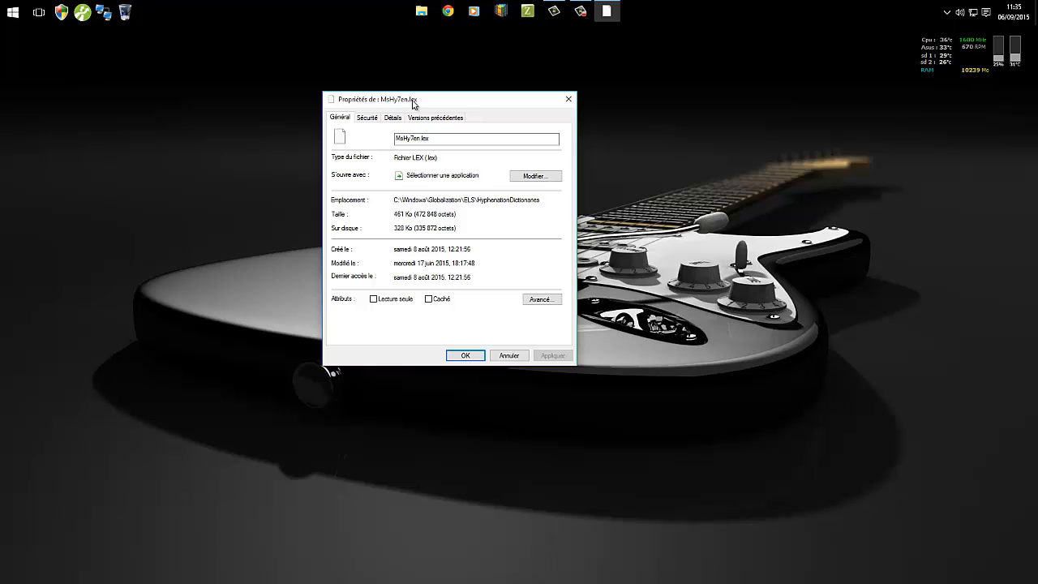
pyautogui.click(510, 355)
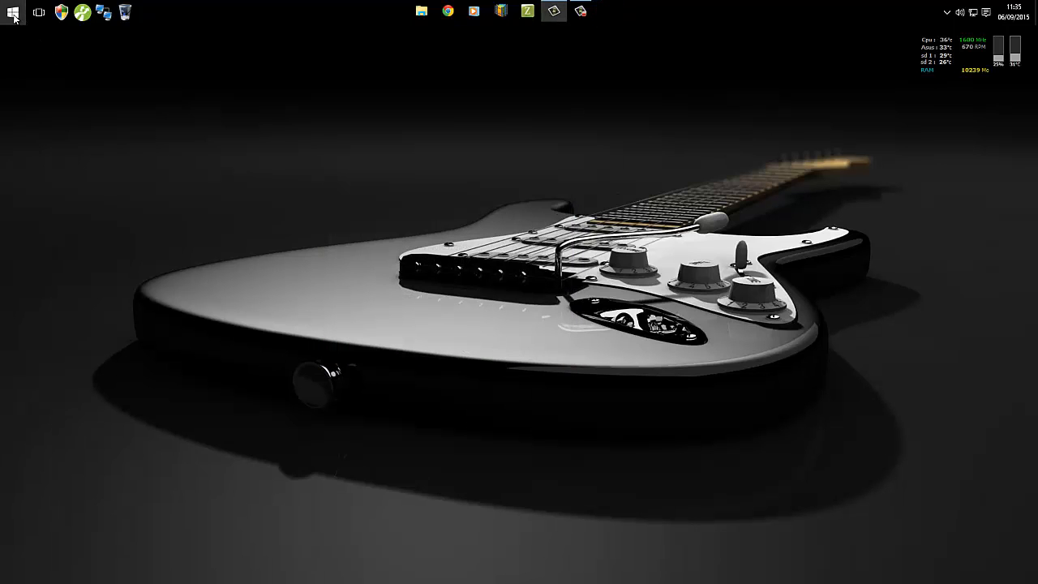
# Open the StartIsBack configuration from the Start menu and reposition its window slightly higher on the desktop.
pyautogui.click(13, 18)
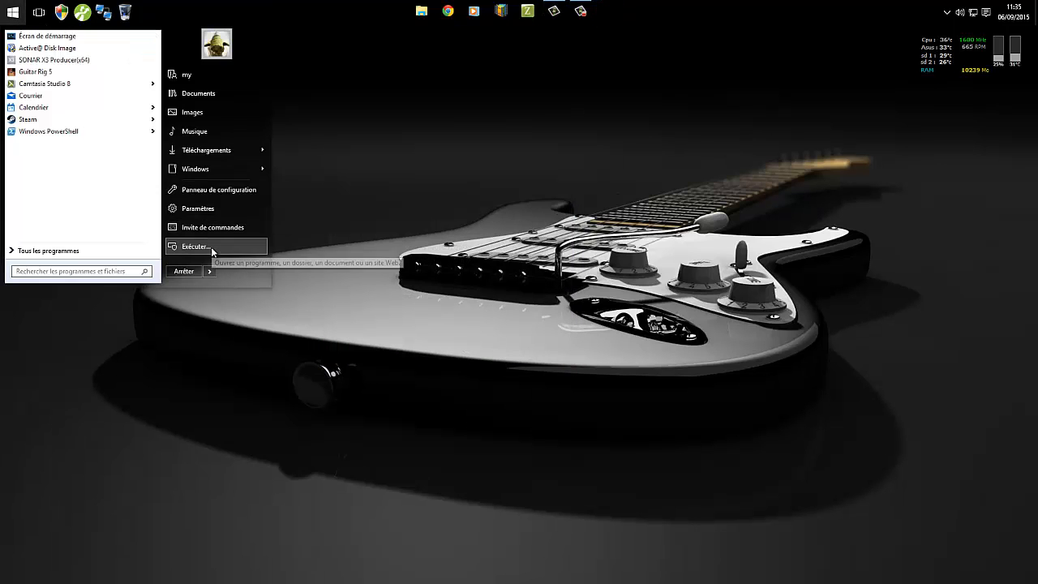
pyautogui.moveTo(209, 167)
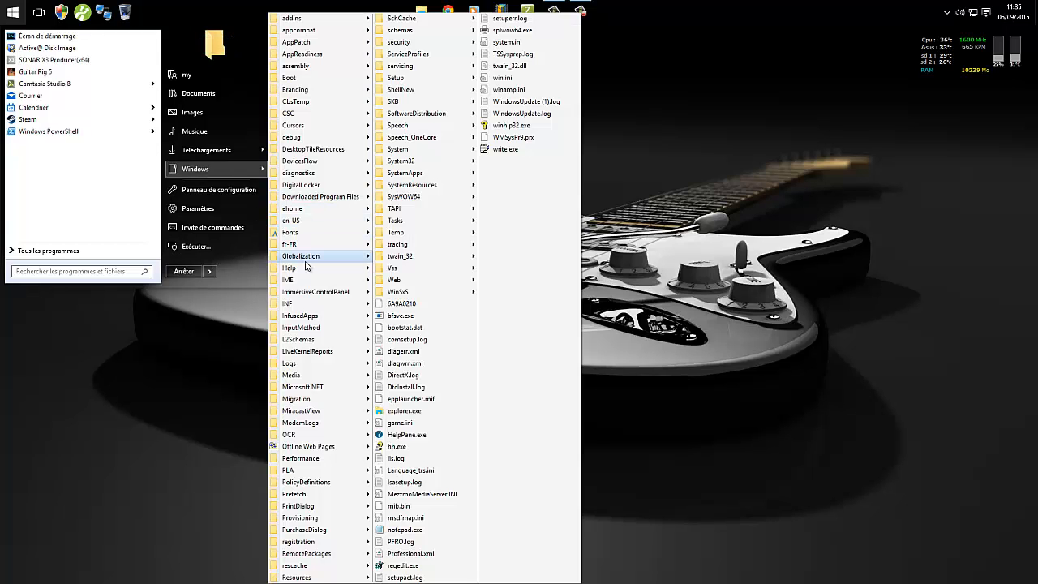
pyautogui.moveTo(279, 269)
pyautogui.rightClick(239, 272)
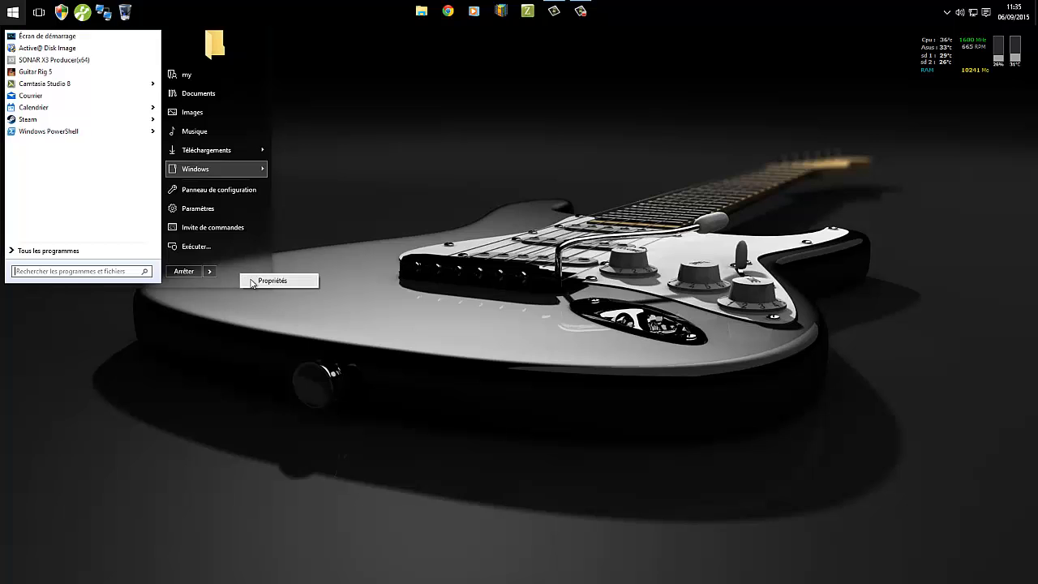
pyautogui.click(275, 281)
pyautogui.moveTo(511, 169); pyautogui.dragTo(506, 133)
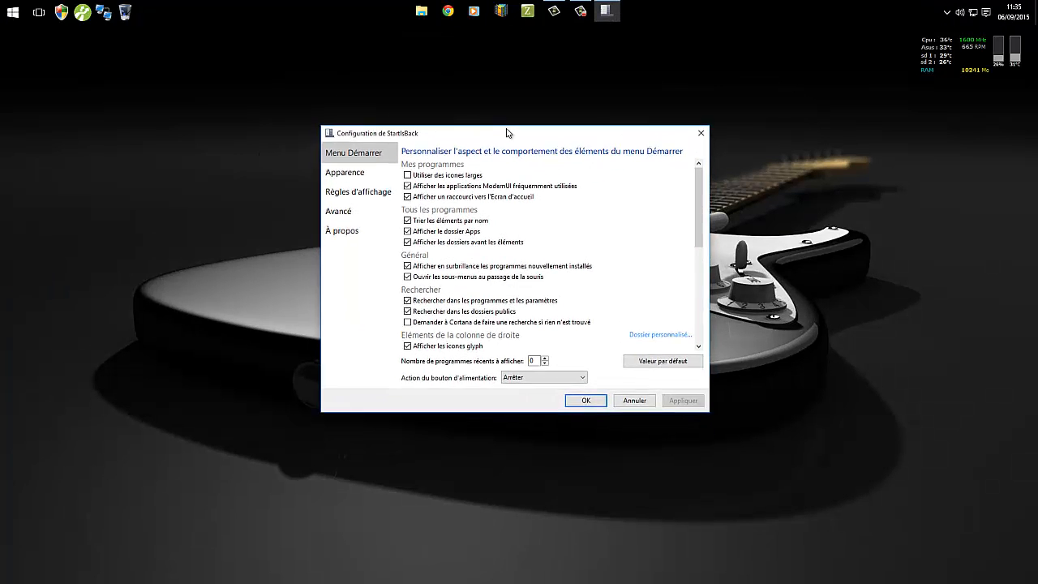
# Remove the Windows custom folder from the Start menu's right column, apply the StartIsBack settings and view the menu.
pyautogui.click(638, 332)
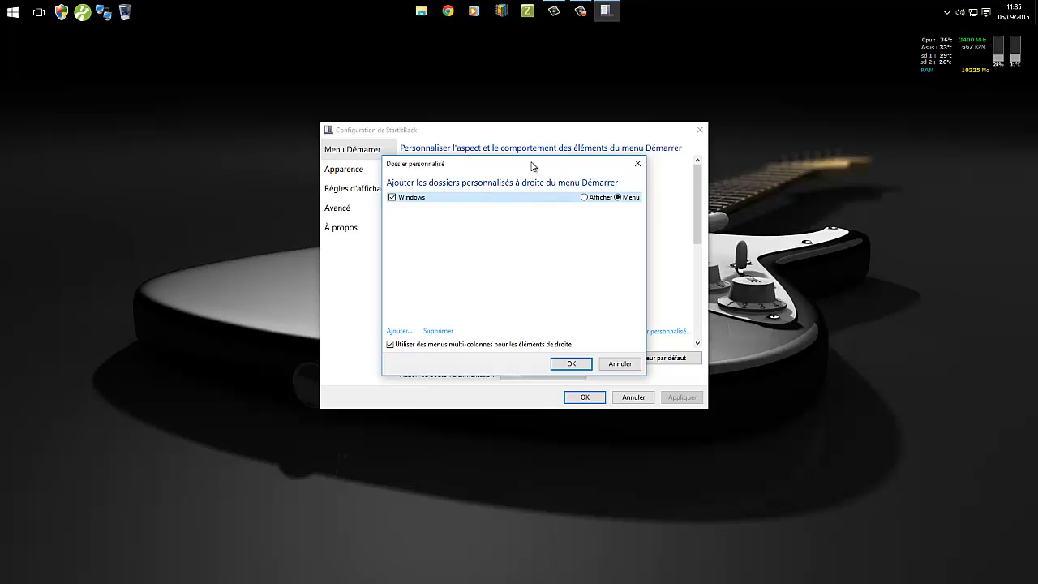
pyautogui.click(436, 331)
pyautogui.click(570, 364)
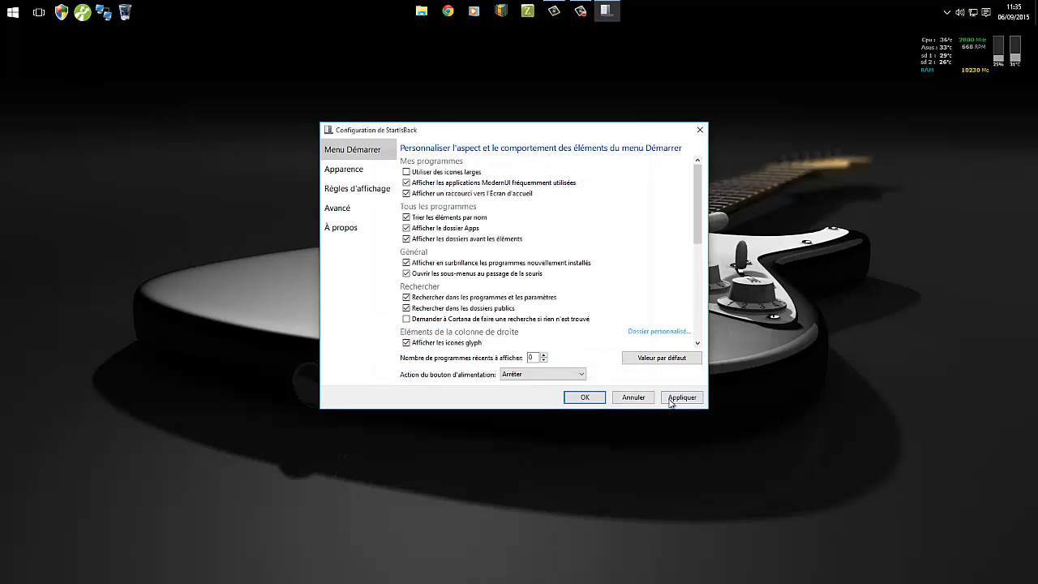
pyautogui.click(679, 397)
pyautogui.click(12, 13)
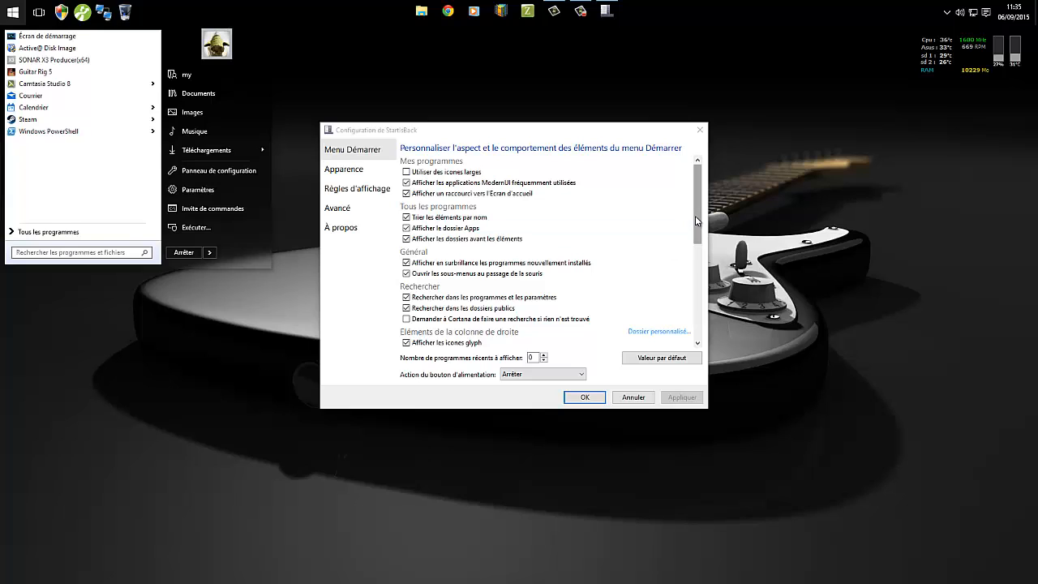
# Review the Cacher, Afficher and Menu options of the right-column elements against the Start menu, and close the configuration without changes.
pyautogui.moveTo(698, 223); pyautogui.dragTo(701, 265)
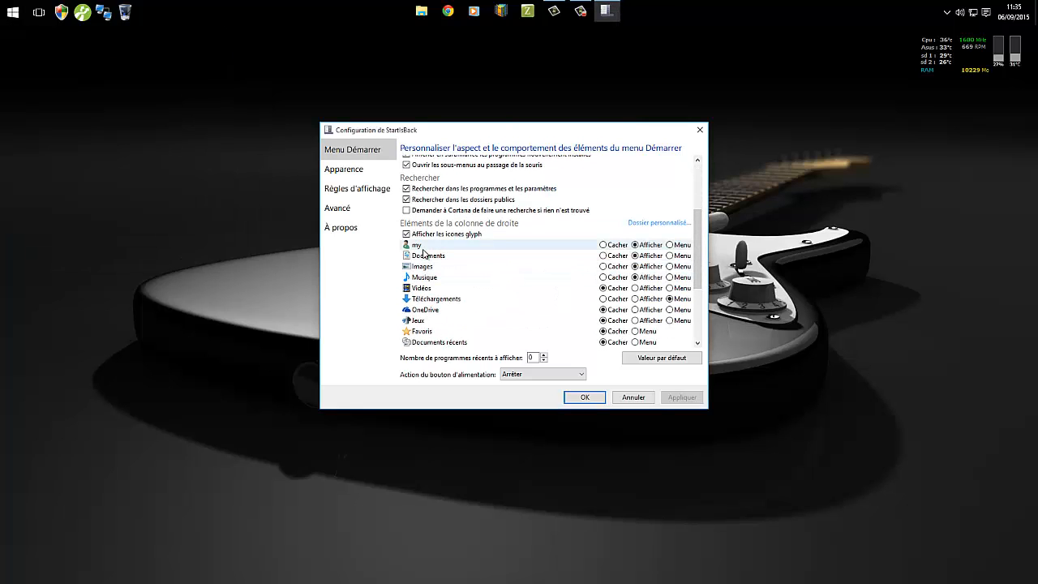
pyautogui.click(13, 14)
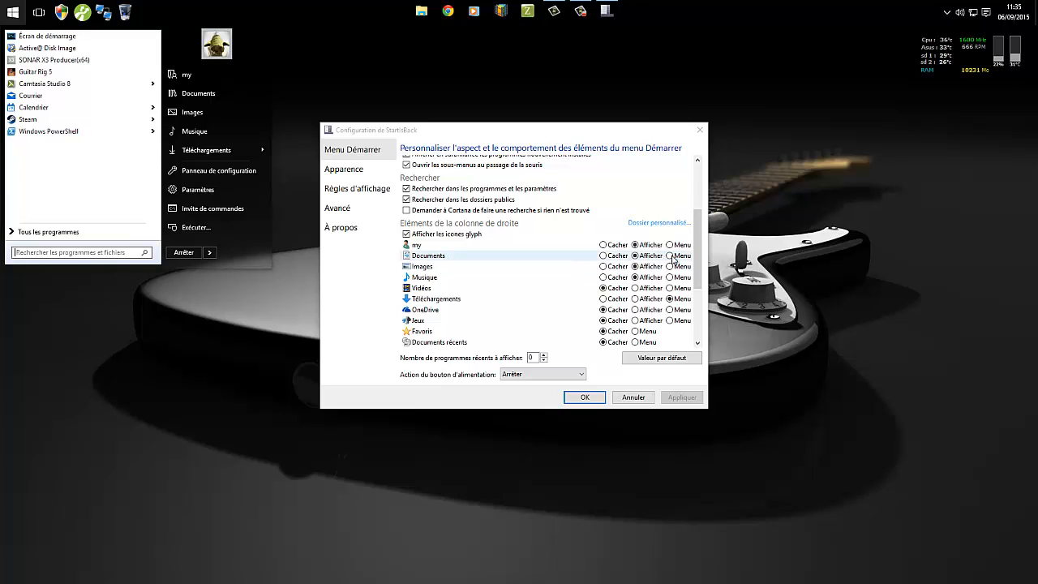
pyautogui.scroll(-3, 519, 304)
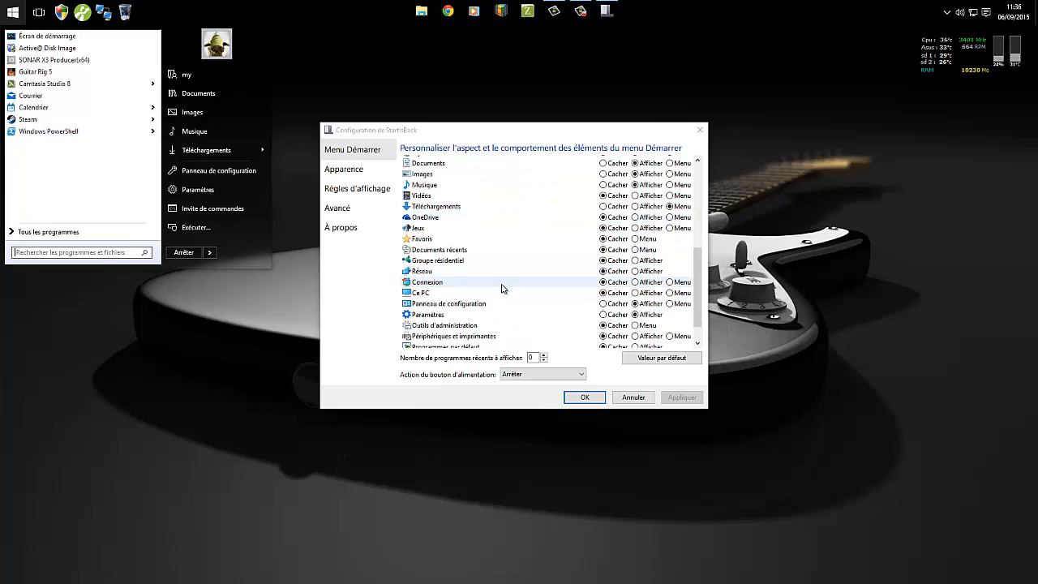
pyautogui.scroll(-1, 523, 288)
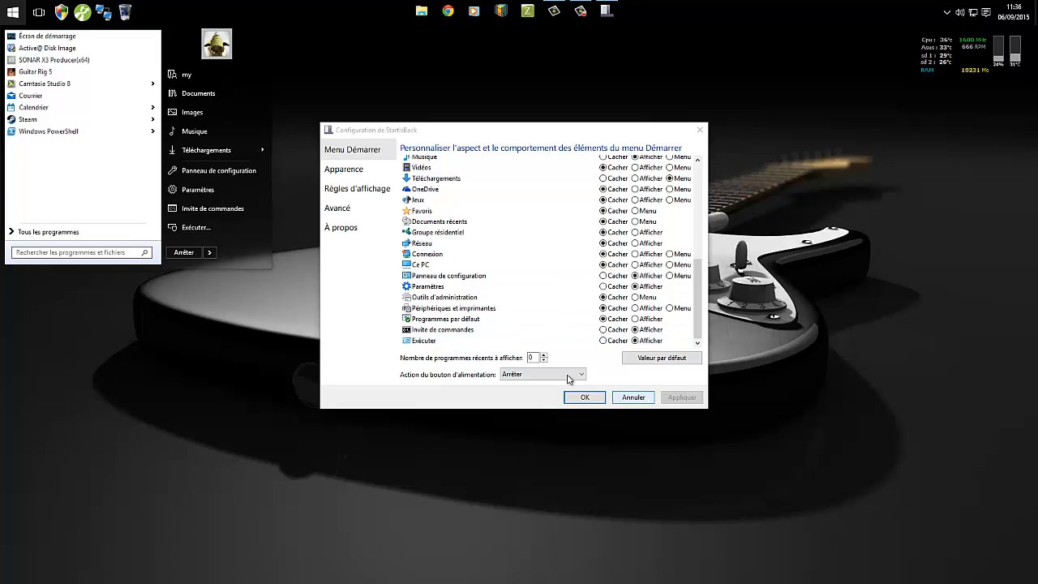
pyautogui.click(633, 398)
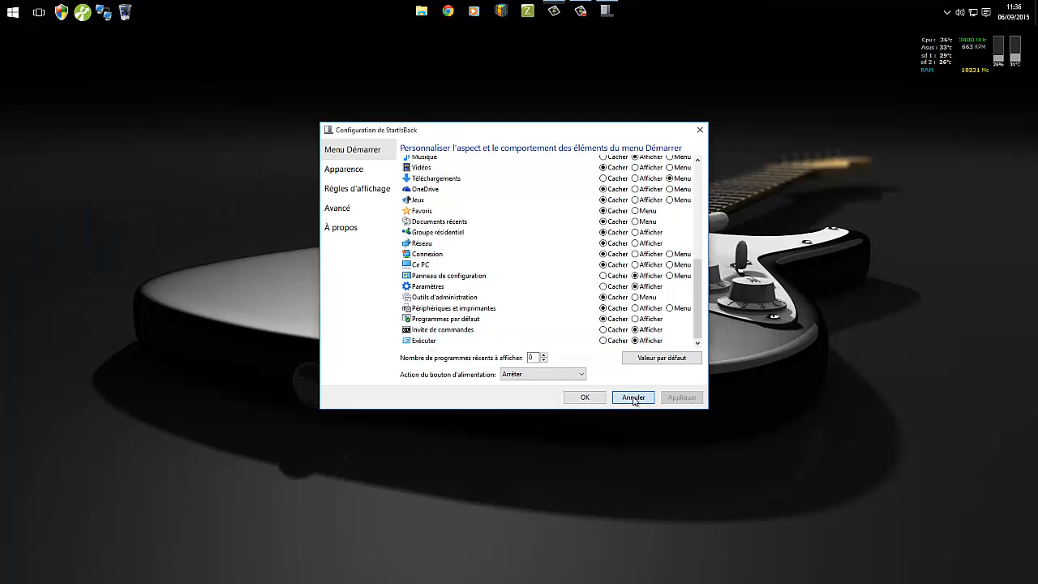
# Show the extra power options beside Arrêter in the StartIsBack Start menu and close the menu.
pyautogui.click(9, 14)
pyautogui.click(209, 252)
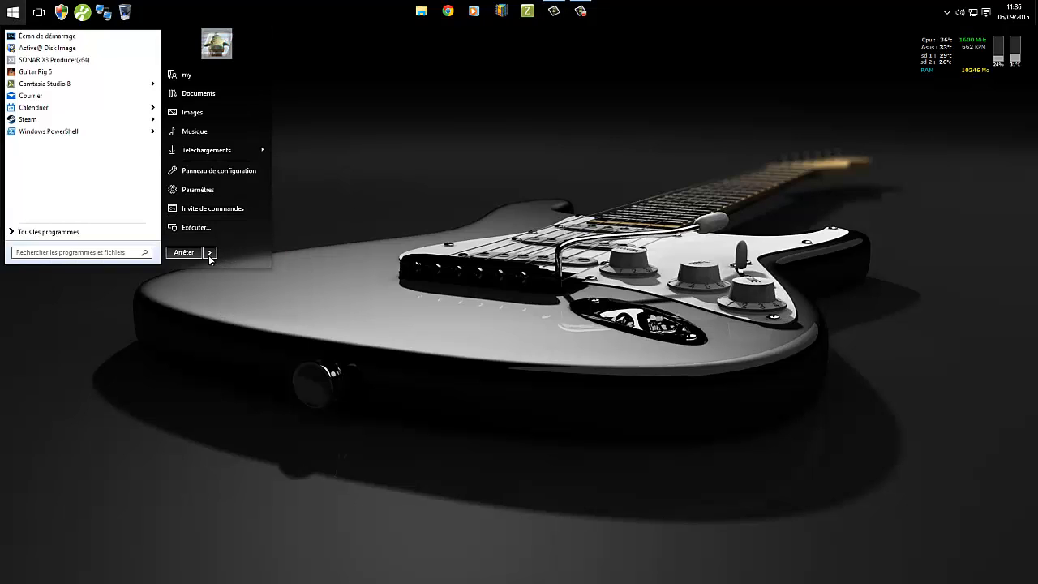
pyautogui.moveTo(208, 255)
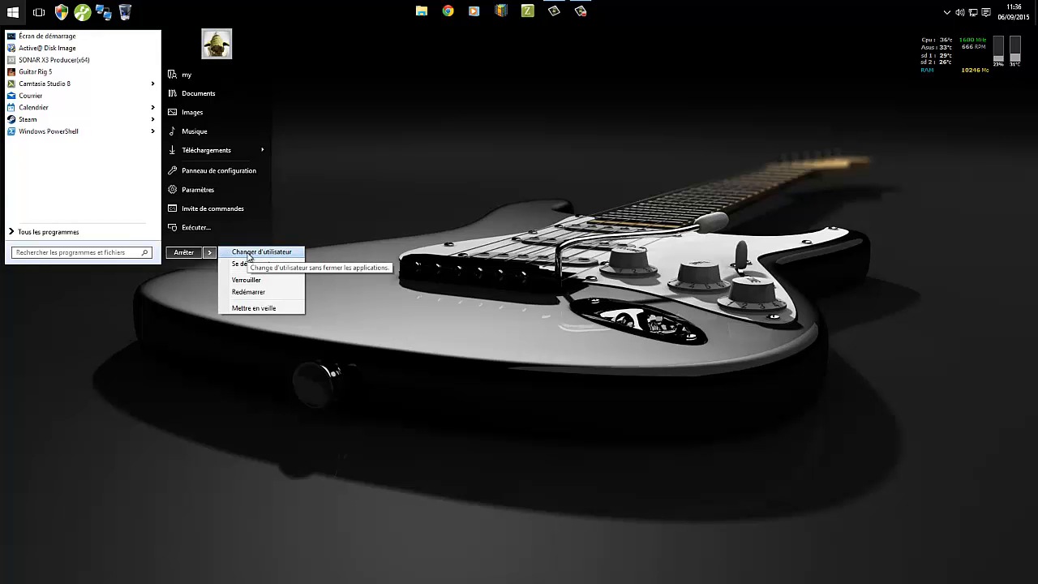
pyautogui.click(431, 154)
# Compare the Marche/Arrêt options of the native Windows 10 Start menu with the power options in the StartIsBack menu.
pyautogui.keyDown('shift'); pyautogui.click(15, 13); pyautogui.keyUp('shift')
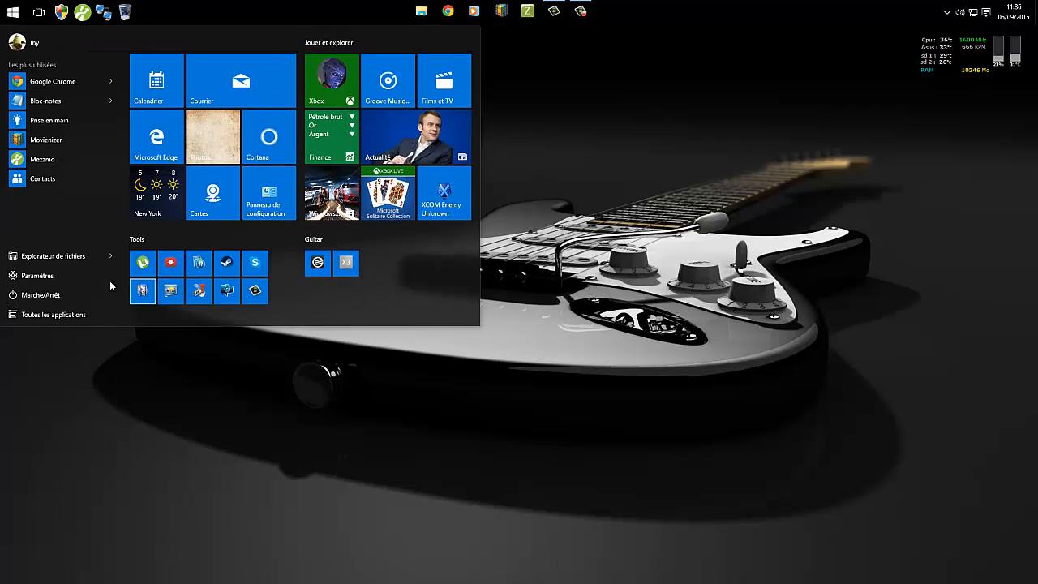
pyautogui.click(40, 294)
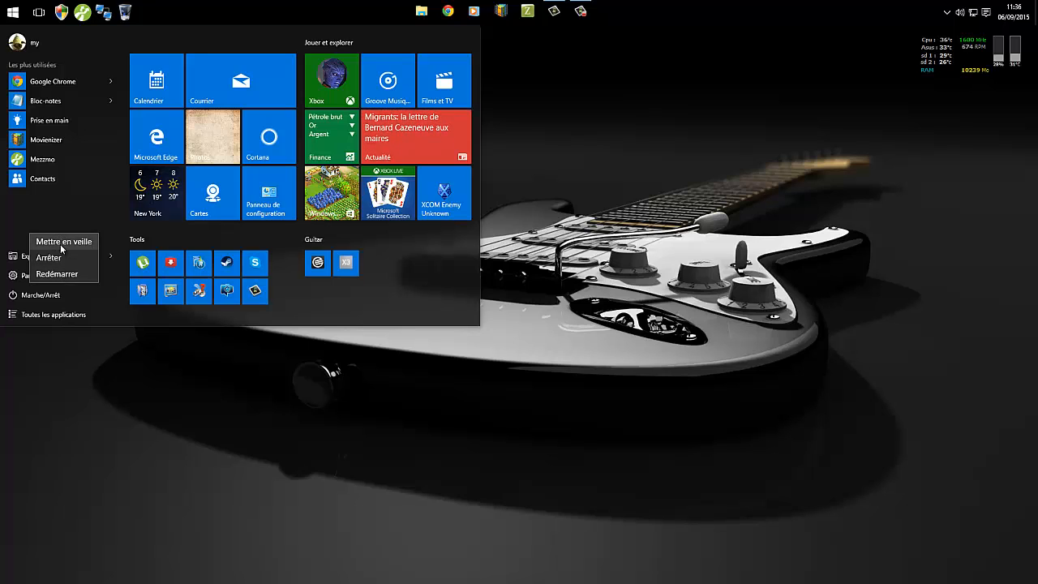
pyautogui.click(636, 224)
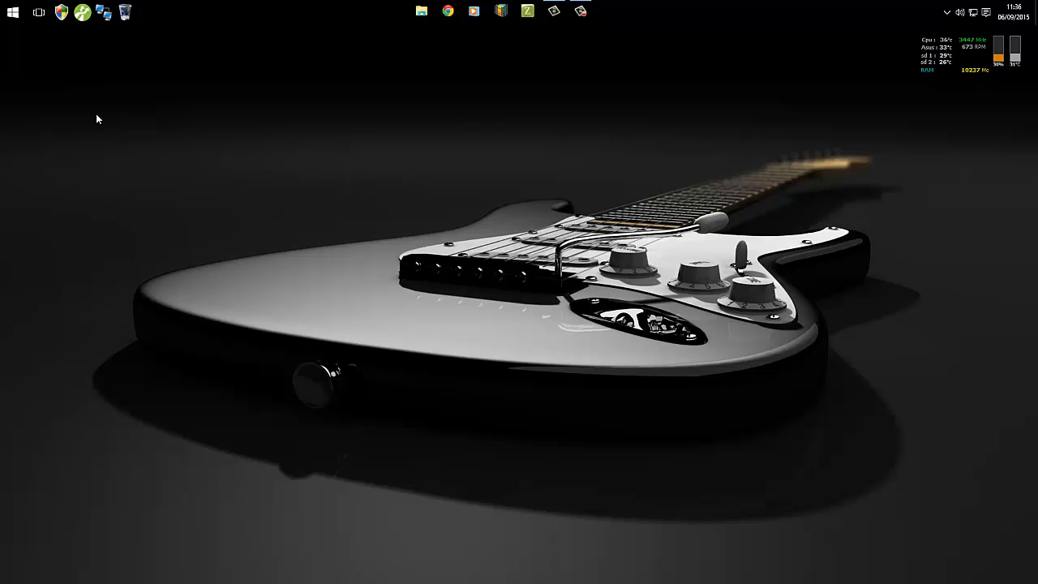
pyautogui.click(13, 14)
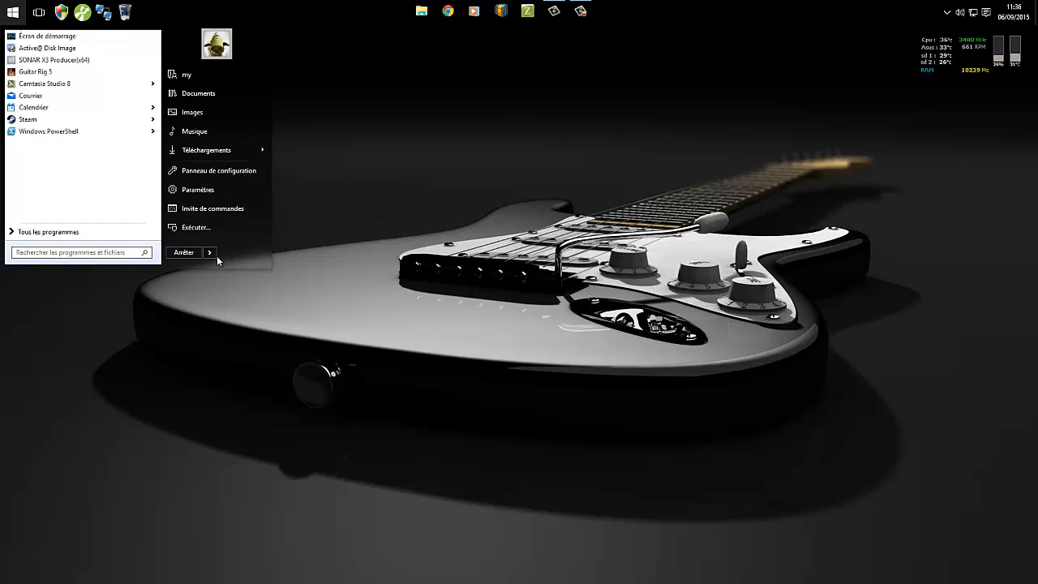
pyautogui.click(210, 253)
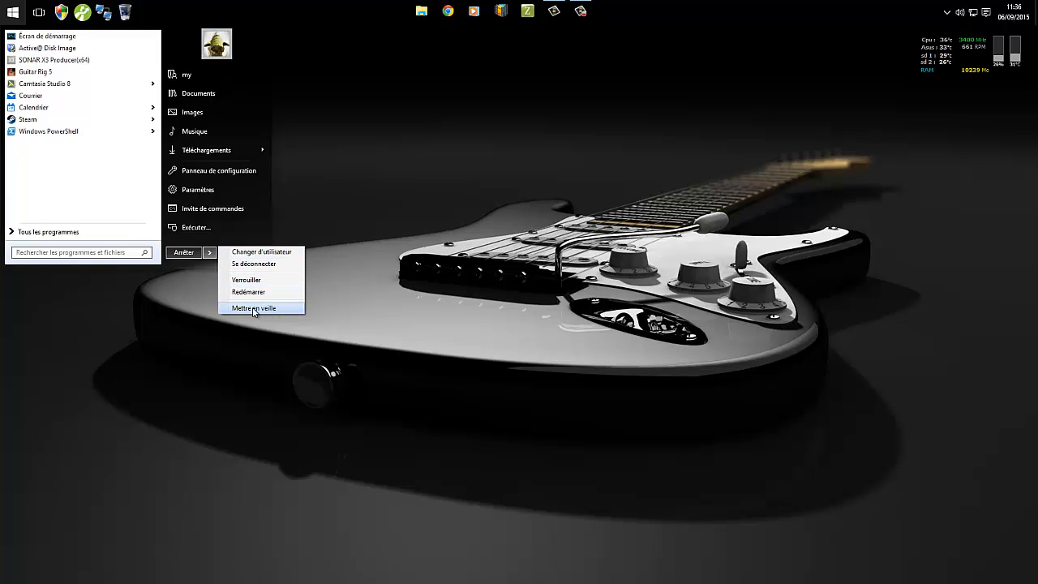
# Open the desktop background personalisation settings and set the wallpaper to the starry night sky with the green tent.
pyautogui.click(709, 120)
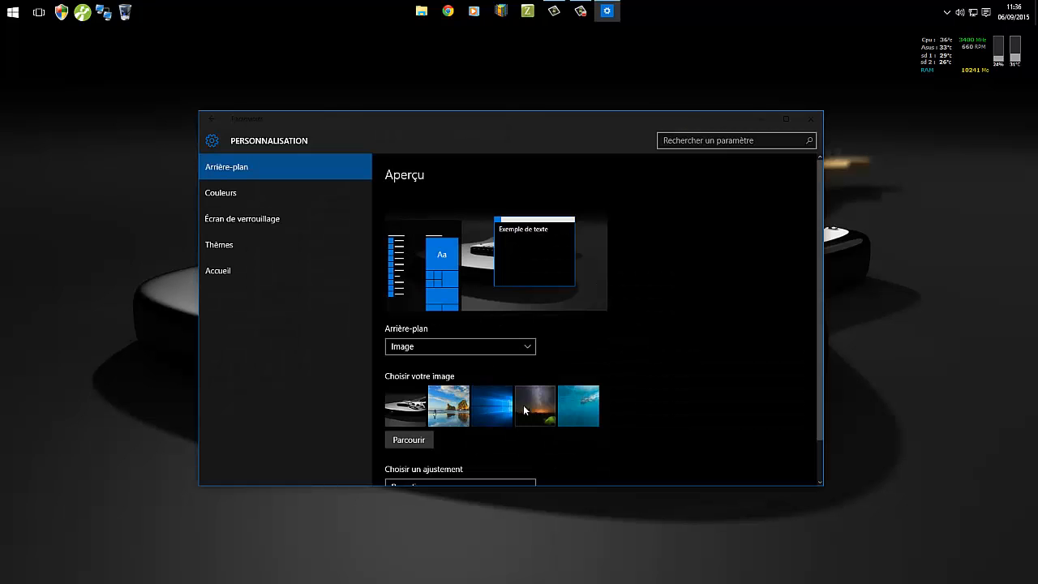
pyautogui.click(523, 411)
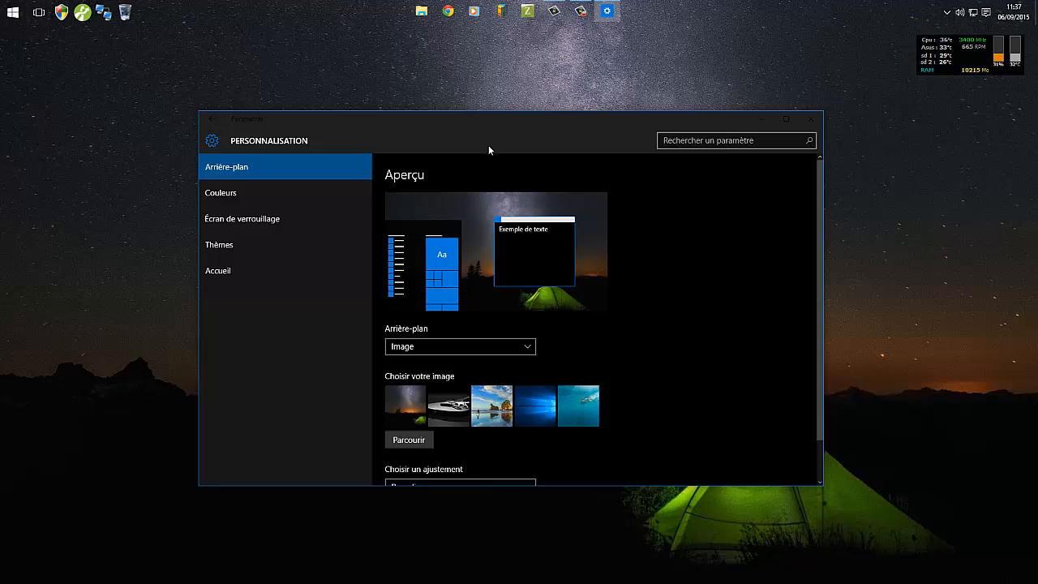
# Close the personalisation settings and locate ObjectDock Plus 2 in the Stardock folder of the Start menu's full program list.
pyautogui.click(810, 118)
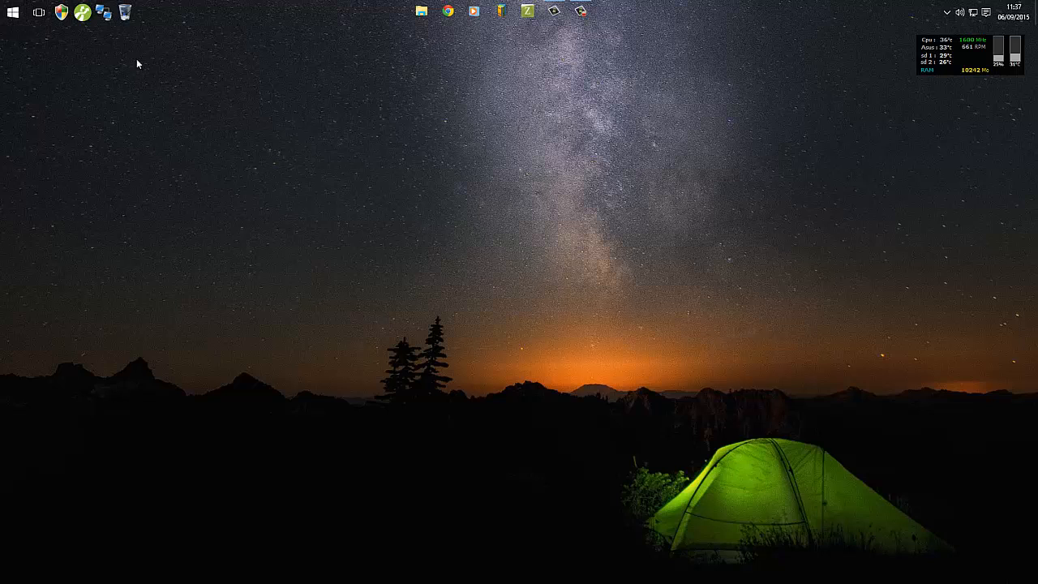
pyautogui.click(12, 11)
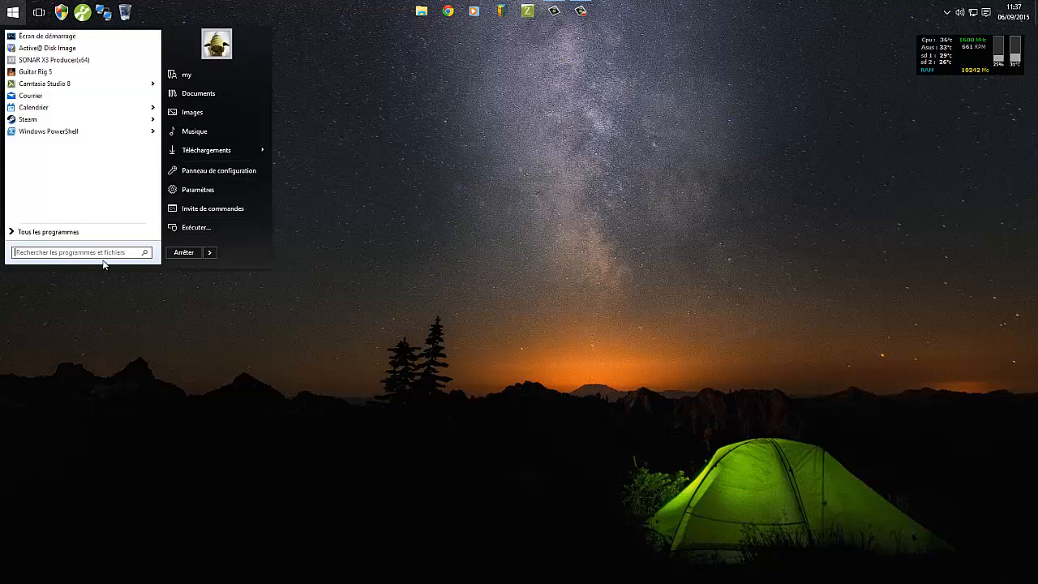
pyautogui.click(53, 234)
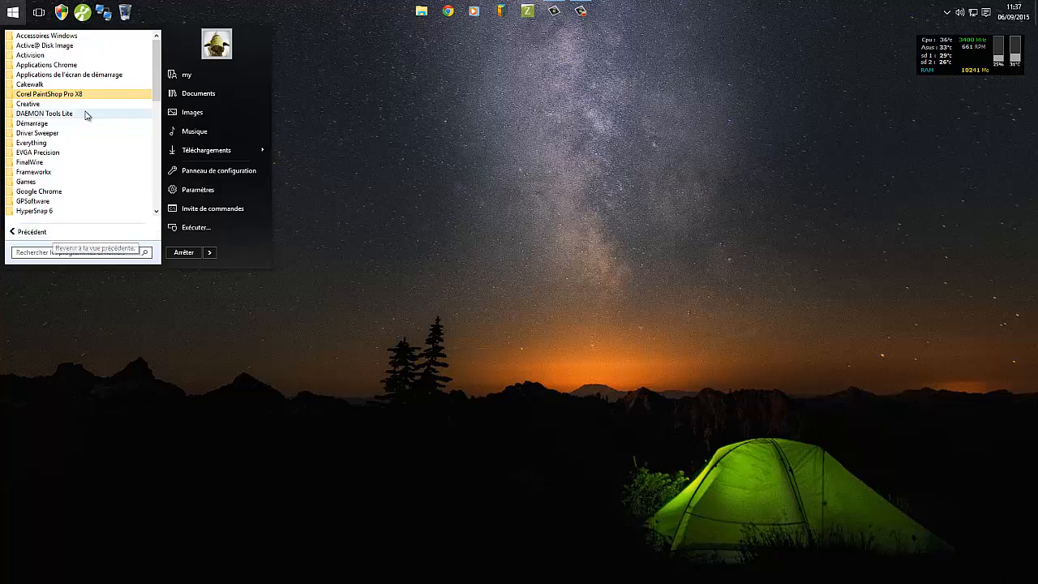
pyautogui.scroll(-6, 86, 127)
pyautogui.scroll(-1, 89, 144)
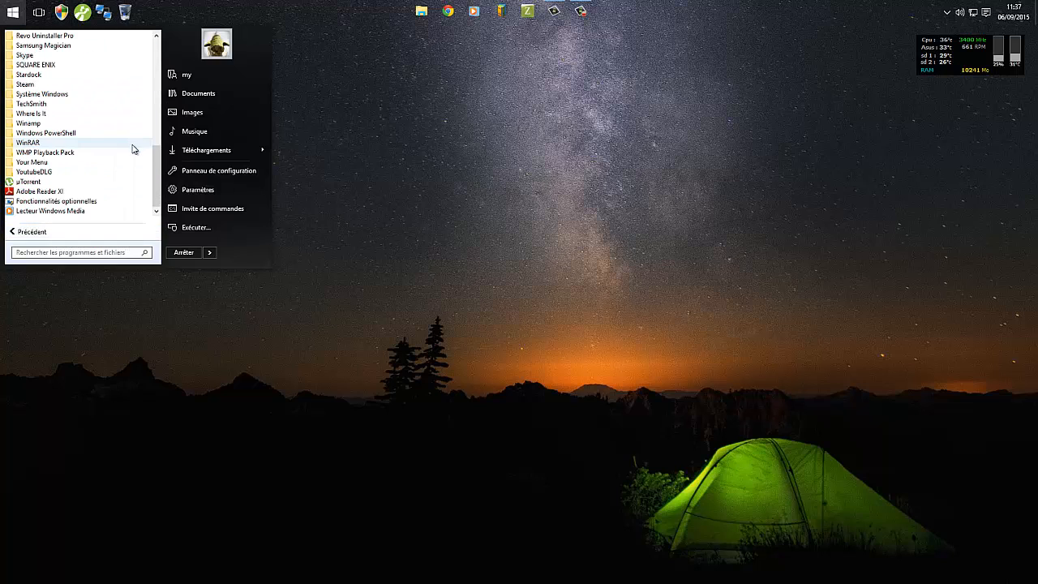
pyautogui.click(46, 76)
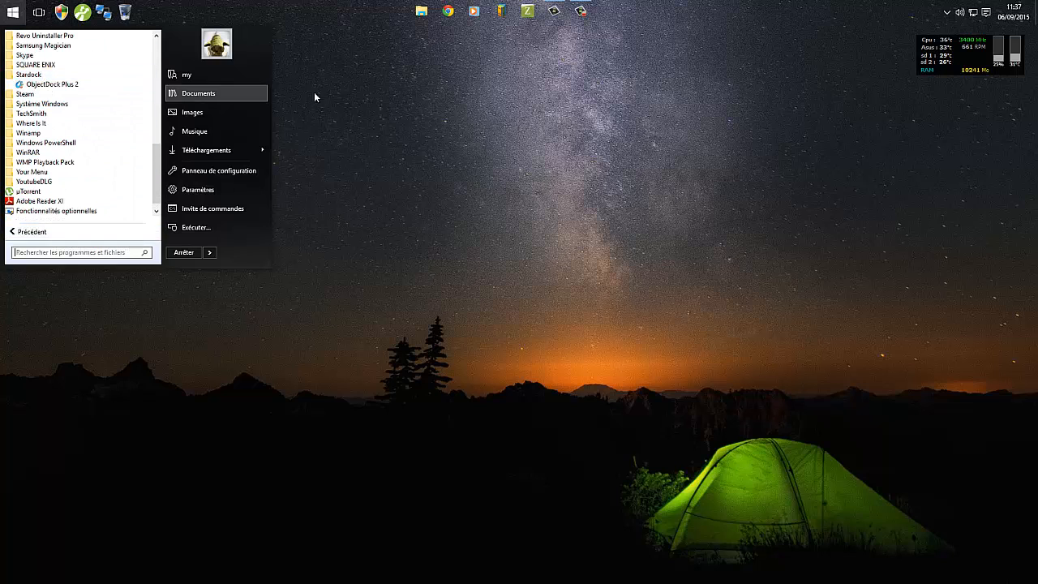
pyautogui.click(66, 86)
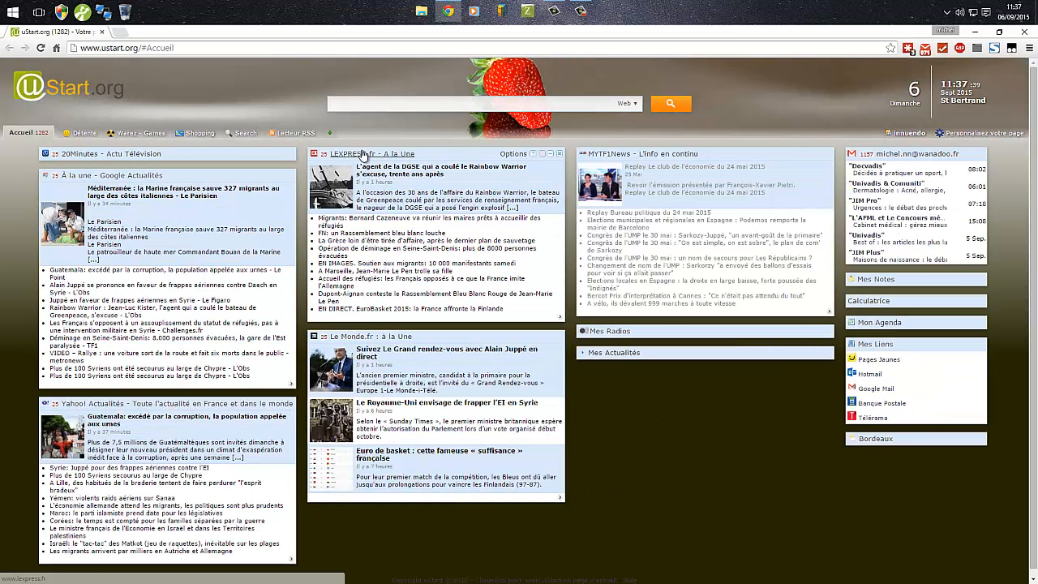
# Search the web for "stardock" in Chrome and open the official Stardock Corporation site.
pyautogui.write('stardock')
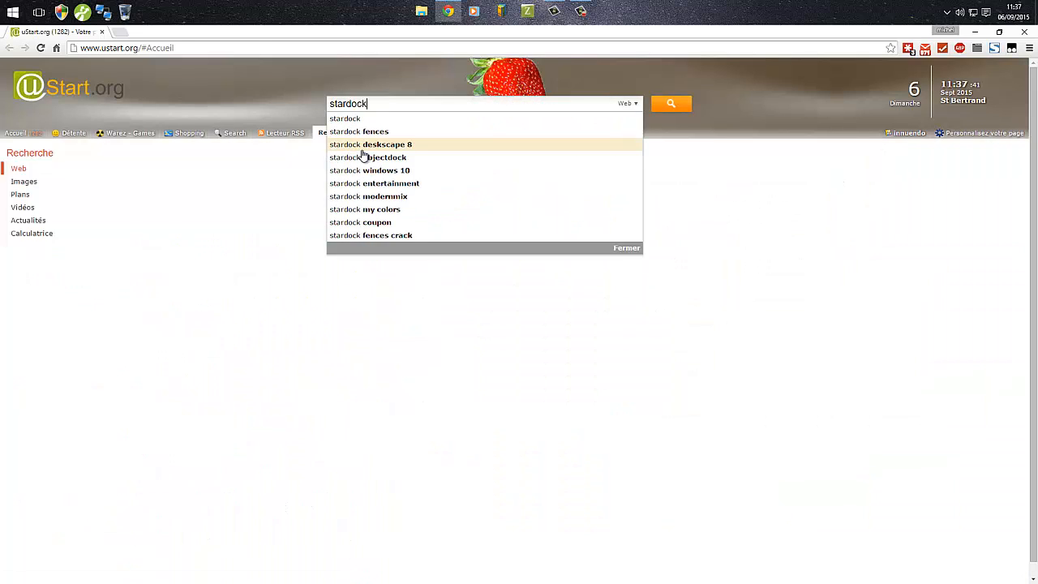
pyautogui.press('Return')
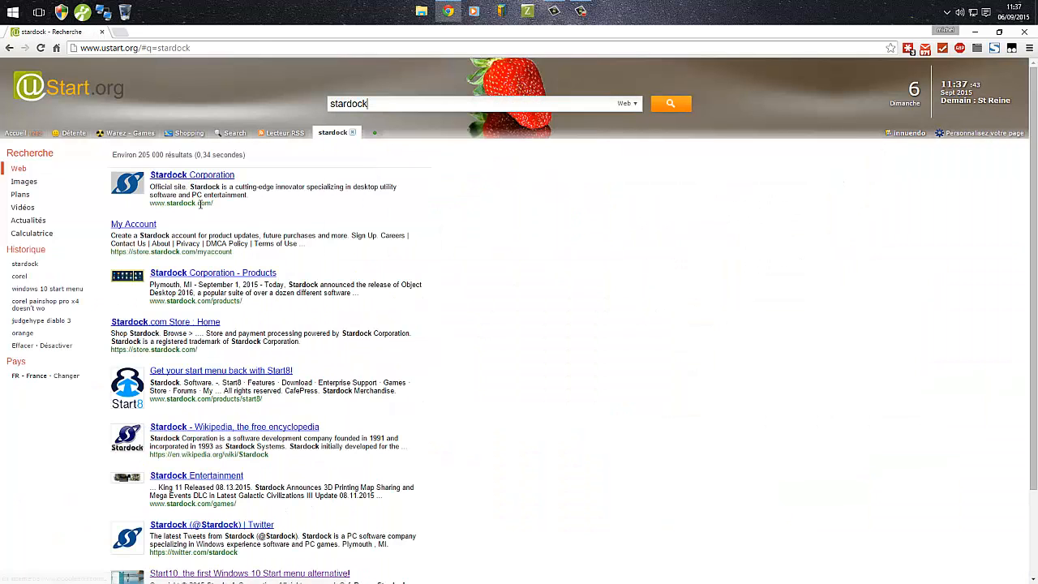
pyautogui.click(187, 177)
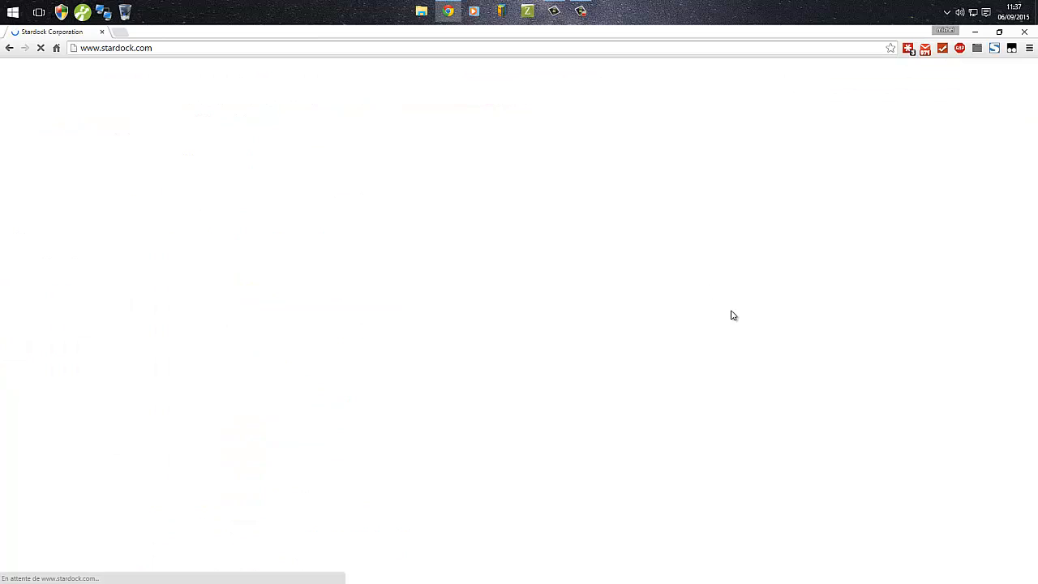
# Open the ObjectDock product page from Stardock's software catalogue, review it and minimise the browser.
pyautogui.scroll(-1, 943, 286)
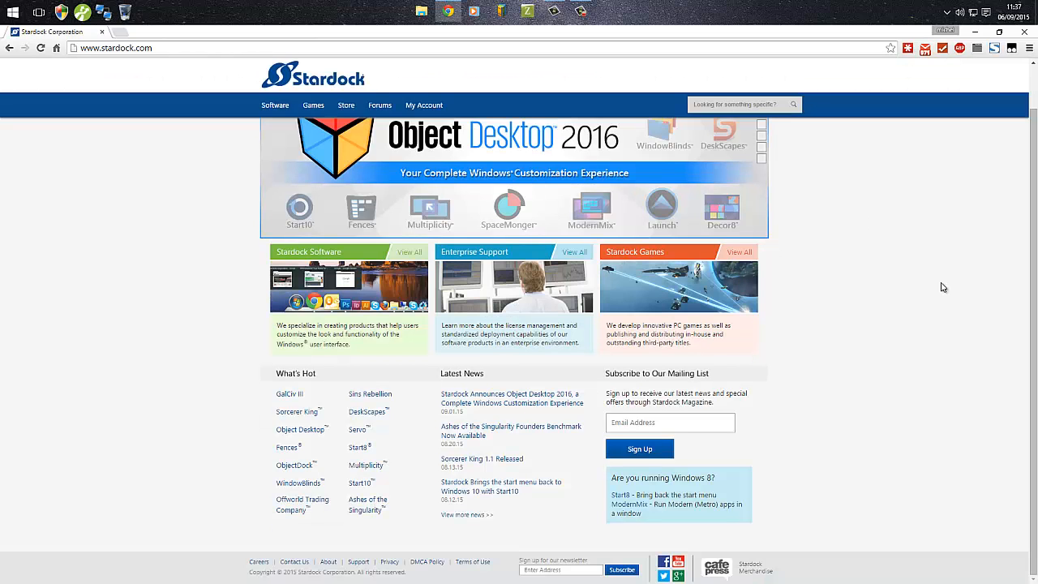
pyautogui.click(323, 251)
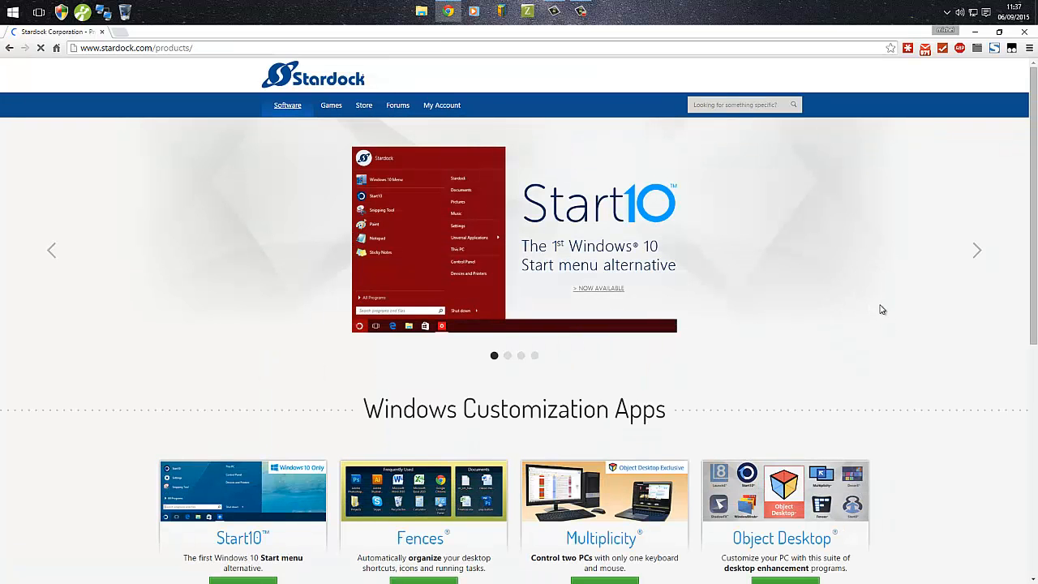
pyautogui.scroll(-5, 883, 317)
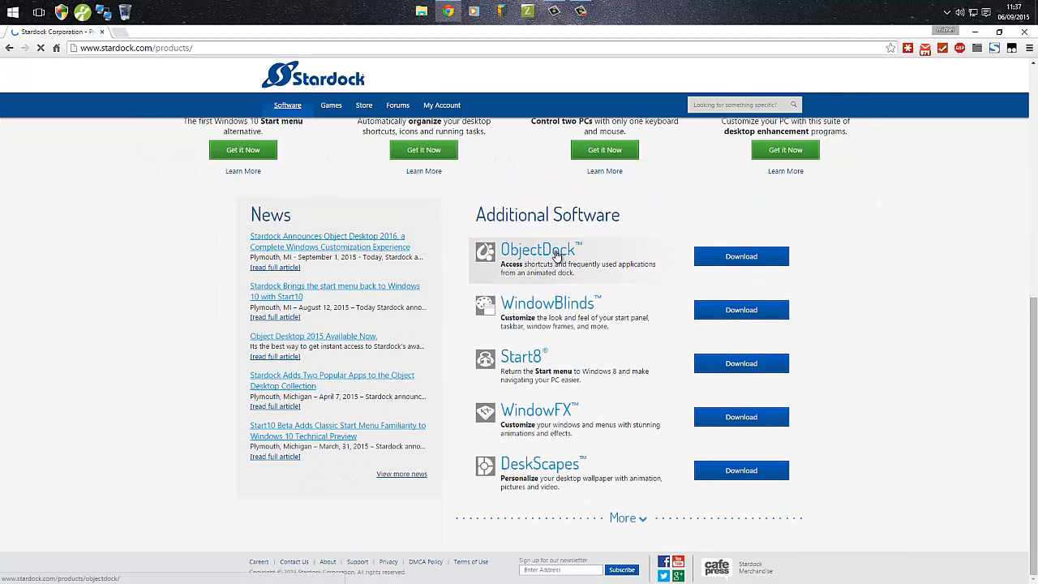
pyautogui.click(557, 254)
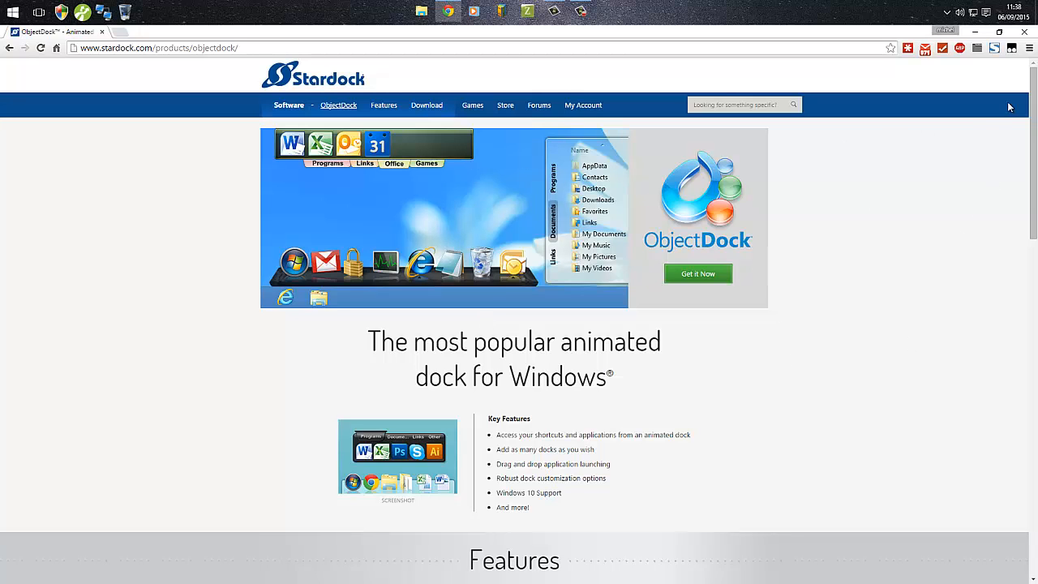
pyautogui.click(975, 31)
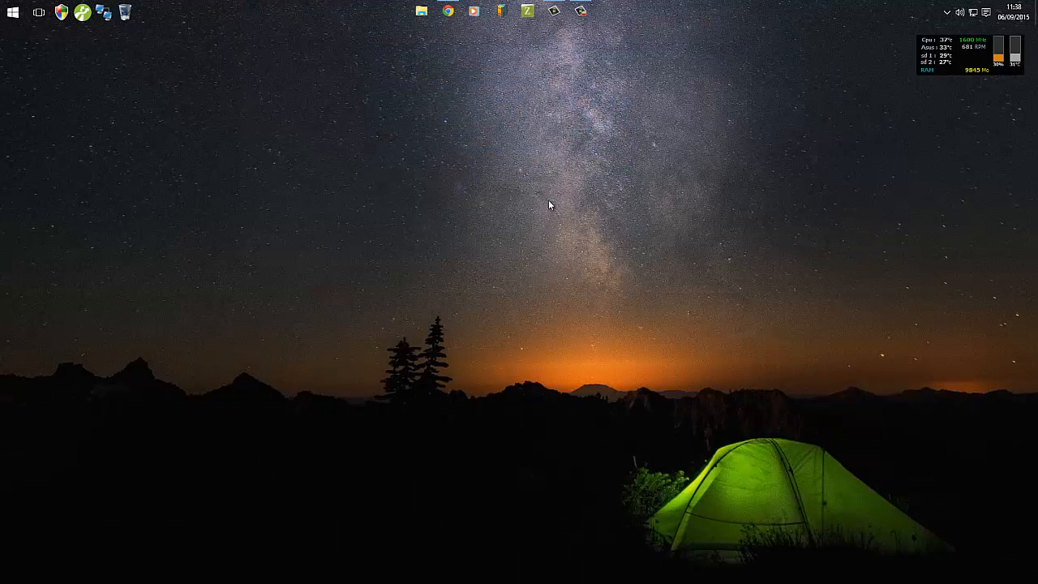
# Launch ObjectDock Plus 2 from the Stardock folder in the Start menu's full program list.
pyautogui.click(13, 12)
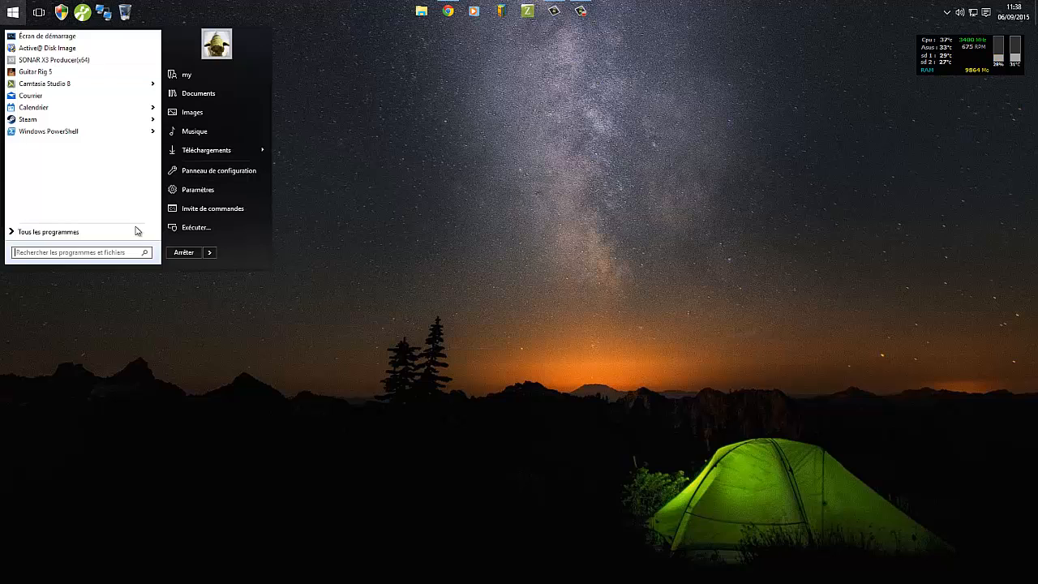
pyautogui.click(108, 237)
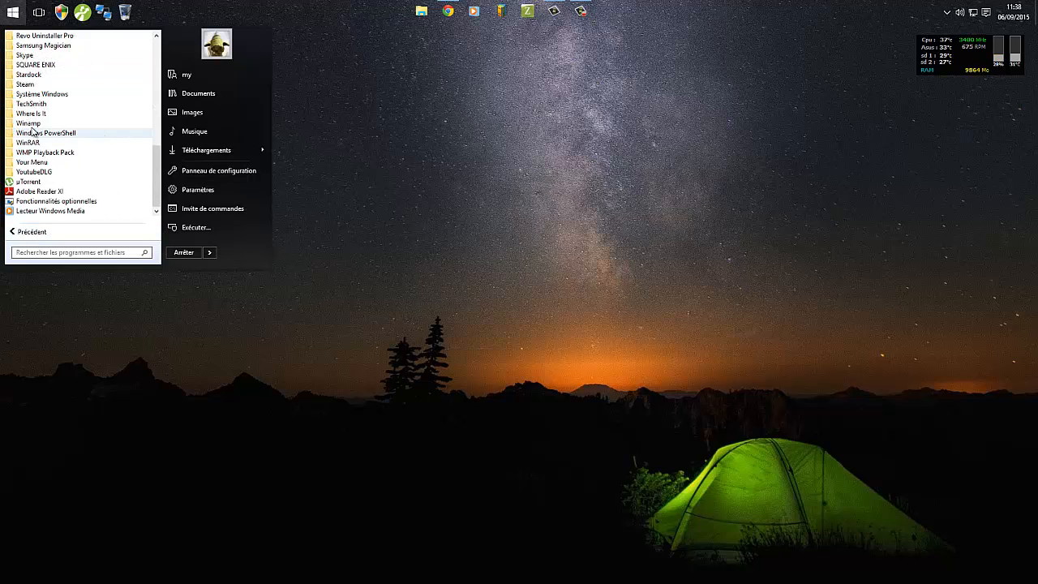
pyautogui.click(34, 77)
pyautogui.click(40, 86)
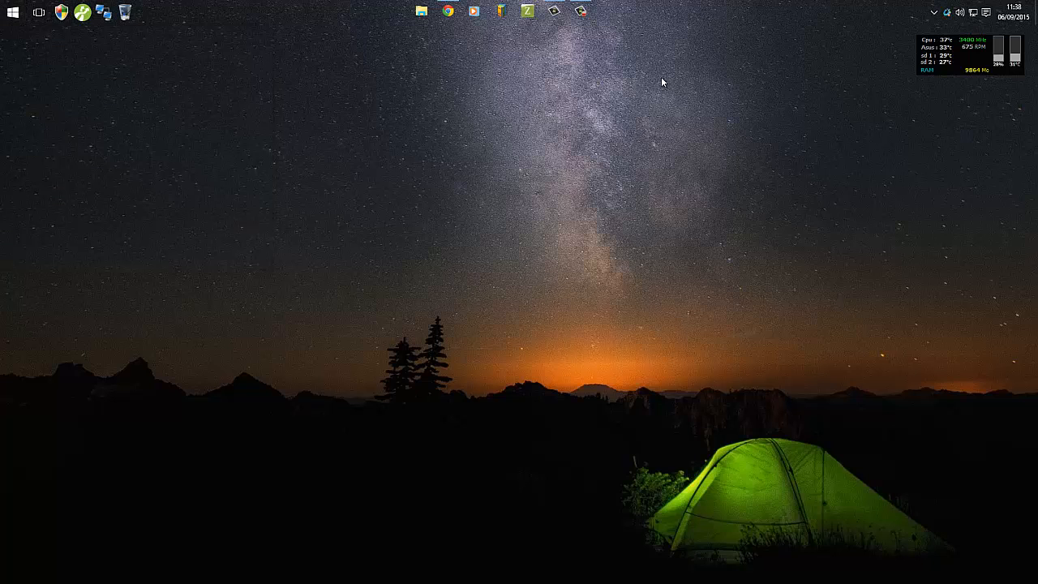
# Restore the browser and Camtasia Studio windows one after the other and minimise each into the dock of window thumbnails.
pyautogui.click(932, 284)
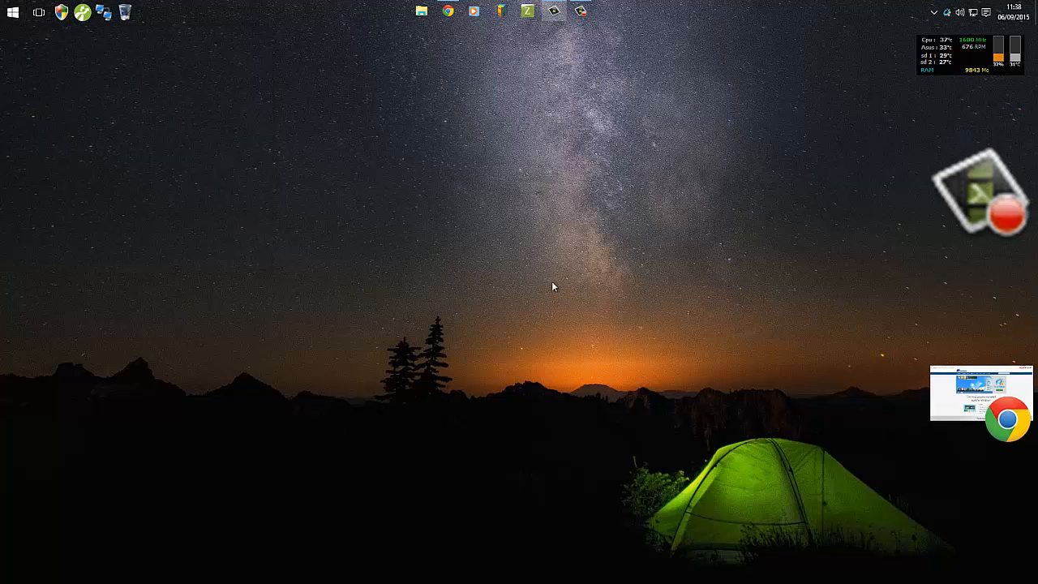
pyautogui.click(976, 31)
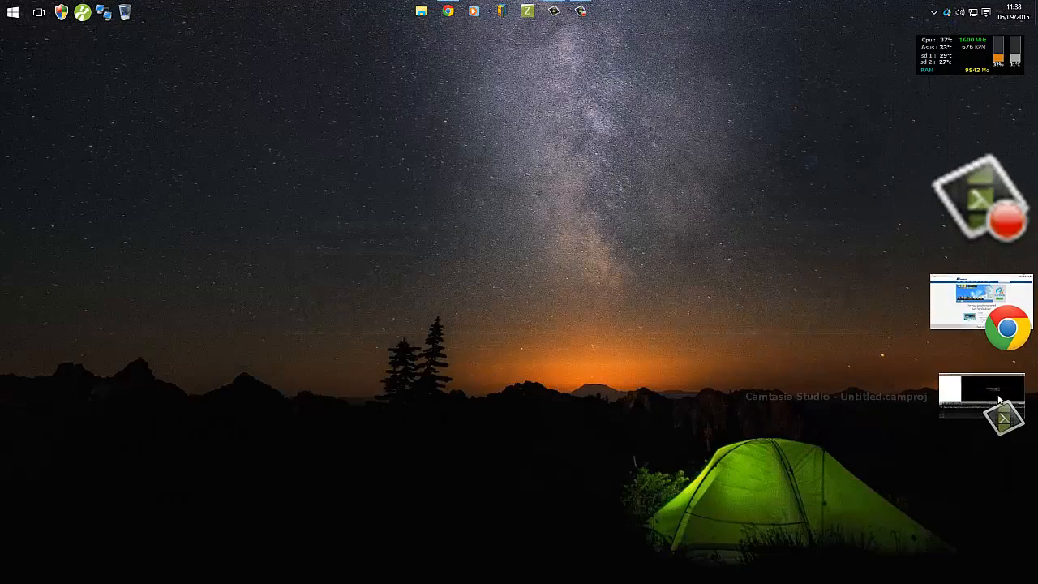
pyautogui.click(986, 397)
pyautogui.click(975, 30)
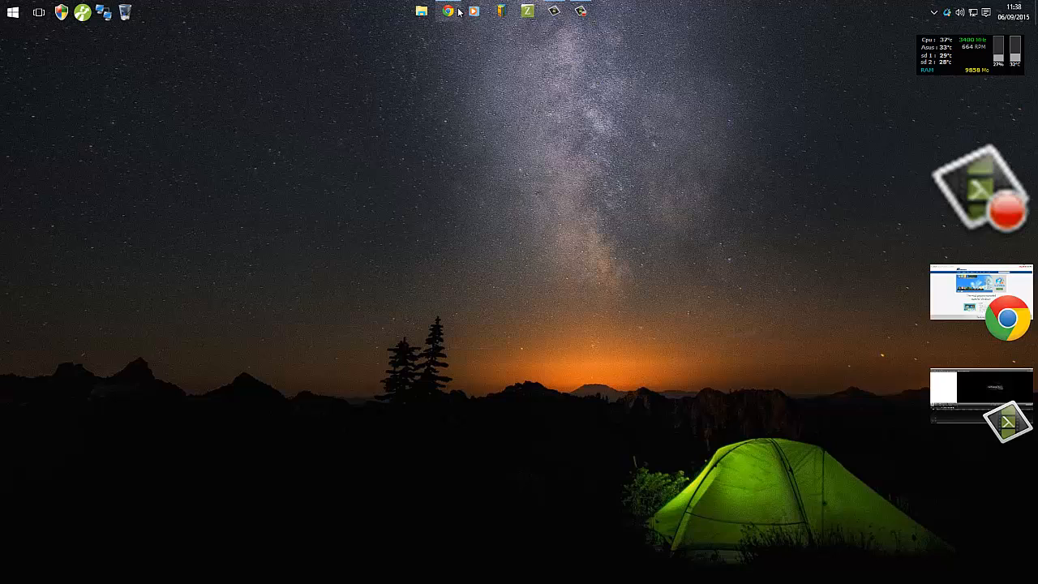
# Open File Explorer on MON PC and minimise its window into the dock.
pyautogui.moveTo(458, 12)
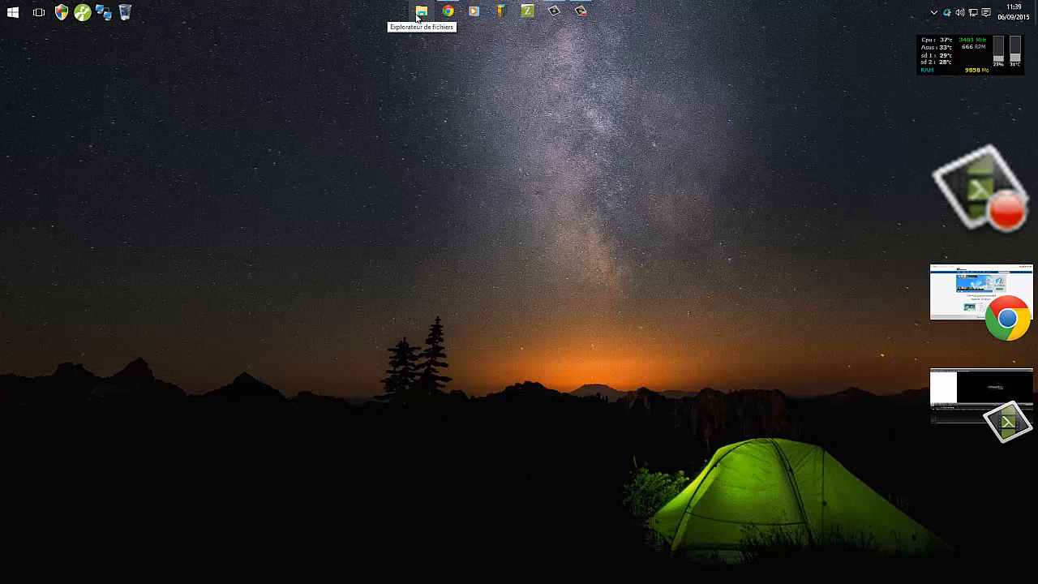
pyautogui.click(419, 13)
pyautogui.click(759, 114)
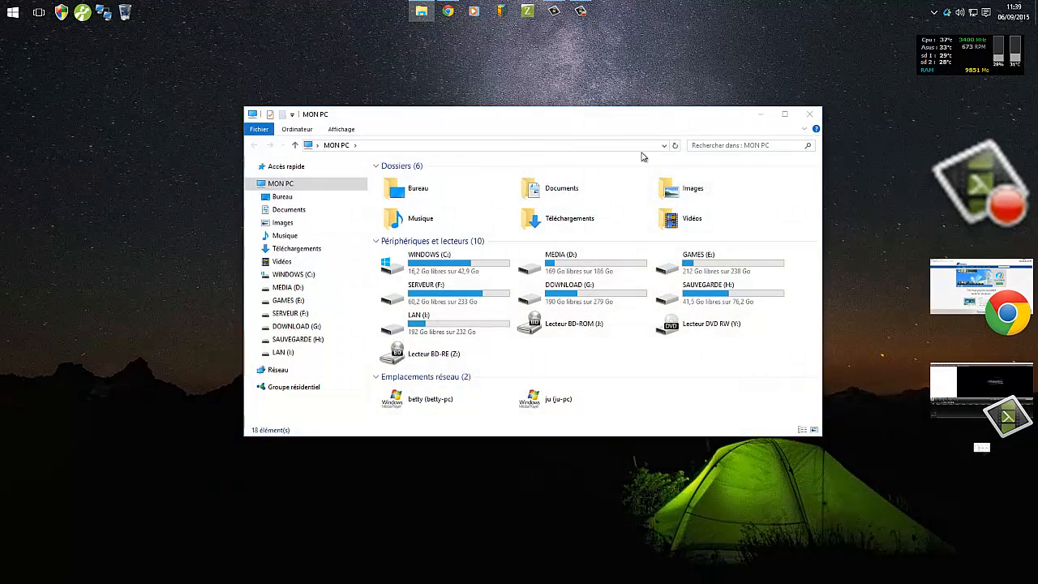
# Demonstrate the dock by restoring the MON PC window from its thumbnail twice, minimising it again each time.
pyautogui.moveTo(429, 17)
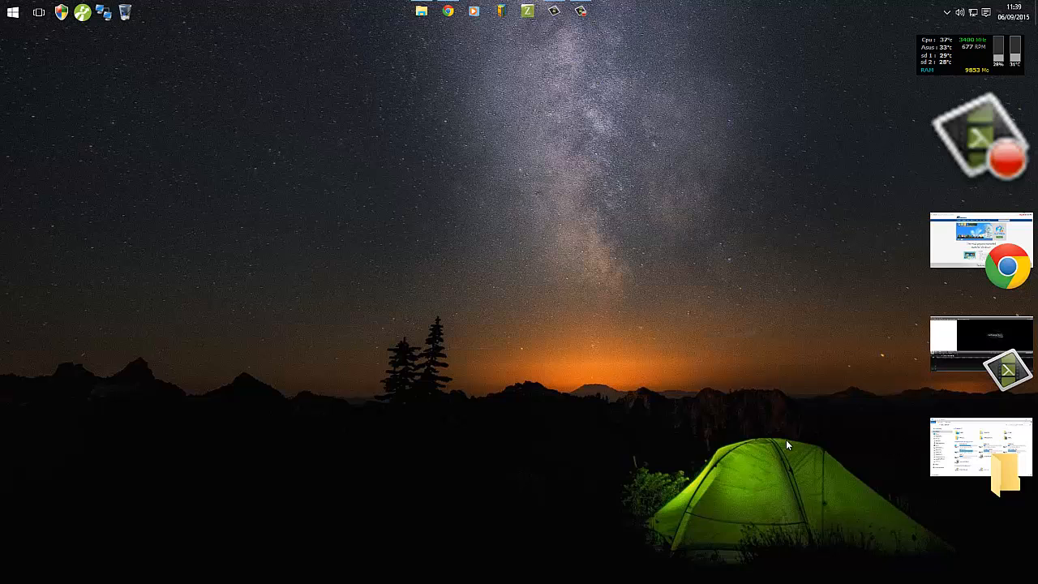
pyautogui.click(981, 447)
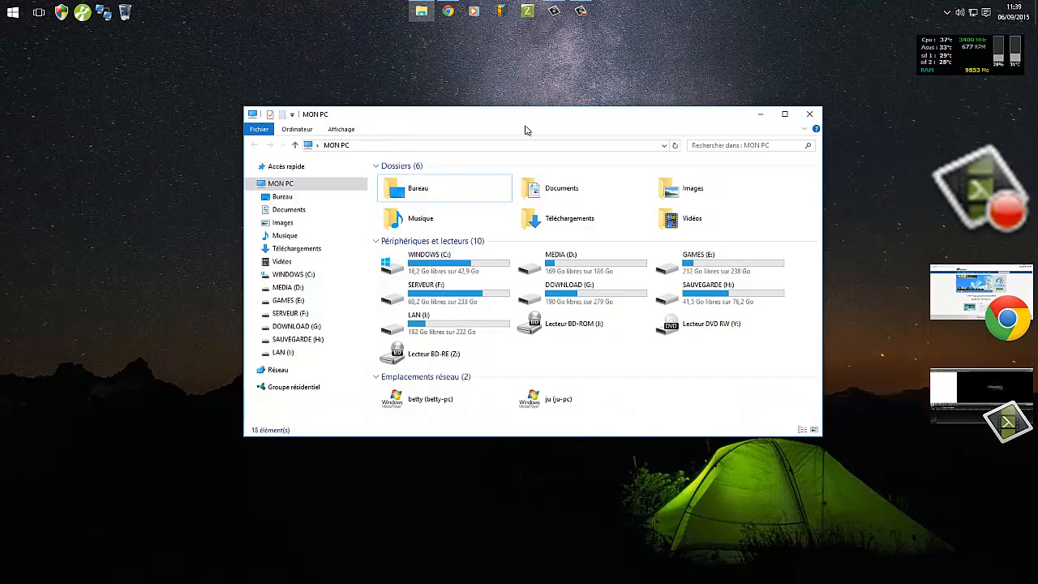
pyautogui.click(760, 114)
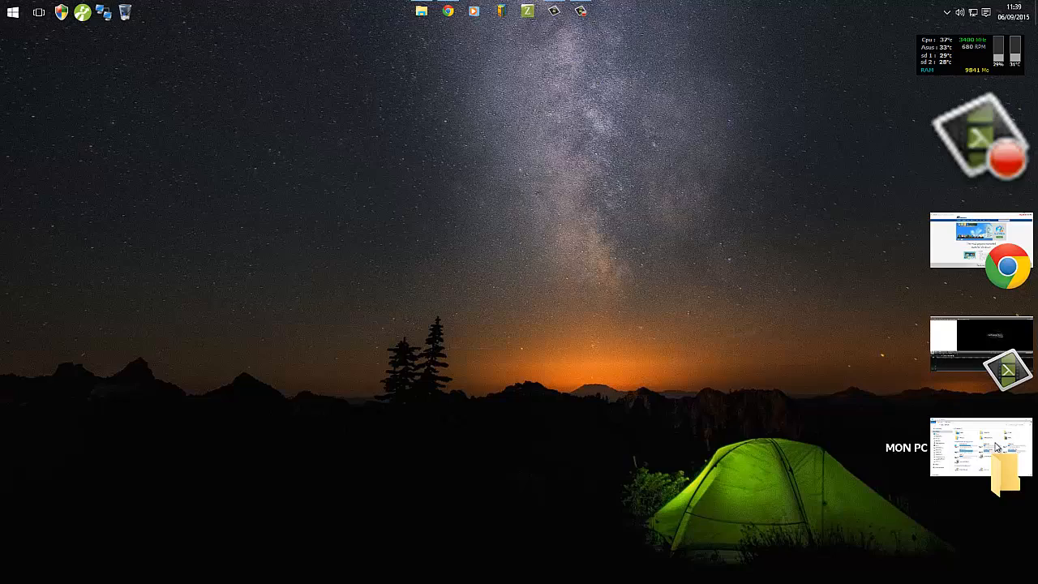
pyautogui.click(997, 447)
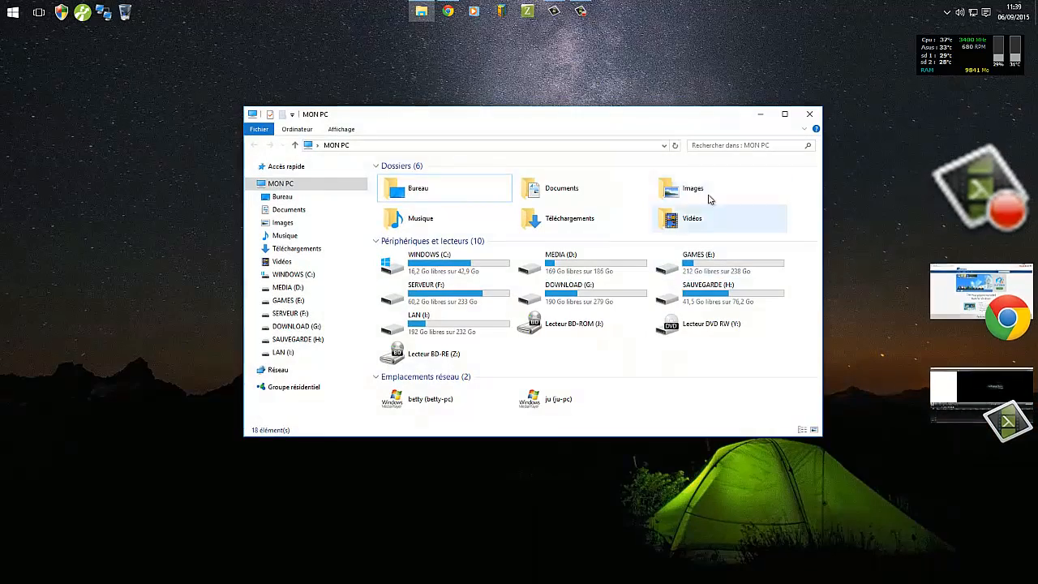
pyautogui.click(761, 116)
# Bring back the ObjectDock page in Chrome, skim it and return to Stardock's Software page.
pyautogui.click(449, 11)
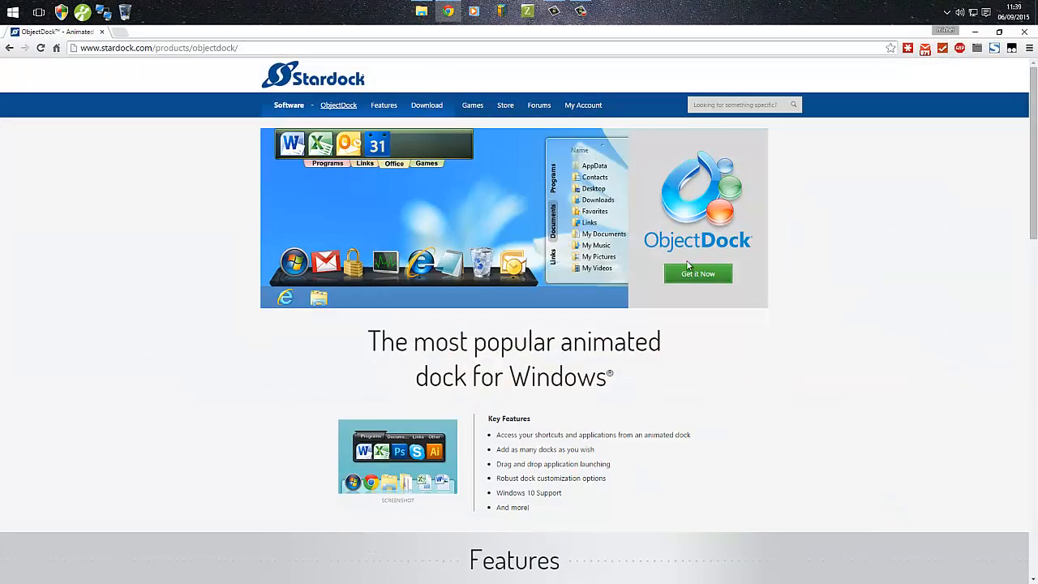
pyautogui.scroll(-3, 903, 324)
pyautogui.scroll(3, 903, 324)
pyautogui.click(279, 105)
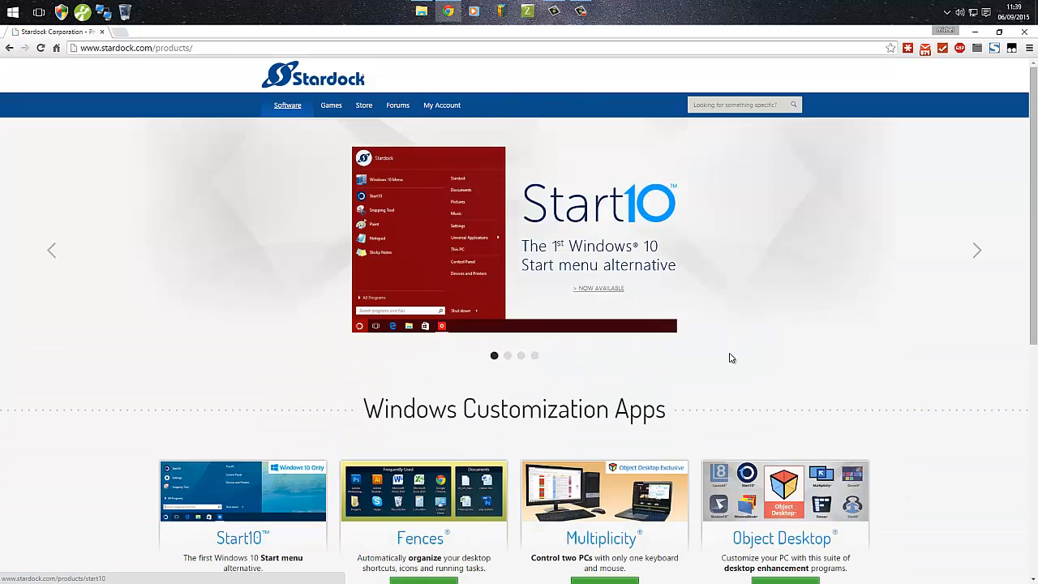
# Expand the full Additional Software list, open the Tiles product page and minimise the browser after viewing it.
pyautogui.scroll(-3, 954, 384)
pyautogui.scroll(-2, 955, 384)
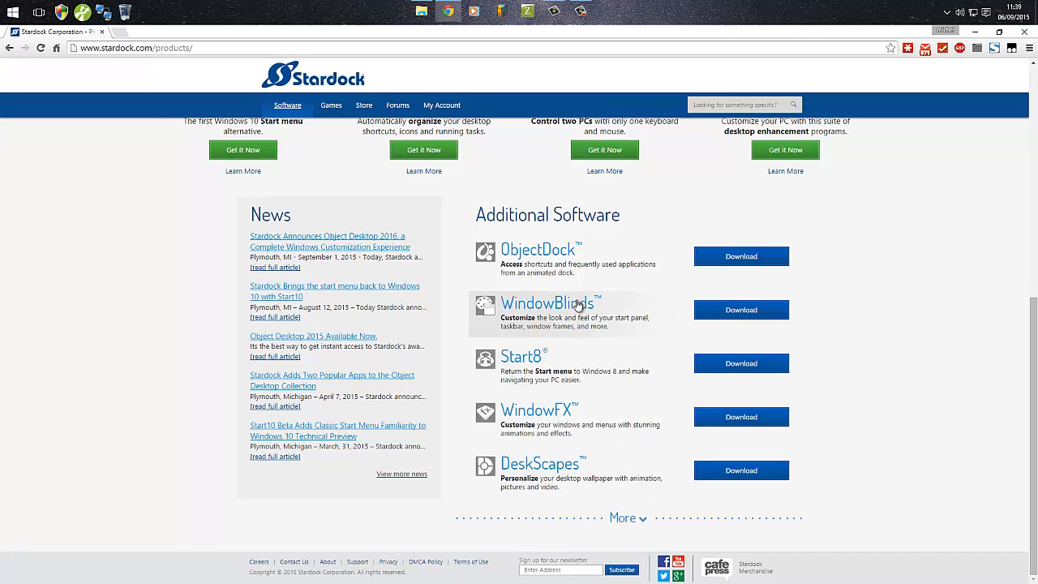
pyautogui.click(623, 518)
pyautogui.scroll(-4, 910, 411)
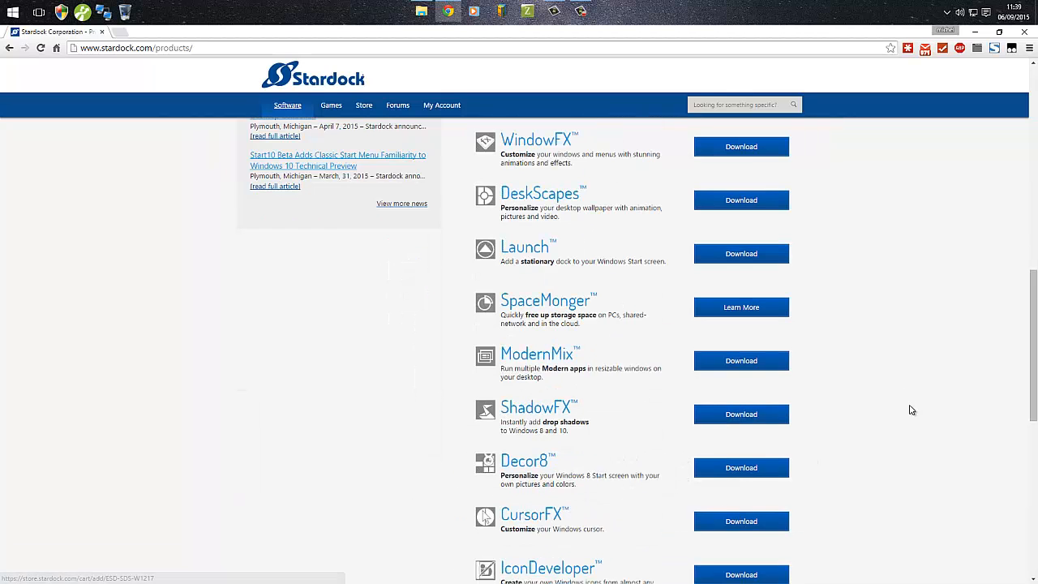
pyautogui.scroll(-4, 910, 410)
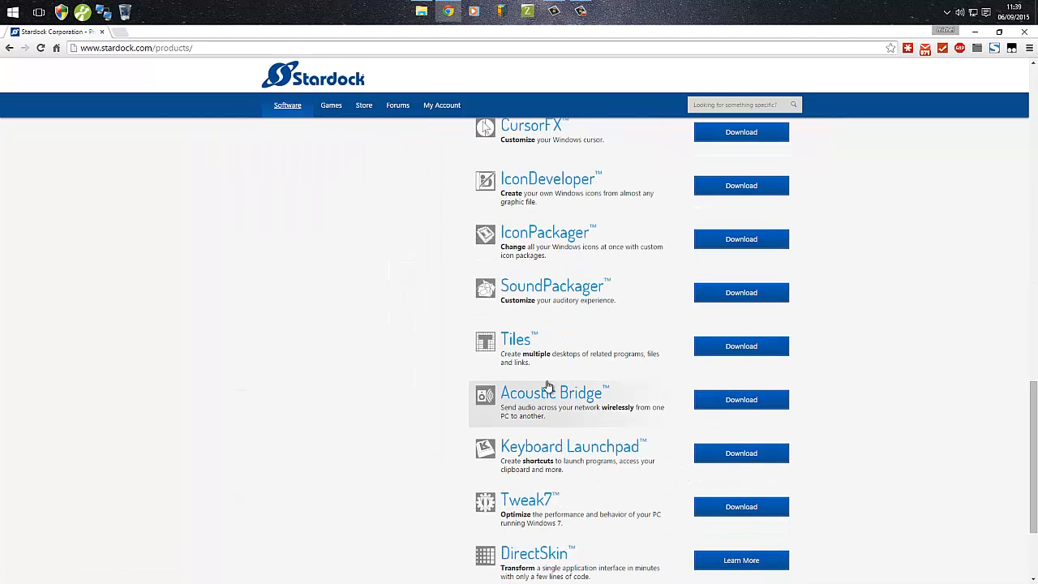
pyautogui.click(521, 342)
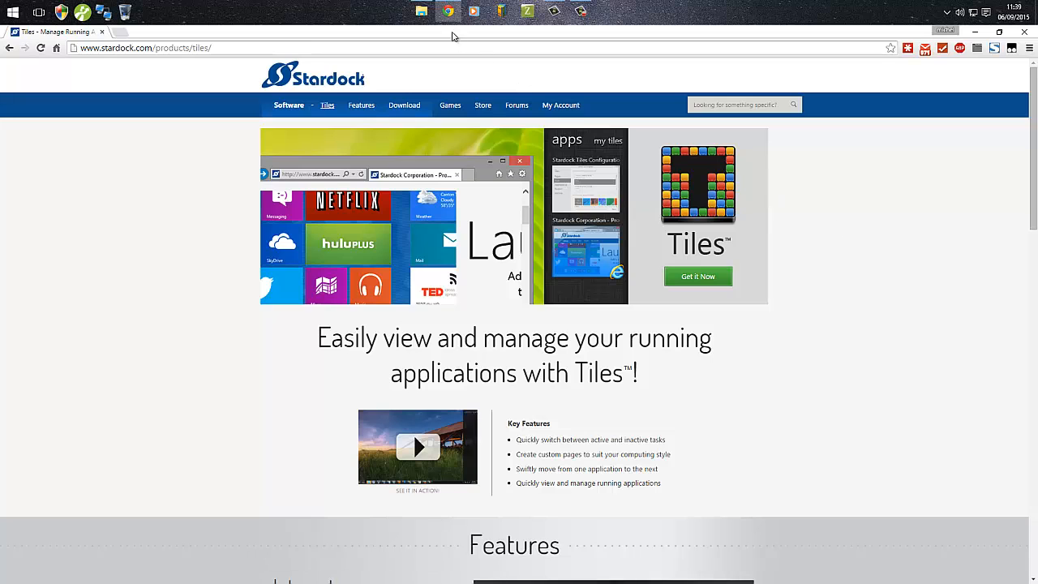
pyautogui.click(974, 32)
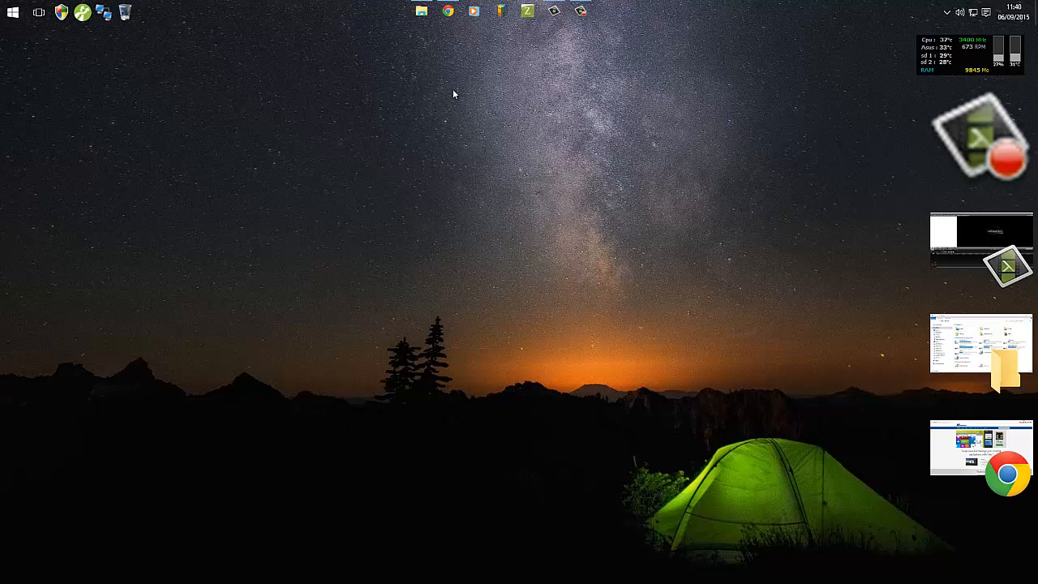
# Open File Explorer, go to the Youtube folder on MEDIA (D:) and play the Payphone guitar video in Films et TV.
pyautogui.click(421, 9)
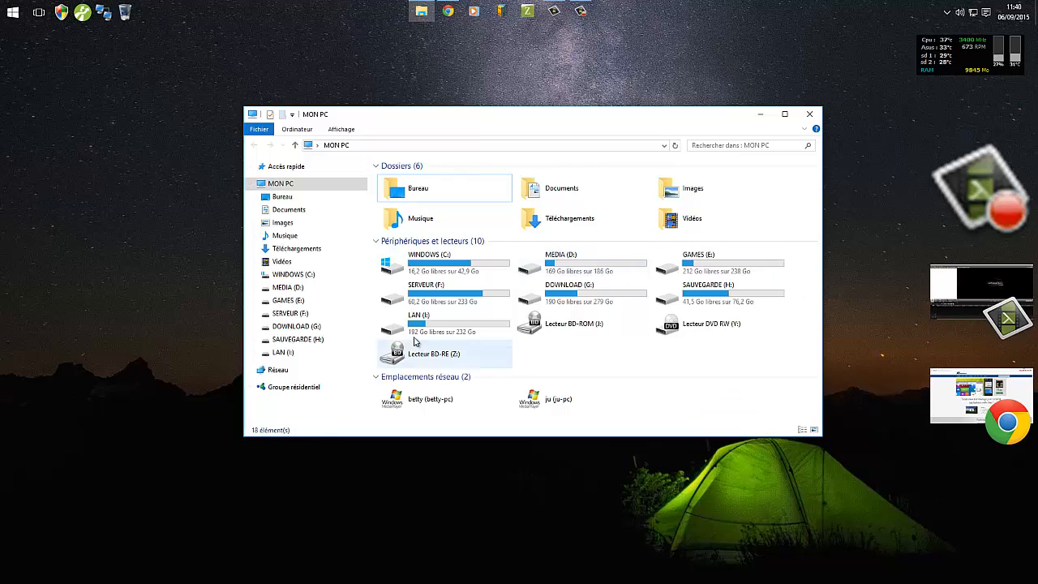
pyautogui.click(288, 287)
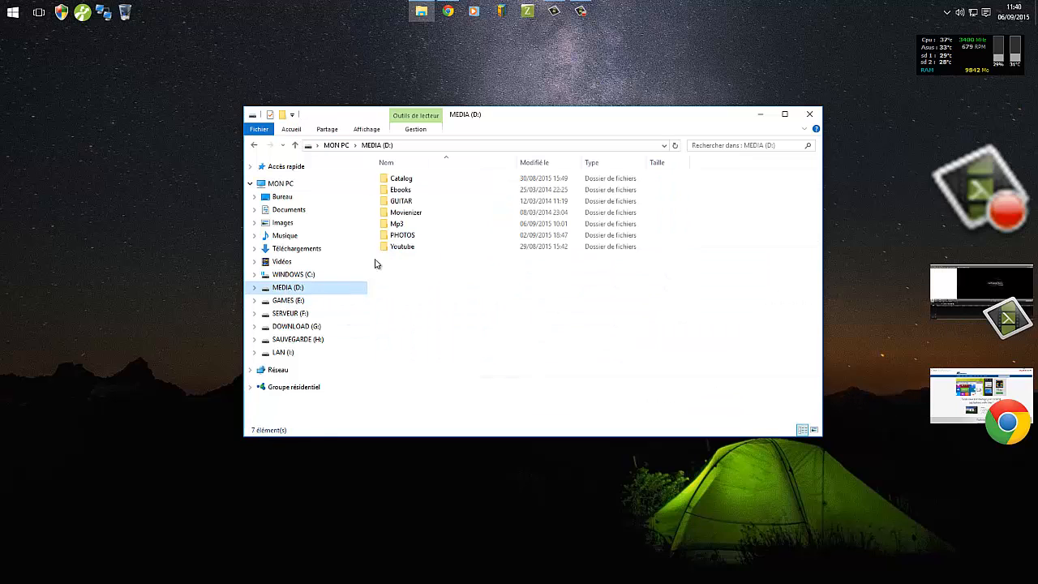
pyautogui.doubleClick(400, 247)
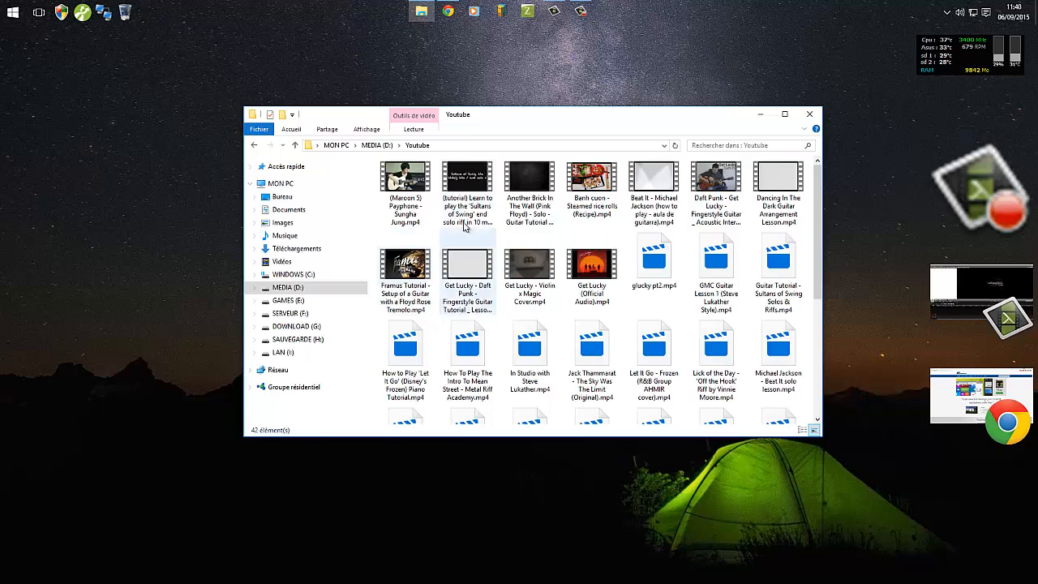
pyautogui.doubleClick(405, 194)
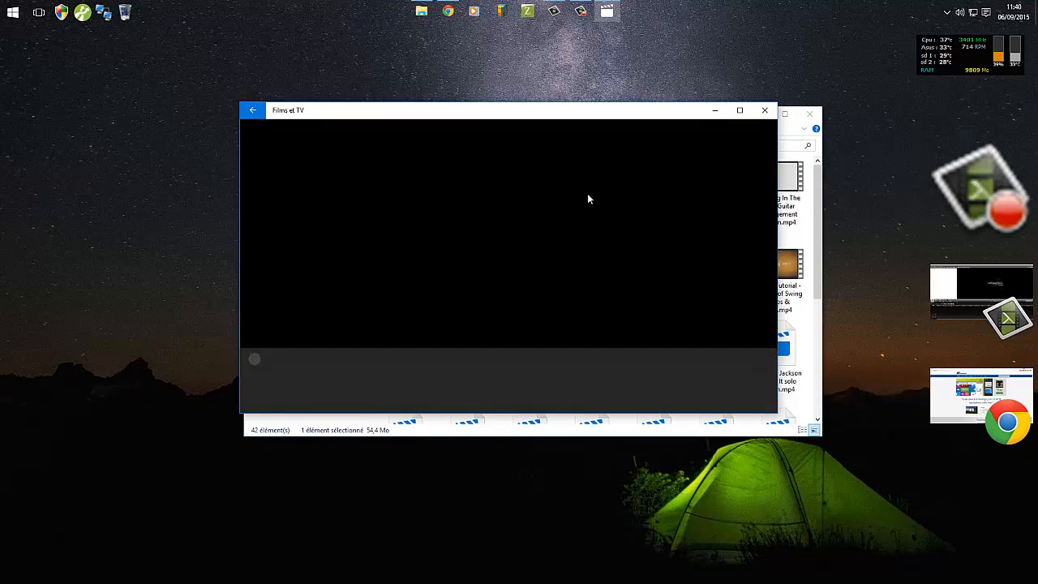
# Skip the video ahead to about 00:00:32 and lower the player's volume to 9.
pyautogui.click(320, 359)
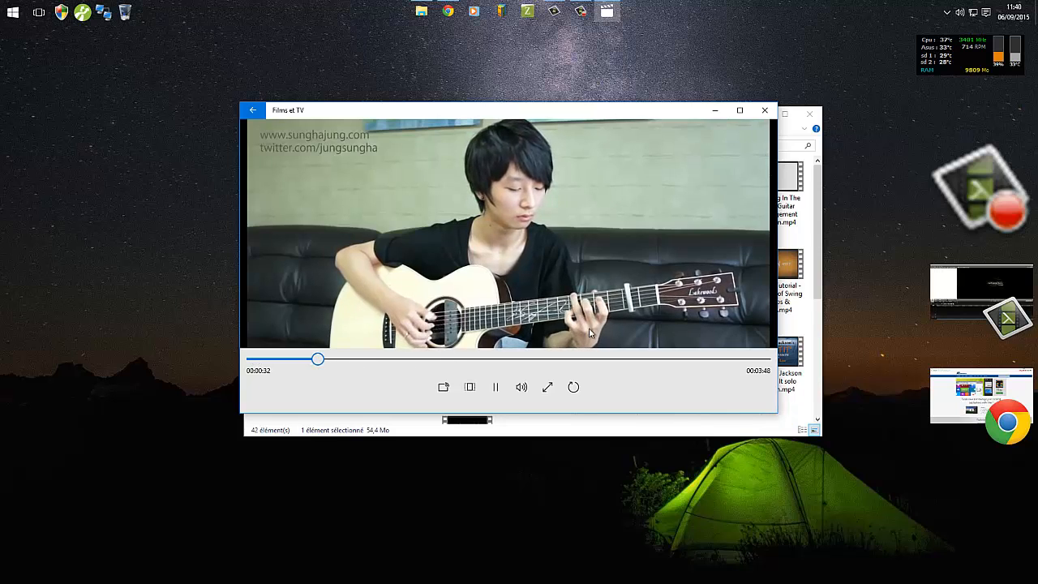
pyautogui.click(522, 386)
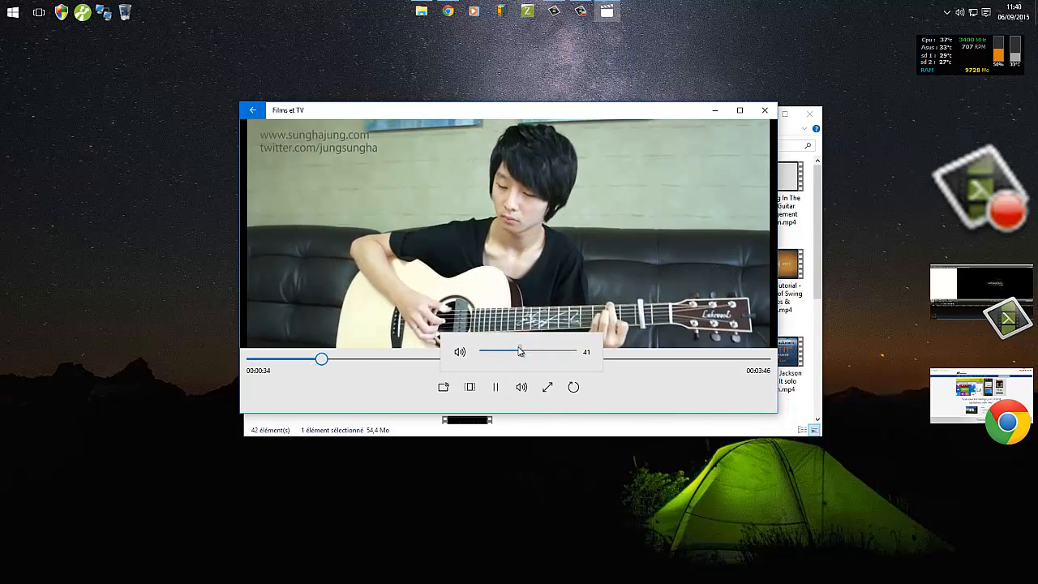
pyautogui.moveTo(520, 351); pyautogui.dragTo(489, 350)
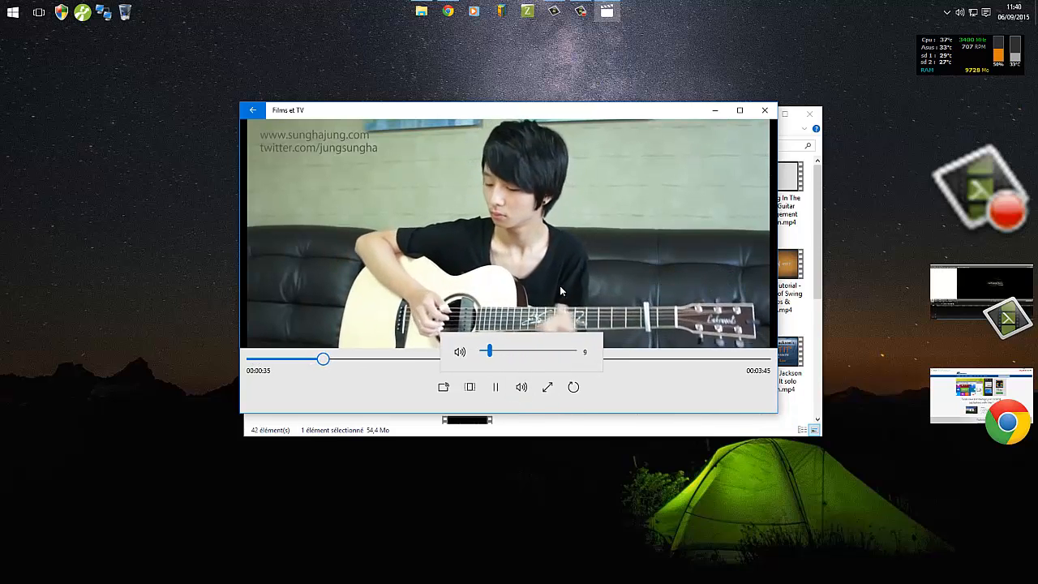
# Minimise the video player and the Youtube folder into the dock, restore the player from its thumbnail, then close it.
pyautogui.click(711, 114)
pyautogui.click(753, 112)
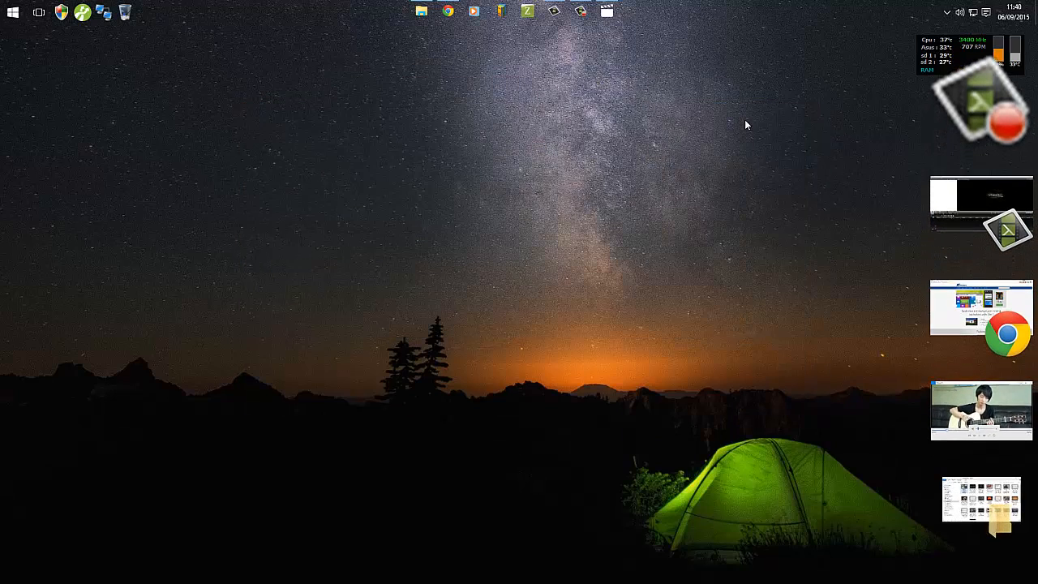
pyautogui.click(983, 406)
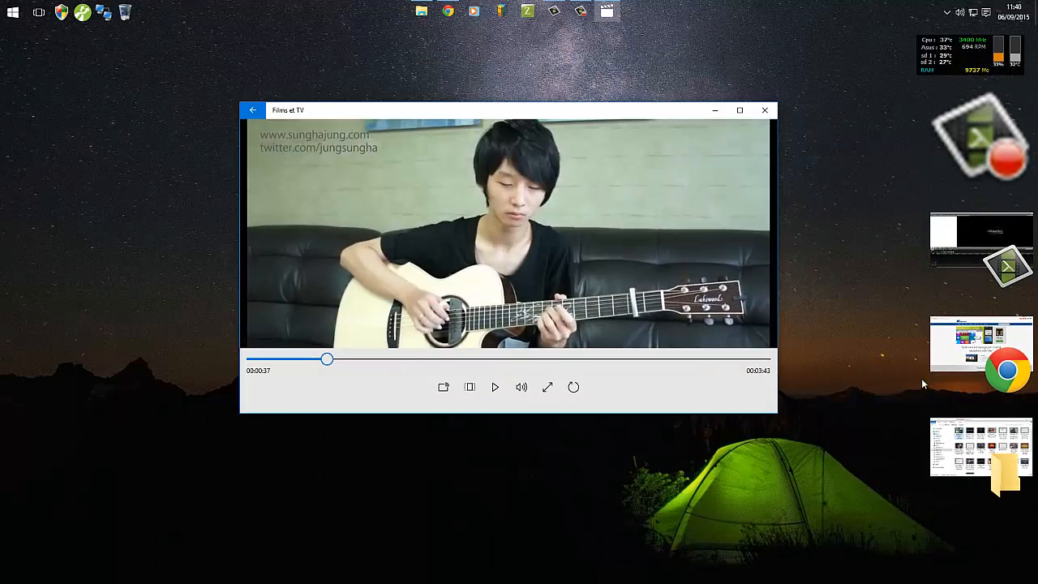
pyautogui.click(765, 112)
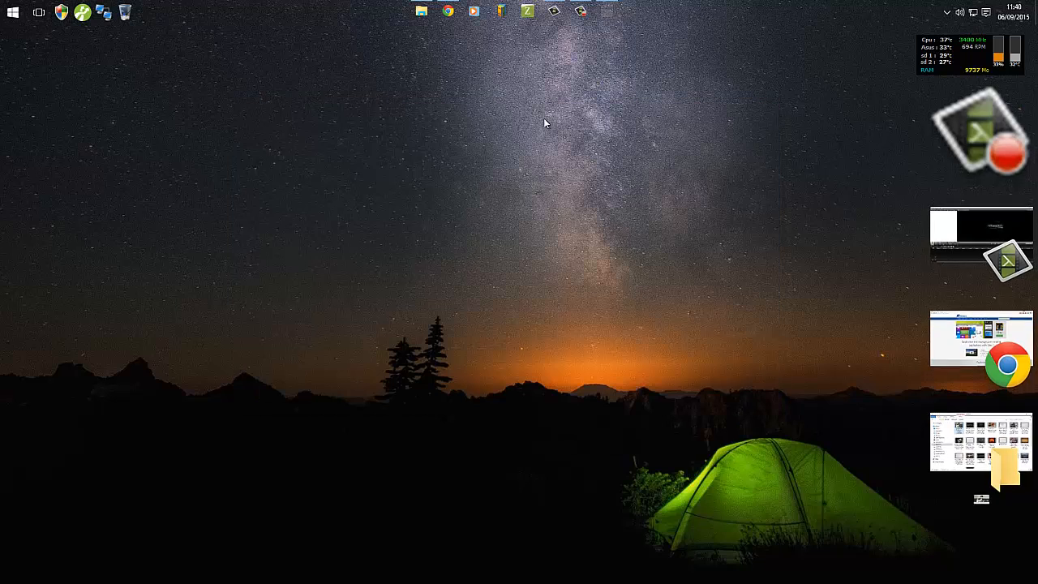
# Reopen the Youtube folder, play the Payphone video with Lecteur Windows Media, skip to about 00:39 and lower the volume.
pyautogui.click(421, 12)
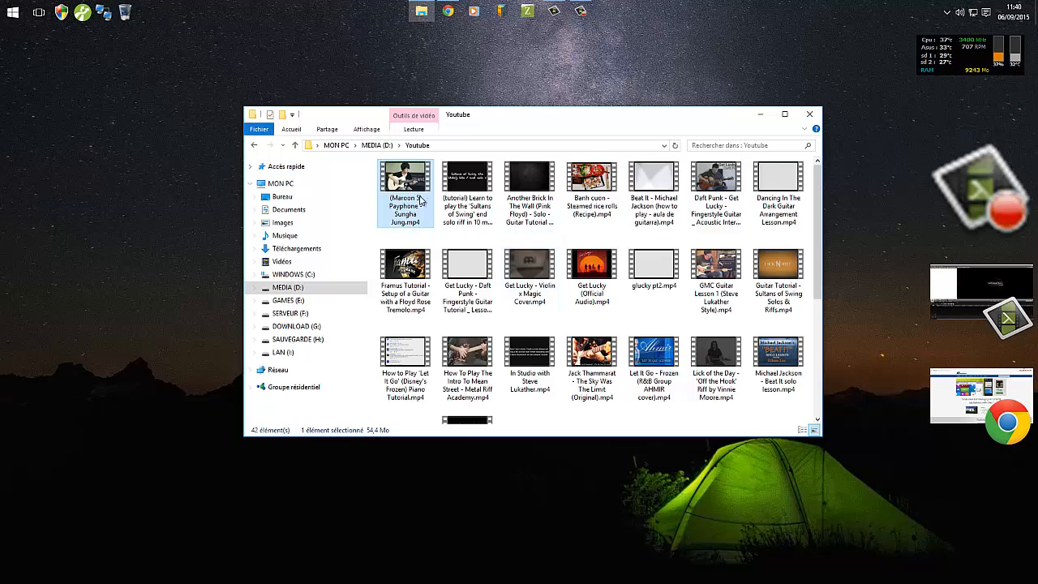
pyautogui.rightClick(393, 192)
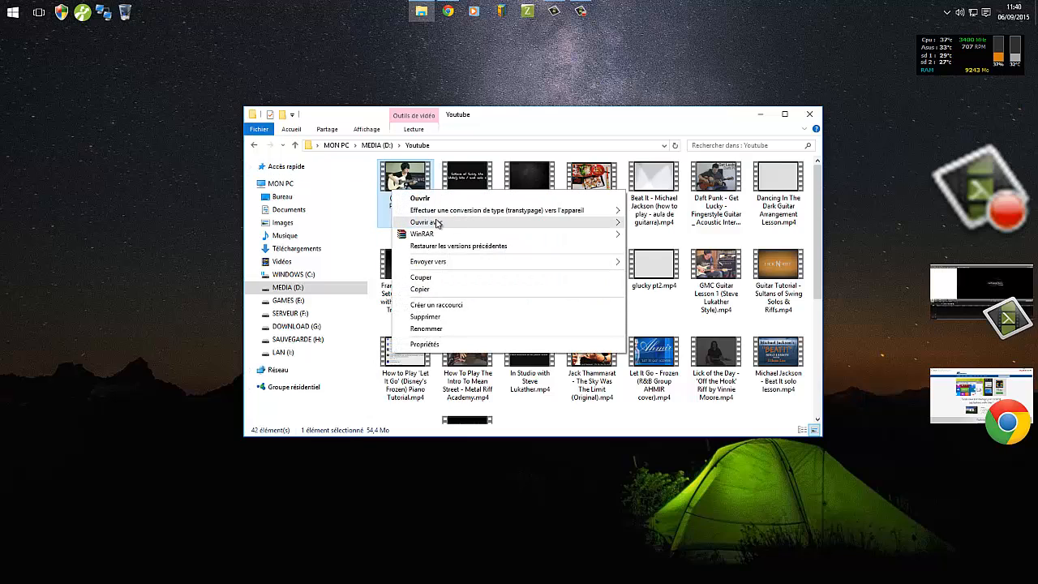
pyautogui.moveTo(436, 223)
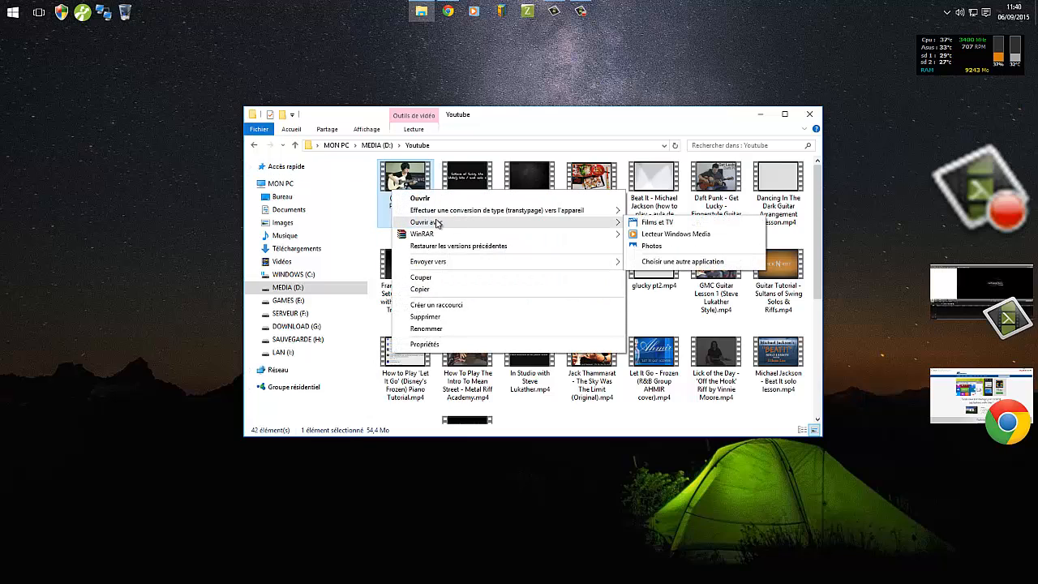
pyautogui.click(673, 235)
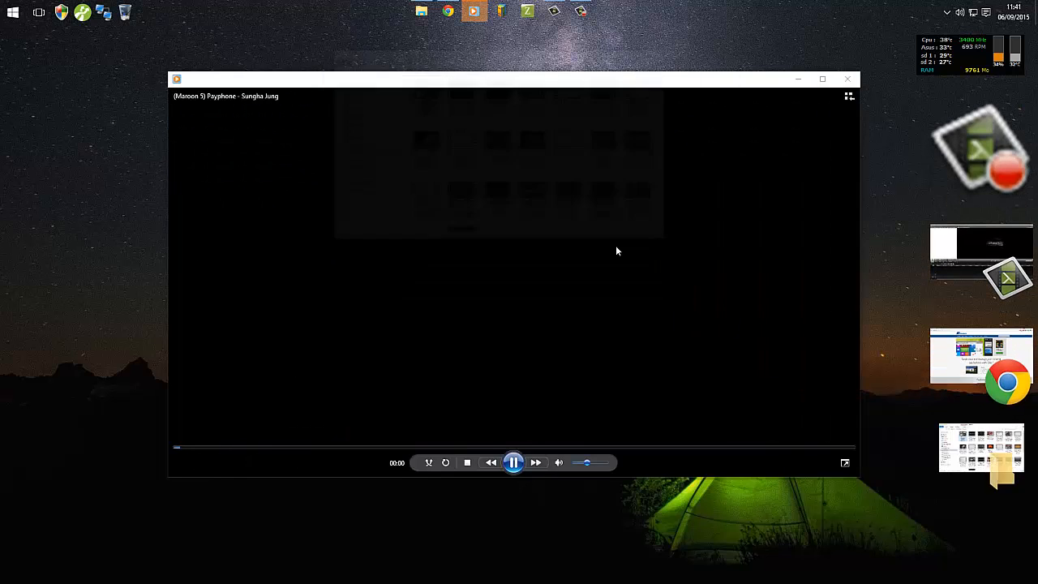
pyautogui.click(282, 448)
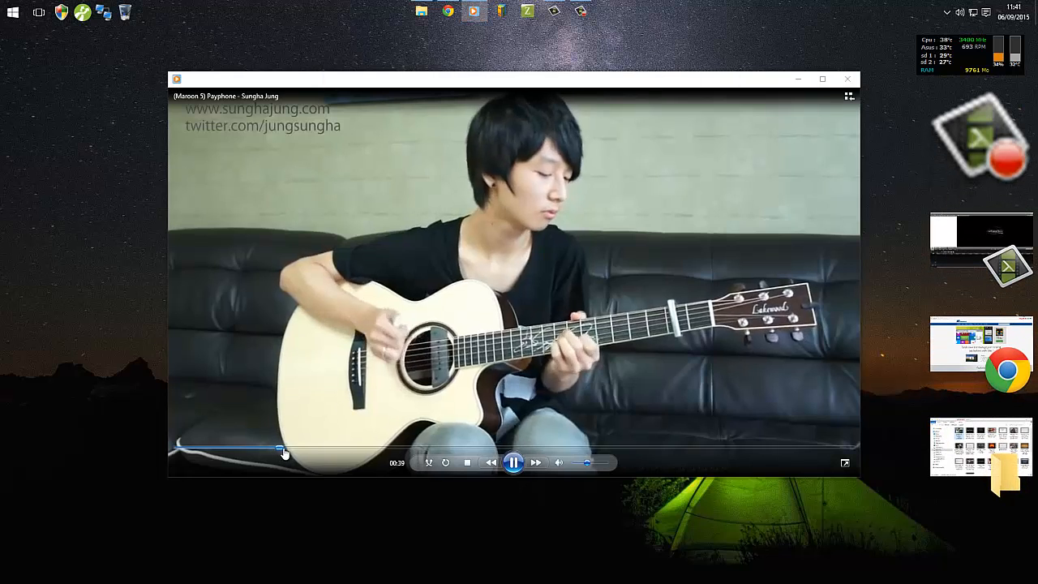
pyautogui.click(572, 461)
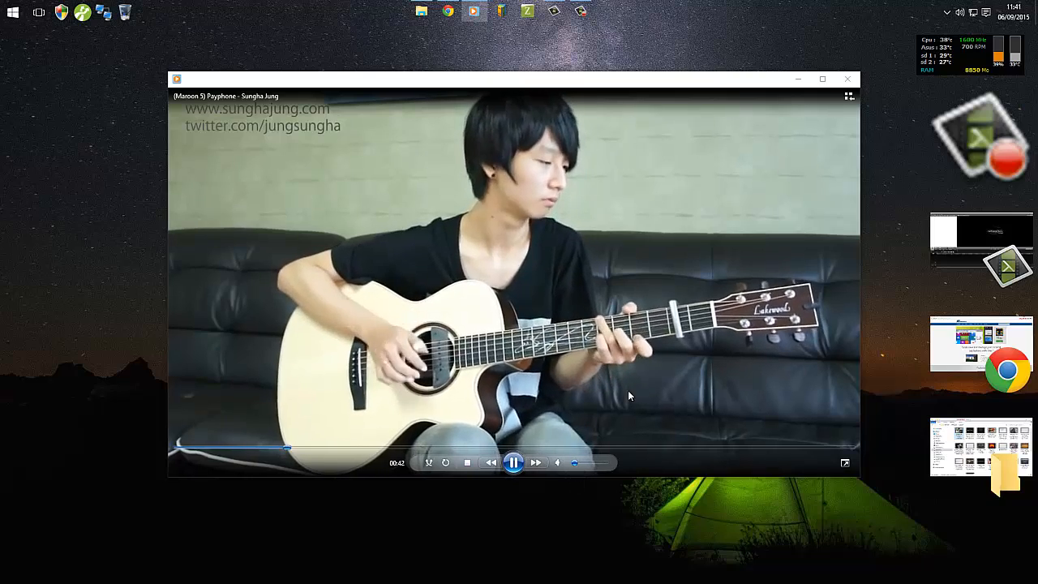
pyautogui.click(575, 463)
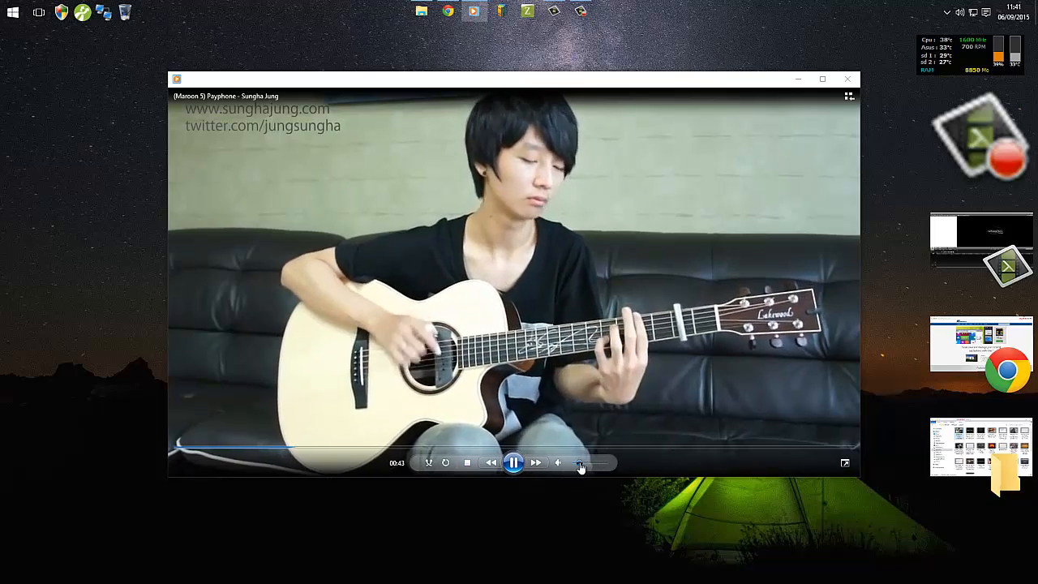
# Minimise Lecteur Windows Media into the dock and close it from its dock thumbnail.
pyautogui.click(797, 78)
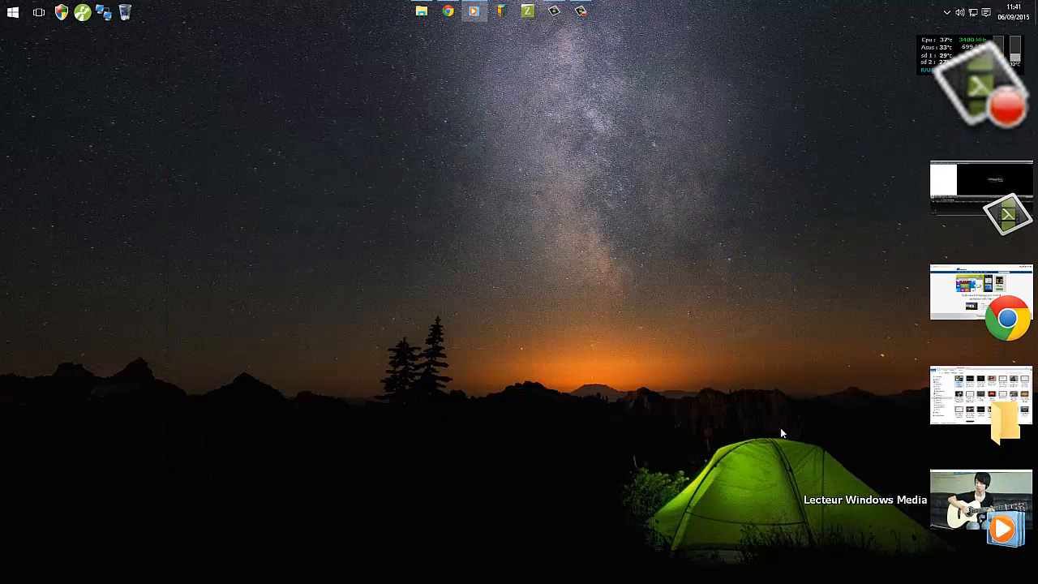
pyautogui.rightClick(974, 484)
pyautogui.click(929, 508)
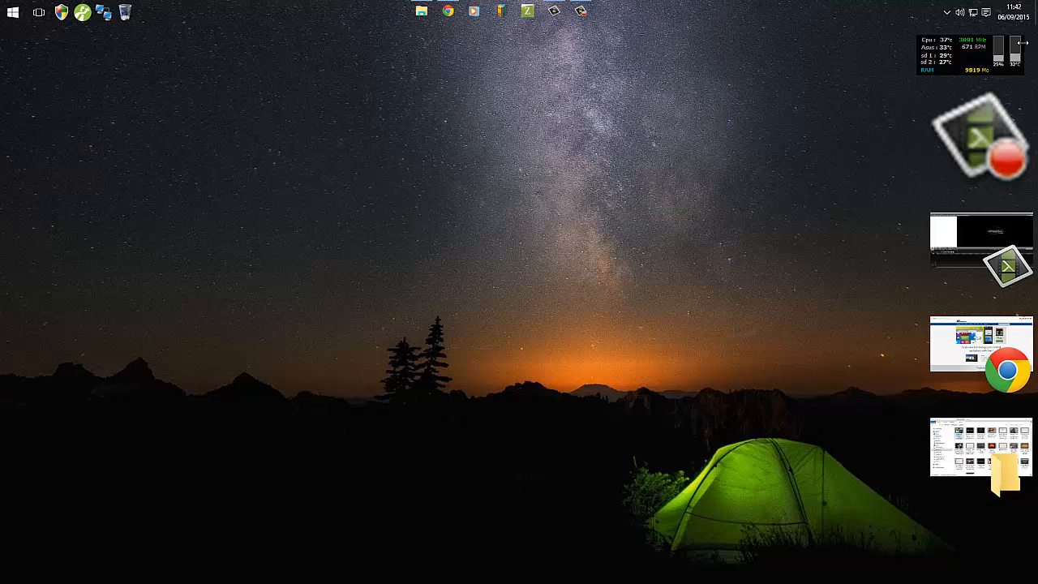
# Show the hidden tray icons, switch to Chrome, search for aida64 in a new tab and open the AIDA64 Downloads page.
pyautogui.click(946, 12)
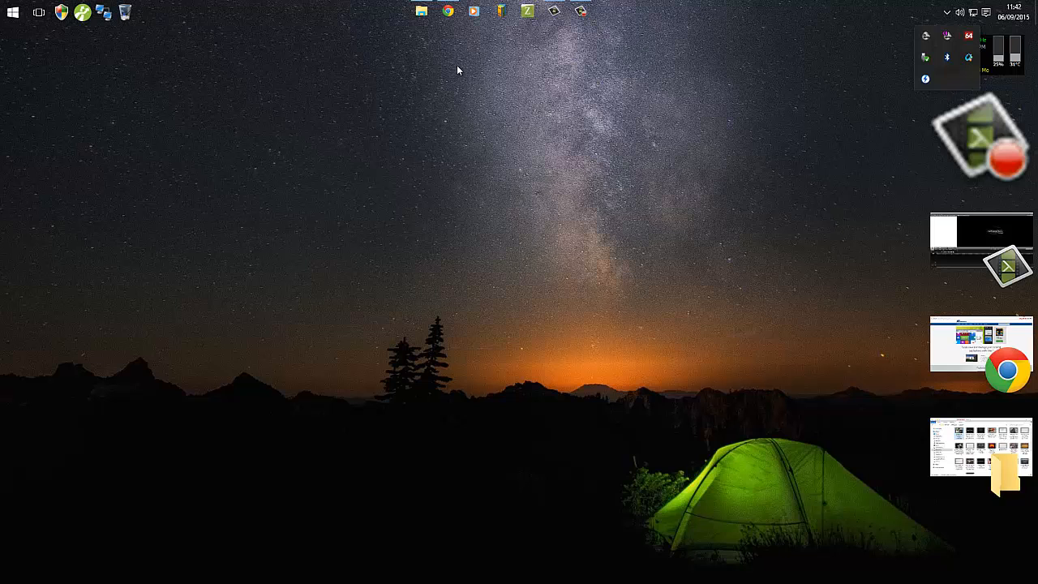
pyautogui.click(447, 12)
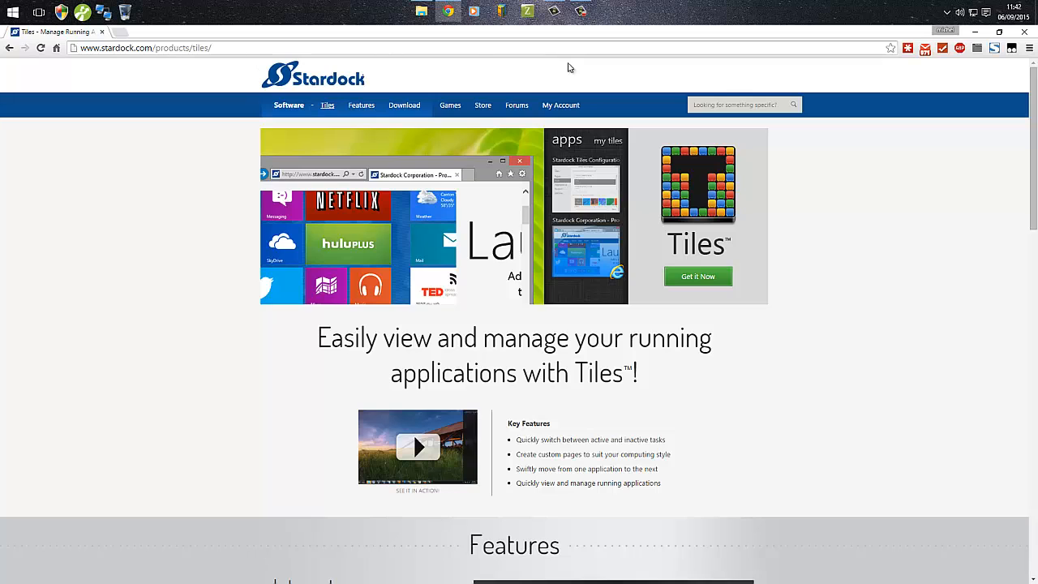
pyautogui.click(121, 33)
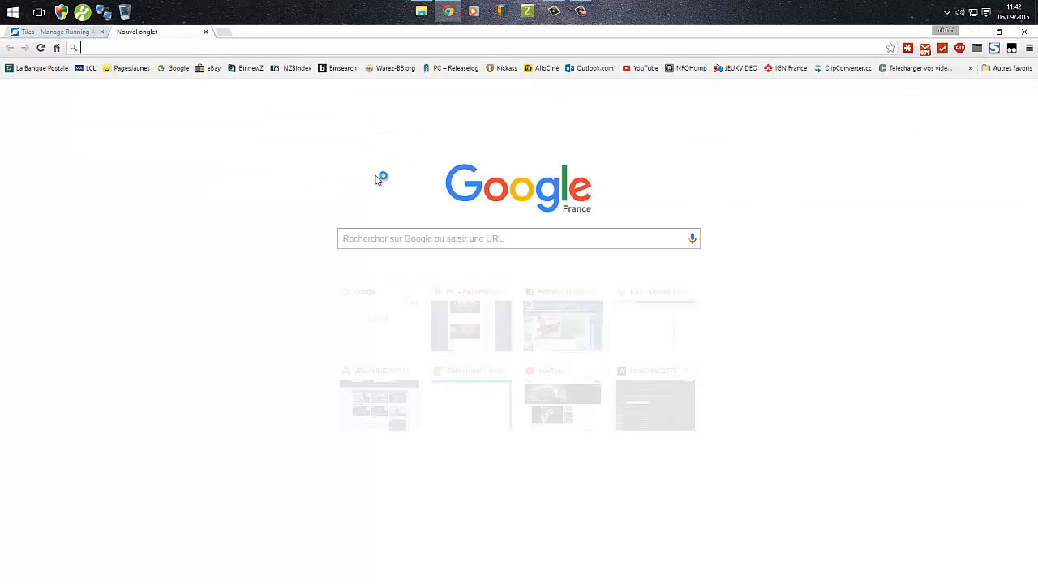
pyautogui.write('aida64')
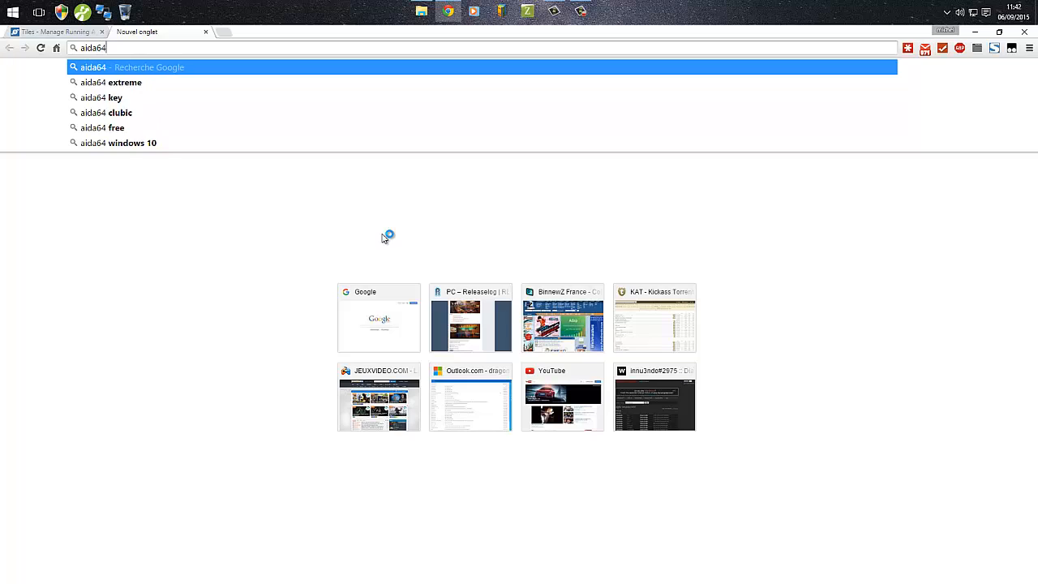
pyautogui.press('Return')
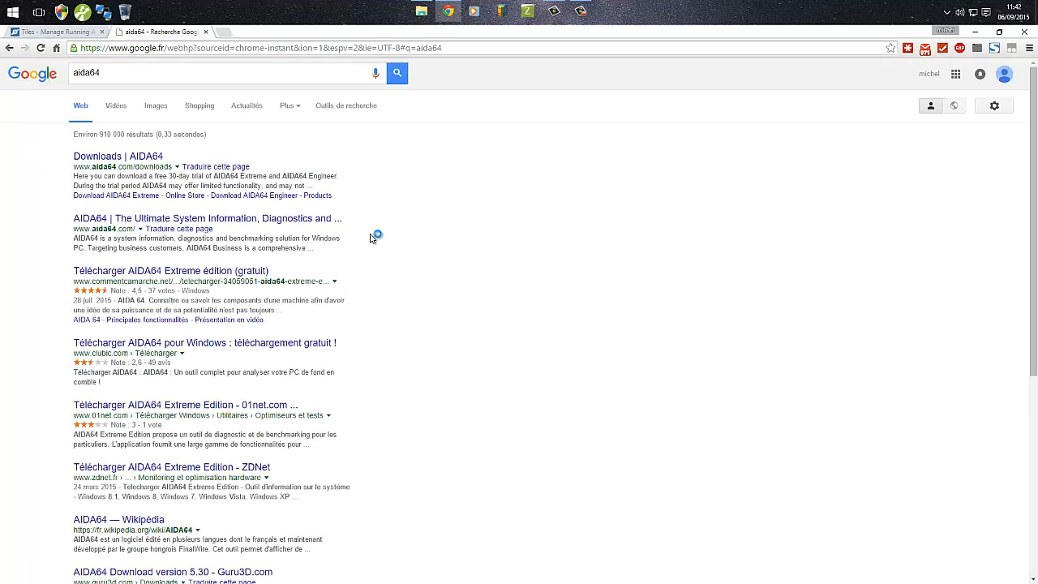
pyautogui.click(136, 162)
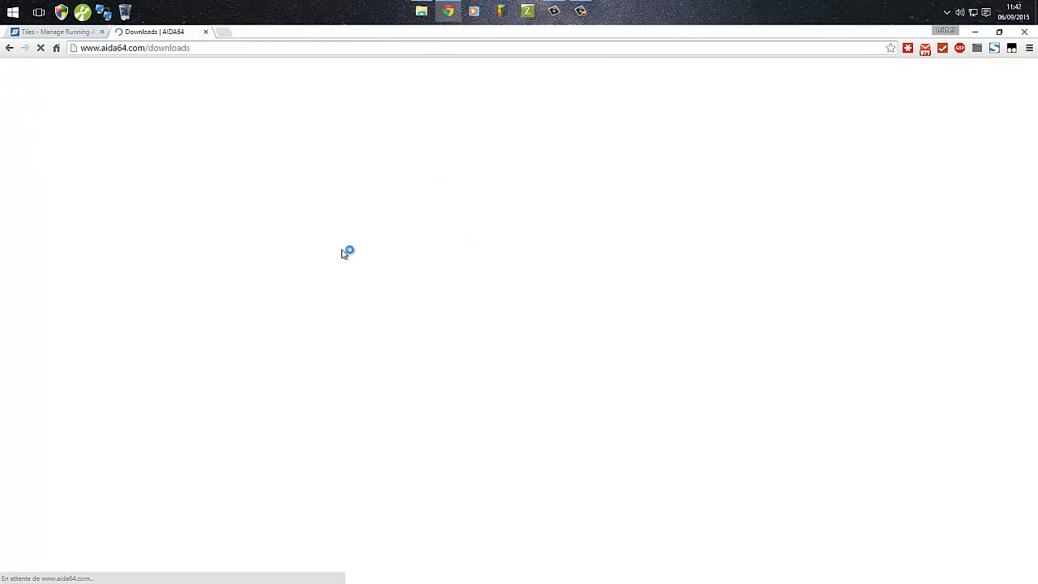
# Look through the AIDA64 editions on the Downloads page, then minimise the browser.
pyautogui.scroll(-8, 653, 285)
pyautogui.scroll(10, 654, 284)
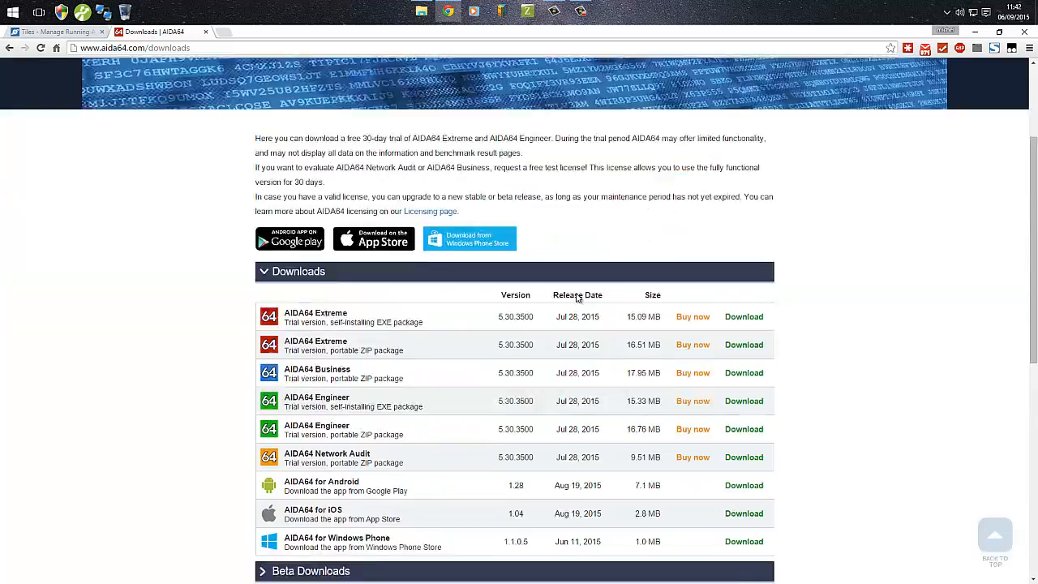
pyautogui.scroll(-10, 213, 280)
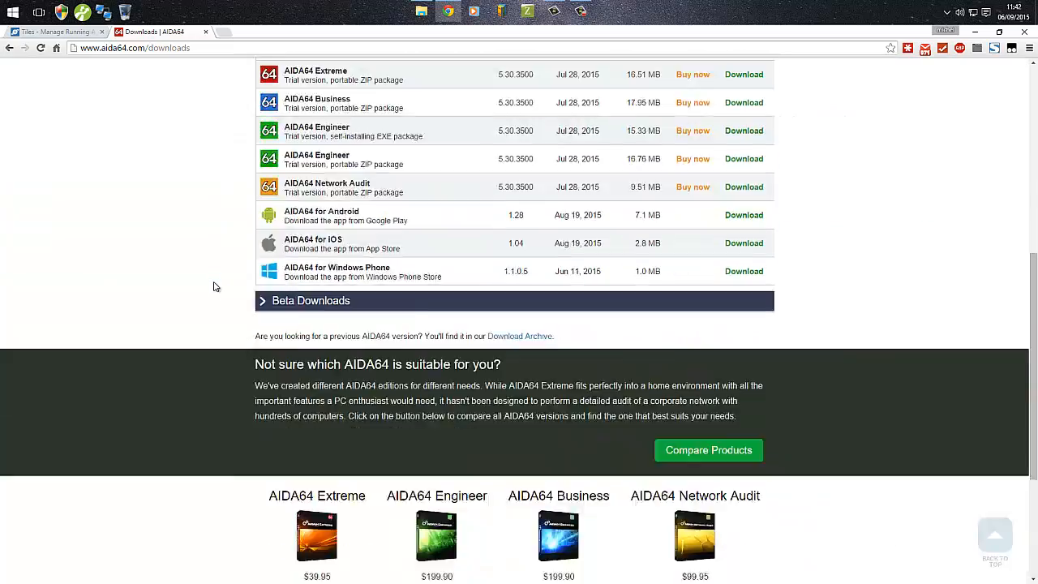
pyautogui.scroll(8, 213, 280)
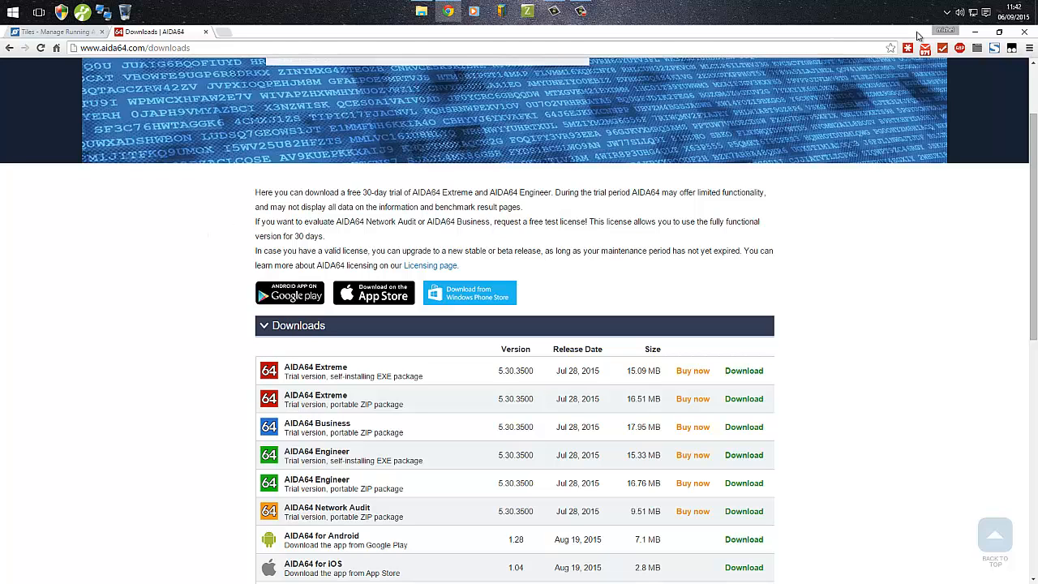
pyautogui.click(974, 32)
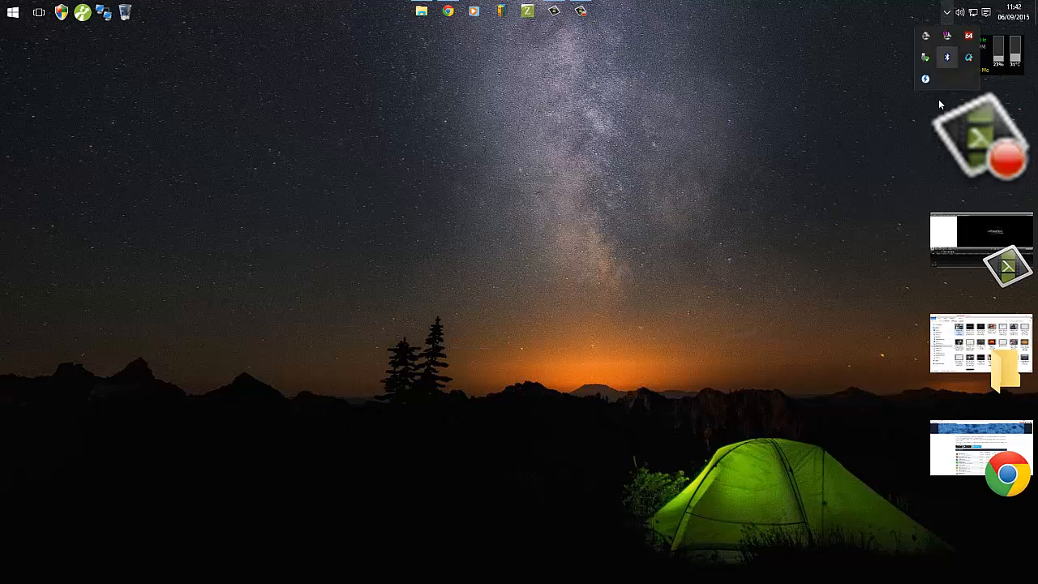
# Open AIDA64 Extreme from the system tray, show the Processeur page under Carte mère and enlarge the window.
pyautogui.click(968, 36)
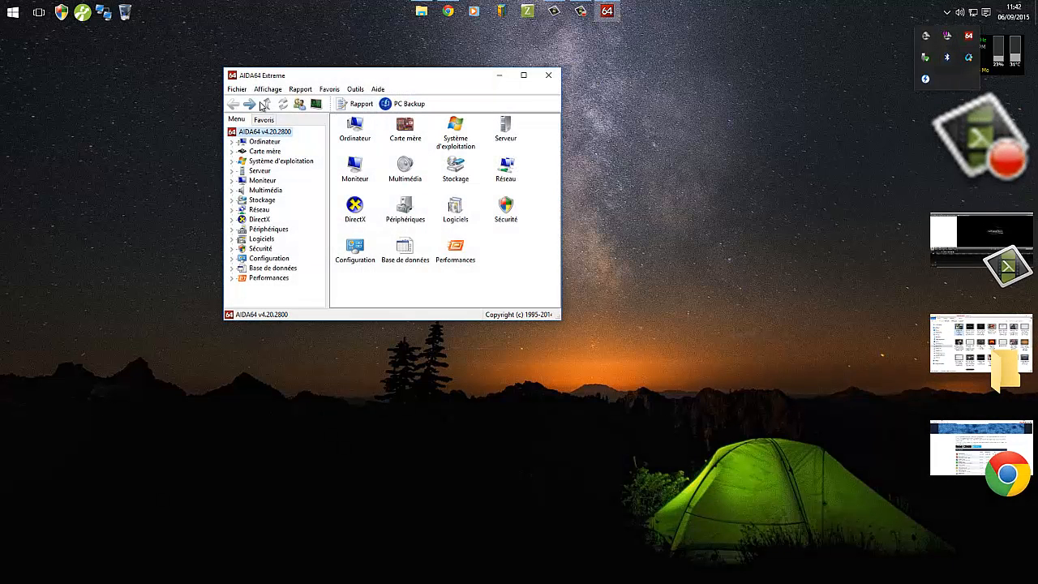
pyautogui.click(265, 142)
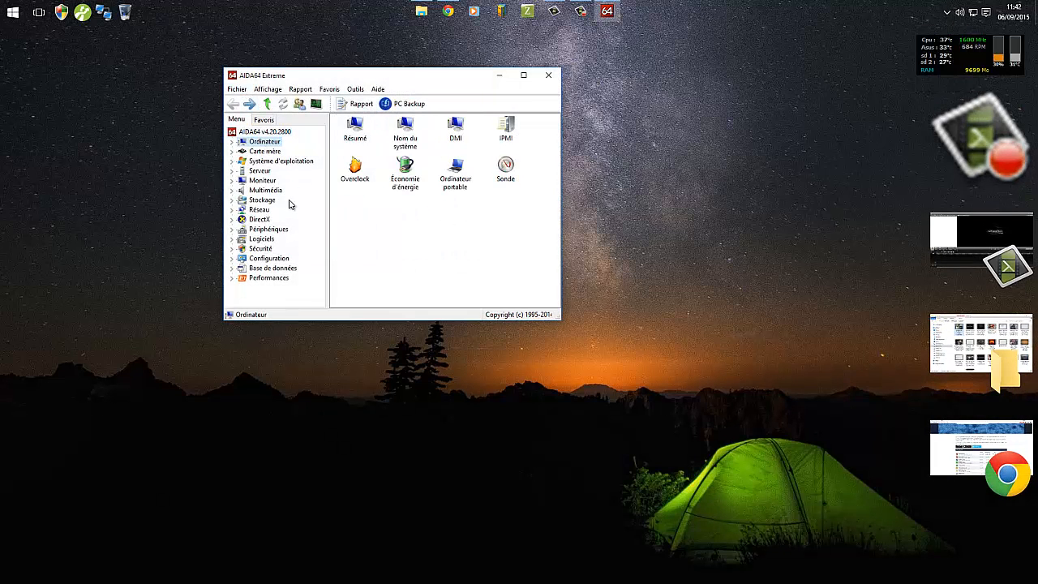
pyautogui.click(267, 152)
pyautogui.click(353, 135)
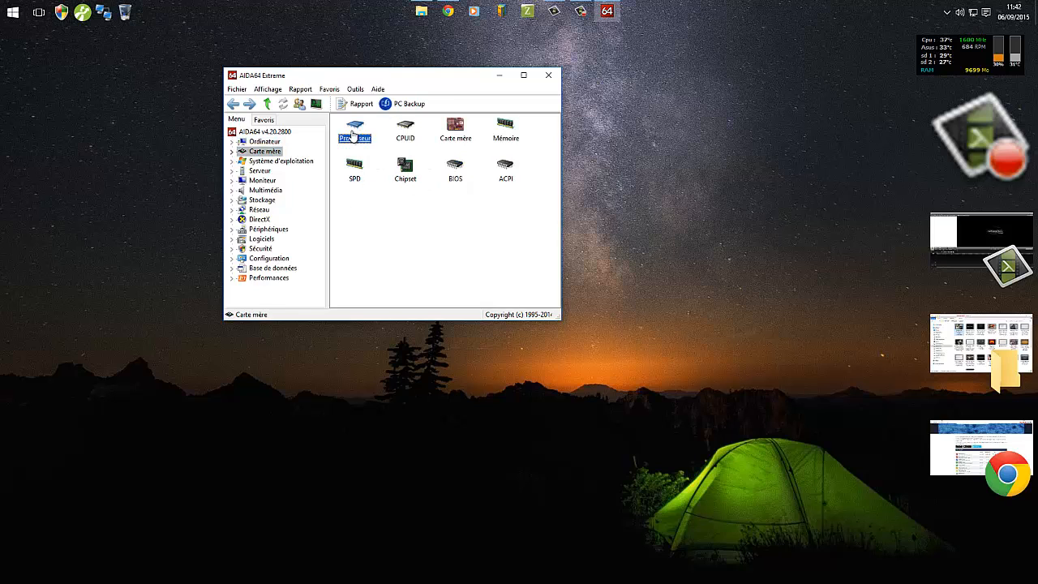
pyautogui.doubleClick(353, 135)
pyautogui.moveTo(556, 317); pyautogui.dragTo(860, 500)
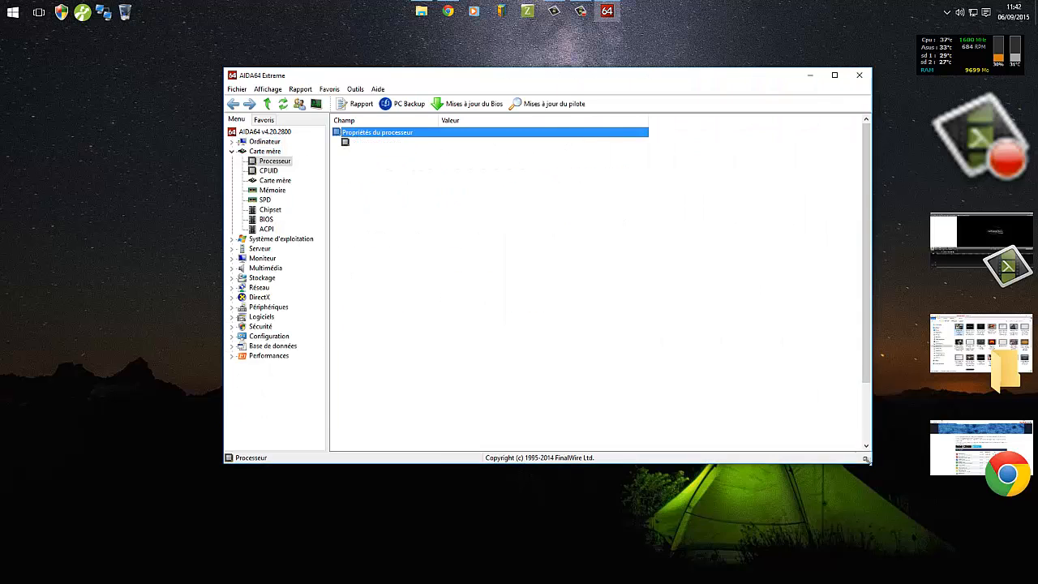
# Read through the processor properties and usage details, then close the AIDA64 window.
pyautogui.scroll(-1, 739, 276)
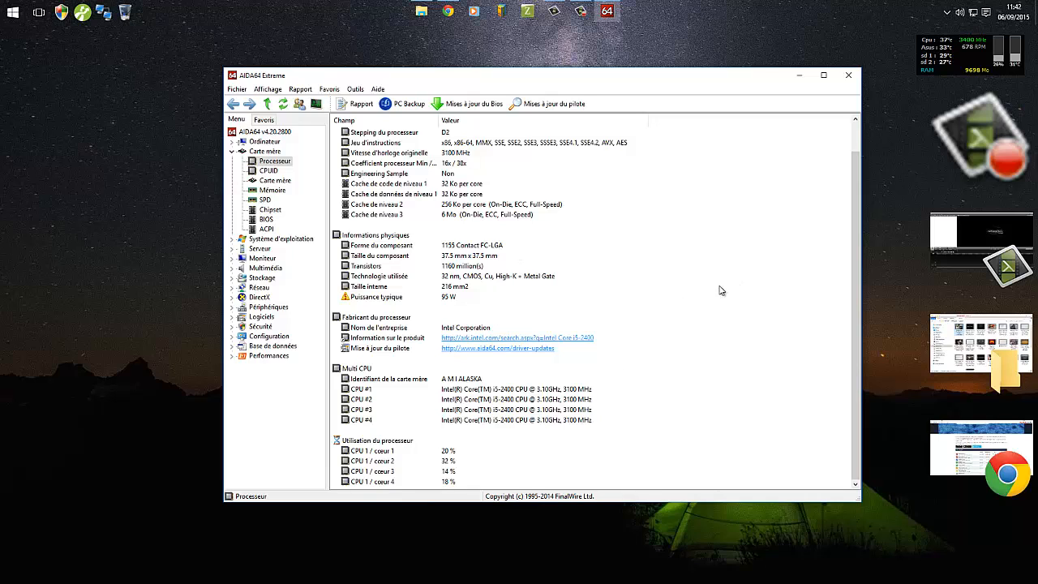
pyautogui.scroll(1, 769, 301)
pyautogui.scroll(-1, 764, 305)
pyautogui.click(848, 75)
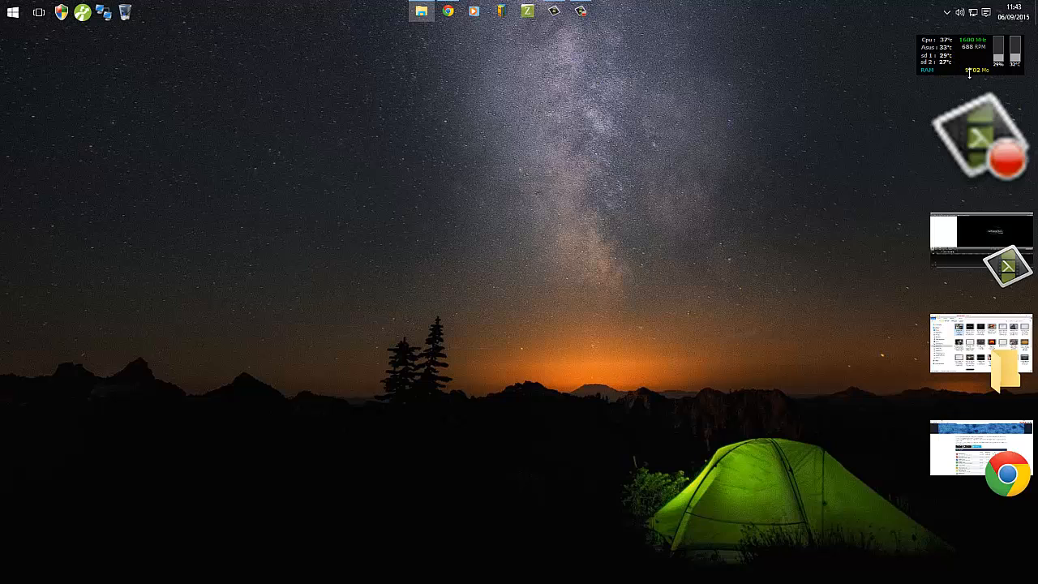
# Open AIDA64 Extreme from the hidden tray icons and turn off Afficher le panneau capteur in the SensorPanel preferences.
pyautogui.click(946, 12)
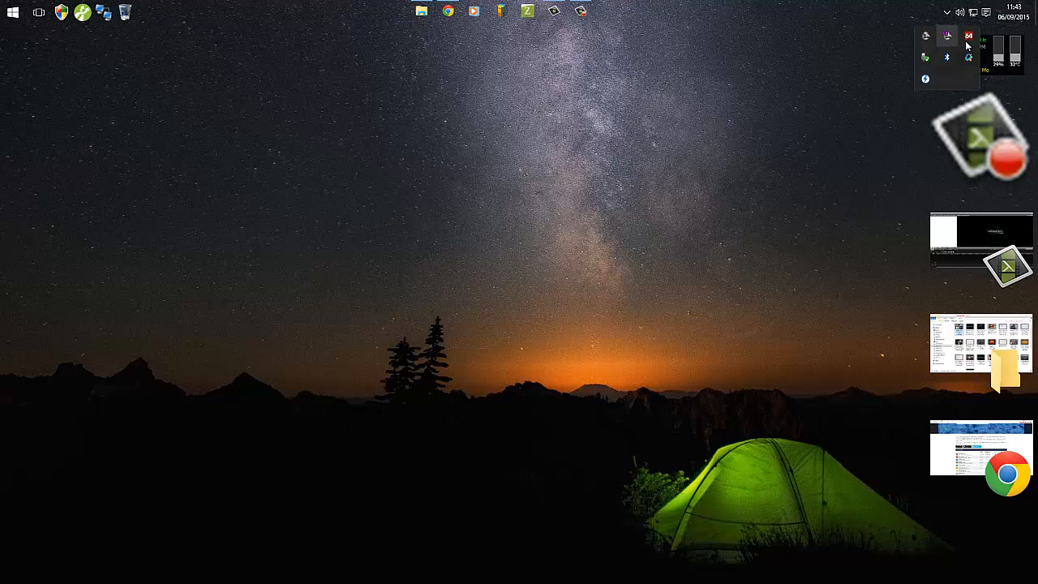
pyautogui.click(969, 39)
pyautogui.click(236, 89)
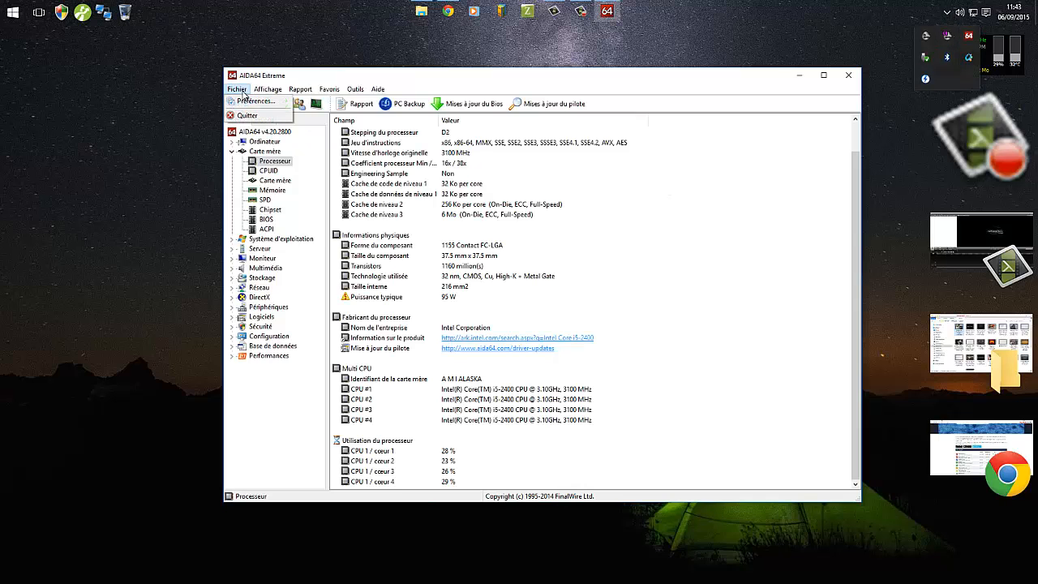
pyautogui.click(257, 104)
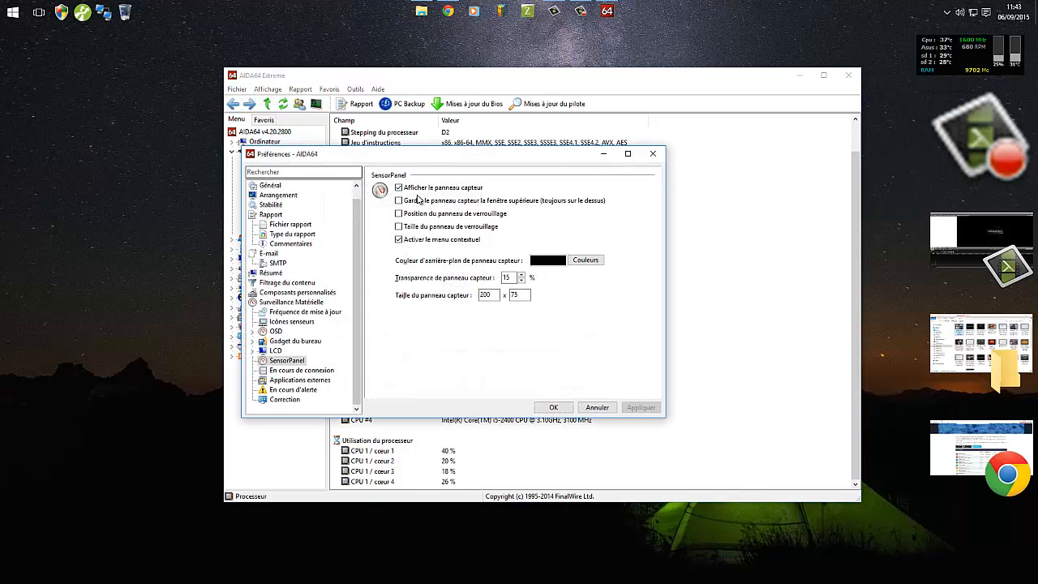
pyautogui.click(400, 189)
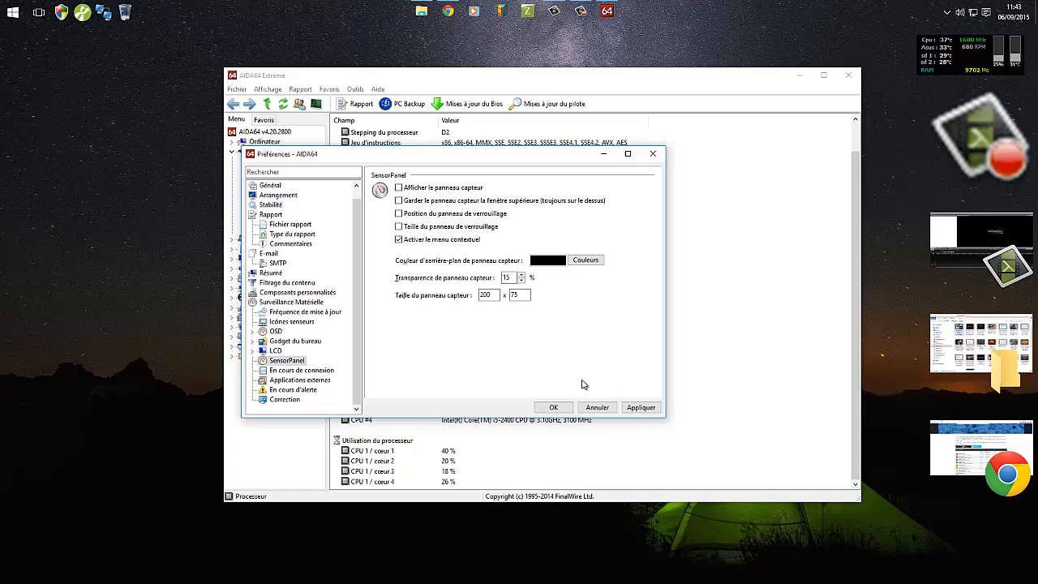
pyautogui.click(637, 407)
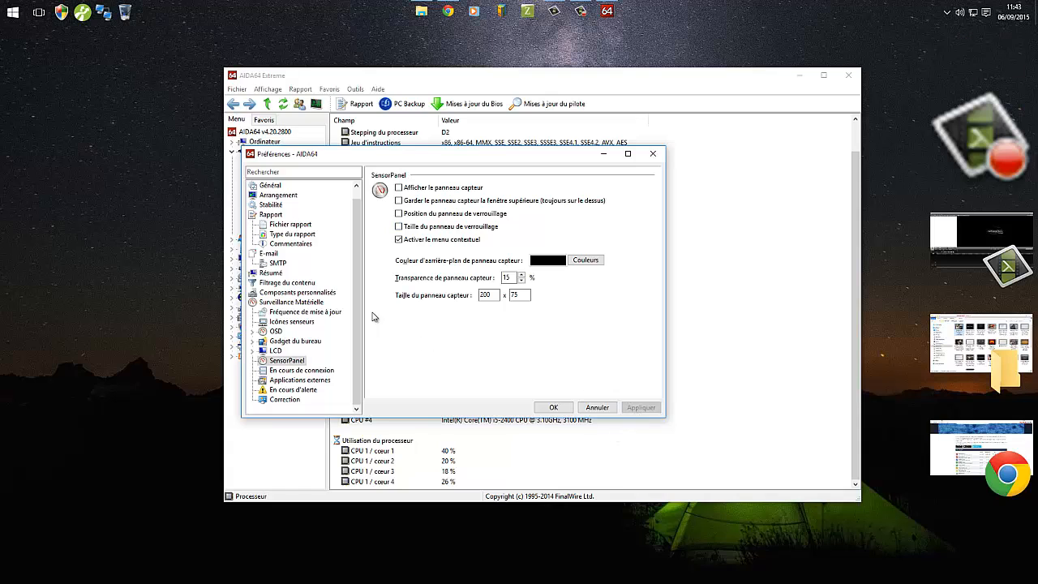
# Enable Afficher le panneau OSD in the OSD preferences and apply it.
pyautogui.click(274, 332)
pyautogui.click(399, 188)
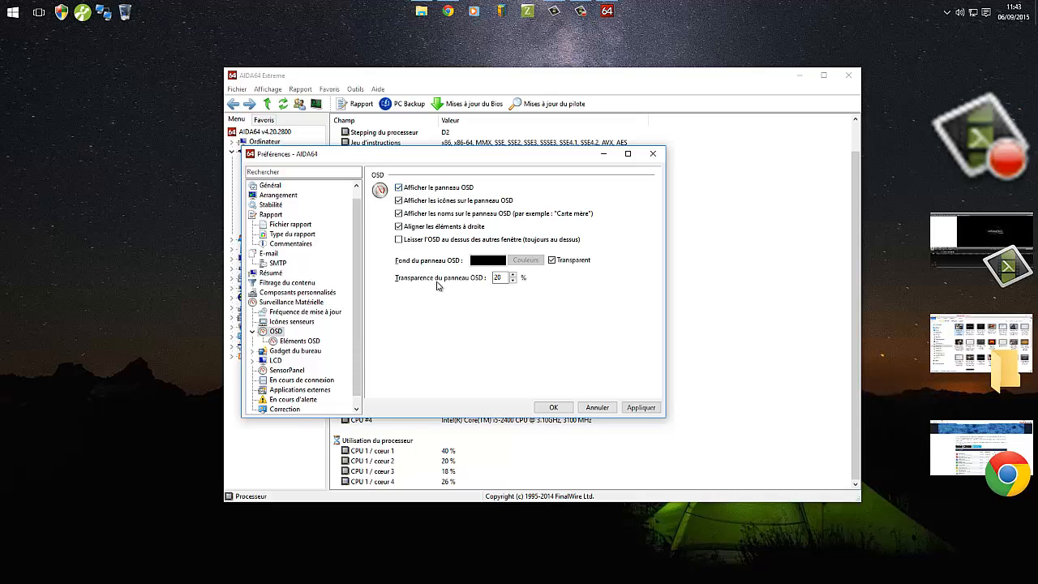
pyautogui.click(641, 408)
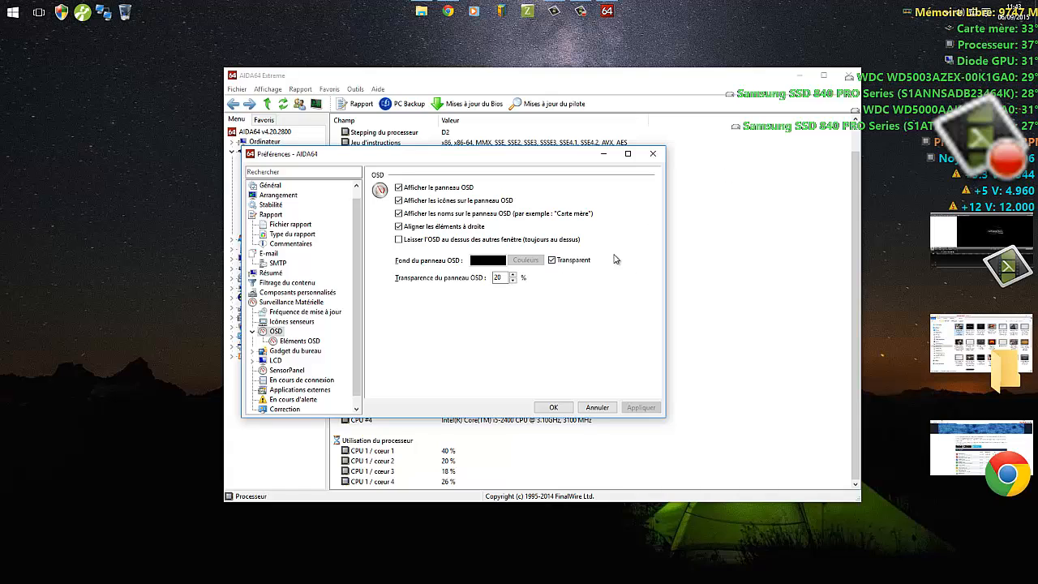
# Try the OSD panel without a transparent background, restore the Transparent option and accept the preferences.
pyautogui.click(551, 259)
pyautogui.click(638, 407)
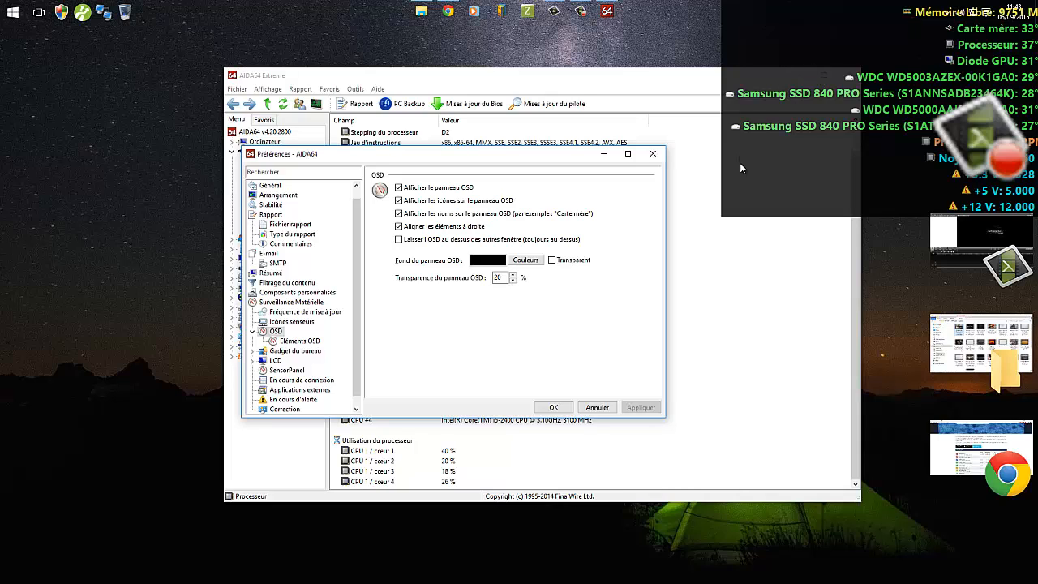
pyautogui.click(552, 260)
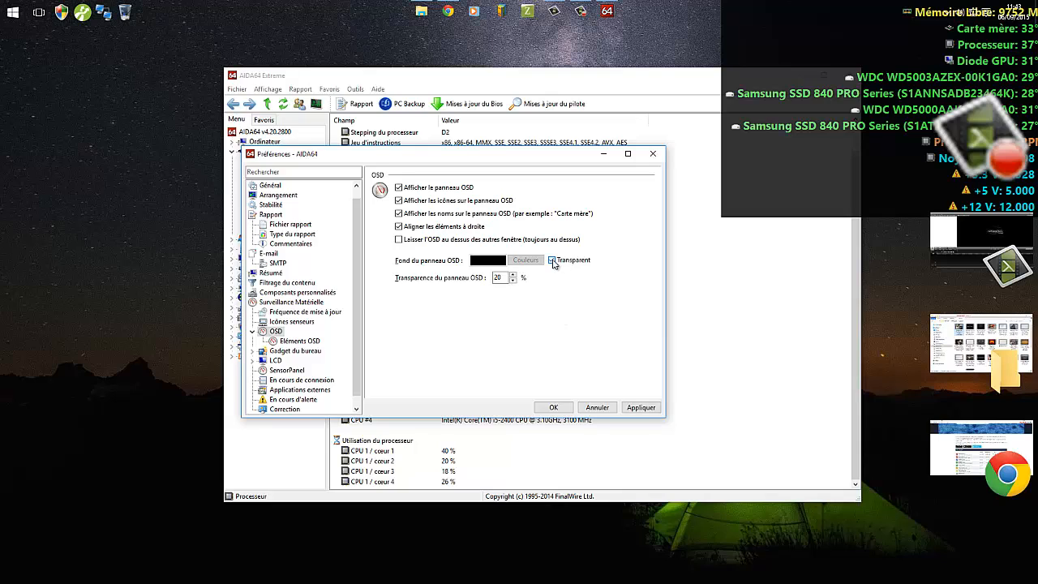
pyautogui.click(638, 408)
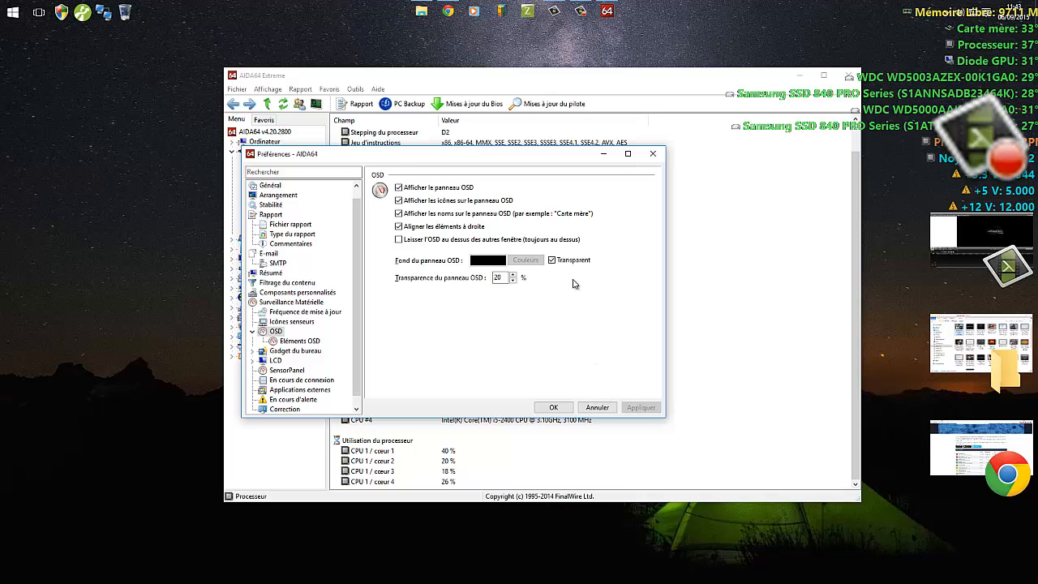
pyautogui.click(566, 414)
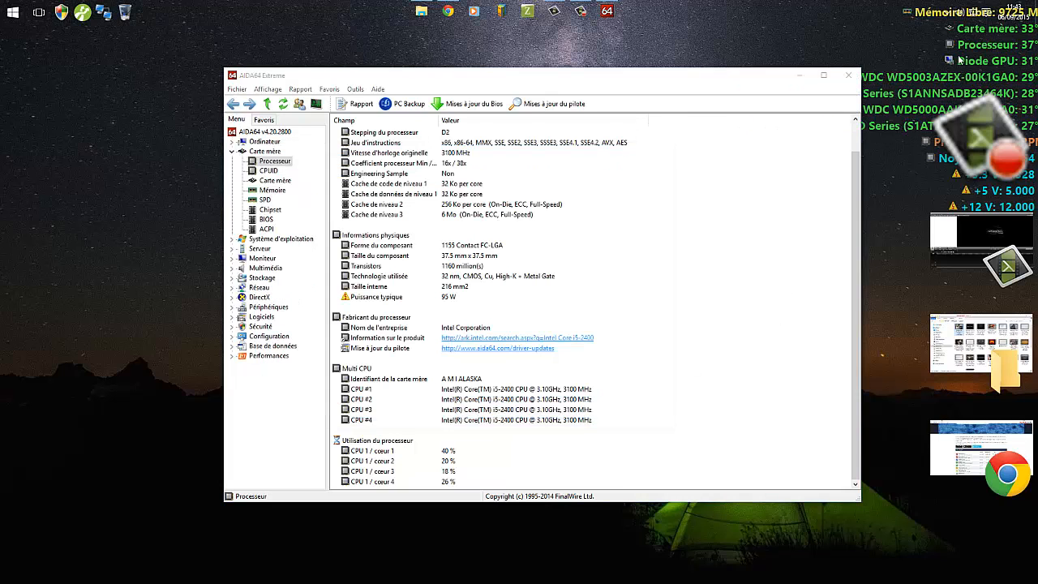
# Hide the OSD panel from the desktop and close the AIDA64 window.
pyautogui.rightClick(959, 59)
pyautogui.rightClick(979, 50)
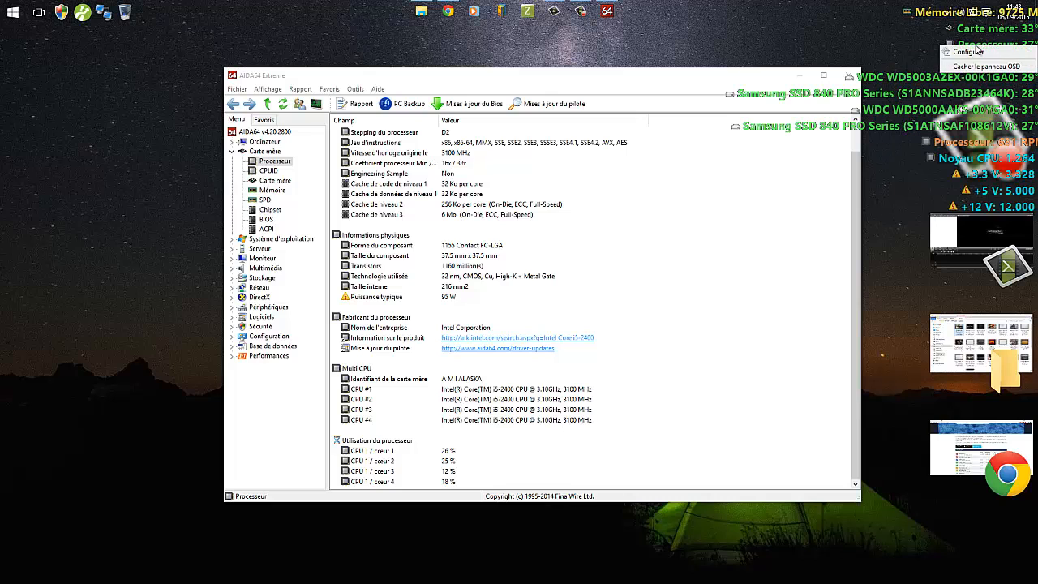
pyautogui.click(985, 65)
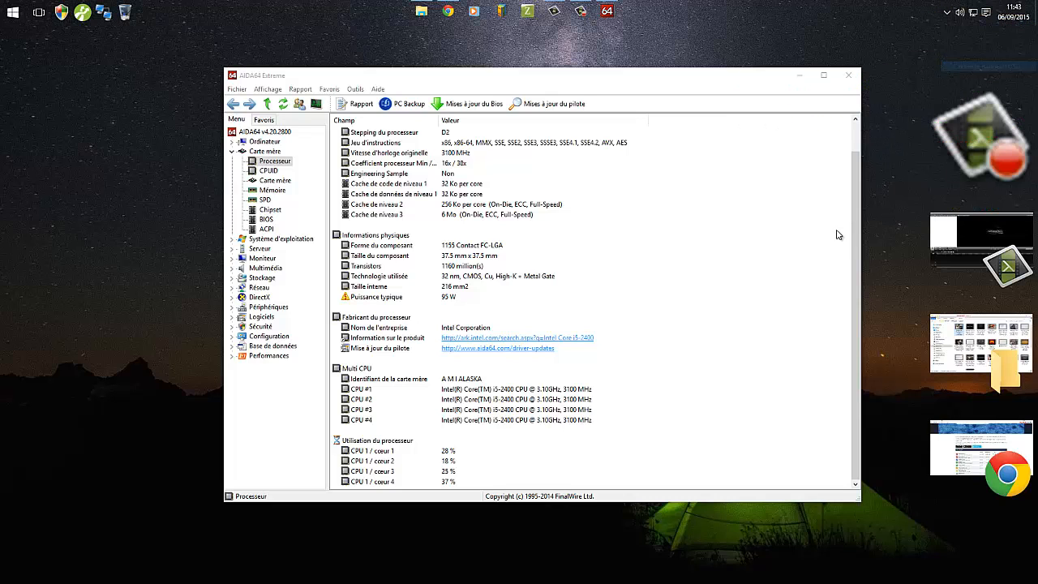
pyautogui.click(849, 75)
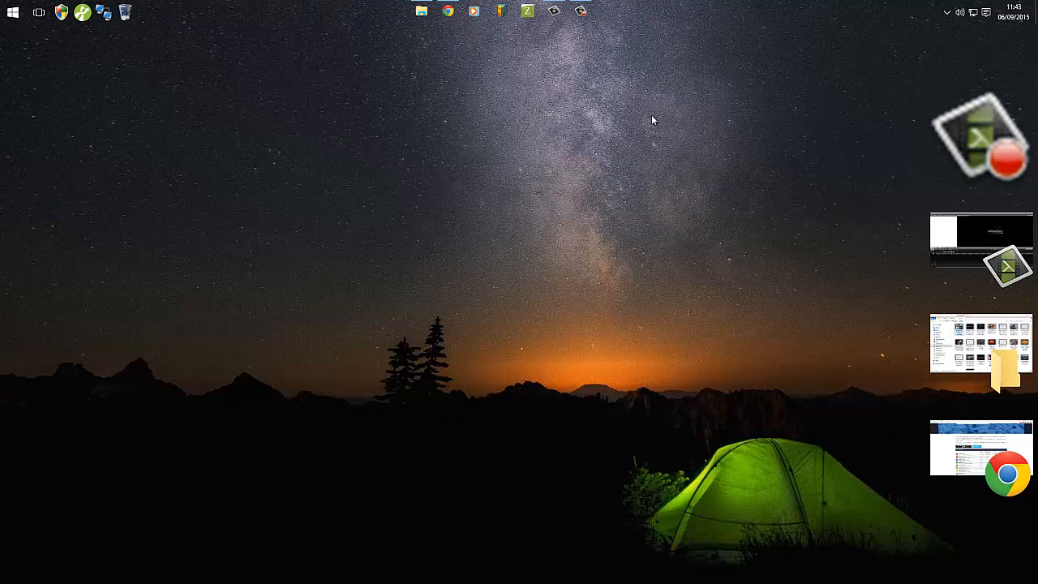
# Show the StartIsBack Start menu on the desktop, then close it.
pyautogui.click(12, 12)
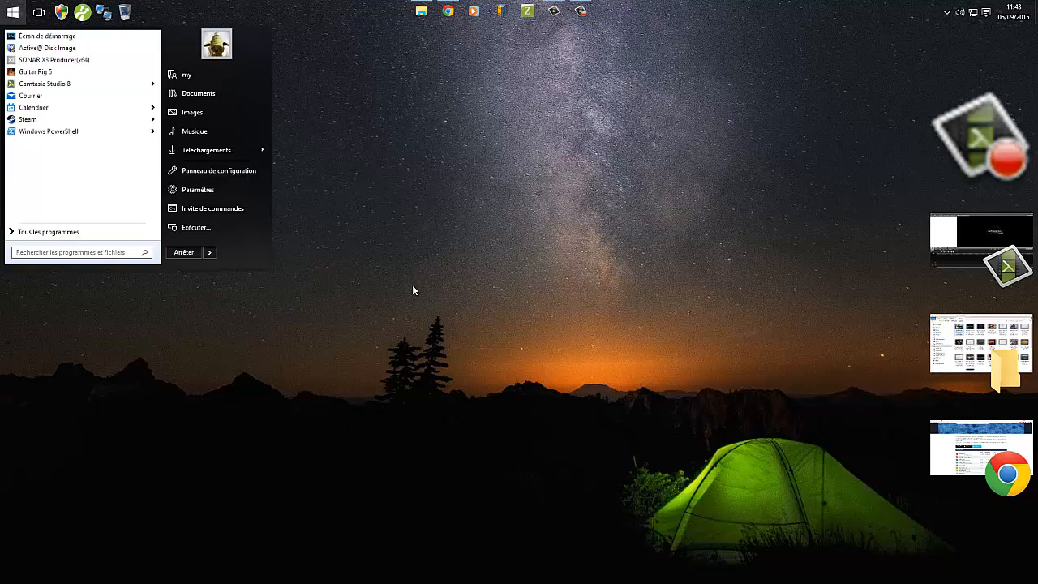
pyautogui.click(667, 174)
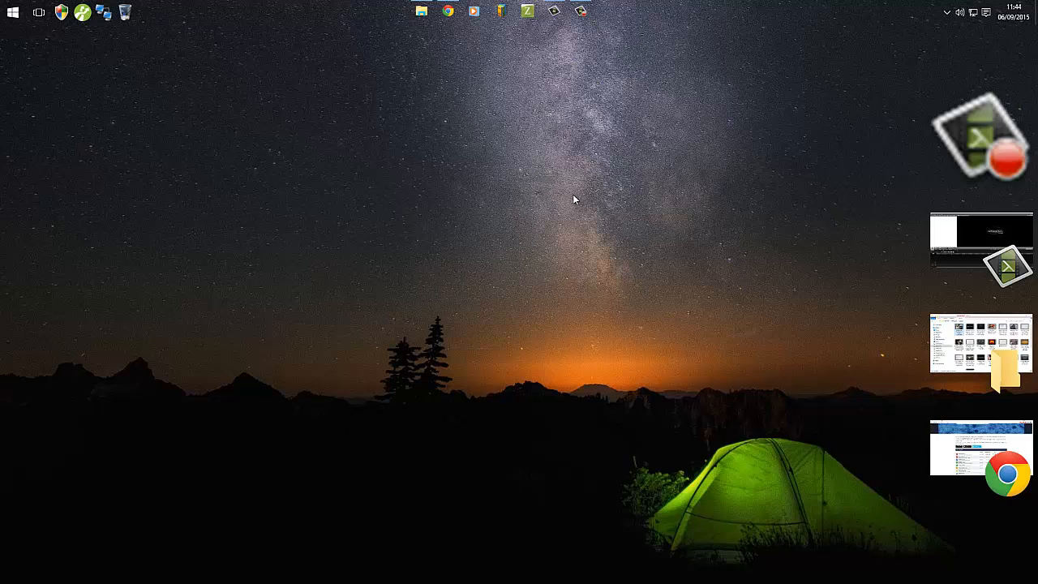
# Switch to Chrome and look through the features and screenshots on the Stardock Tiles page.
pyautogui.click(448, 11)
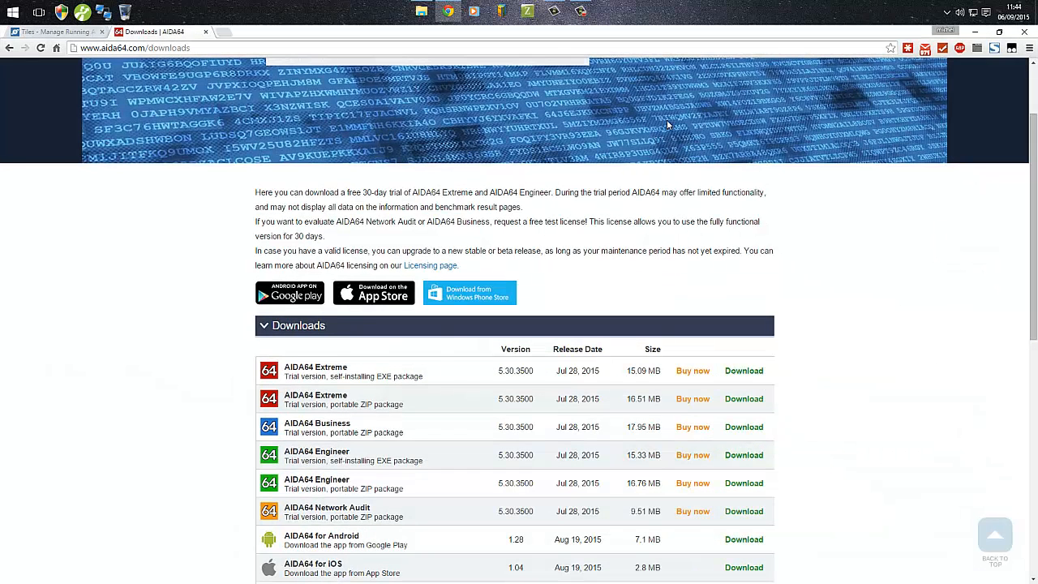
pyautogui.click(51, 33)
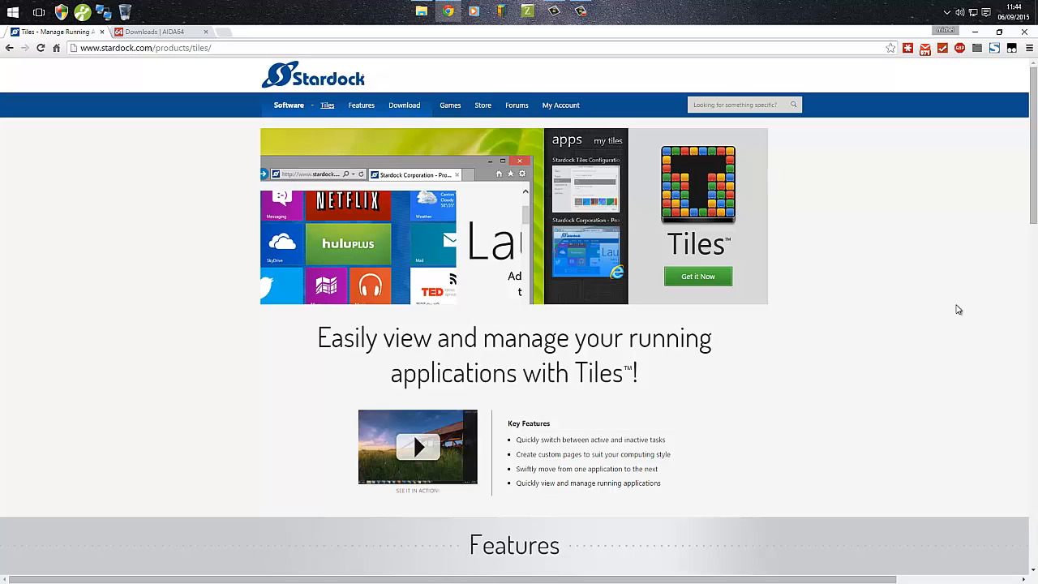
pyautogui.scroll(-5, 977, 357)
pyautogui.scroll(-6, 976, 359)
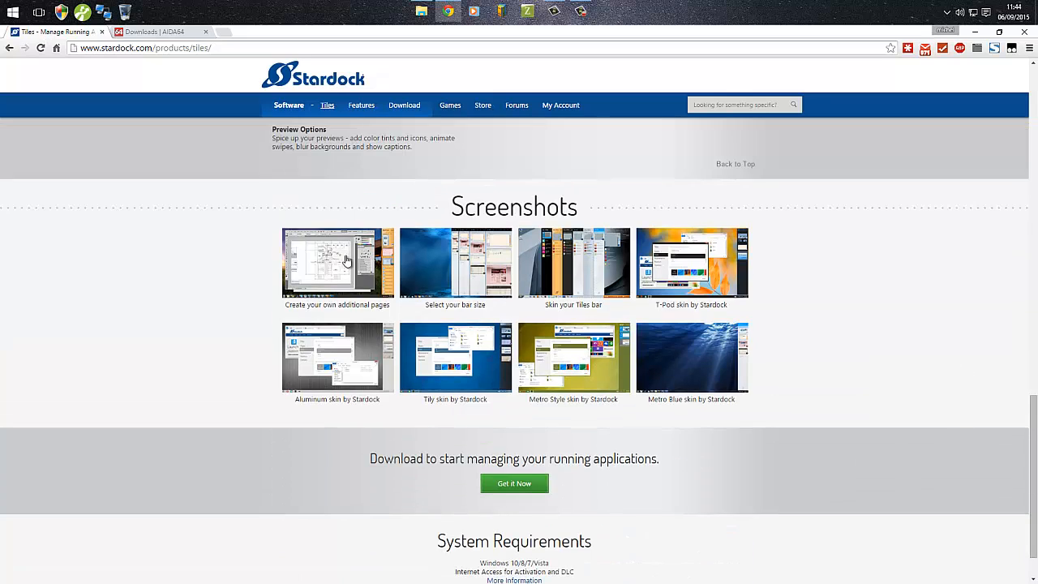
pyautogui.scroll(5, 898, 315)
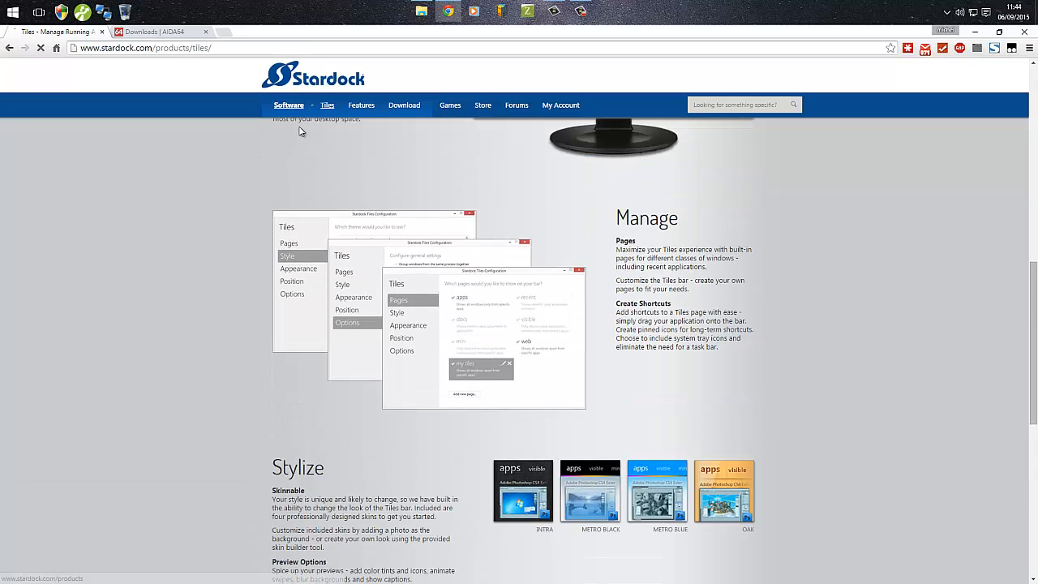
# Open Stardock's Software page and look through its customisation apps, including the expanded Additional Software list.
pyautogui.click(290, 106)
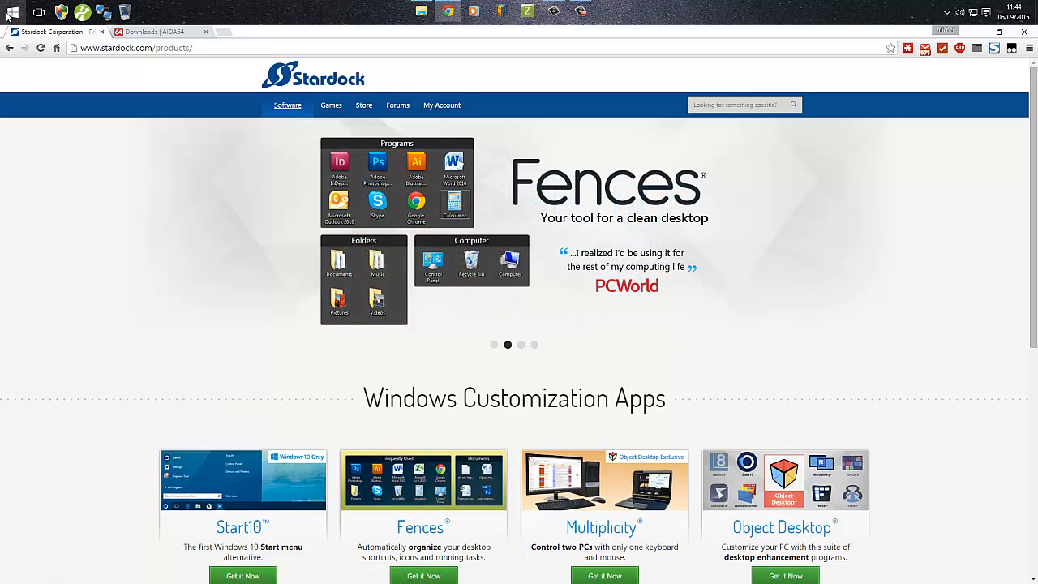
pyautogui.moveTo(1032, 311)
pyautogui.mouseDown()
pyautogui.moveTo(1032, 422)
pyautogui.moveTo(1032, 309)
pyautogui.mouseUp()
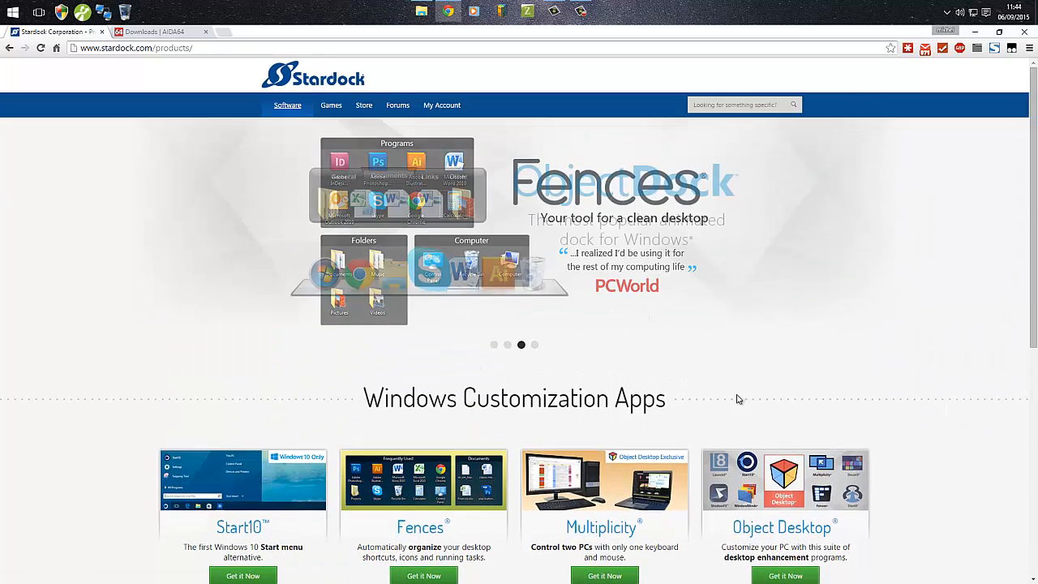
pyautogui.scroll(-5, 851, 434)
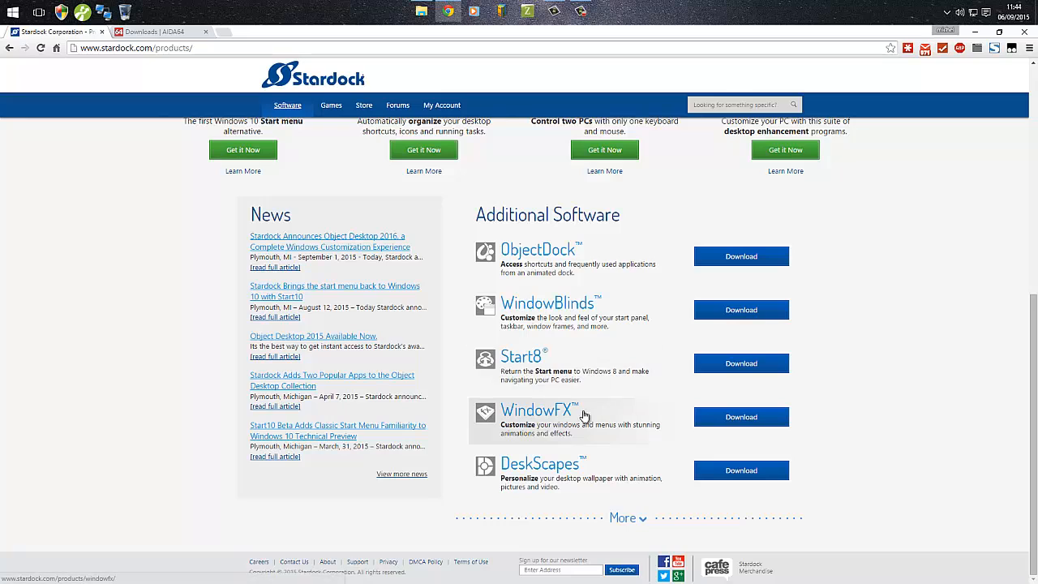
pyautogui.click(626, 520)
pyautogui.scroll(-7, 851, 438)
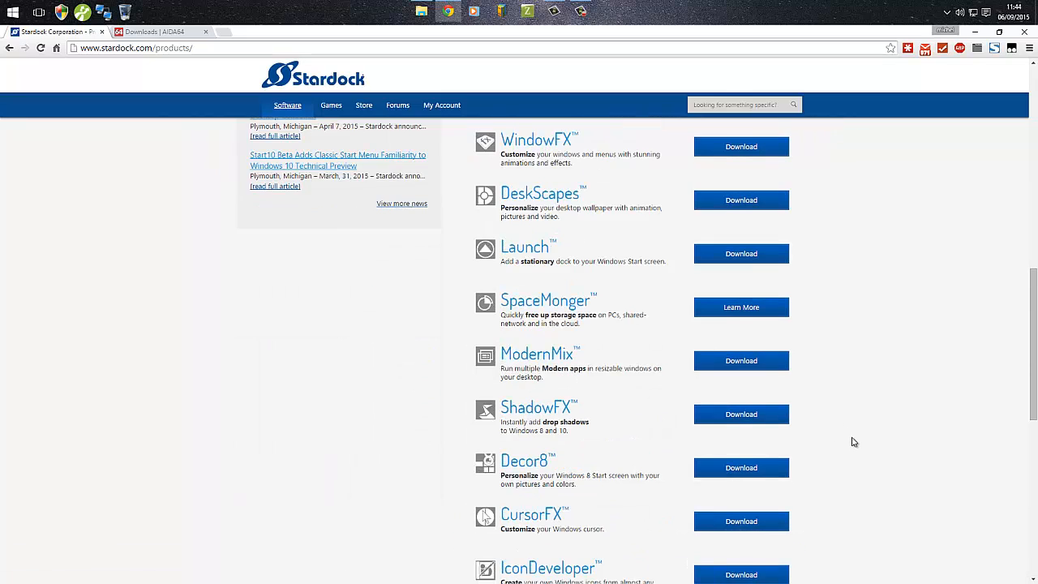
pyautogui.scroll(-3, 851, 442)
pyautogui.scroll(13, 852, 441)
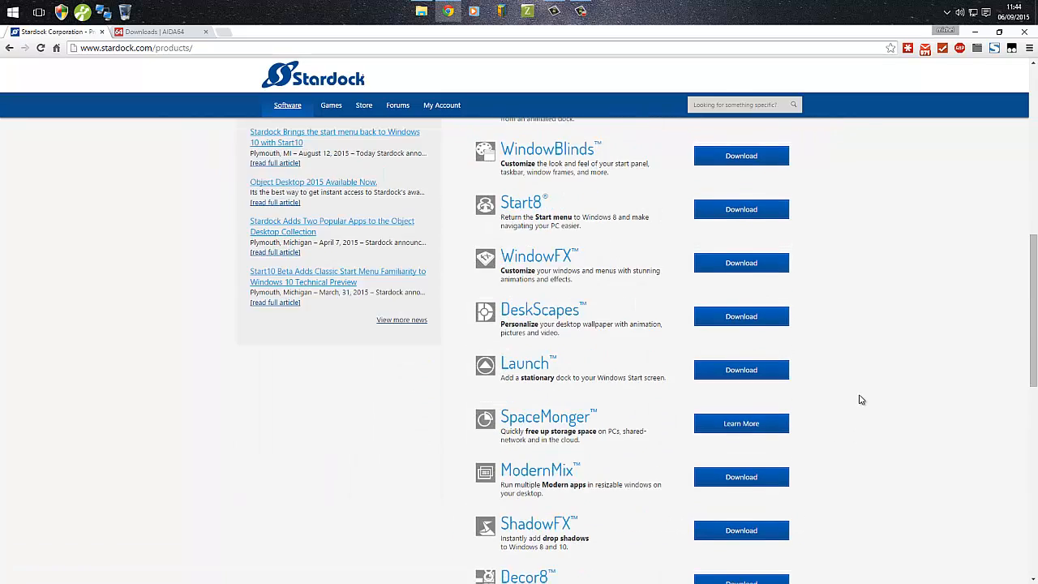
pyautogui.scroll(-4, 857, 398)
pyautogui.scroll(8, 822, 416)
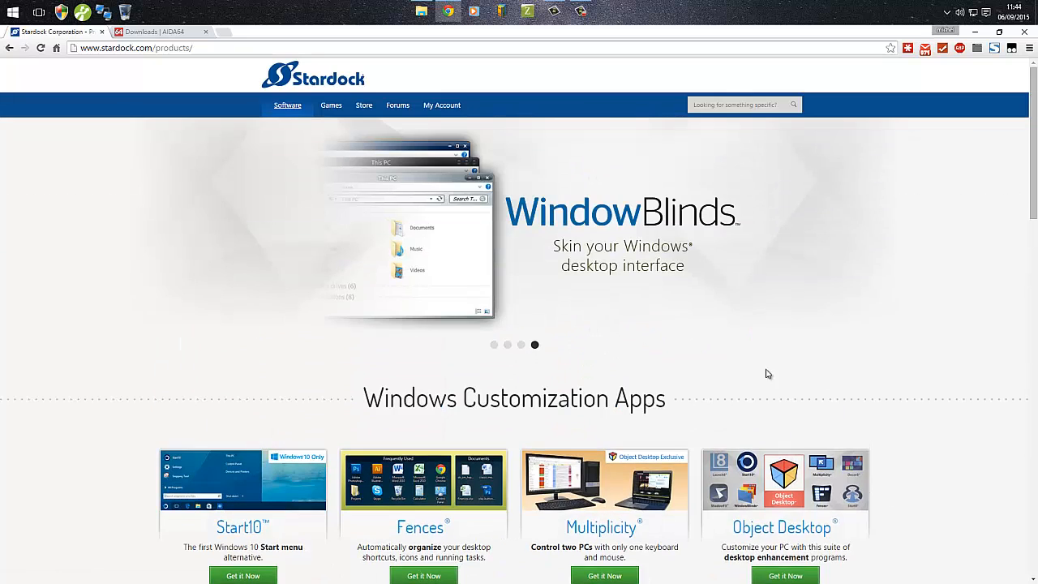
# Open the Start10 product page from the Stardock software banner and view its Advanced Style Options screenshot.
pyautogui.click(8, 49)
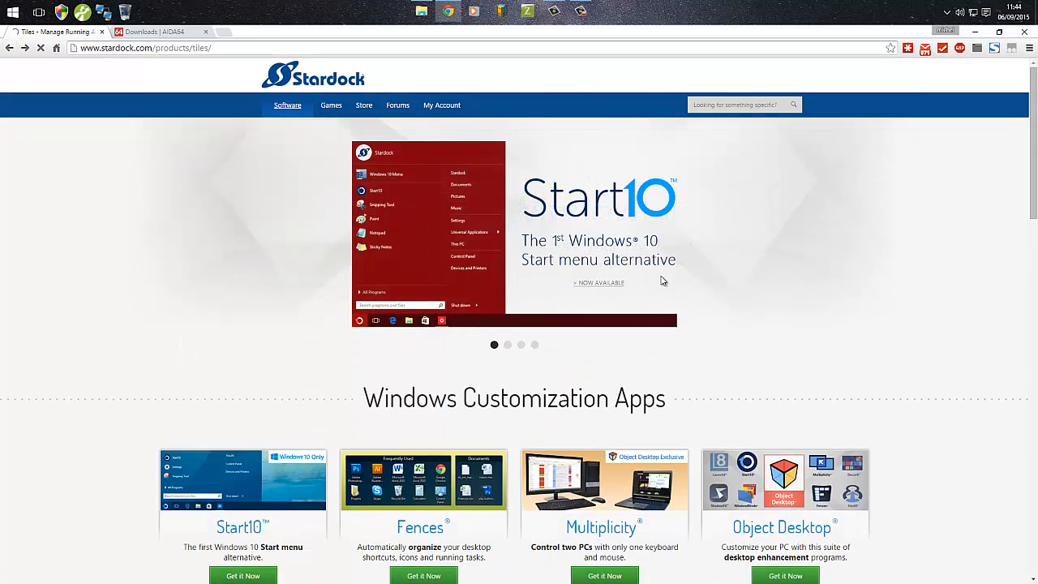
pyautogui.click(24, 48)
pyautogui.click(555, 245)
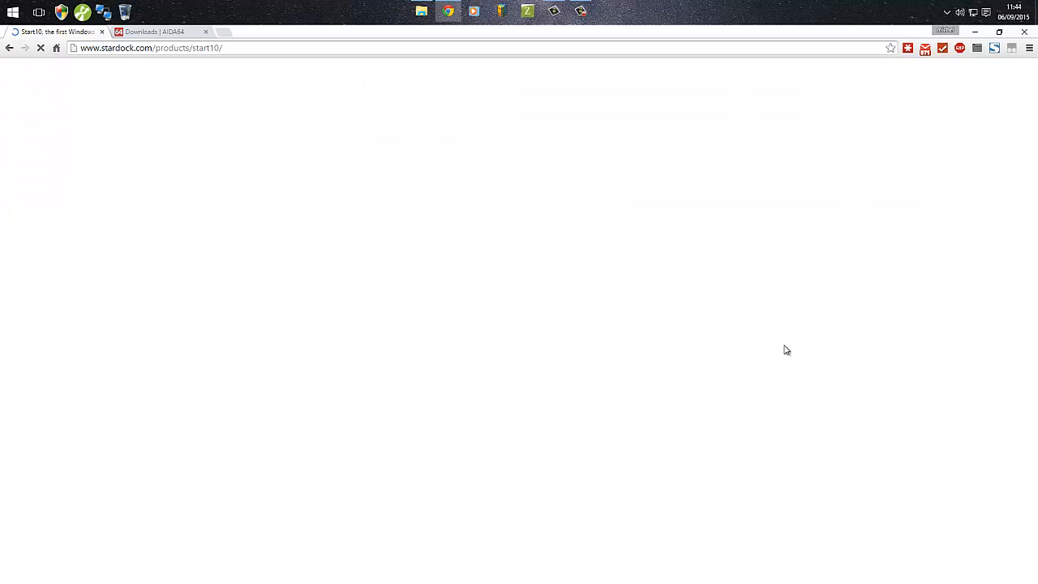
pyautogui.scroll(-3, 904, 383)
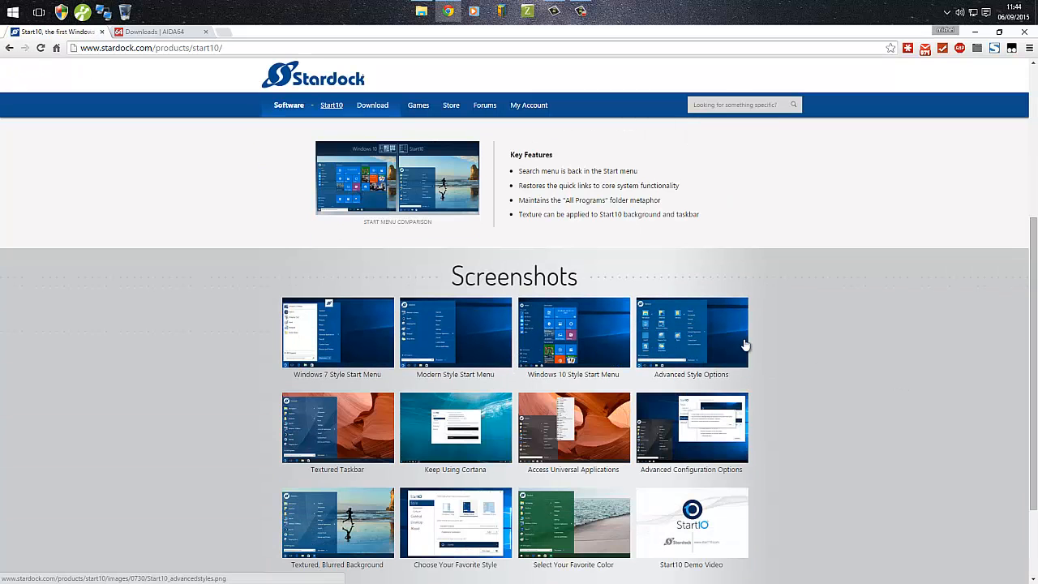
pyautogui.click(688, 363)
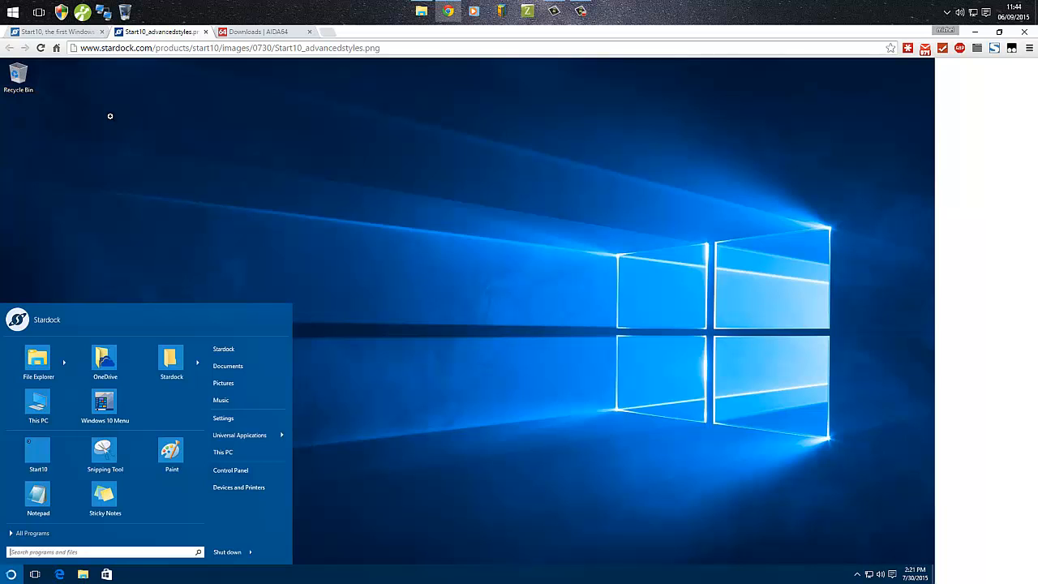
# Return to the Start10 page, compare its screenshots with the current Start menu, then minimise the browser.
pyautogui.click(49, 33)
pyautogui.scroll(-2, 856, 398)
pyautogui.click(12, 11)
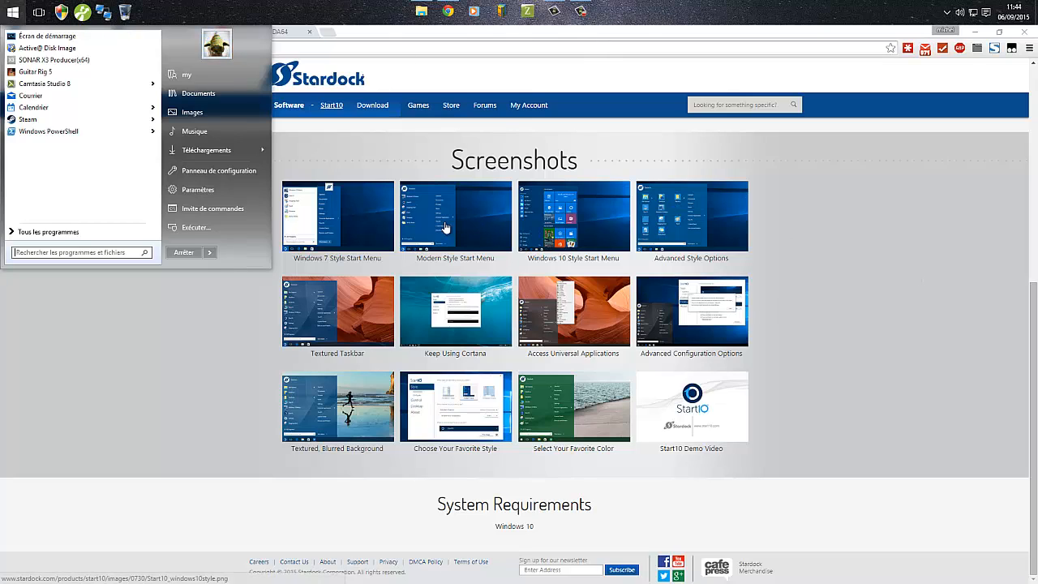
pyautogui.click(917, 232)
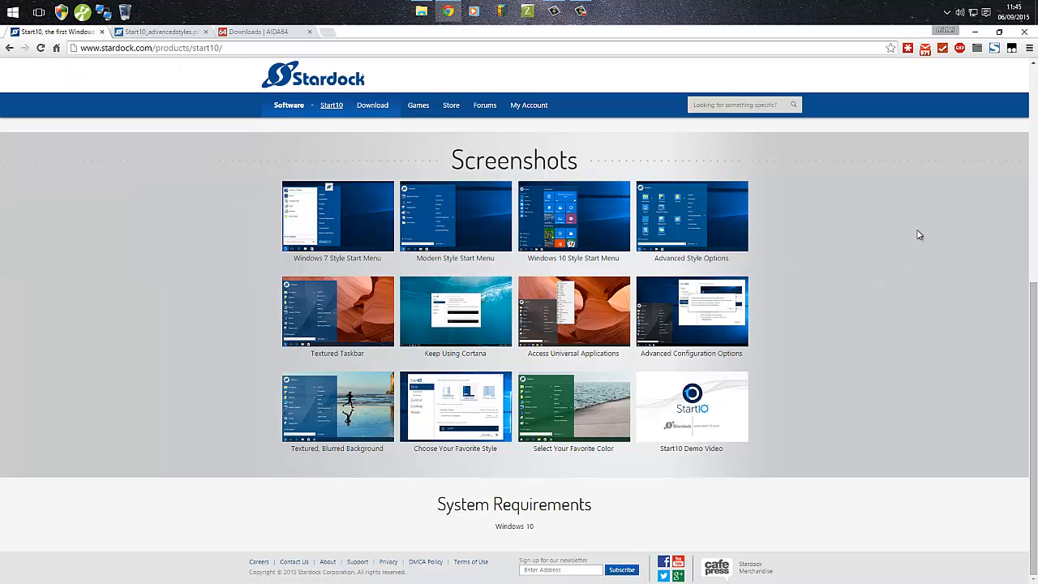
pyautogui.click(974, 31)
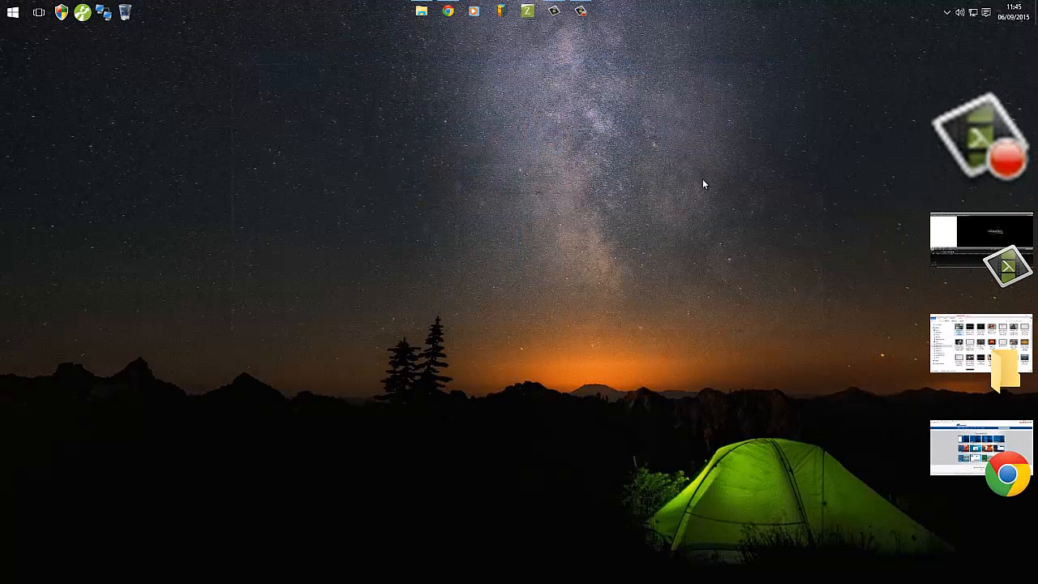